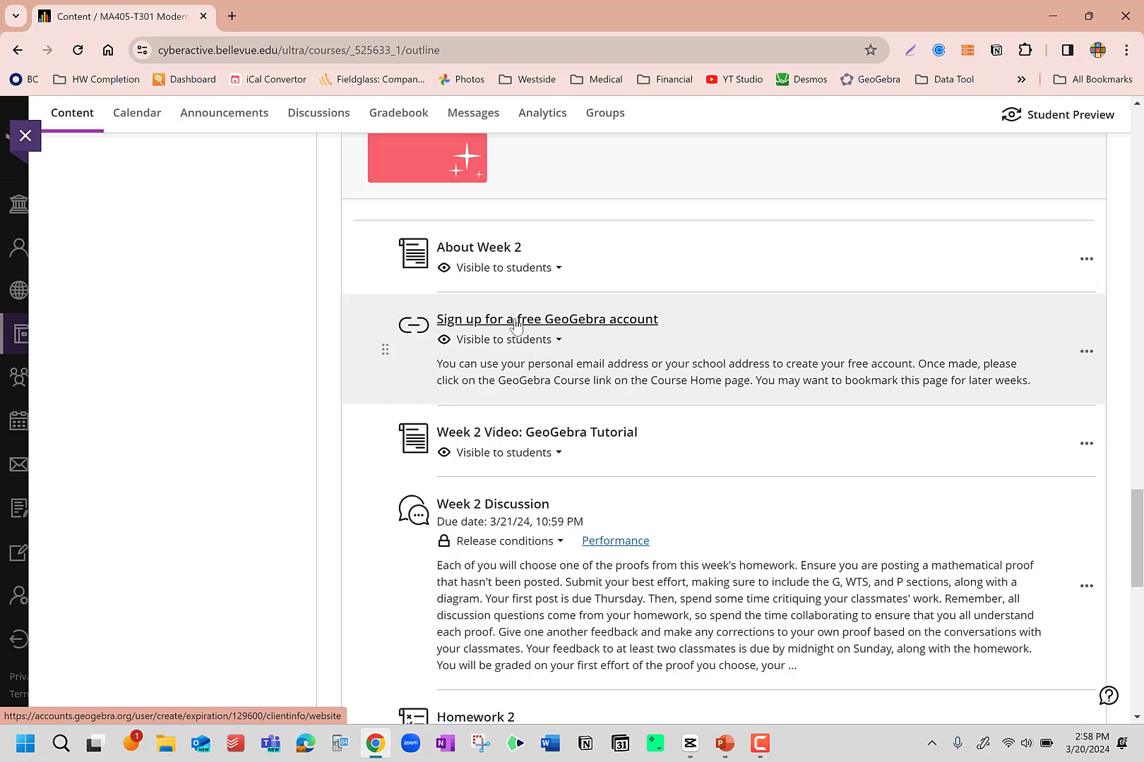
Step: View the free GeoGebra account sign-up page linked in Week 2 and return to the start of the course content
click(517, 326)
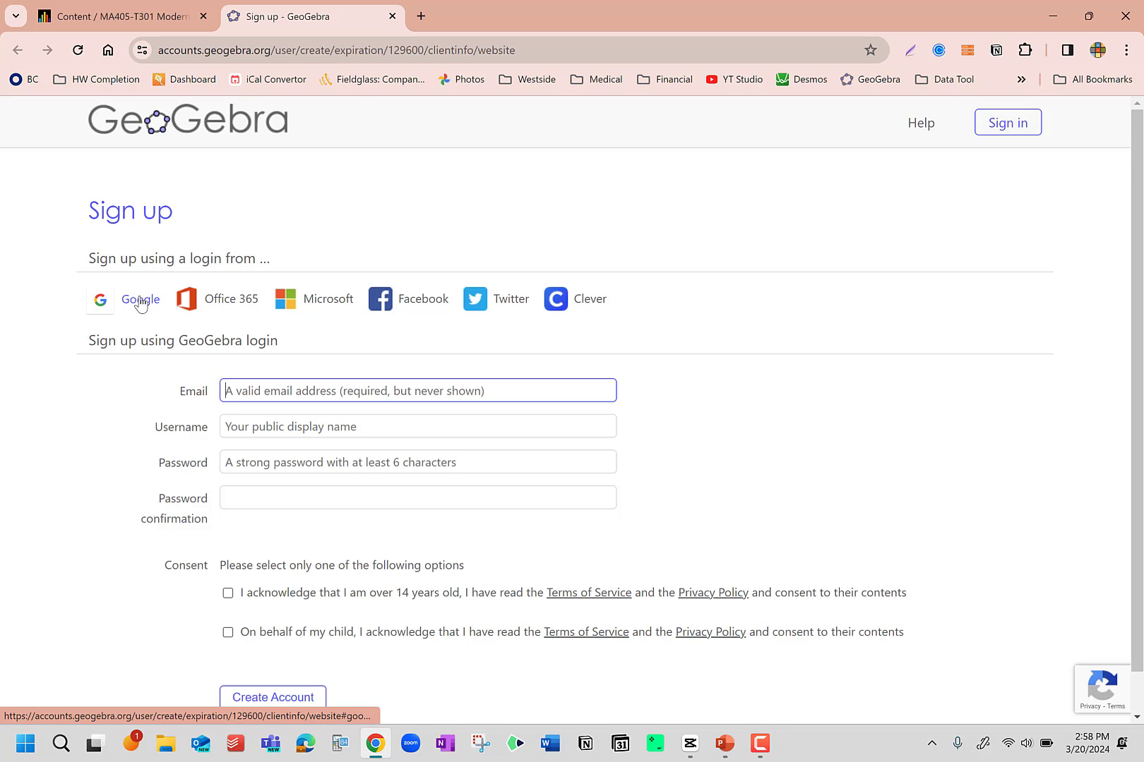
click(117, 17)
scroll(294, 309, up, 10)
scroll(293, 308, up, 10)
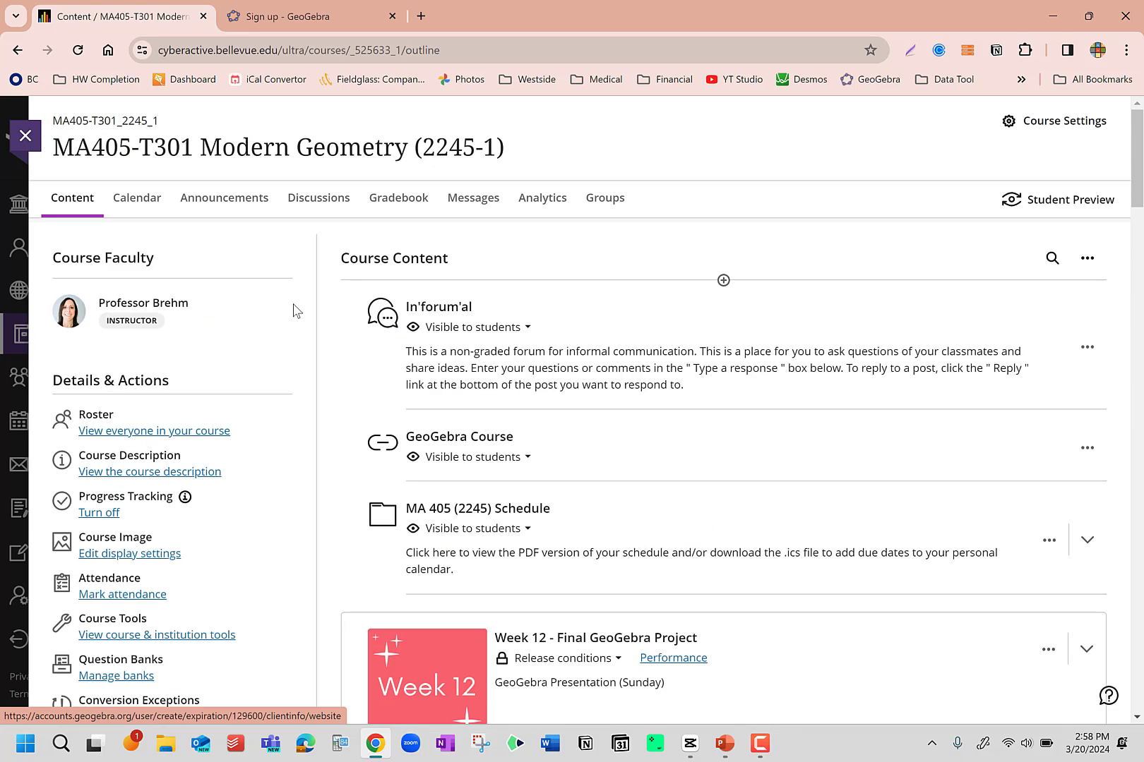
Step: Open the GeoGebra Course link and sign in to the lesson with the saved GeoGebra account
click(459, 437)
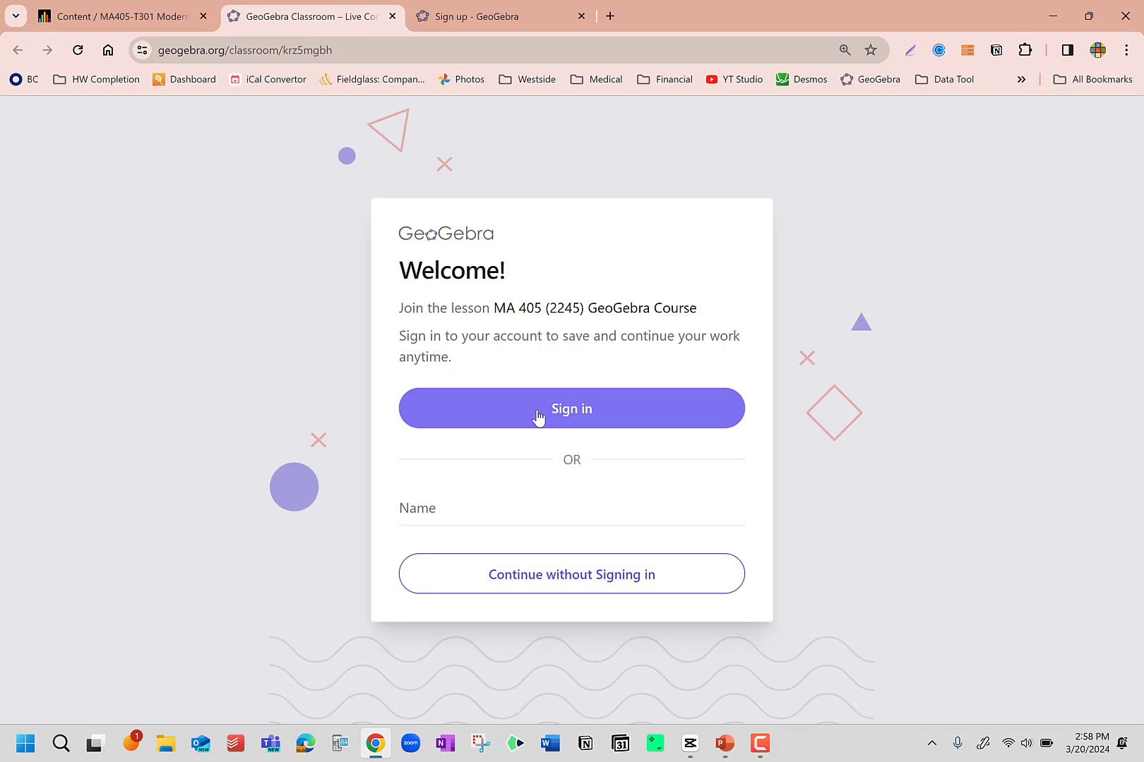
click(432, 511)
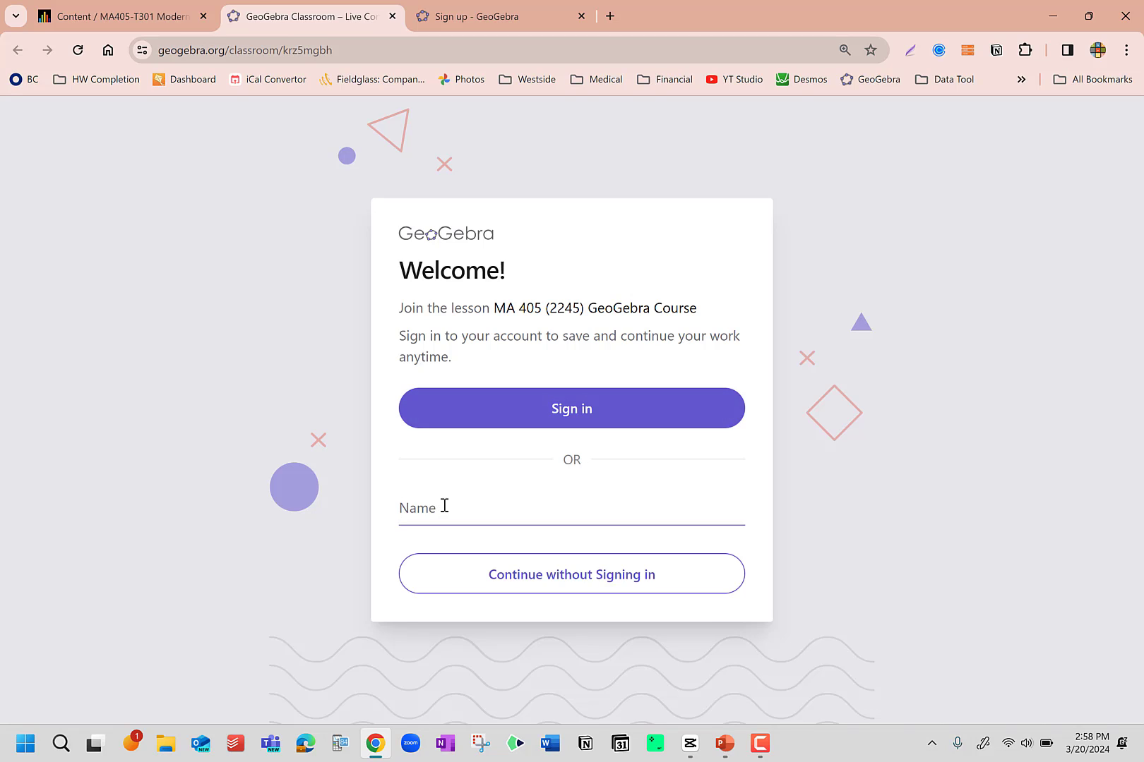
click(575, 413)
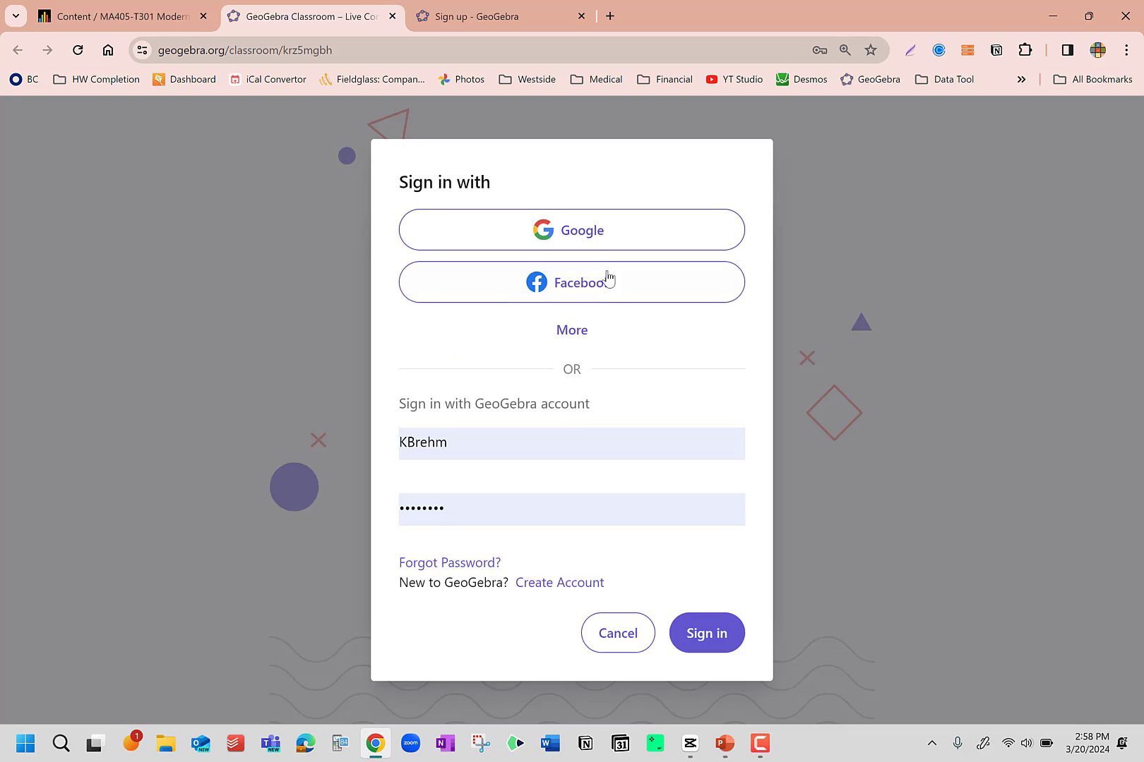
click(707, 641)
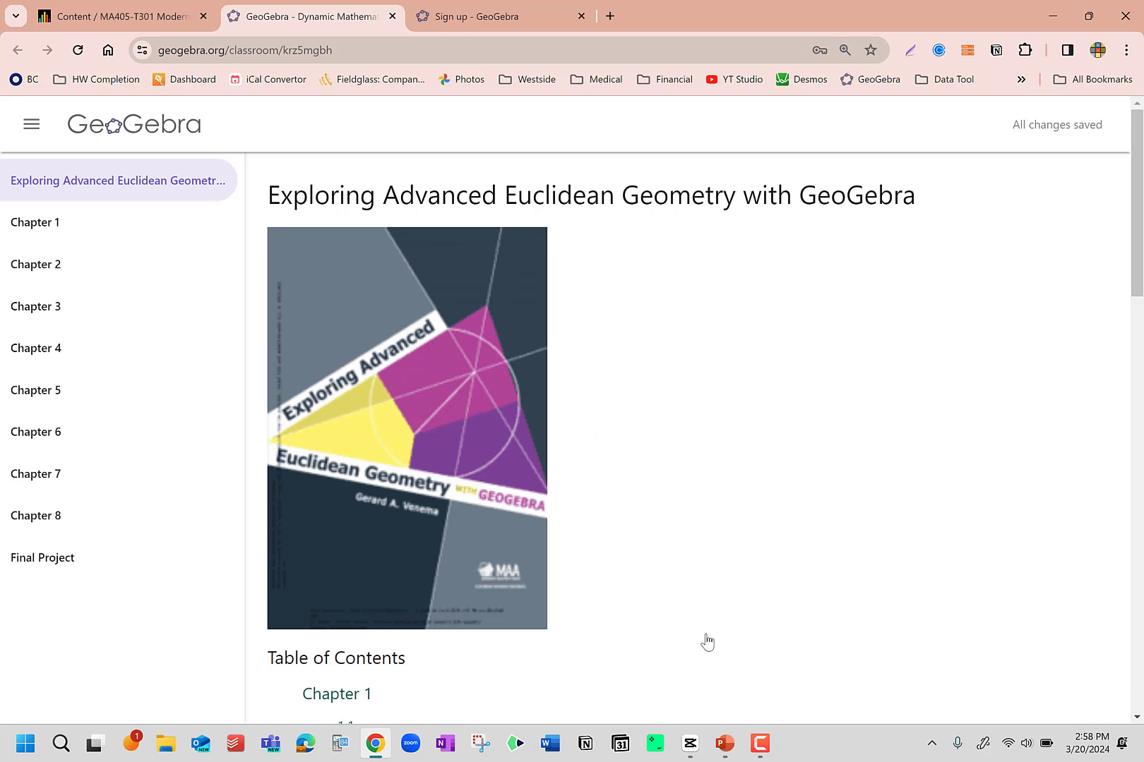
Step: Look through the lesson's overview, Chapter 1 and sections 1.1 and 1.2, and return to the book overview
scroll(688, 459, down, 1)
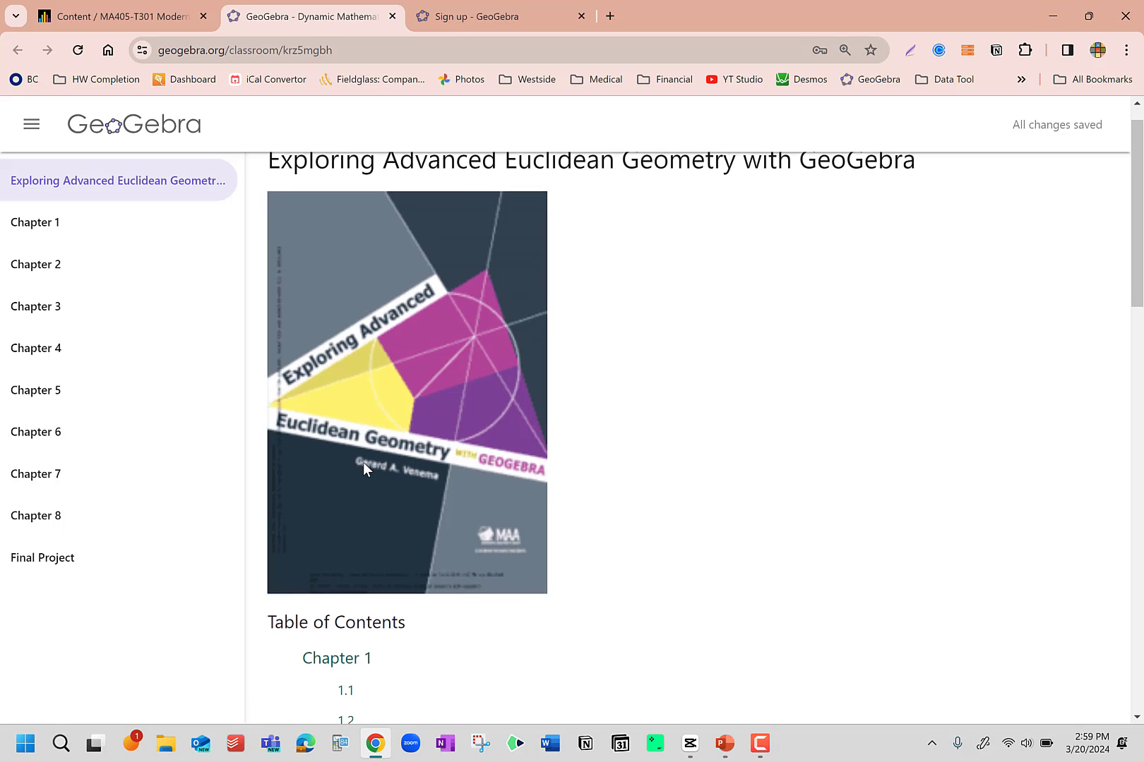
scroll(363, 463, up, 1)
click(71, 230)
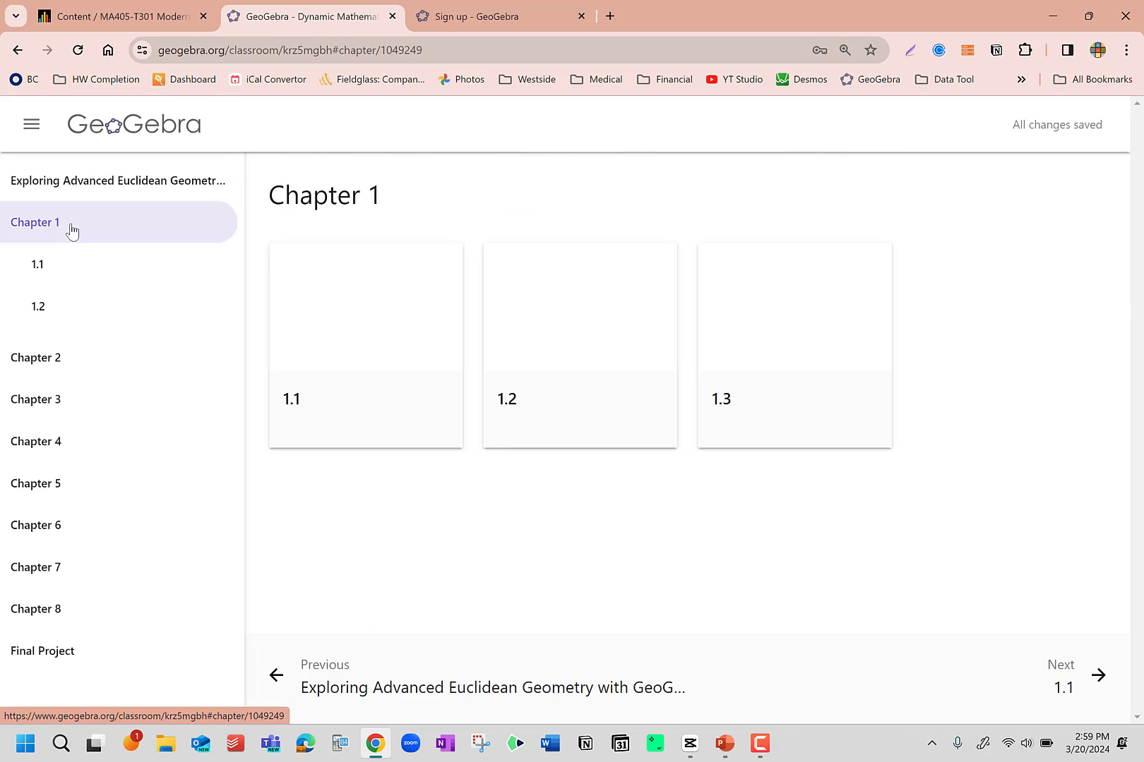
click(61, 266)
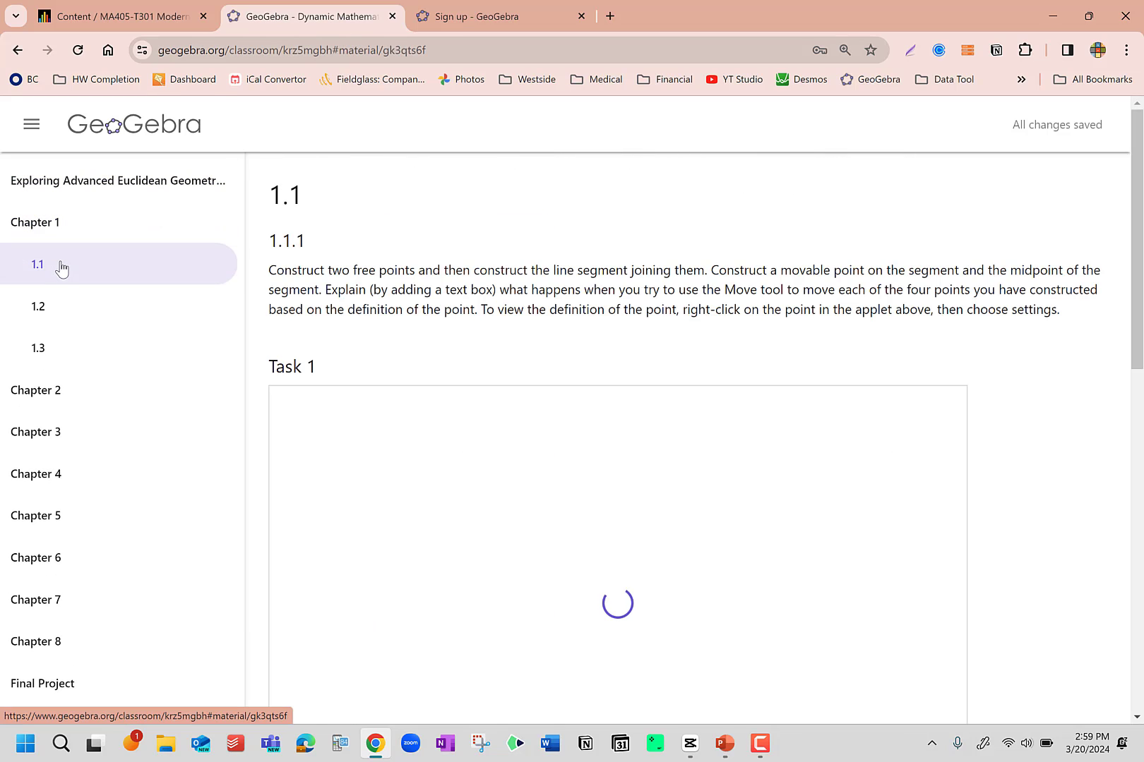
click(57, 305)
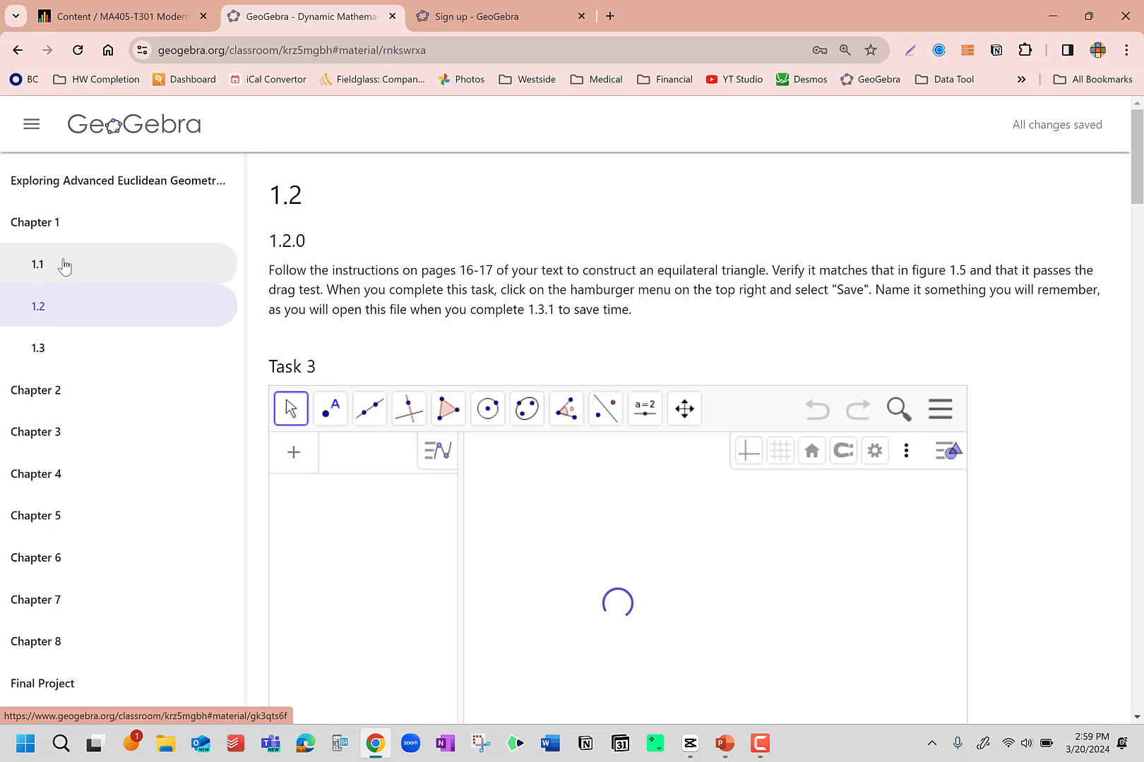
click(79, 185)
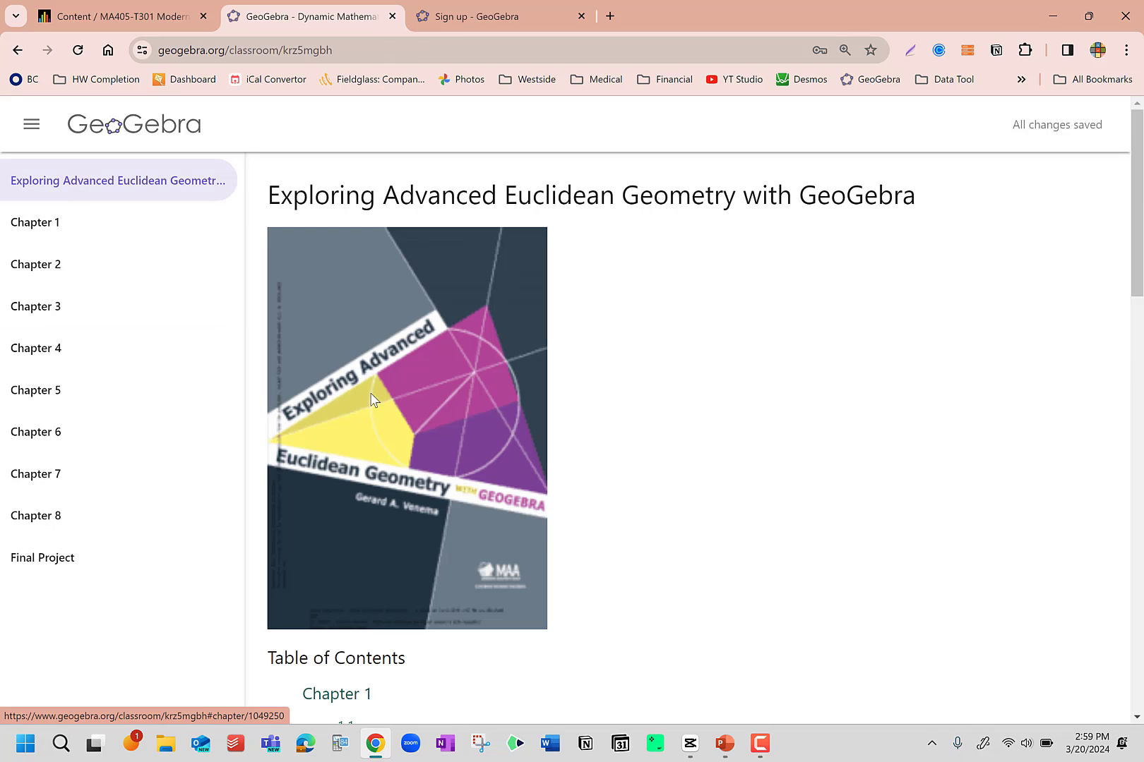
Step: Open section 1.1 from the table of contents, review its tasks and continue to section 1.2
scroll(369, 395, down, 3)
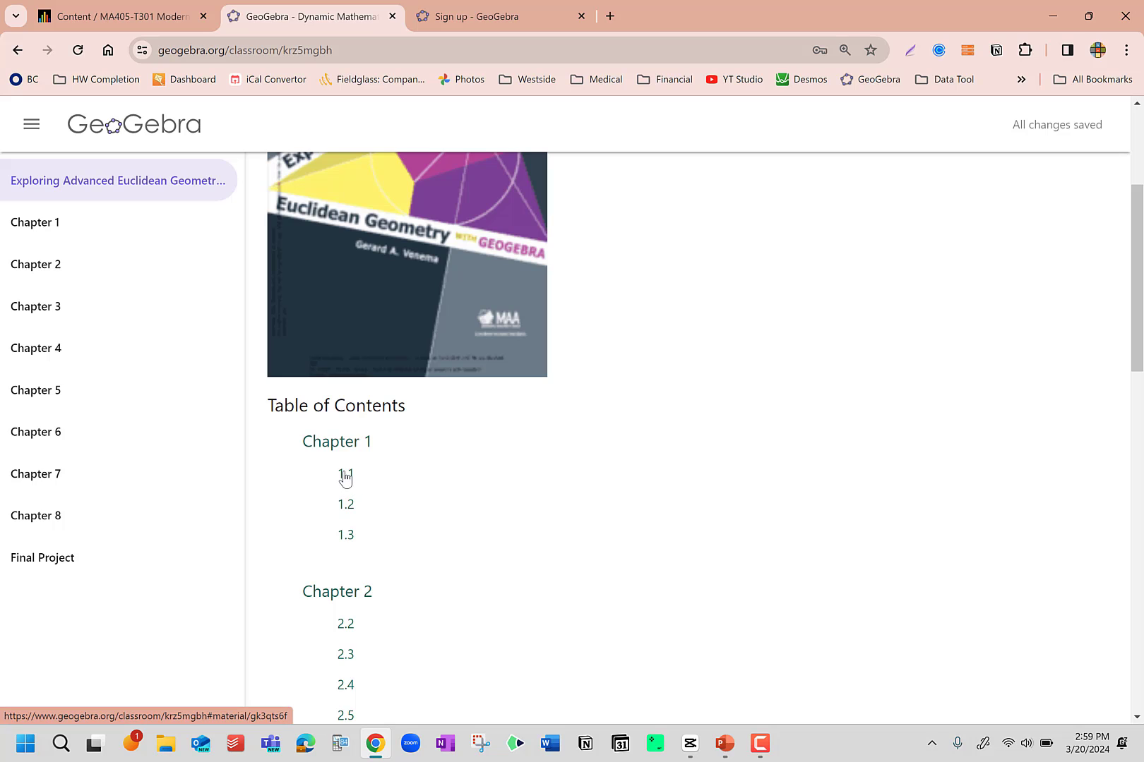
click(346, 476)
scroll(346, 480, down, 5)
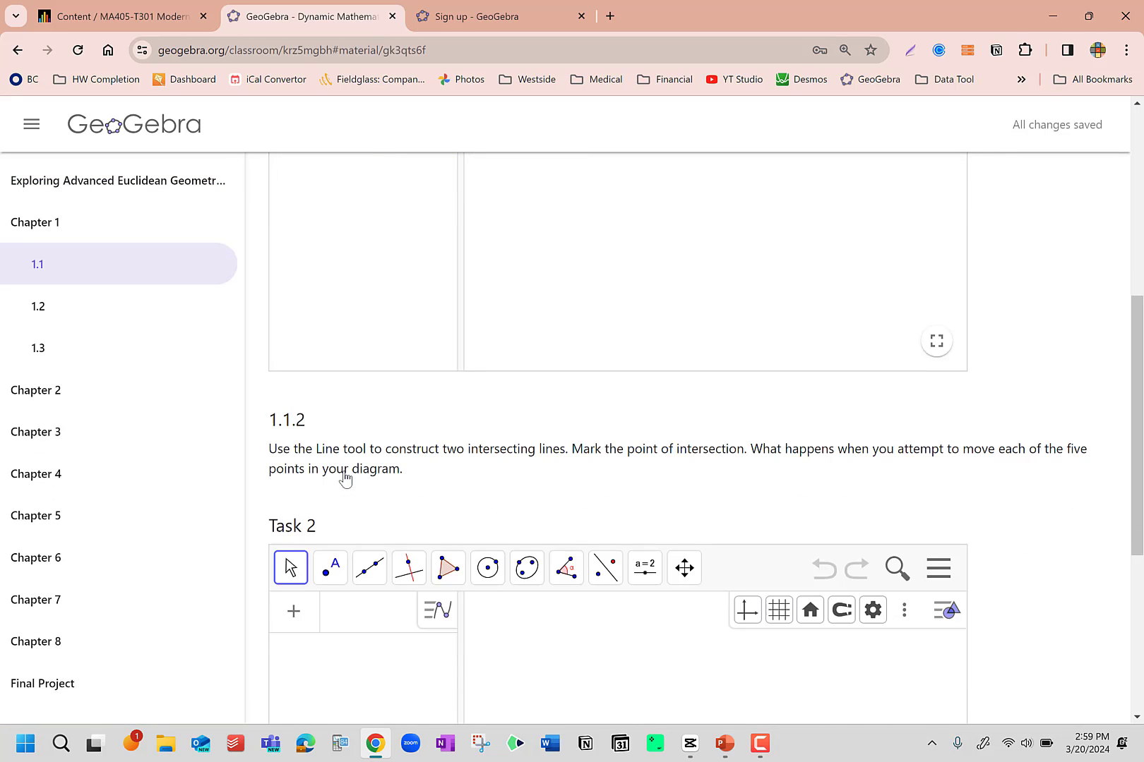
scroll(345, 479, down, 2)
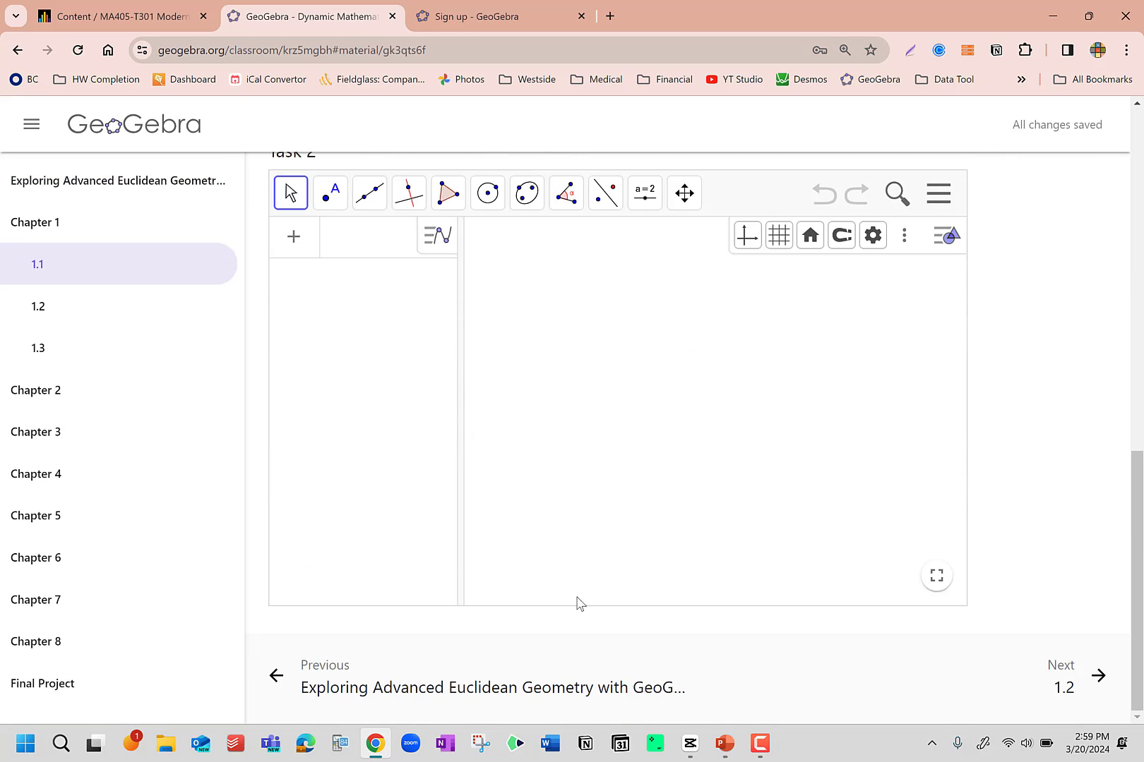
click(1099, 679)
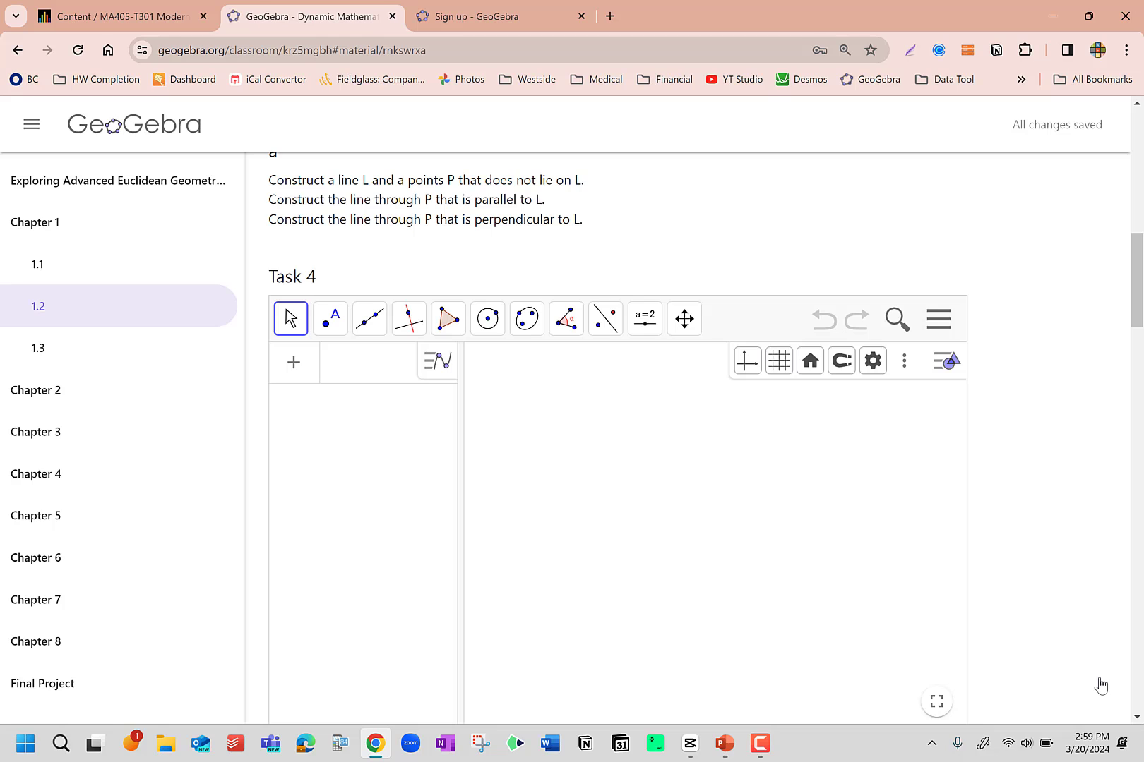
Step: Return to Task 1 in section 1.1 and show the options grouped under the Move tool
click(128, 408)
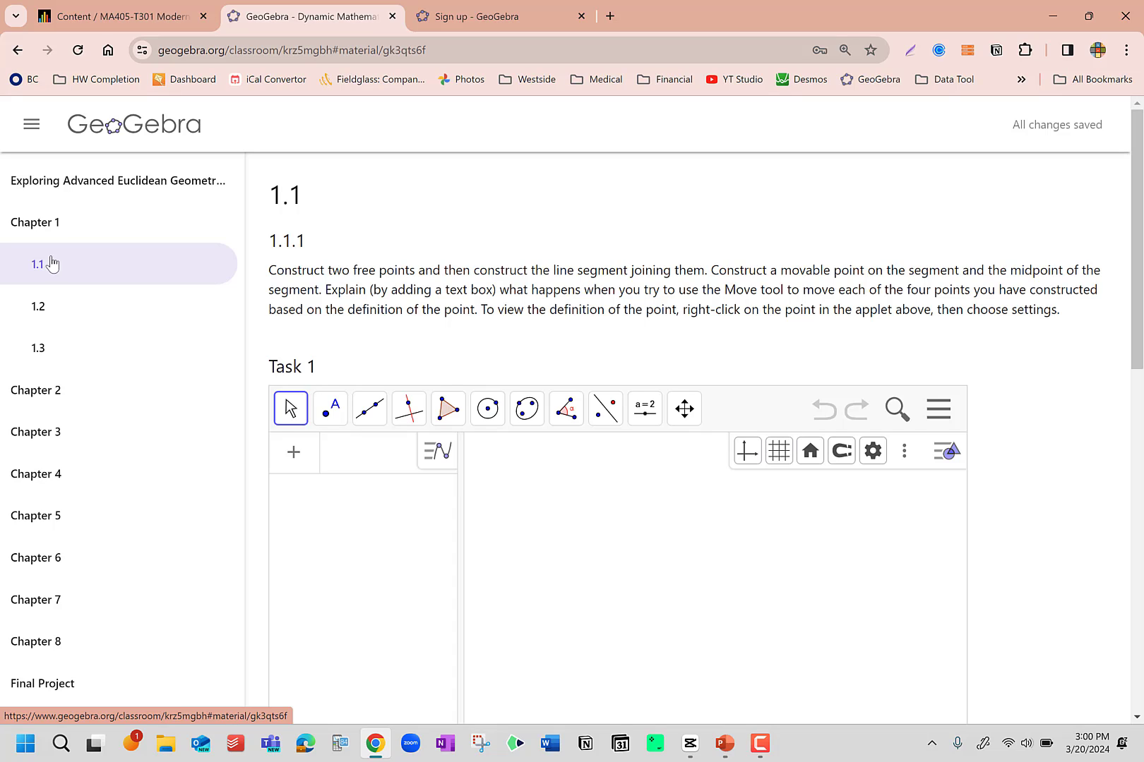
scroll(408, 335, down, 2)
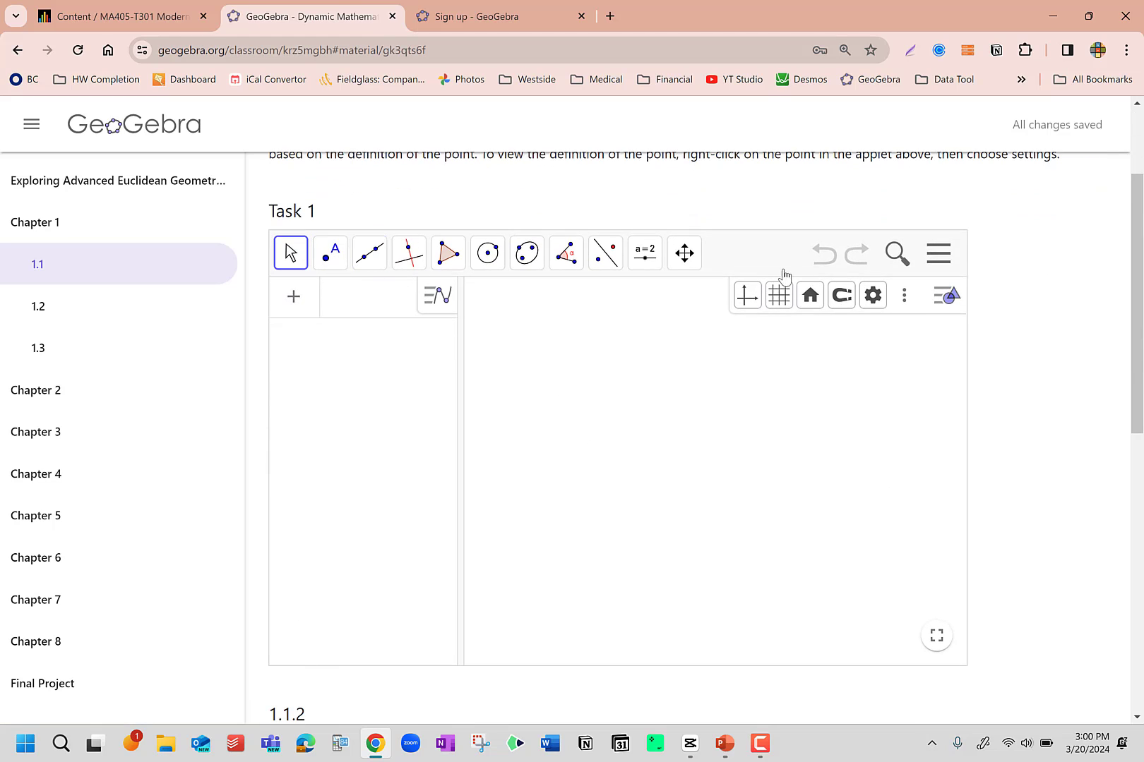
scroll(639, 547, up, 1)
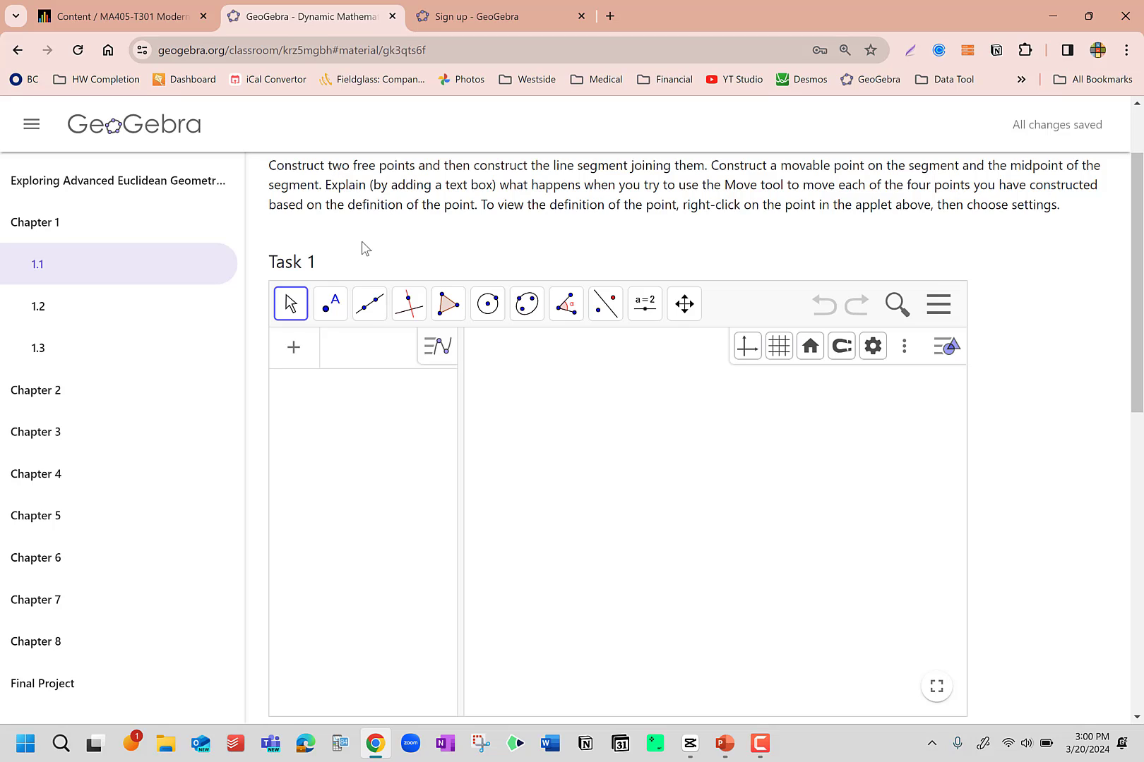
click(292, 313)
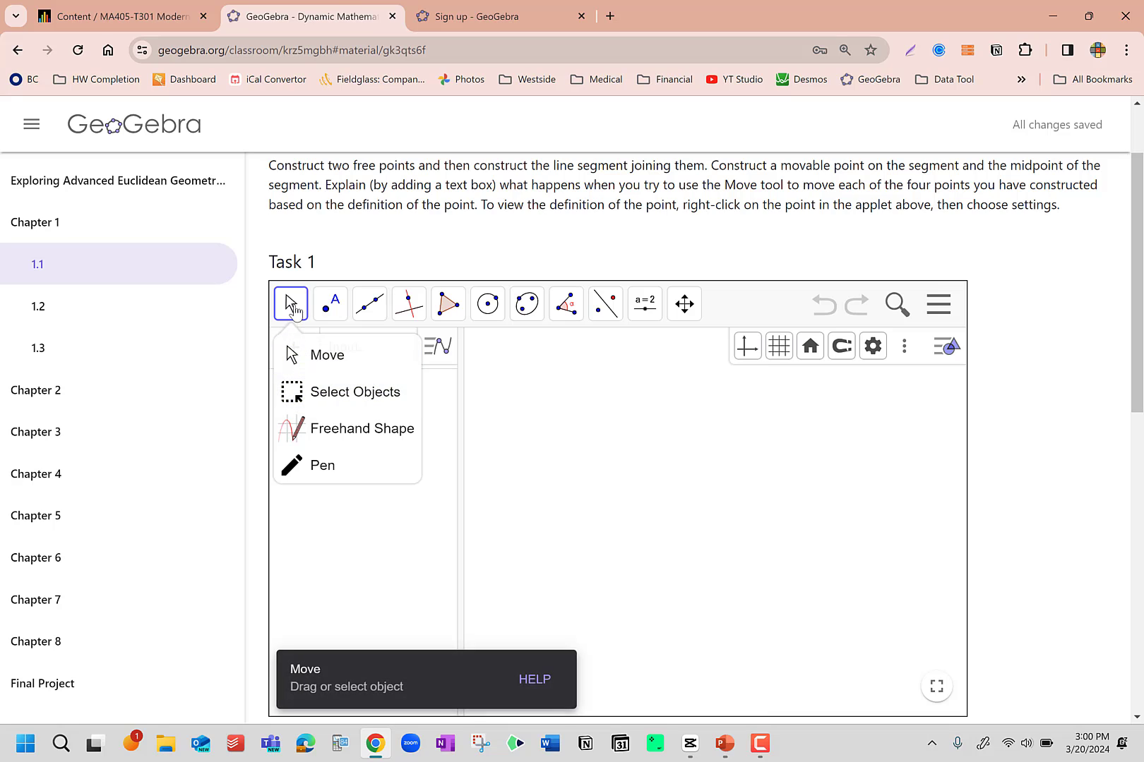
click(294, 310)
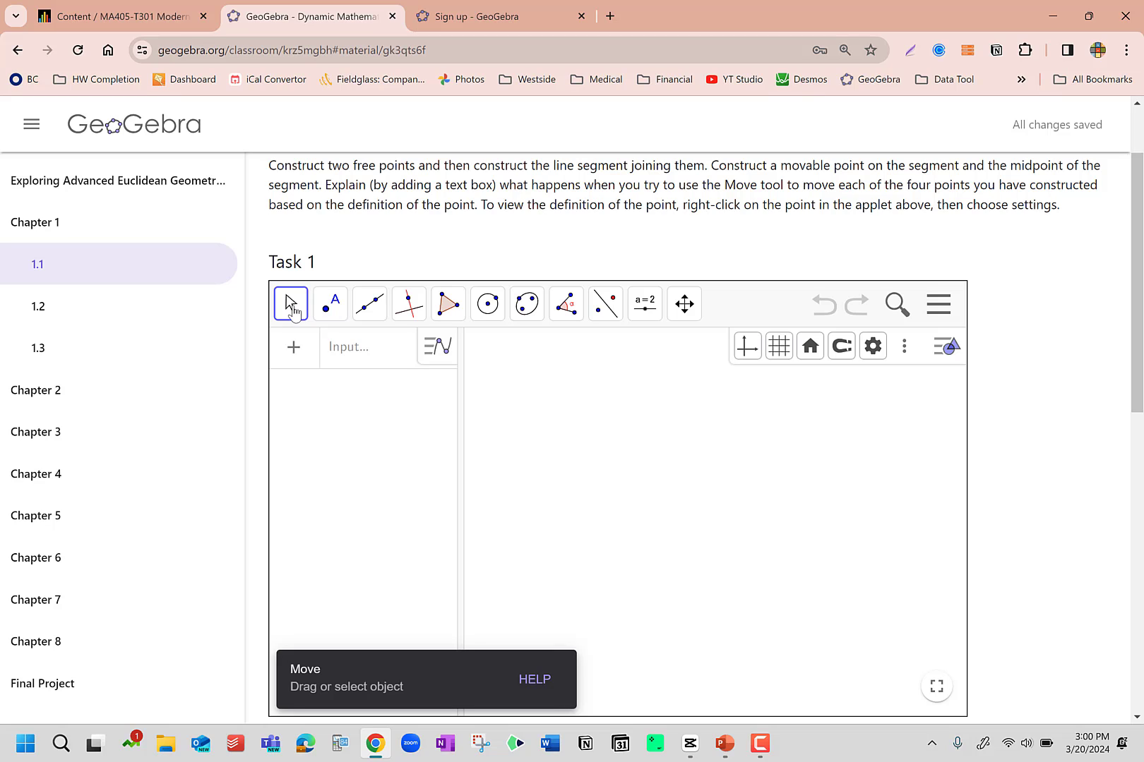
Step: Place two free points in the Task 1 applet, one at x about -3.95 and the other at about (4.41, 0.84)
click(329, 314)
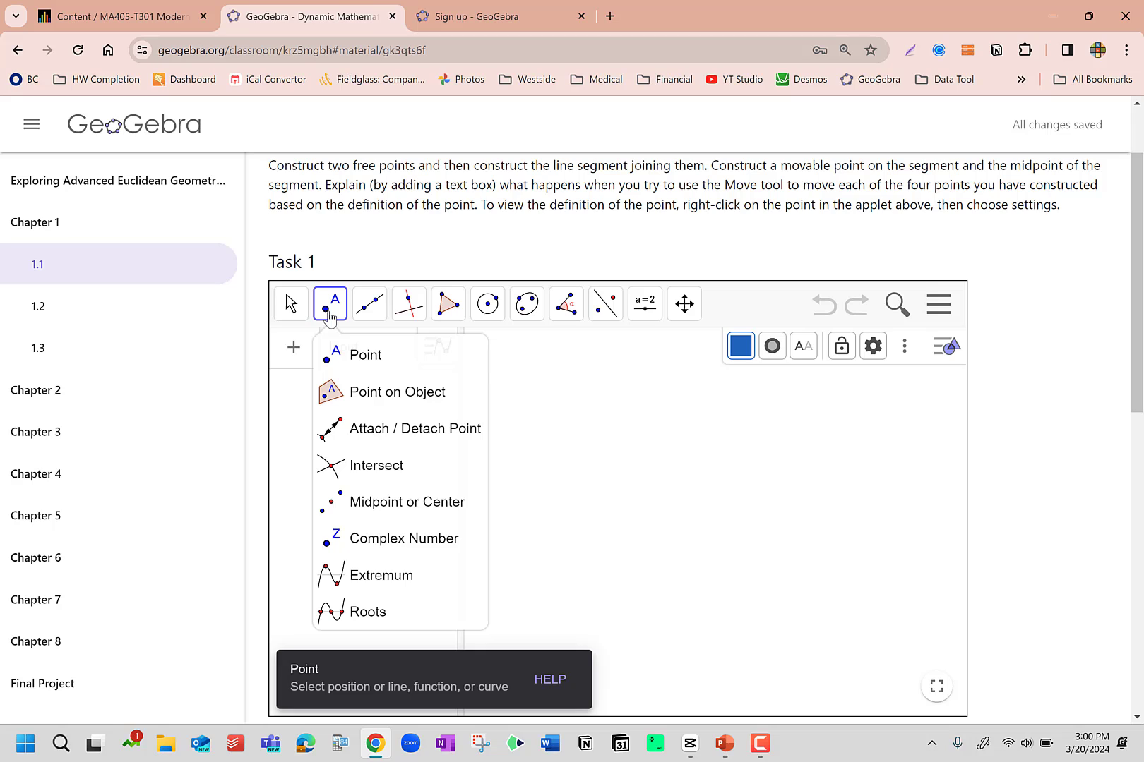
click(335, 354)
click(522, 428)
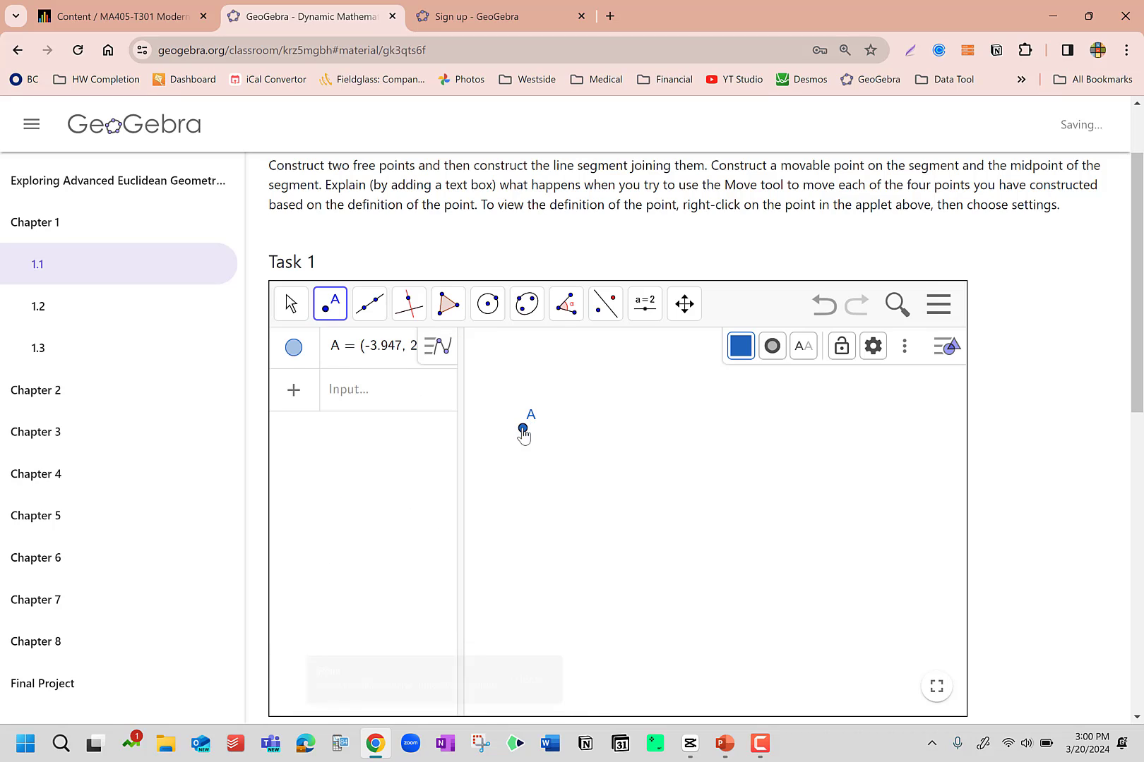
click(857, 506)
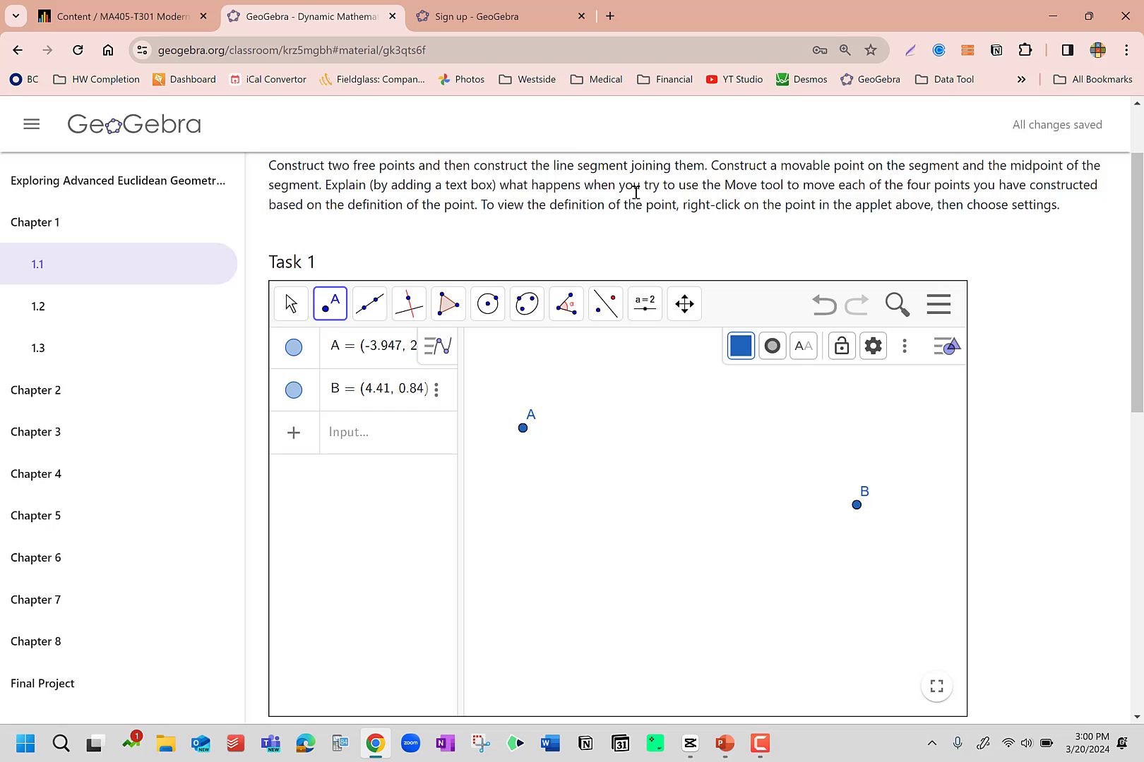
Step: Use the Move tool to bring point A to x about -2.53 and point B to about (2.66, -0.34)
click(293, 307)
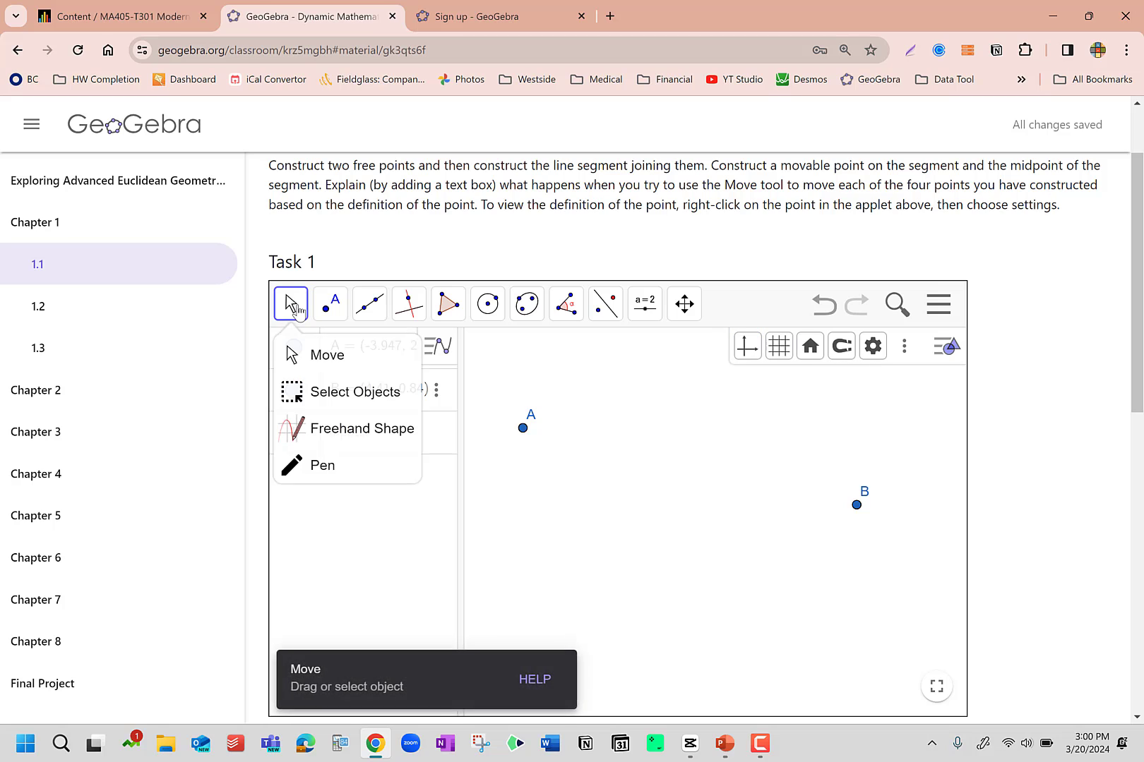
click(300, 355)
click(523, 429)
drag(527, 452, 583, 472)
drag(857, 508, 787, 553)
Step: Place two extra free points at about (0.63, 2.94) and (2.09, 2.04), and undo both
click(332, 305)
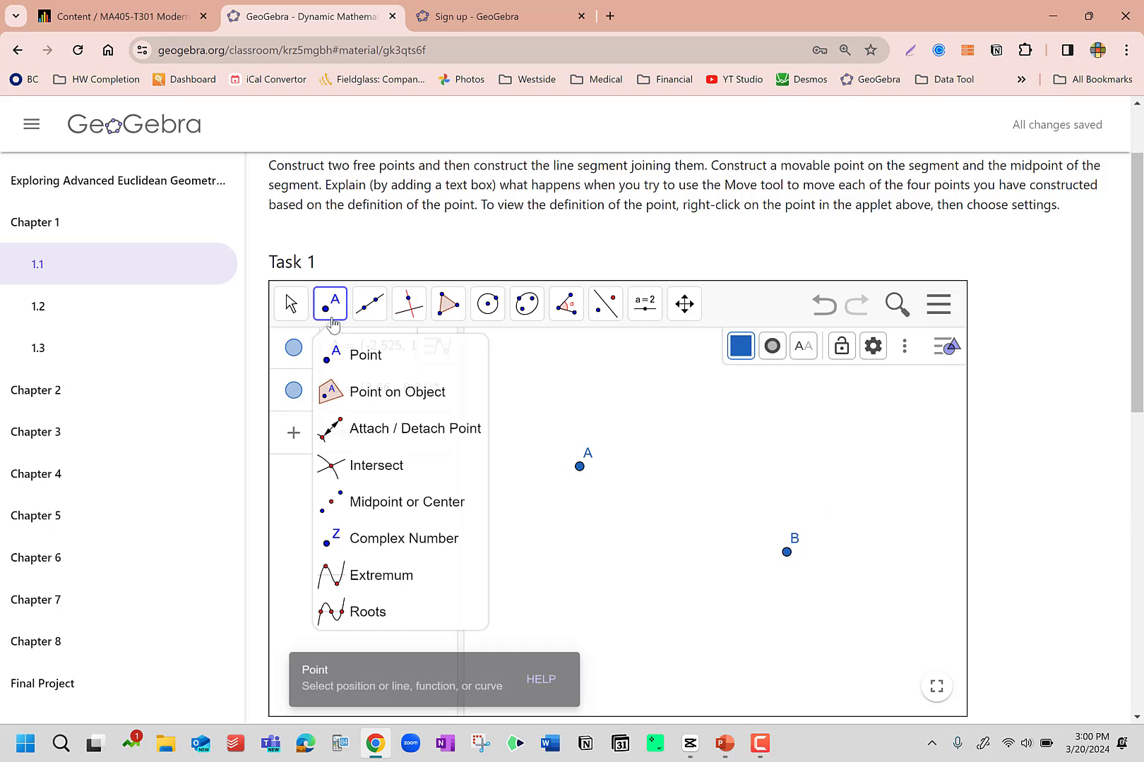
click(705, 422)
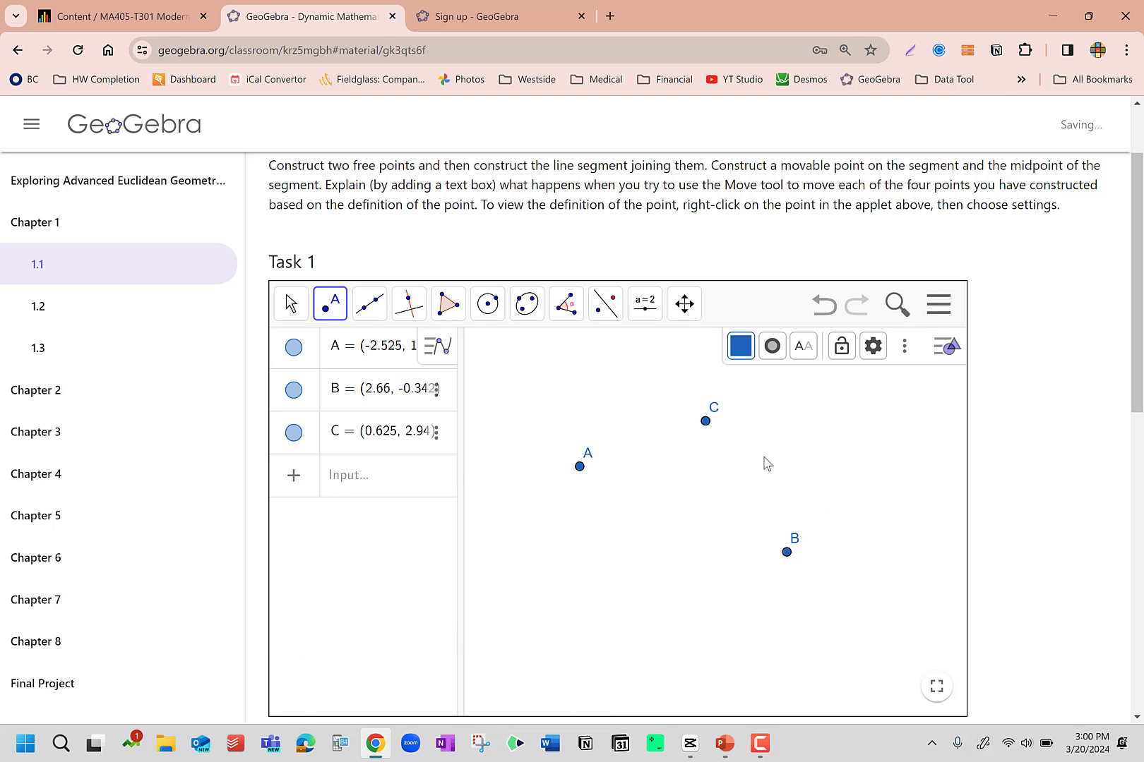
click(764, 457)
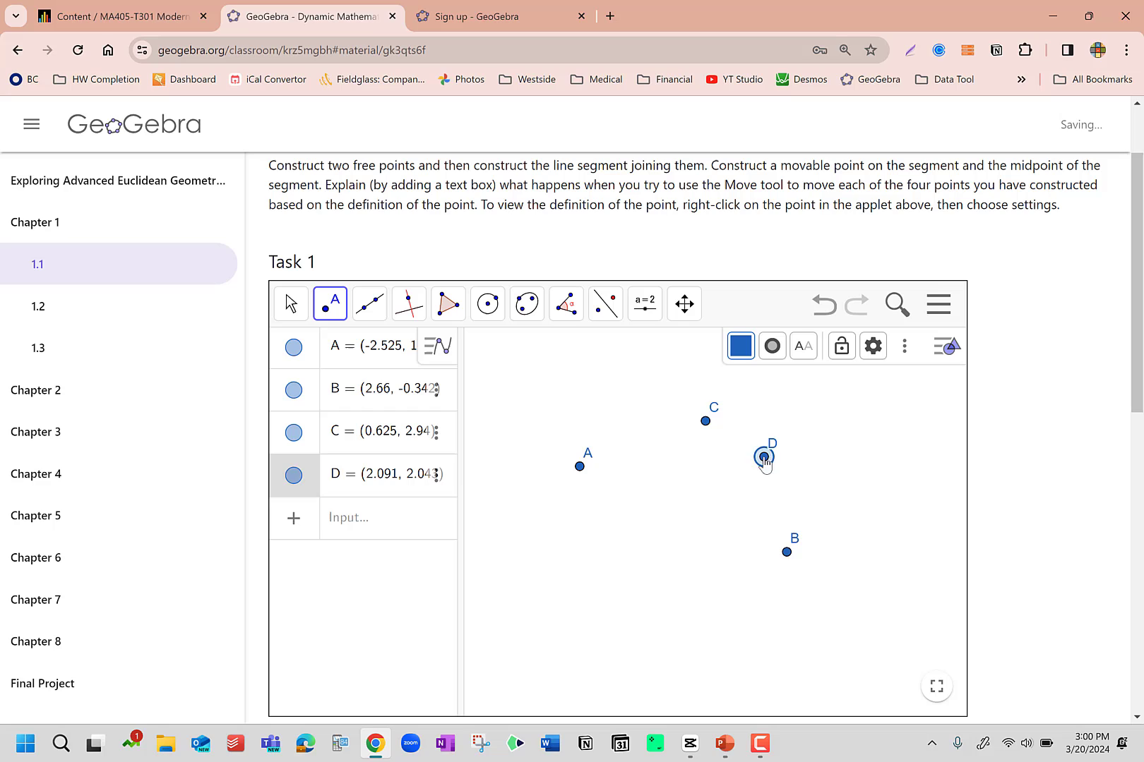
click(826, 319)
click(831, 316)
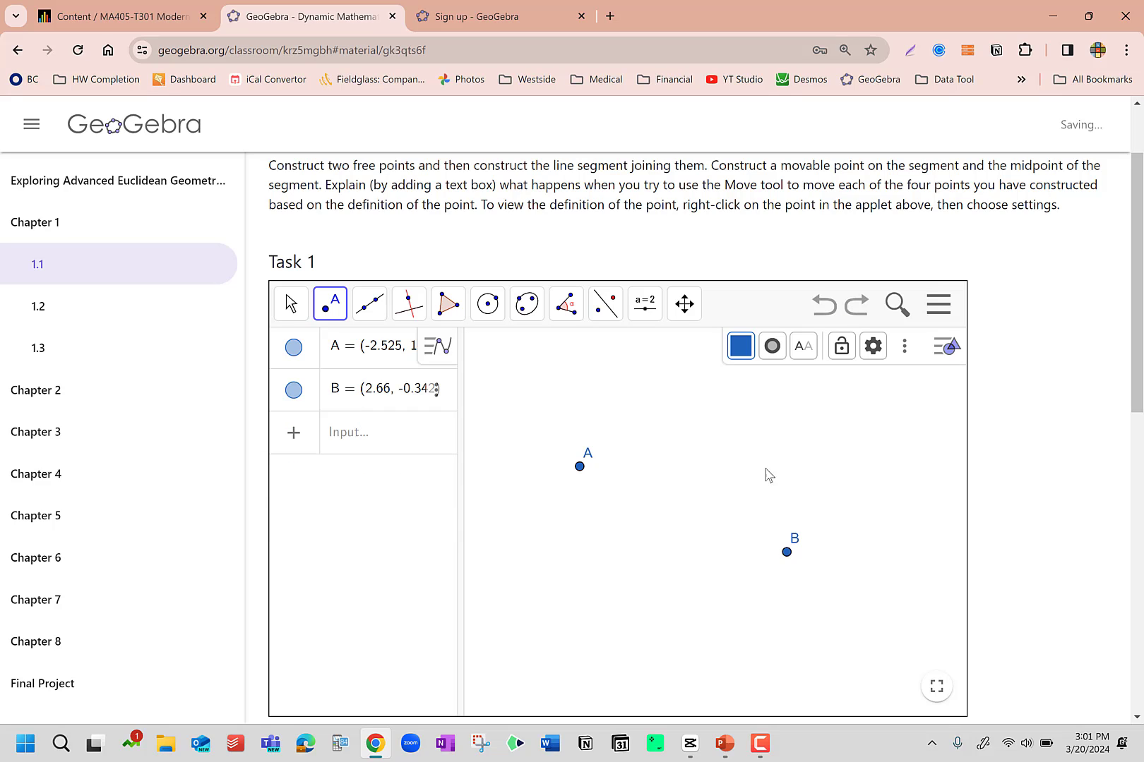
Step: Construct the line segment joining points A and B with the Segment tool
click(334, 312)
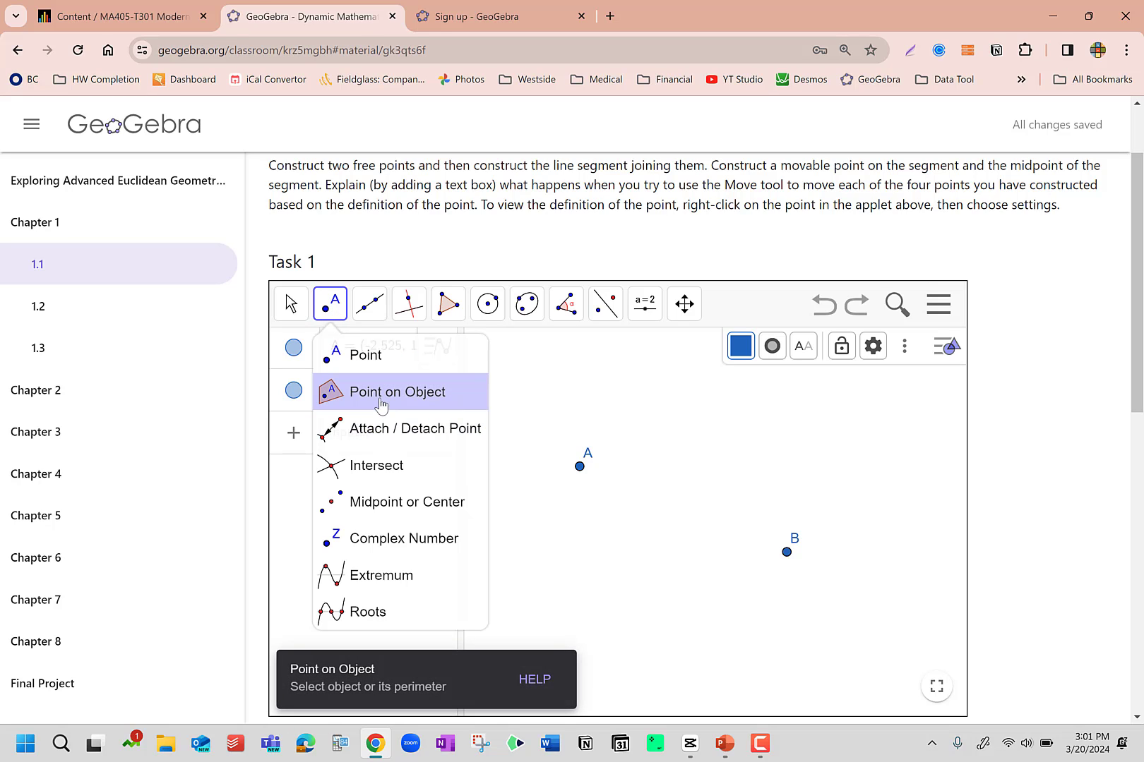
mouse_move(368, 307)
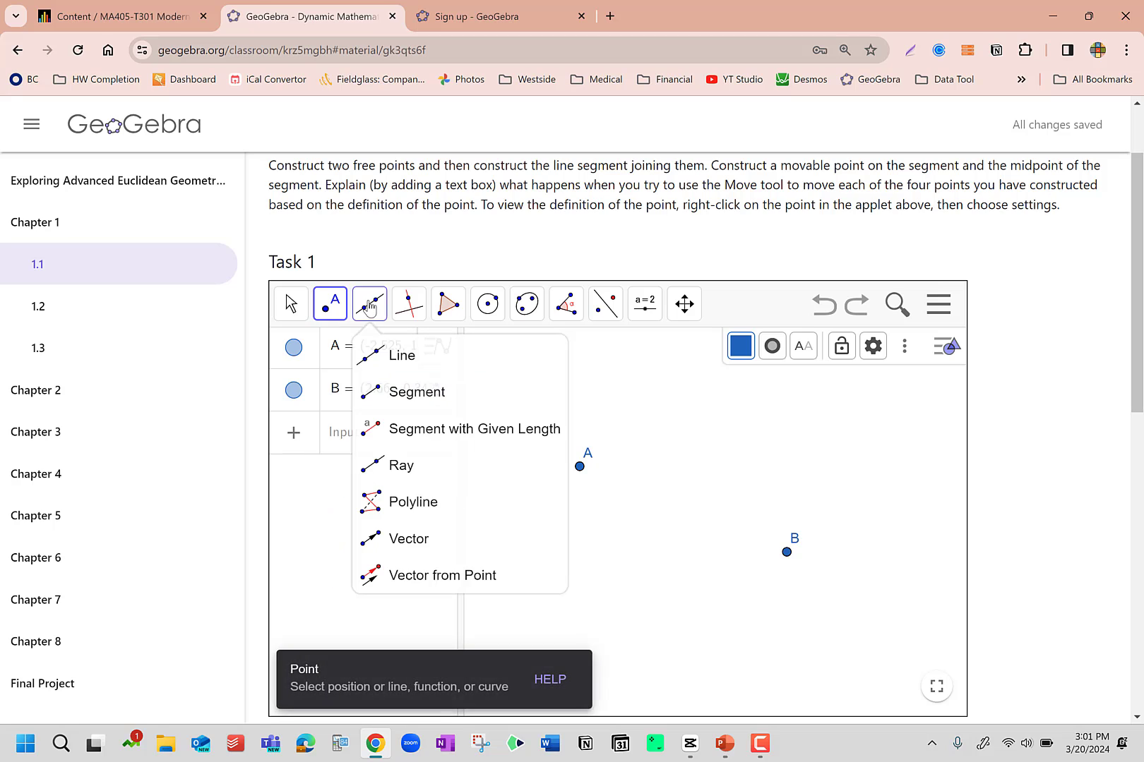
click(384, 393)
click(580, 468)
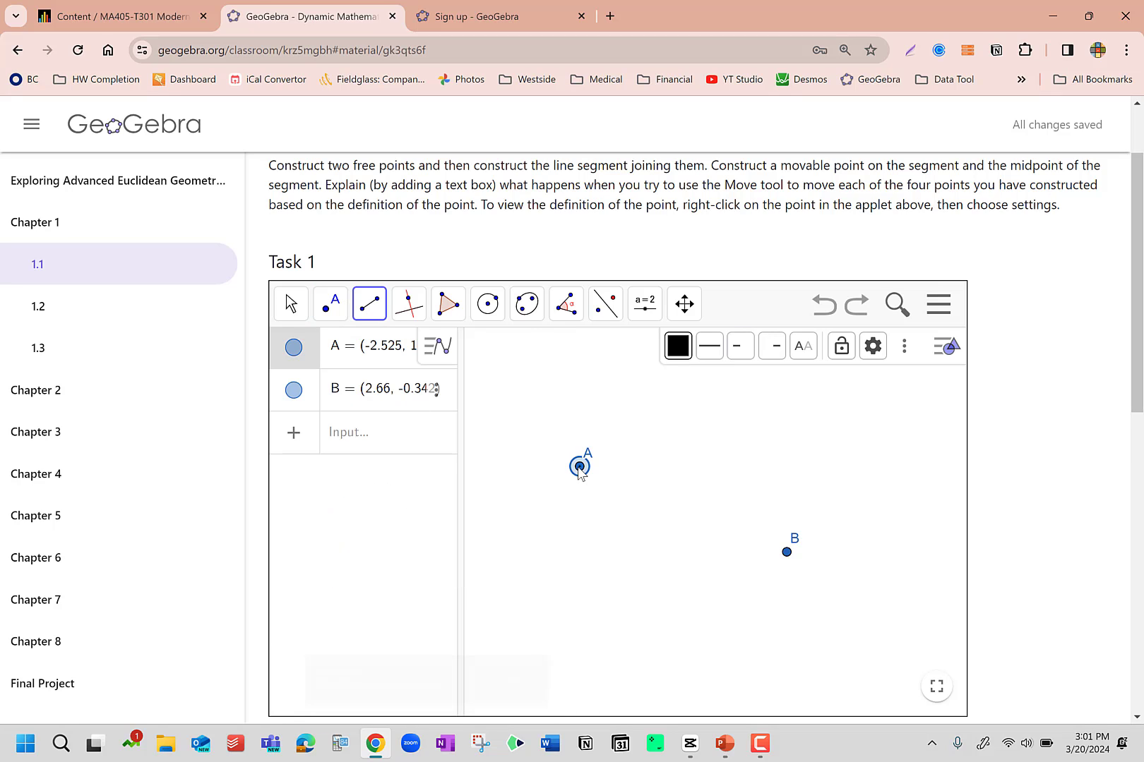
click(787, 553)
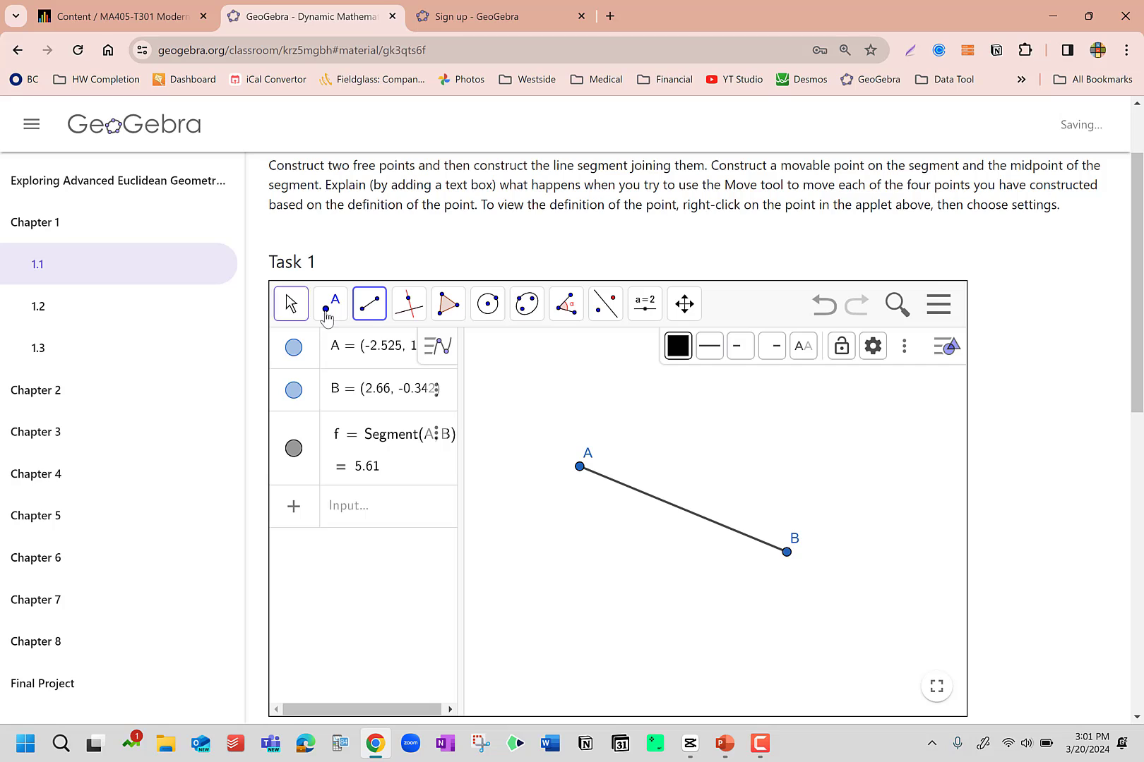
Step: Place a movable point on segment AB at about (-0.96, 1.15) with the Point tool
click(329, 311)
click(340, 355)
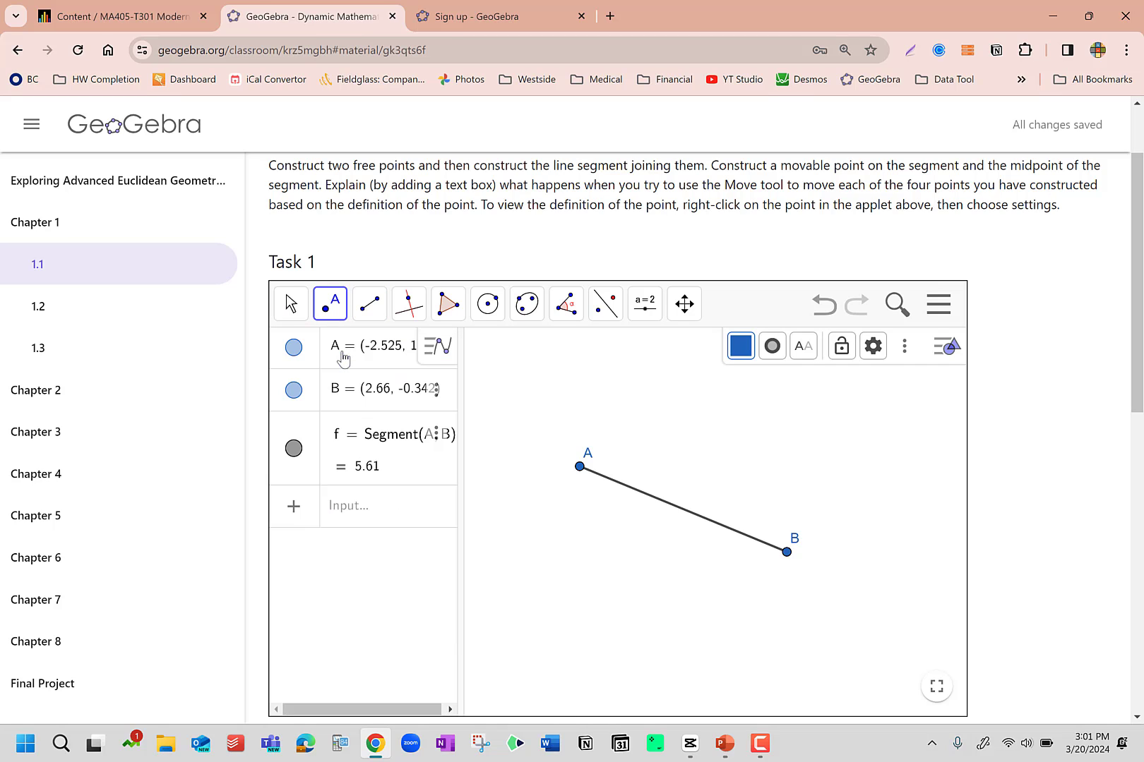
click(643, 494)
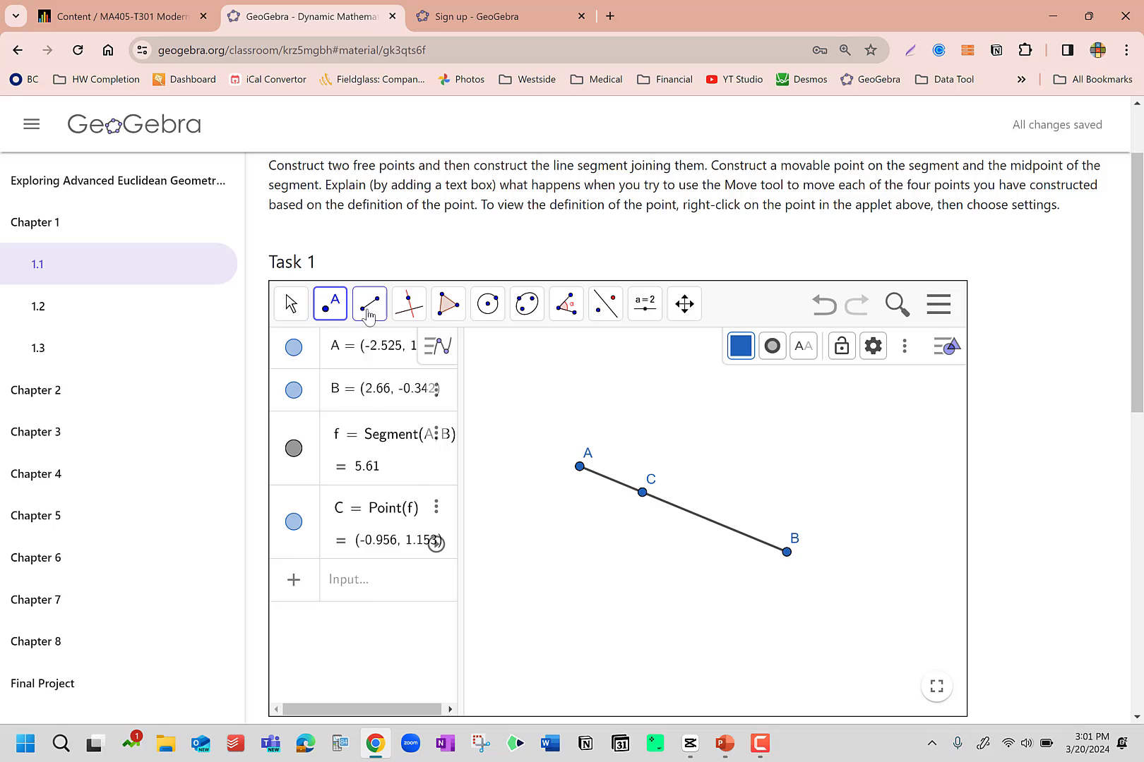
Step: Slide point C along segment AB to about (-1.15, 1.23) with the Move tool
click(295, 307)
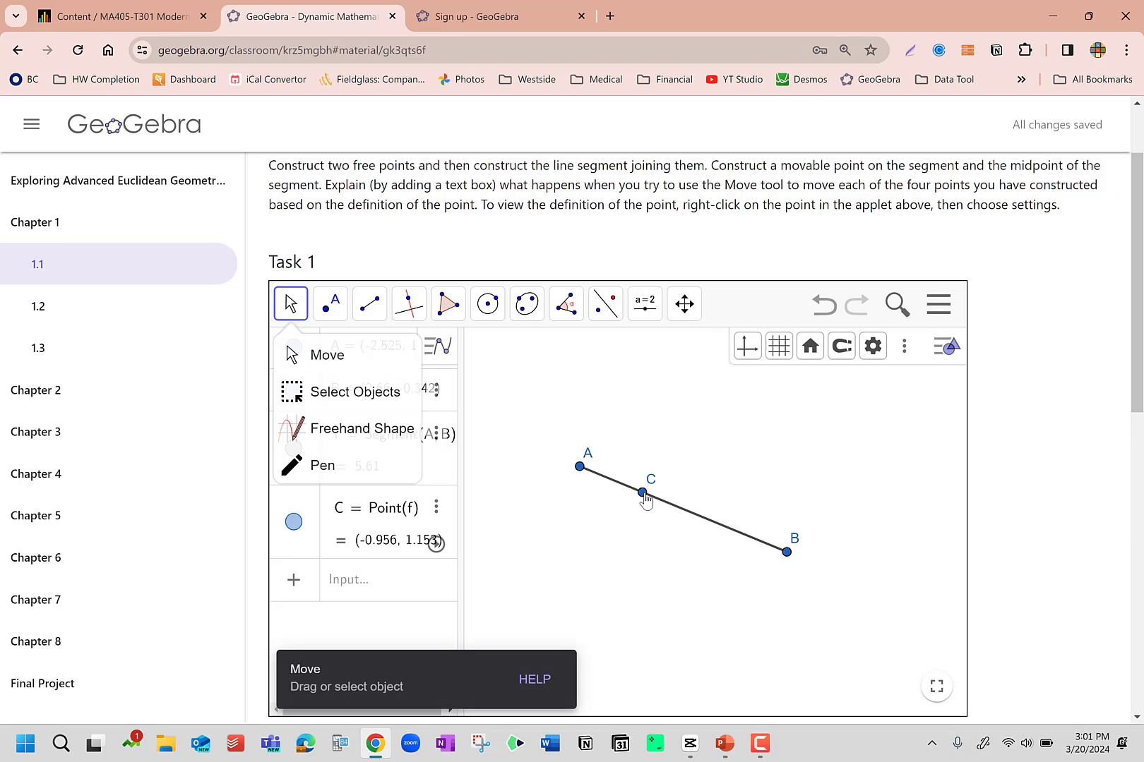
mouse_move(643, 494)
mouse_down()
mouse_move(562, 472)
mouse_move(658, 495)
mouse_move(789, 552)
mouse_move(560, 462)
mouse_move(822, 576)
mouse_move(692, 494)
mouse_move(685, 503)
mouse_move(646, 480)
mouse_move(679, 509)
mouse_move(635, 488)
mouse_up()
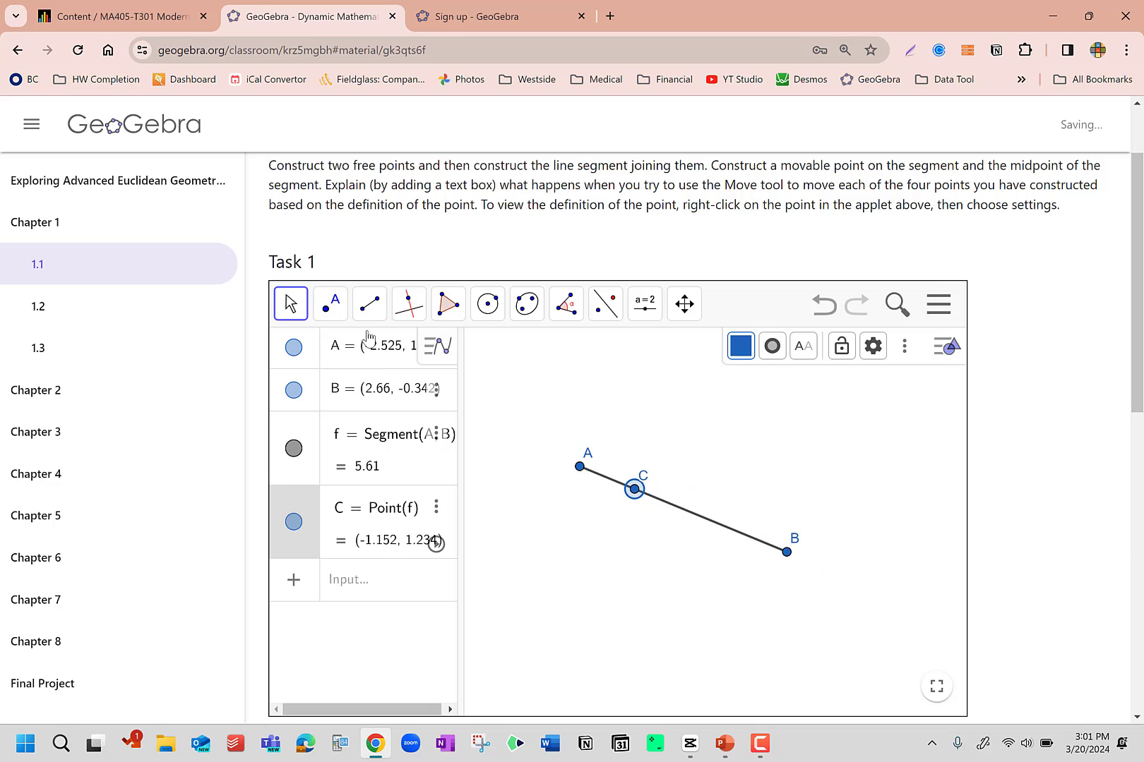
Step: Add a second point on segment AB with Point on Object, slide it to about (-1.58, 1.41), and undo both changes
click(330, 303)
click(369, 391)
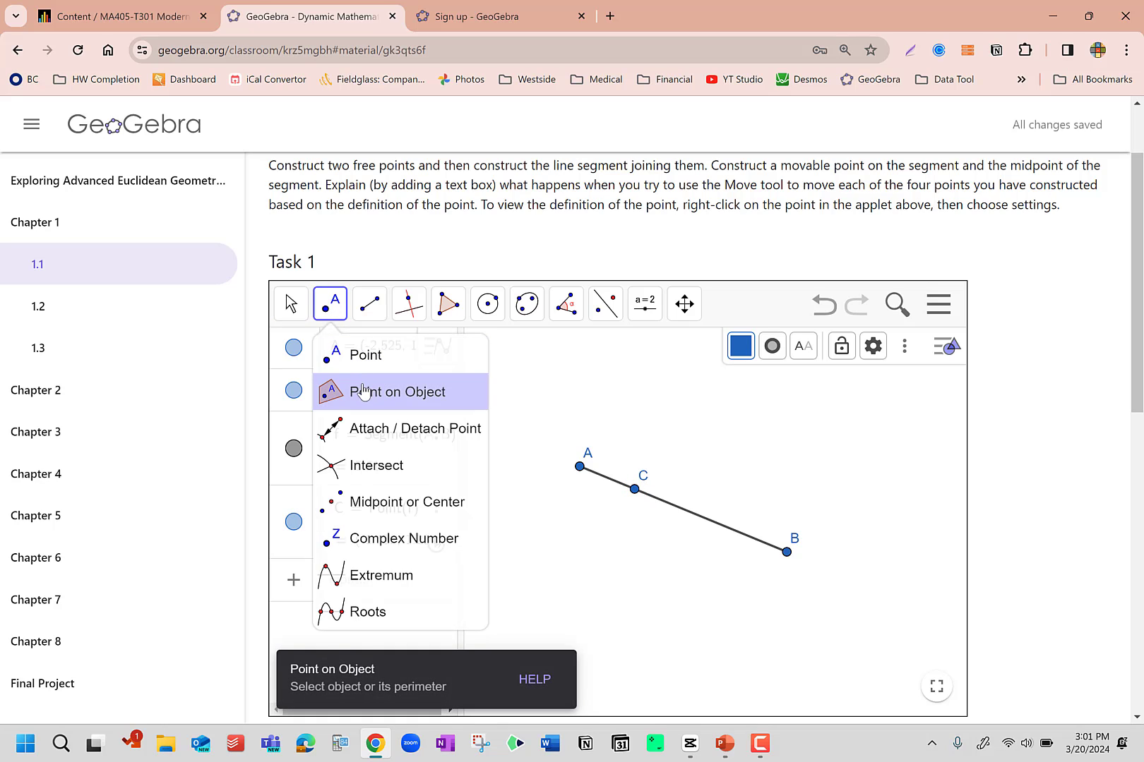
click(674, 507)
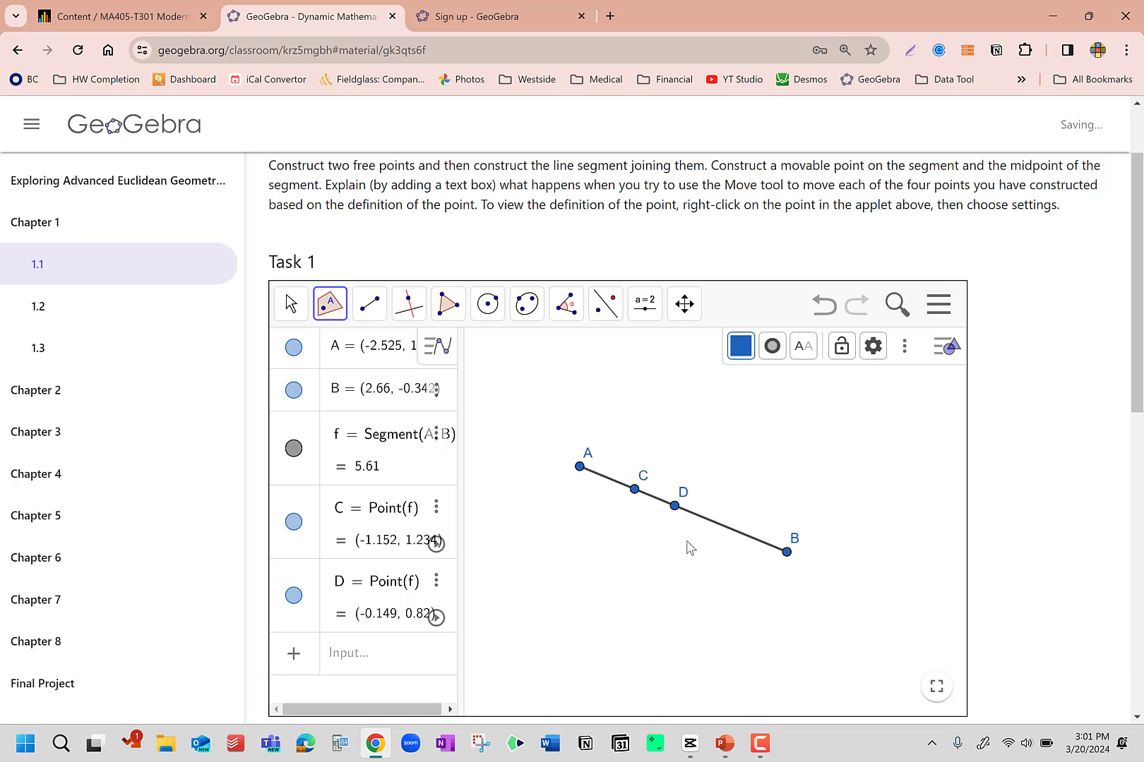
click(290, 305)
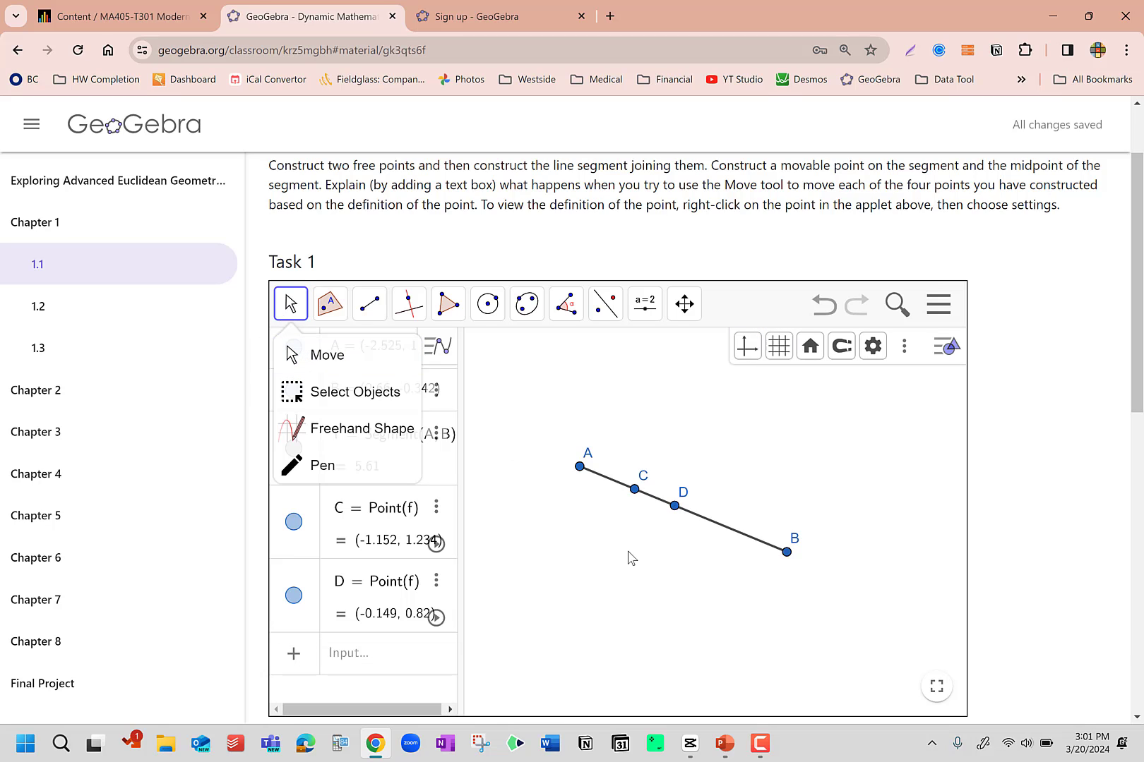
drag(674, 506, 617, 482)
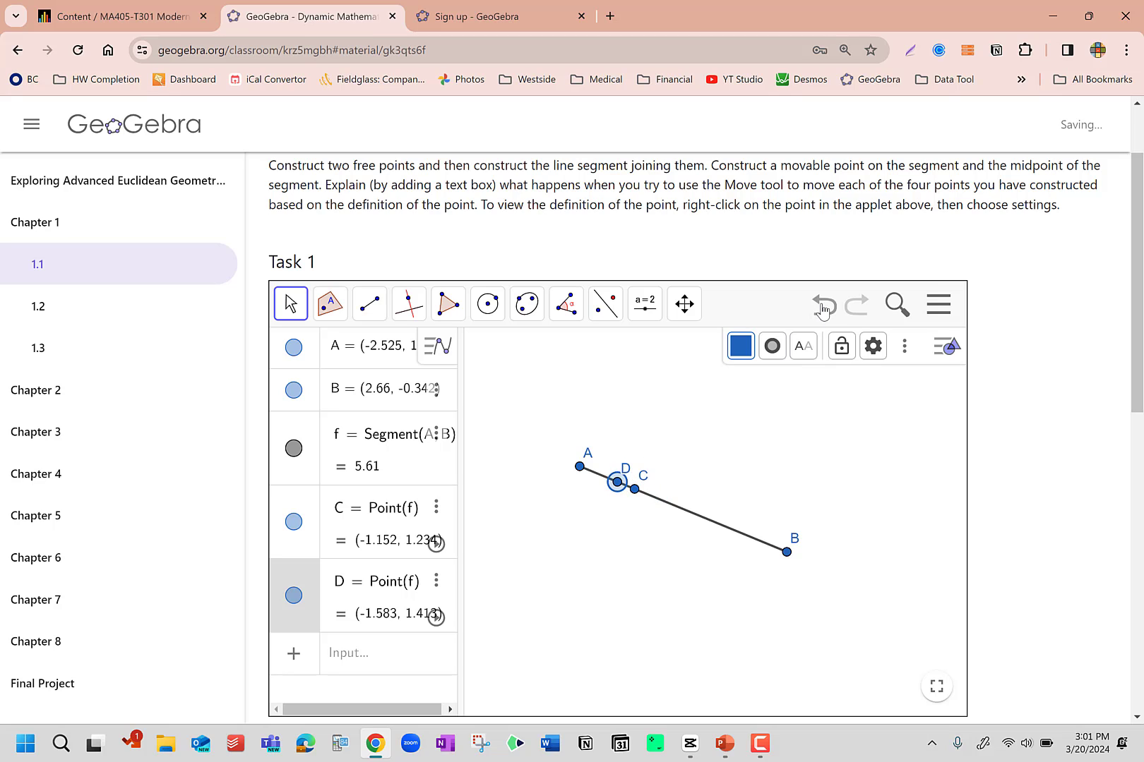
click(823, 308)
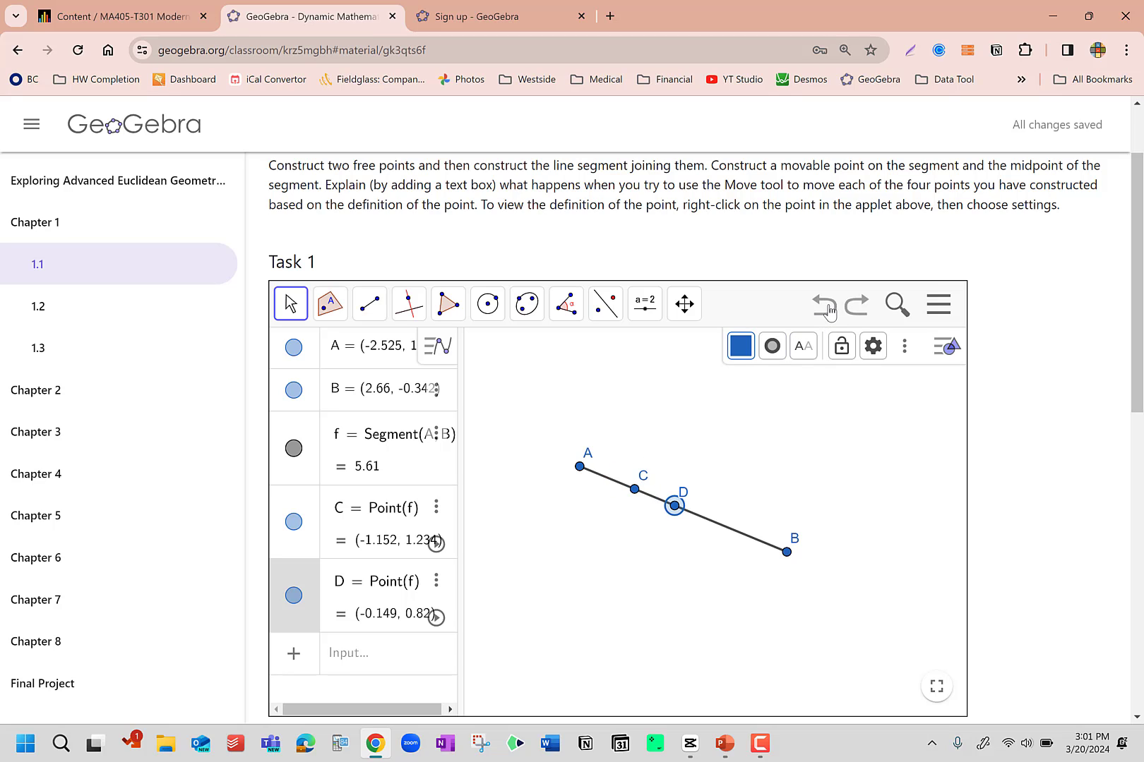
click(827, 309)
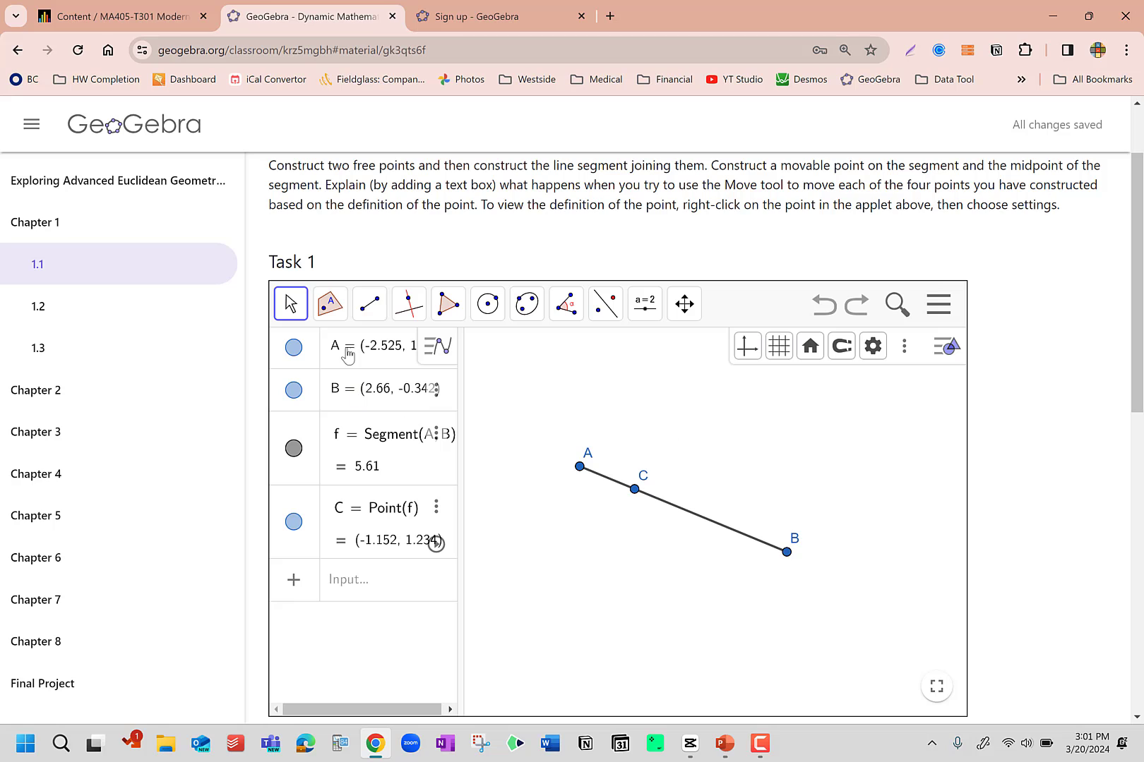
Step: Construct the infinite line through points A and B with the Line tool
click(330, 304)
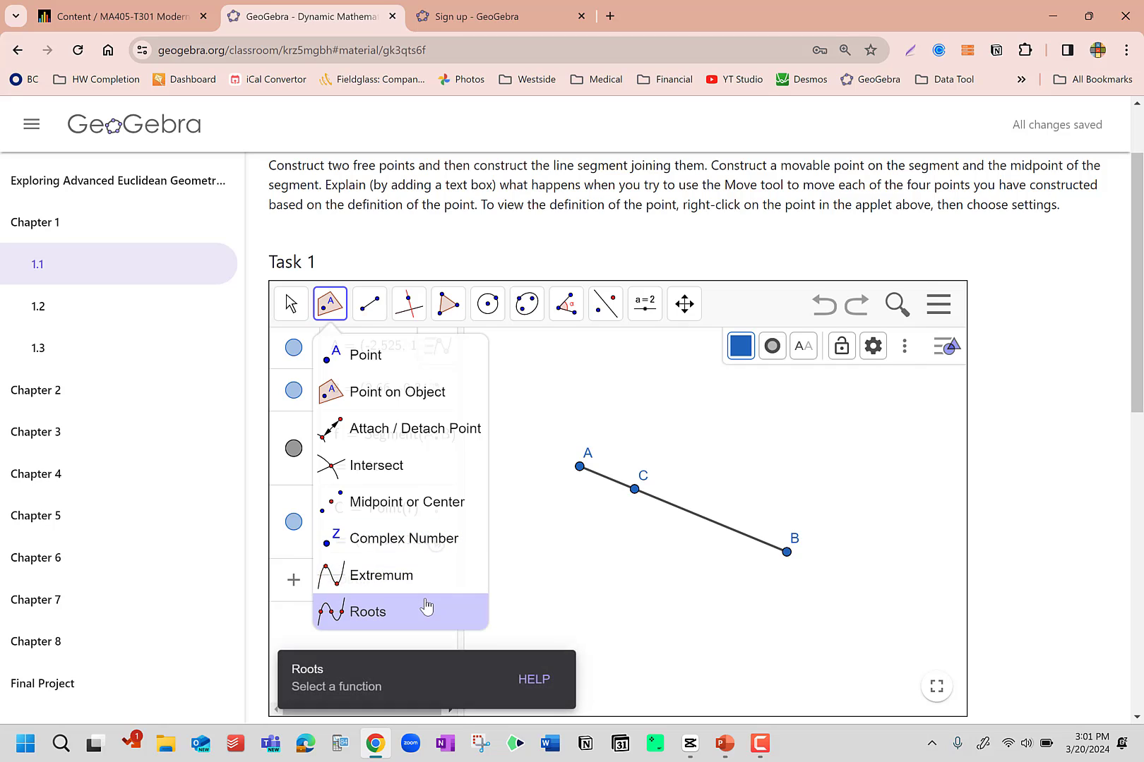
mouse_move(369, 312)
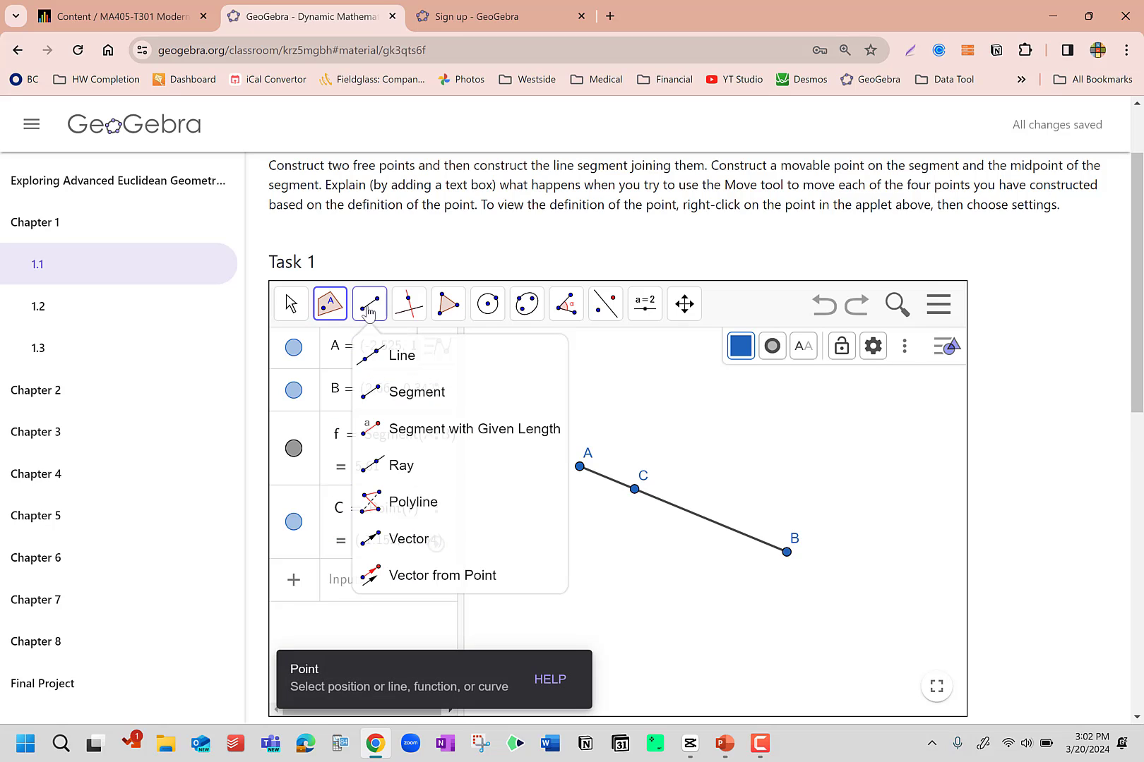
click(412, 363)
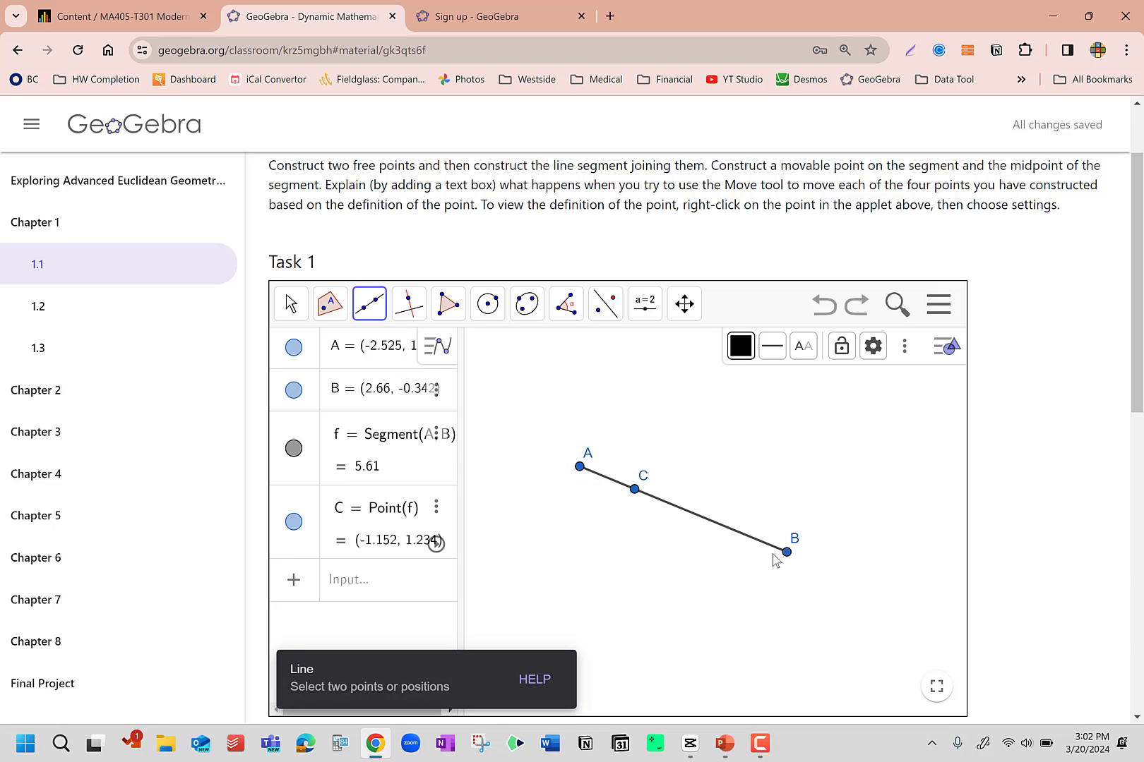
click(579, 468)
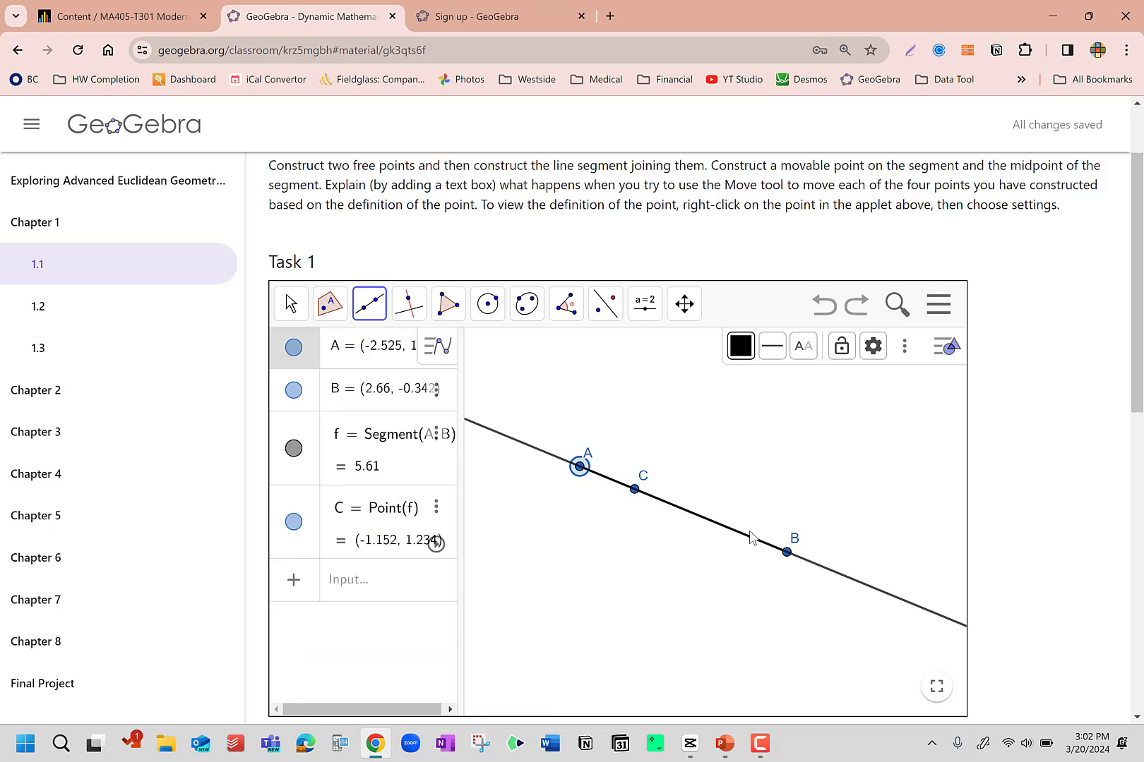
click(786, 554)
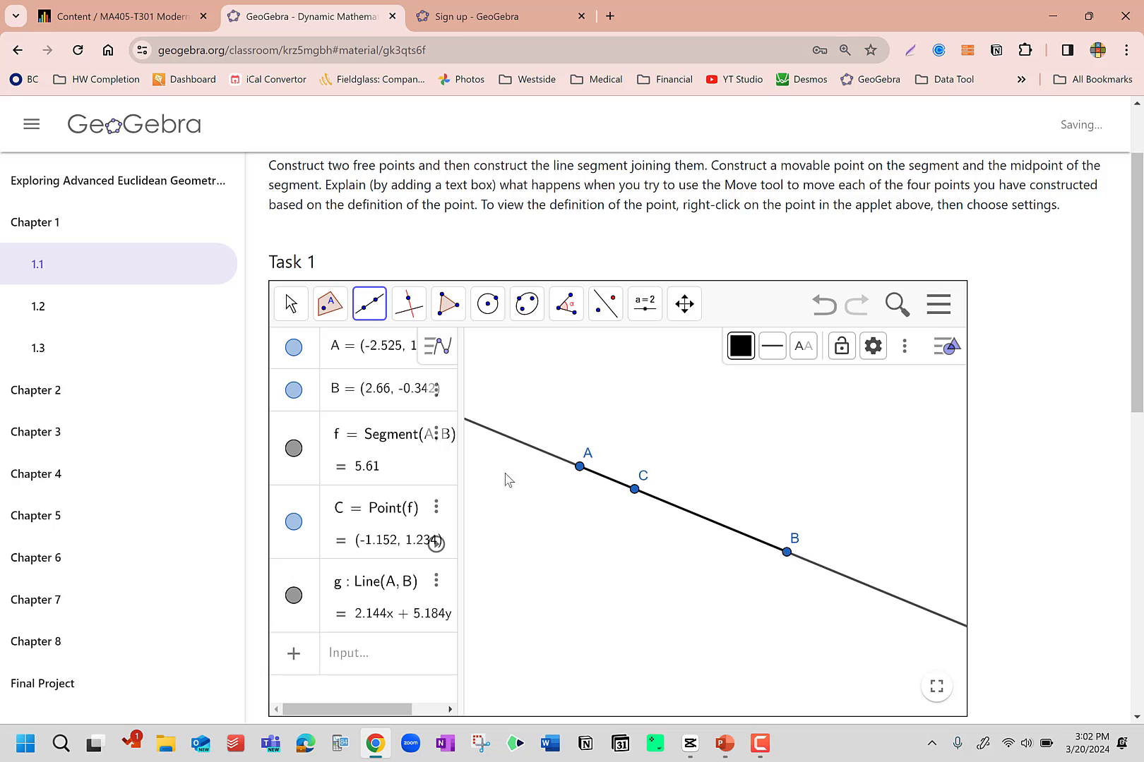
Step: Move point C along segment AB toward B, to about (0.92, 0.38)
click(293, 303)
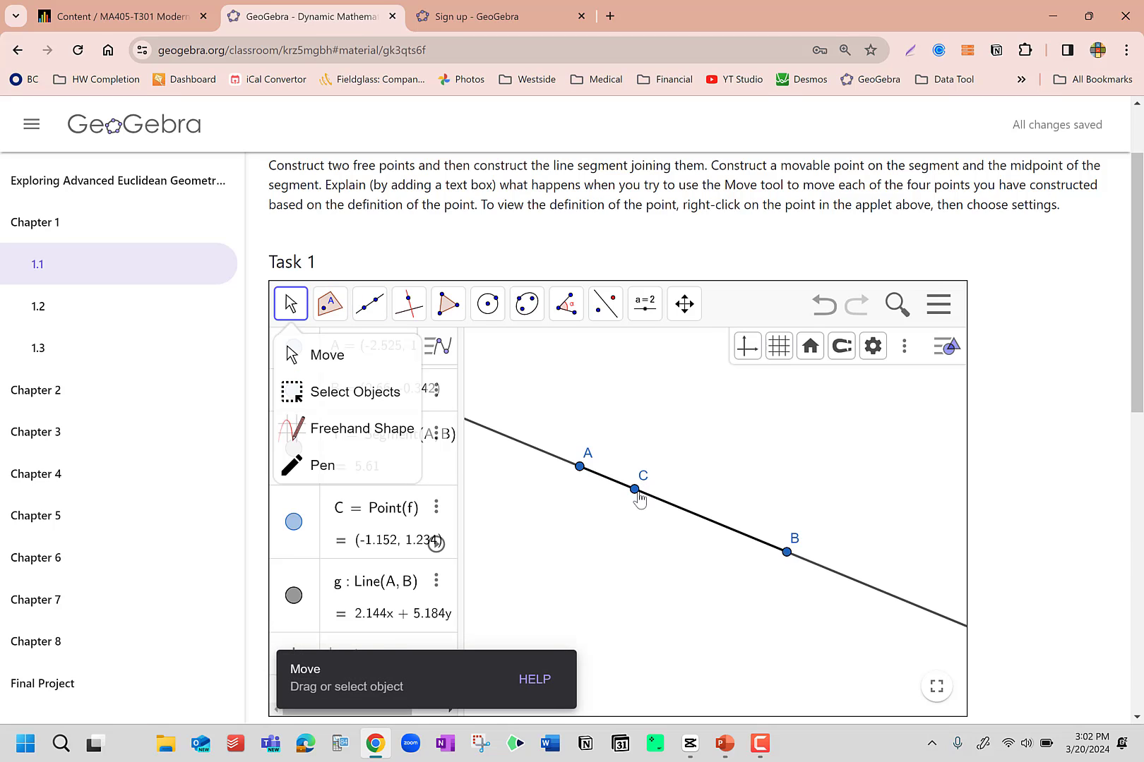
drag(635, 489, 713, 541)
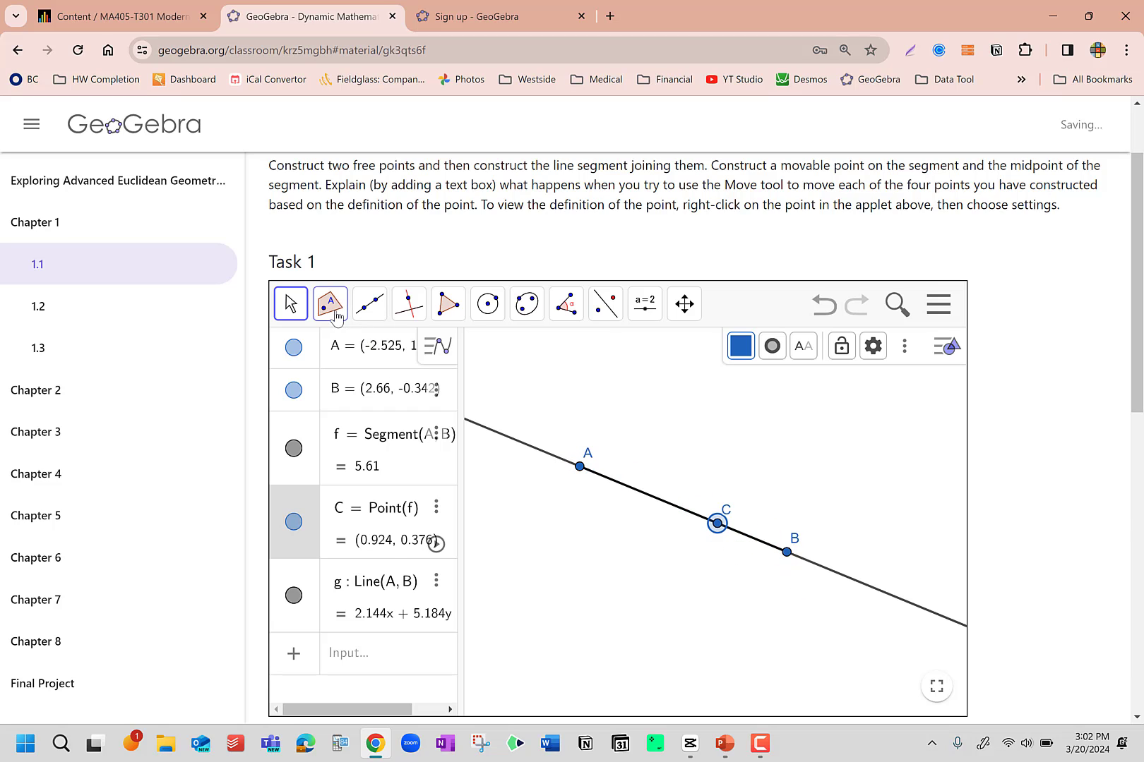
Step: Place a point on line AB beyond A at about (-4.43, 2.59) and slide it past B to about (4.41, -1.07)
click(324, 312)
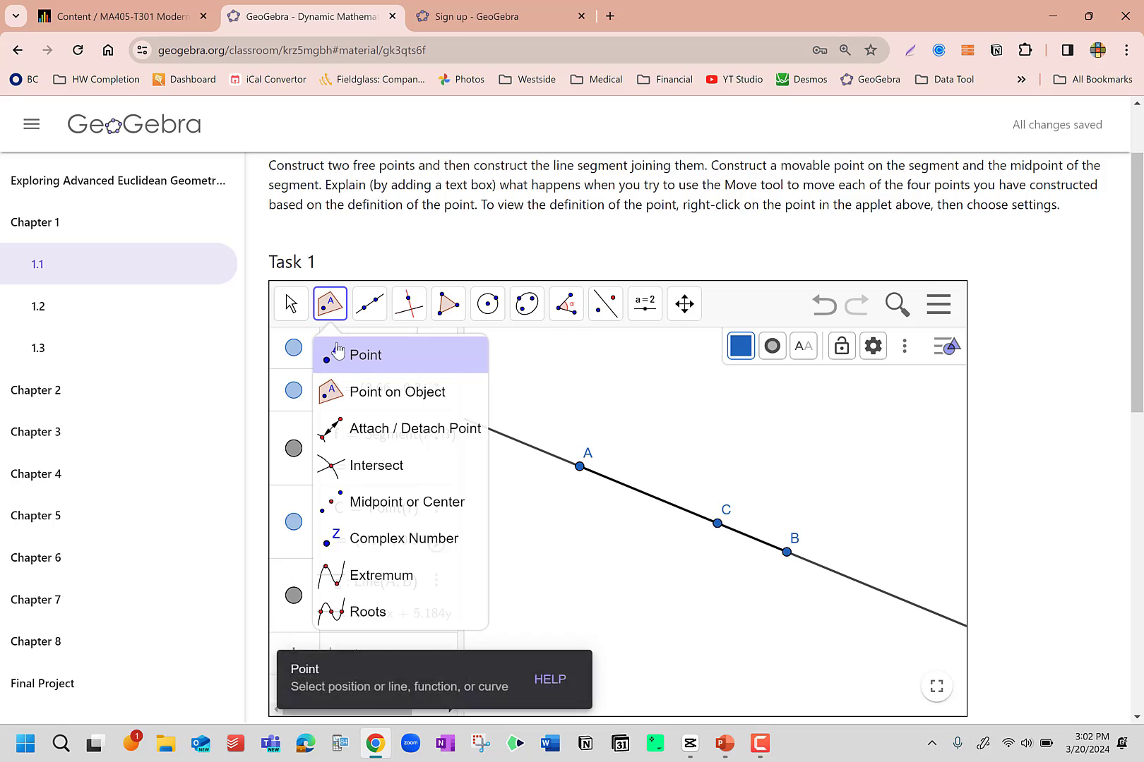
click(337, 347)
click(503, 435)
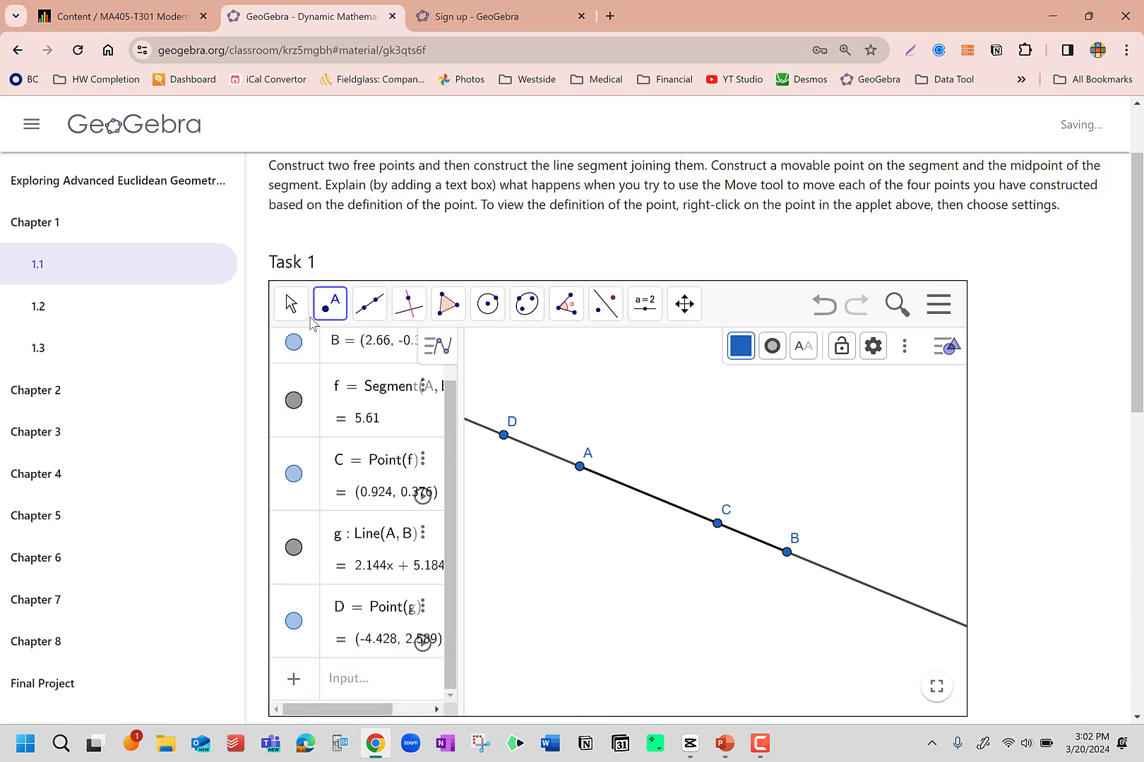
click(290, 304)
drag(504, 438, 869, 569)
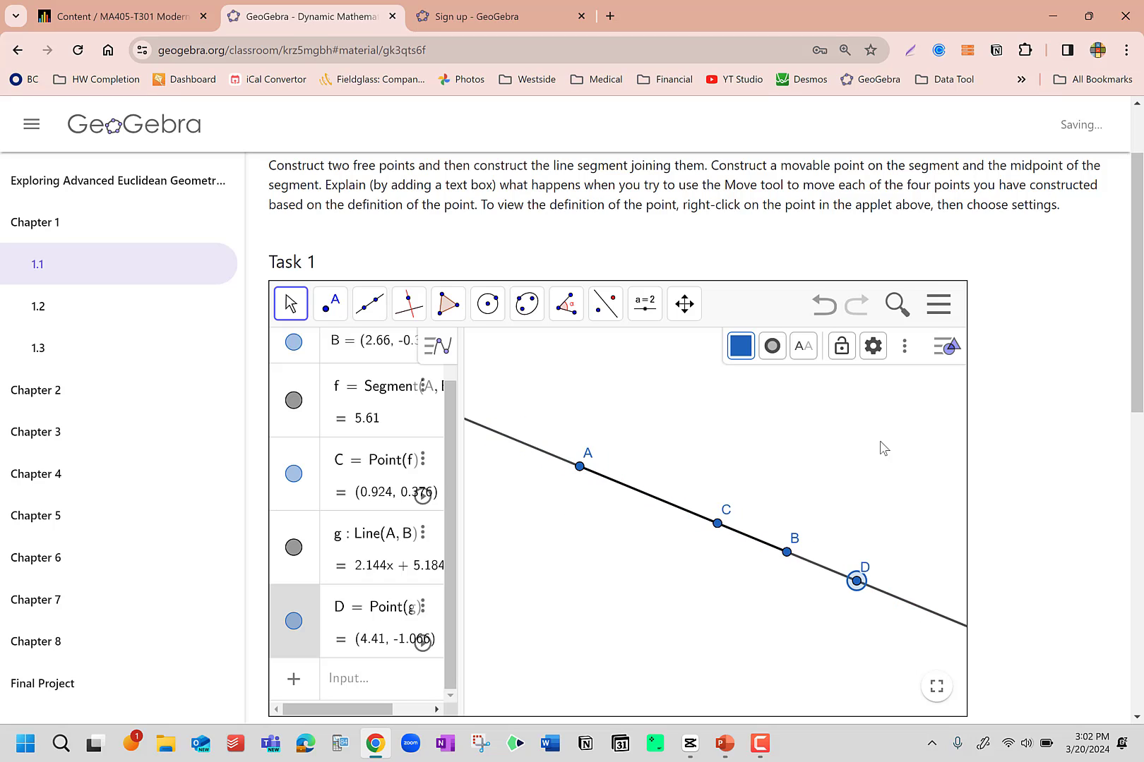
Step: Hide the line through A and B by turning off Show Object in its settings, and close the settings
click(506, 443)
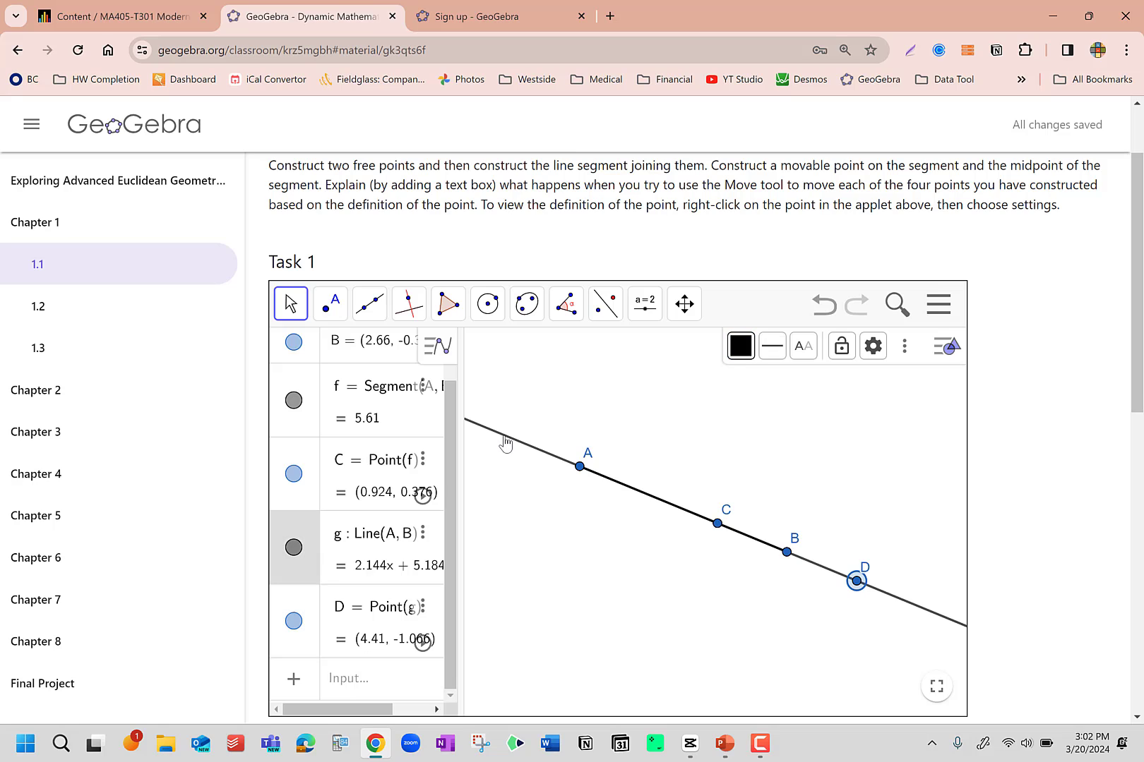
click(947, 353)
click(947, 352)
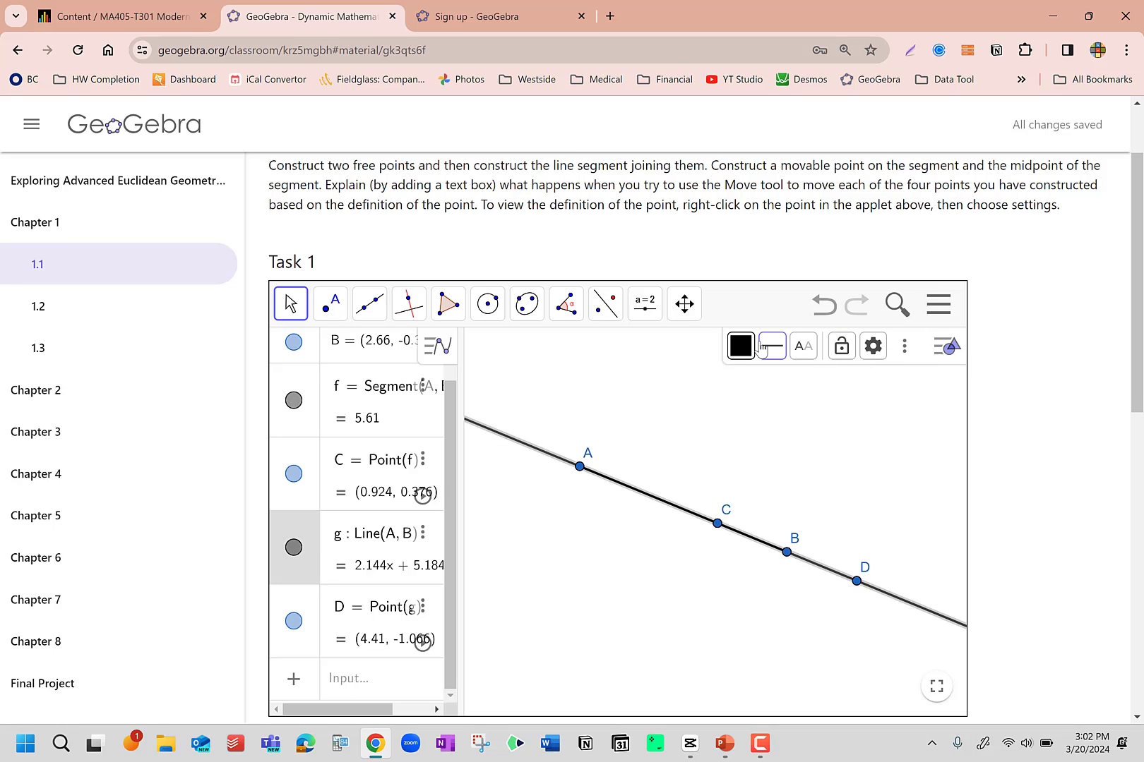
click(872, 347)
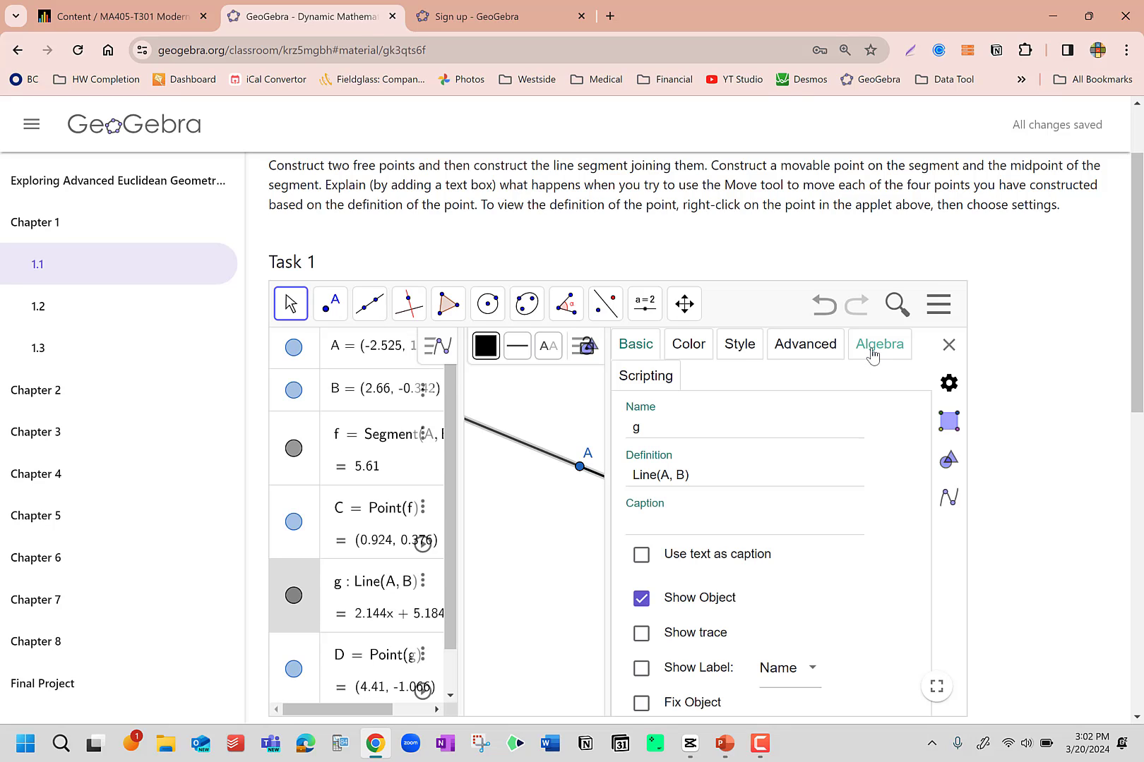
click(641, 598)
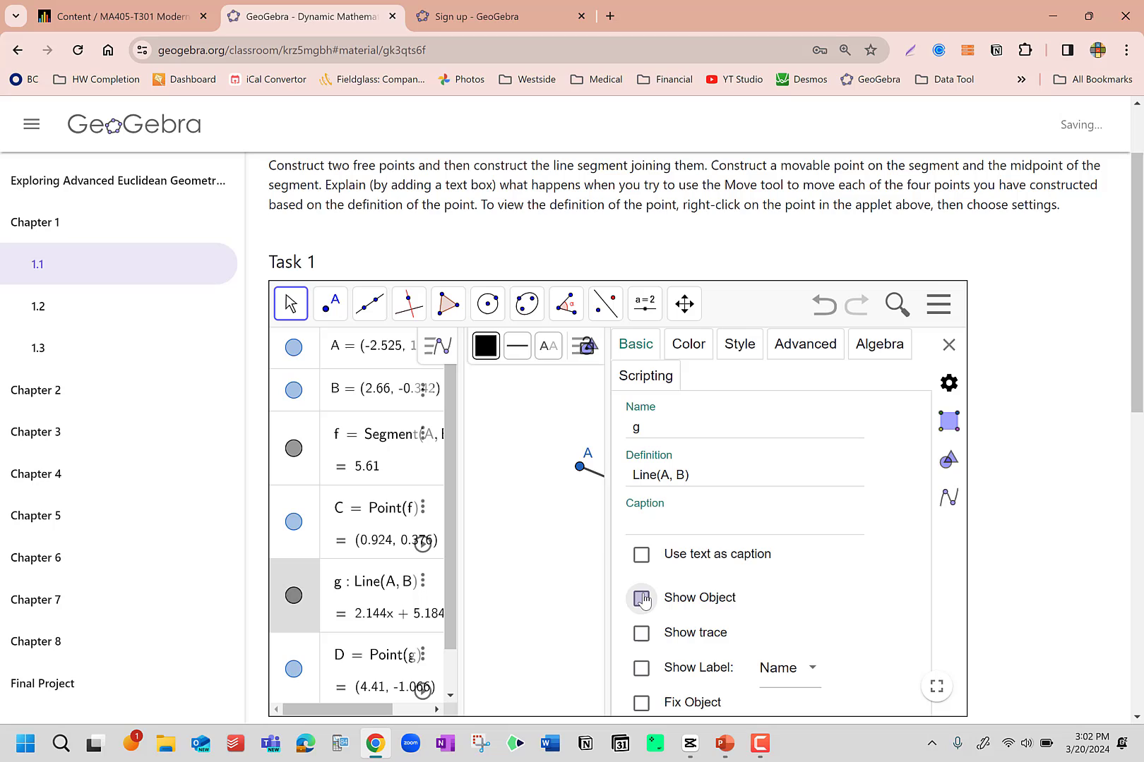
click(576, 556)
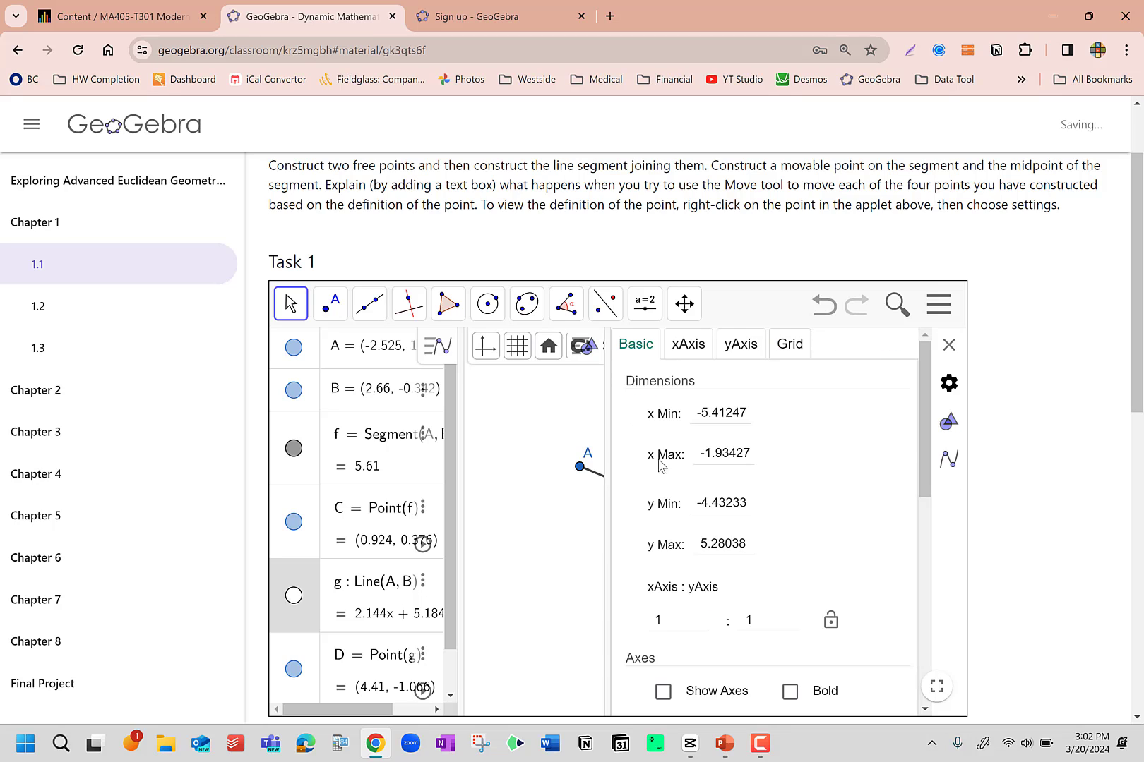
click(948, 345)
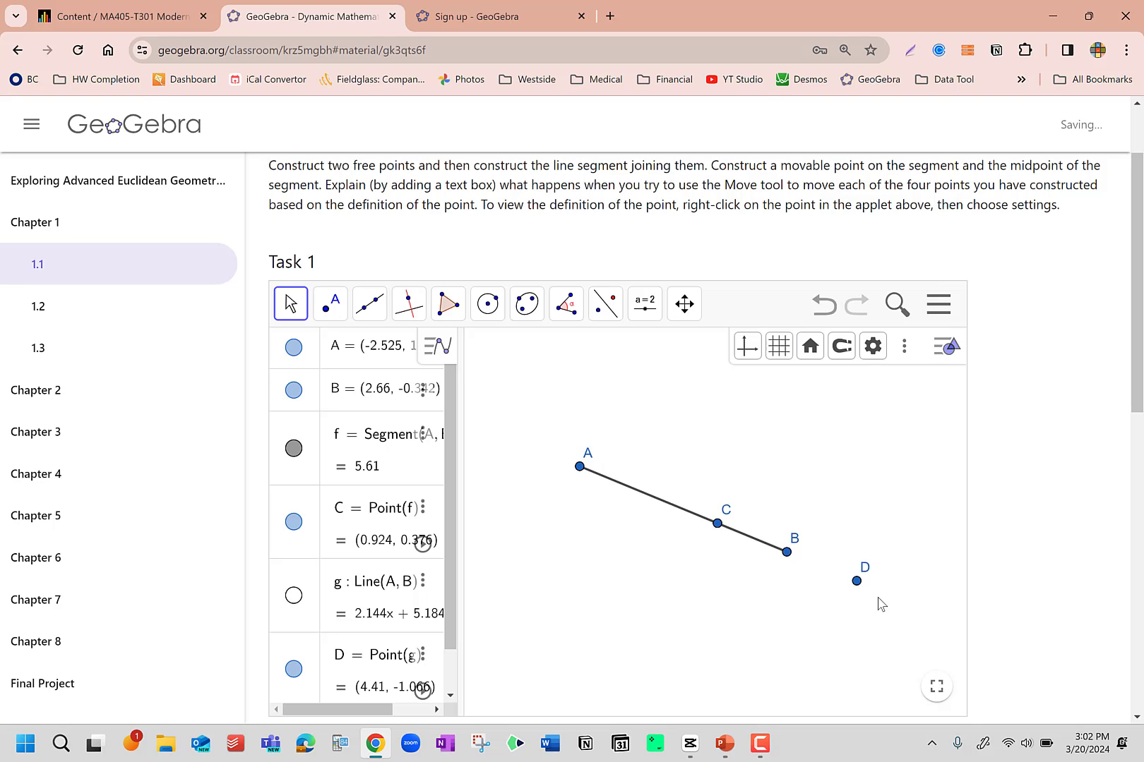
Step: Move point D along the hidden line to the far side of A, at about (-4.23, 2.51)
click(857, 582)
drag(804, 583, 535, 396)
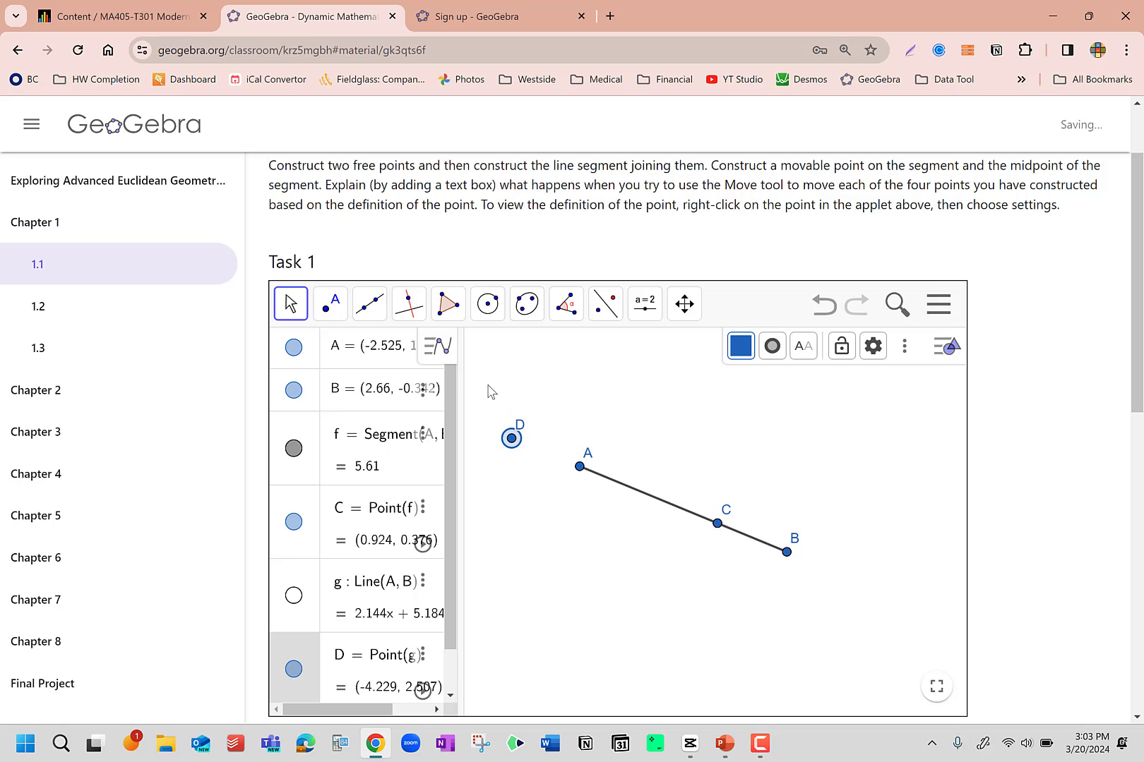
Step: Examine the tools available in the line, perpendicular, polygon, circle, conic, measurement, transformation and slider/text groups
click(372, 308)
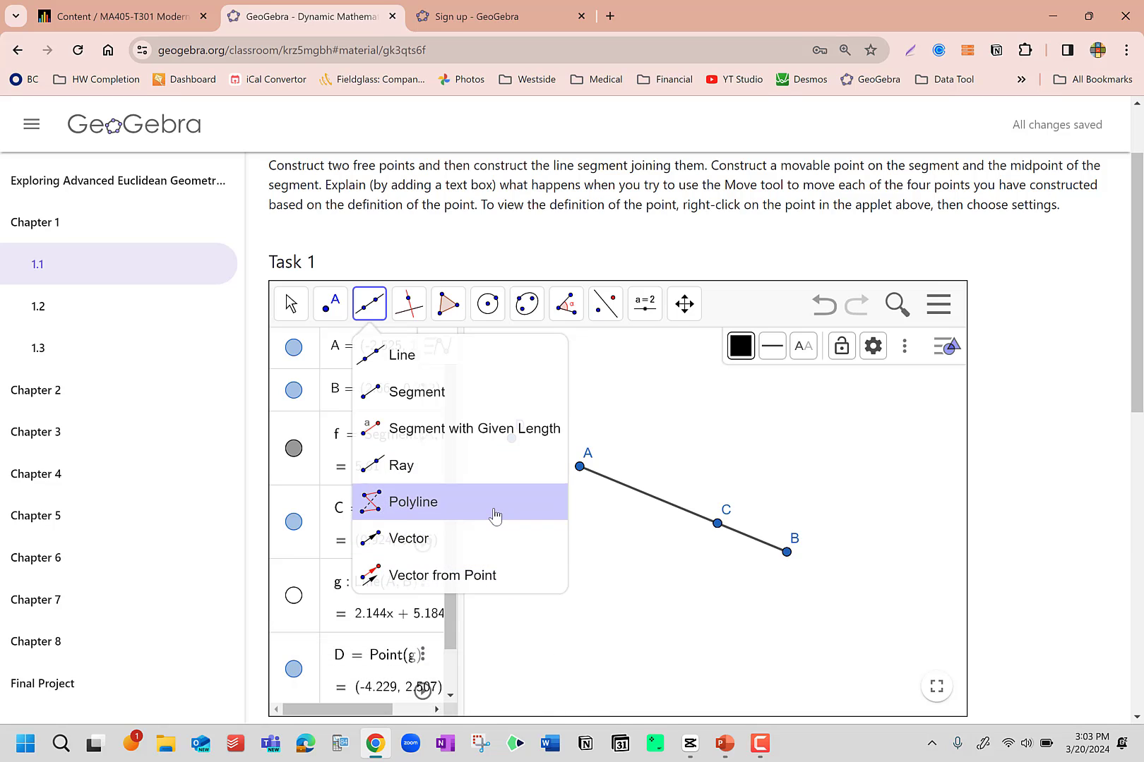
click(465, 353)
click(408, 305)
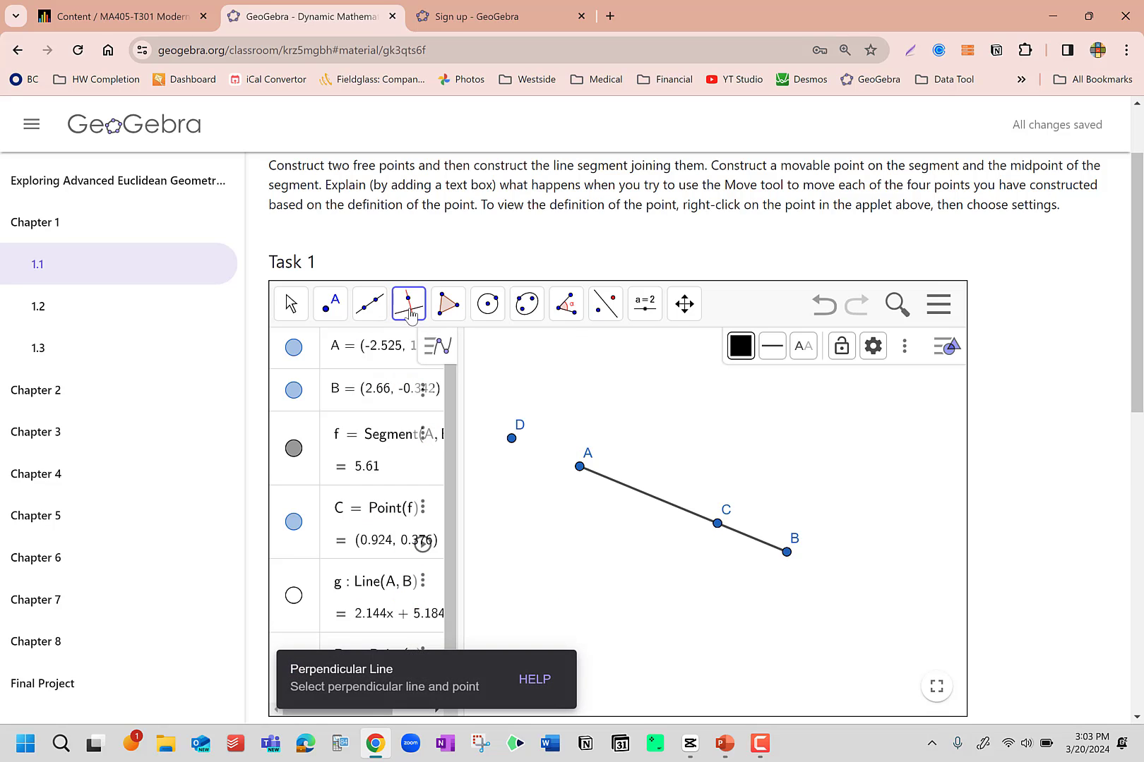
click(411, 316)
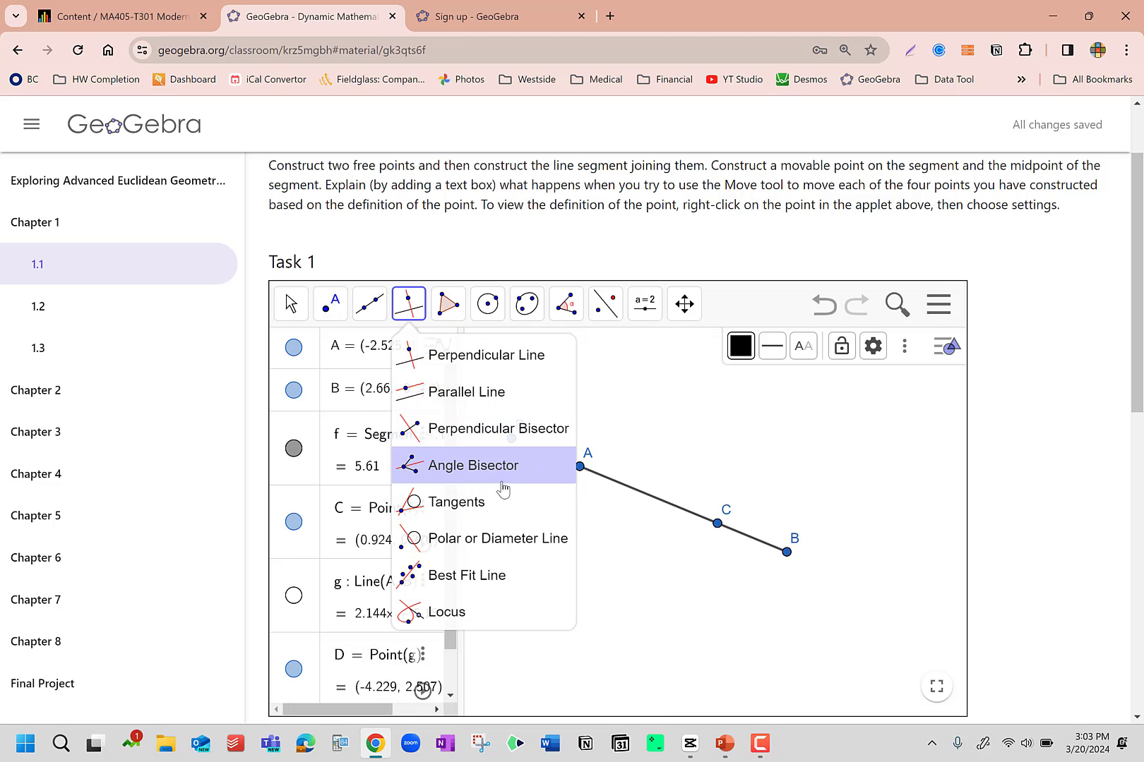
mouse_move(449, 309)
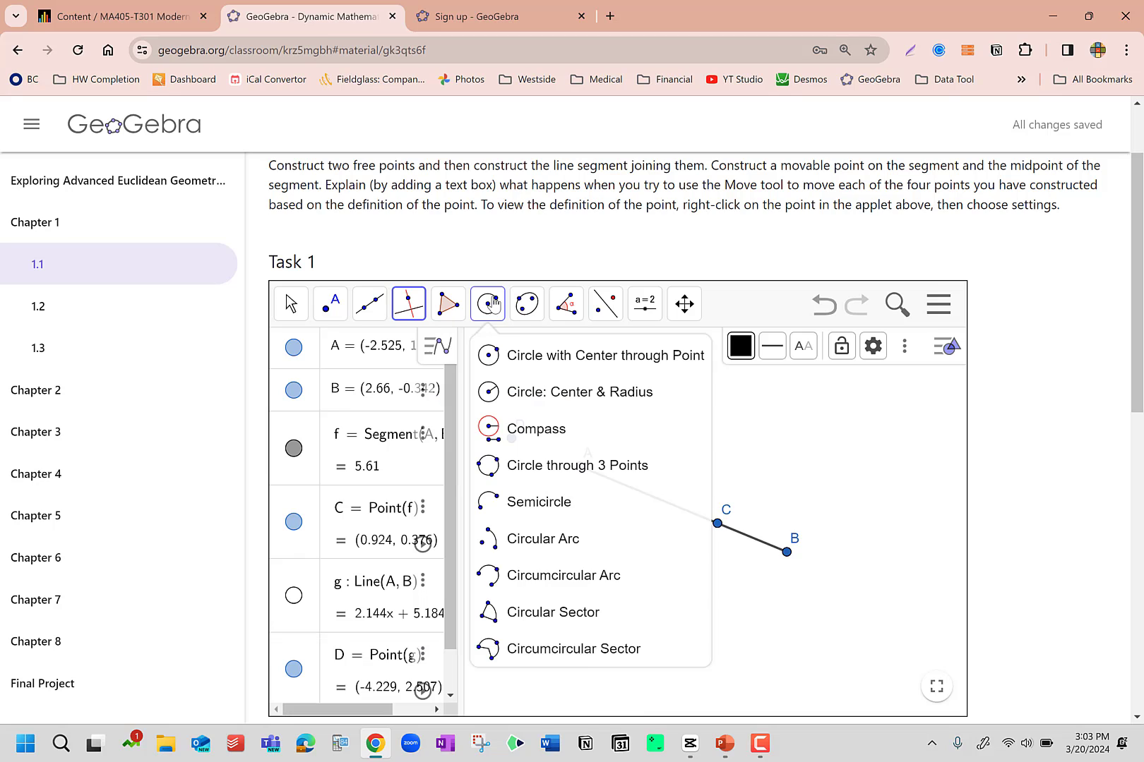
mouse_move(486, 305)
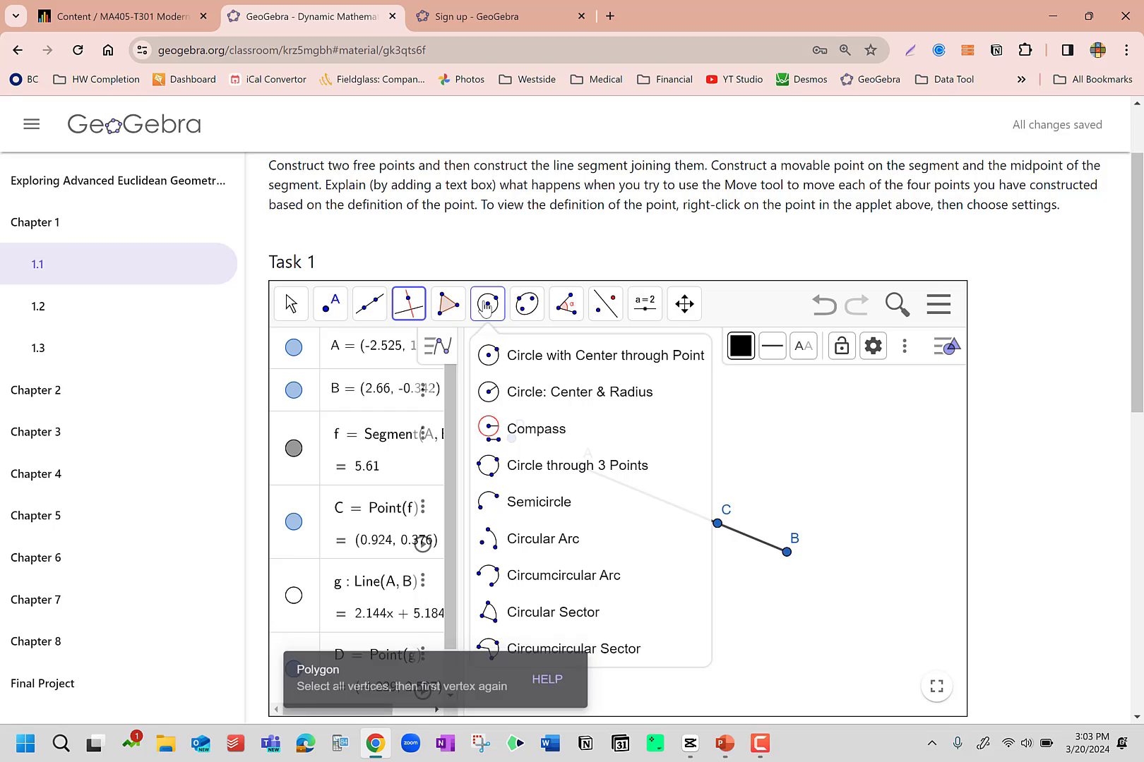
mouse_move(526, 324)
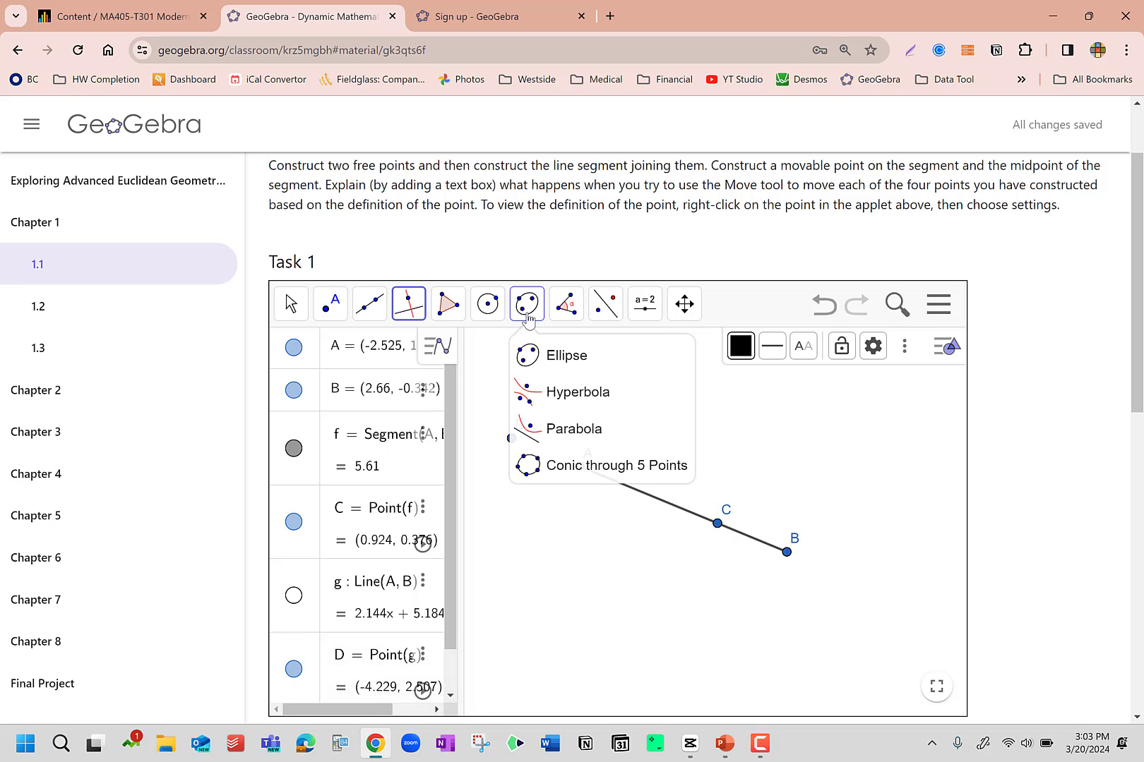
mouse_move(565, 314)
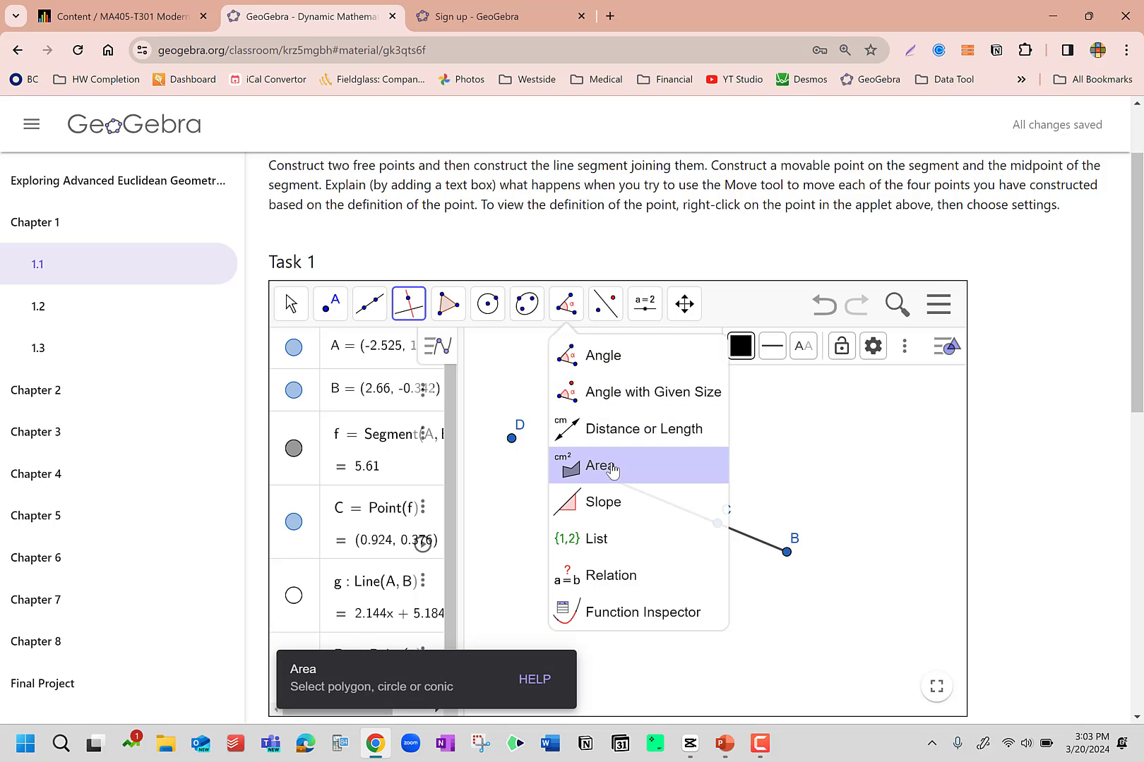
mouse_move(608, 316)
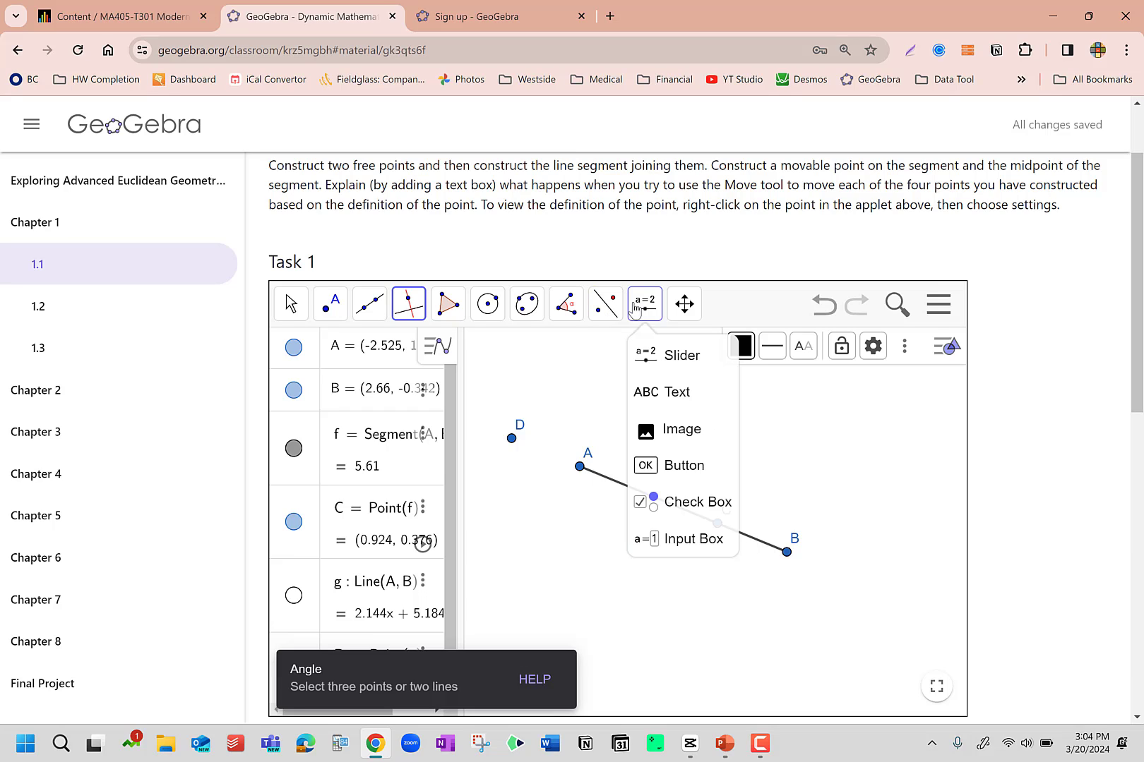
click(647, 388)
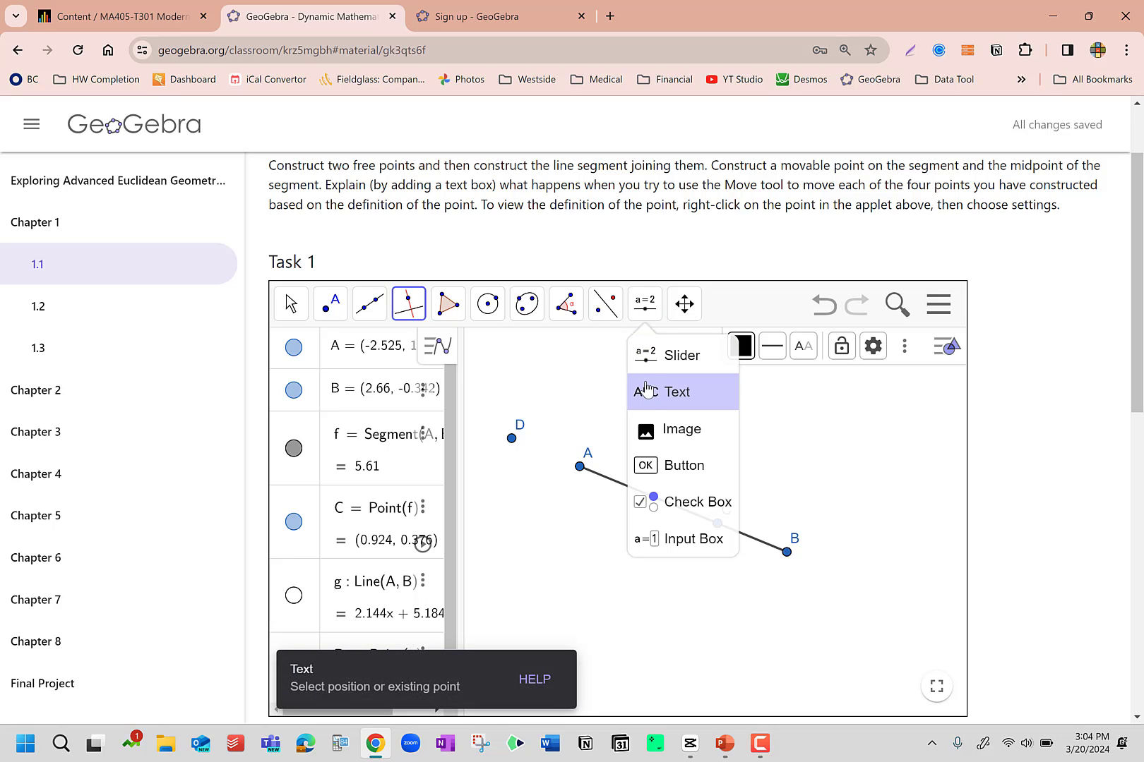
click(644, 356)
click(661, 394)
click(671, 503)
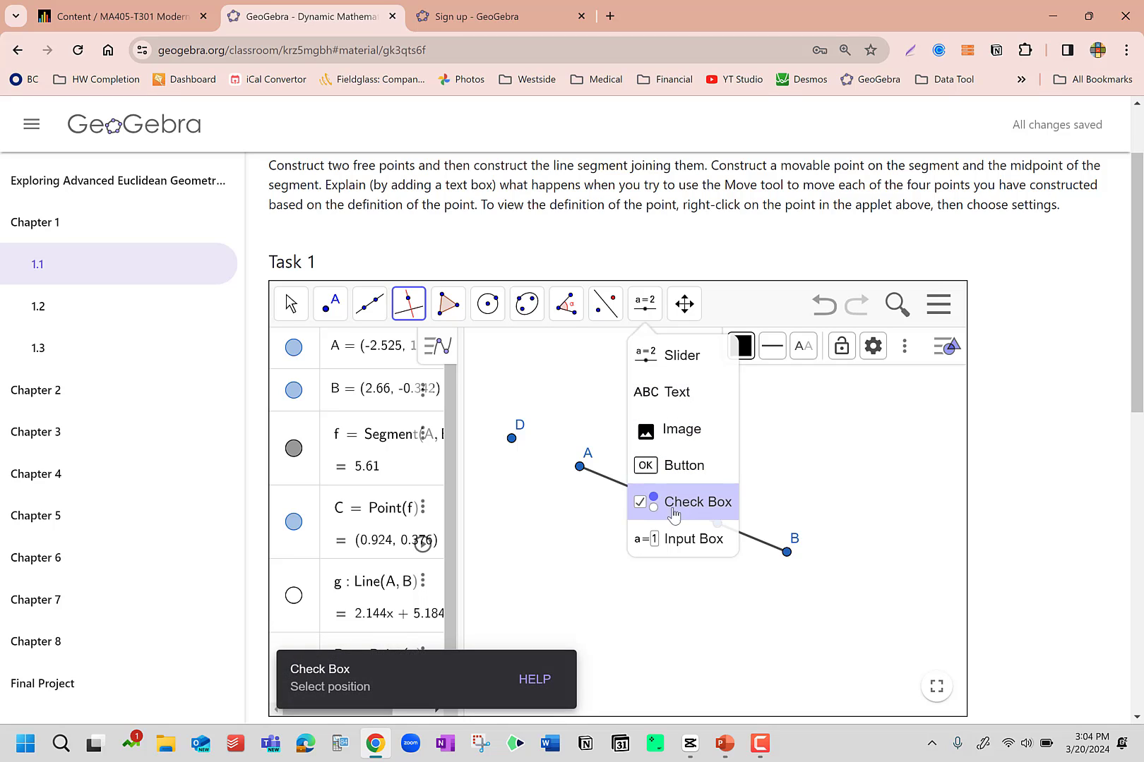
Step: Reveal the hidden line through A and B using the Show / Hide Object tool
click(678, 466)
click(661, 369)
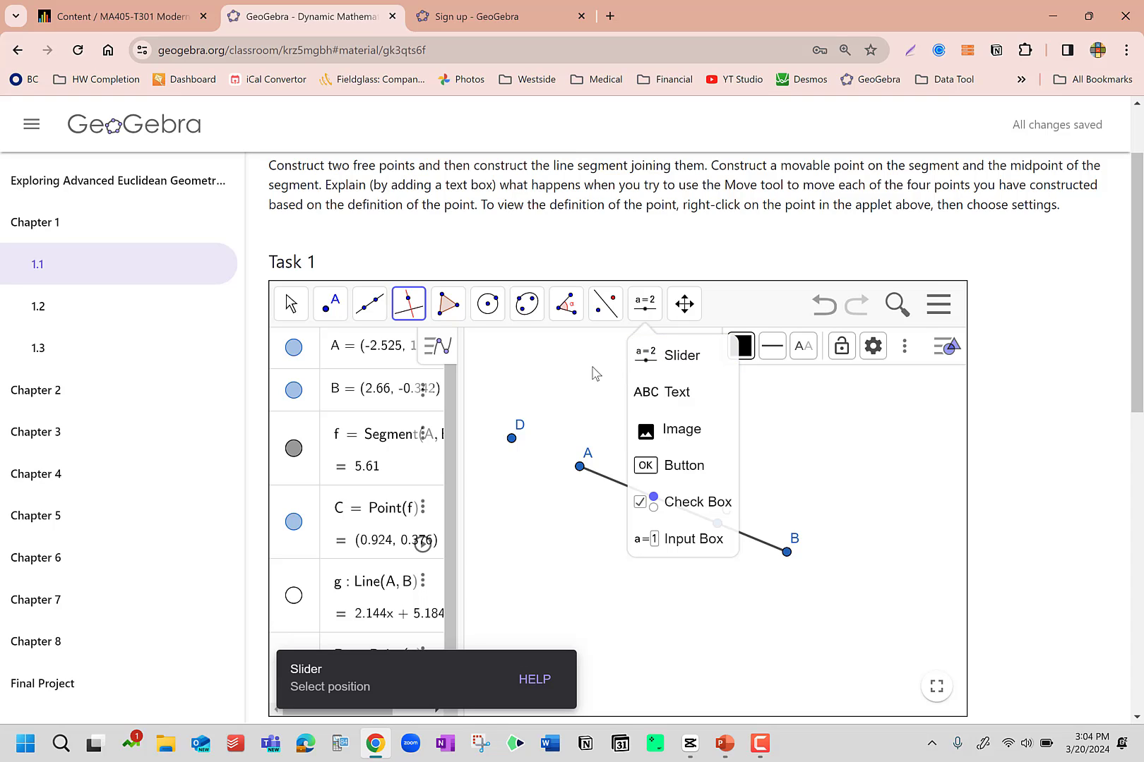
click(681, 311)
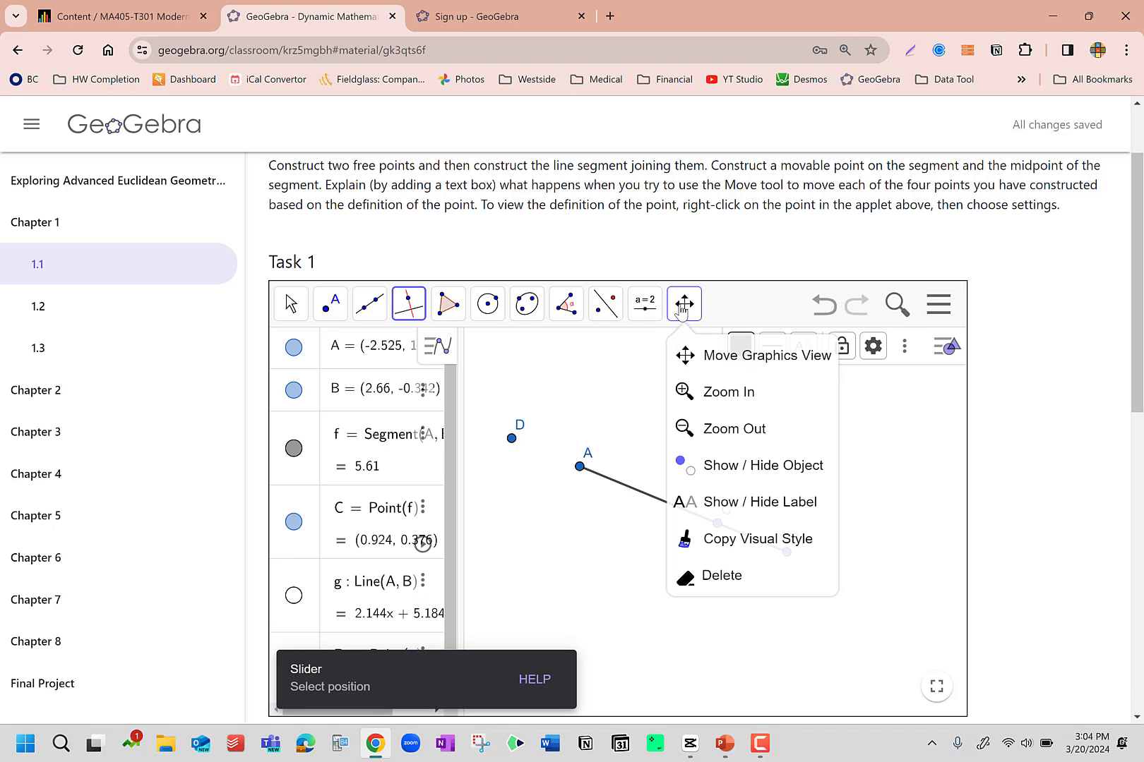
click(733, 463)
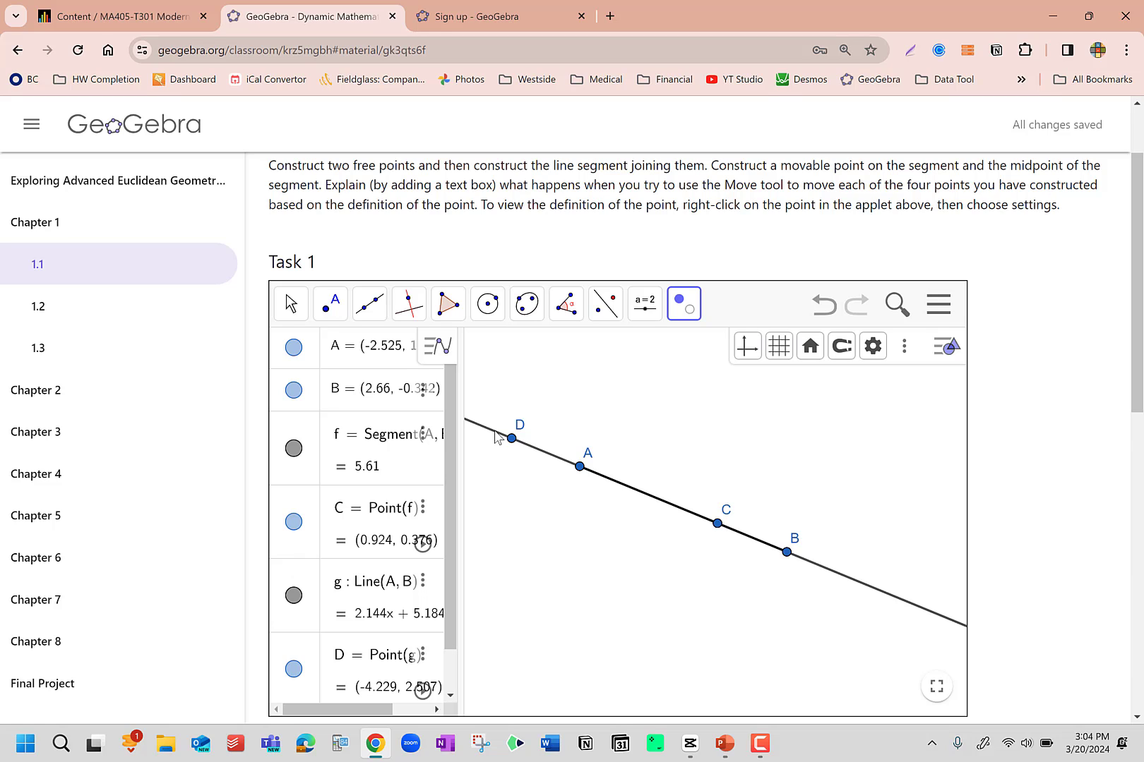
Step: Delete the line through A and B together with point D that lies on it, keeping the segment
click(290, 303)
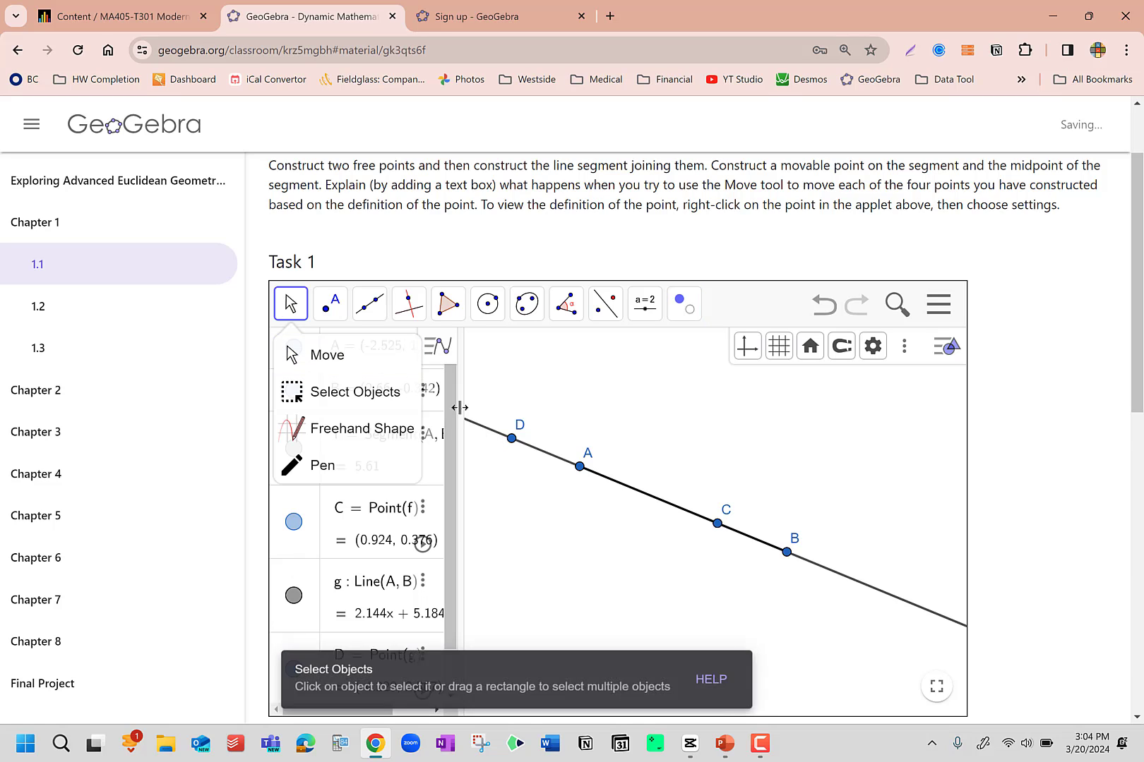
click(350, 369)
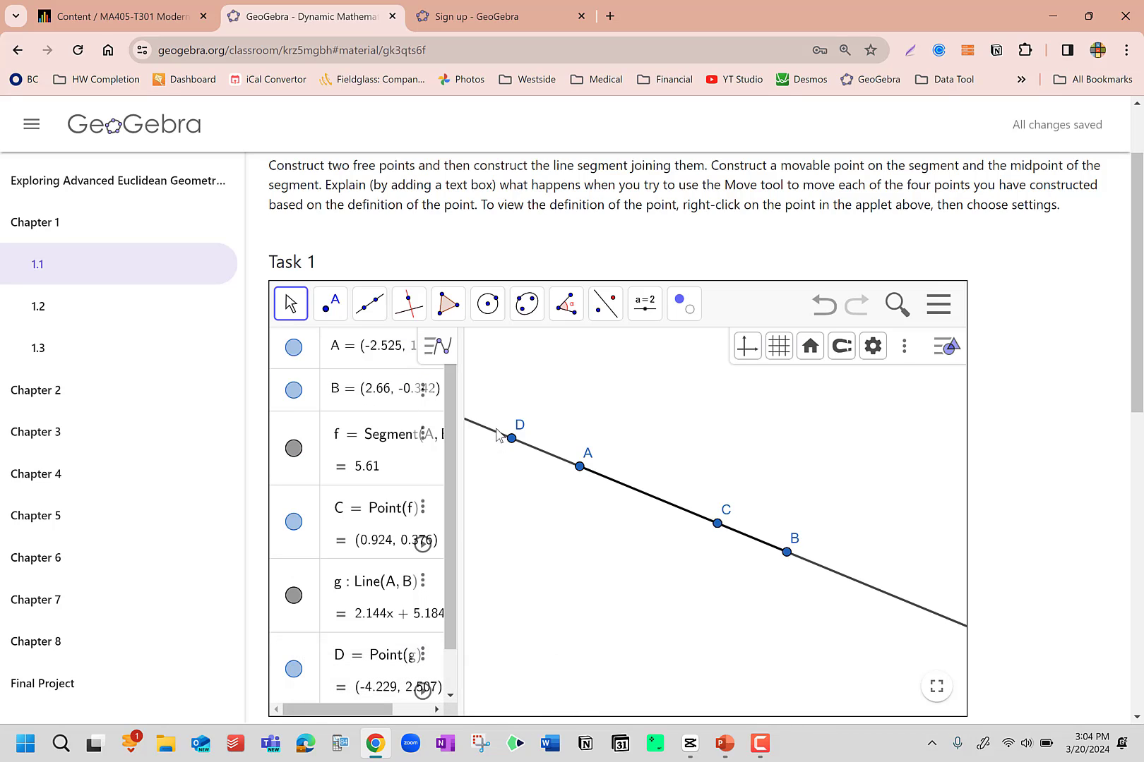
click(496, 434)
key(Delete)
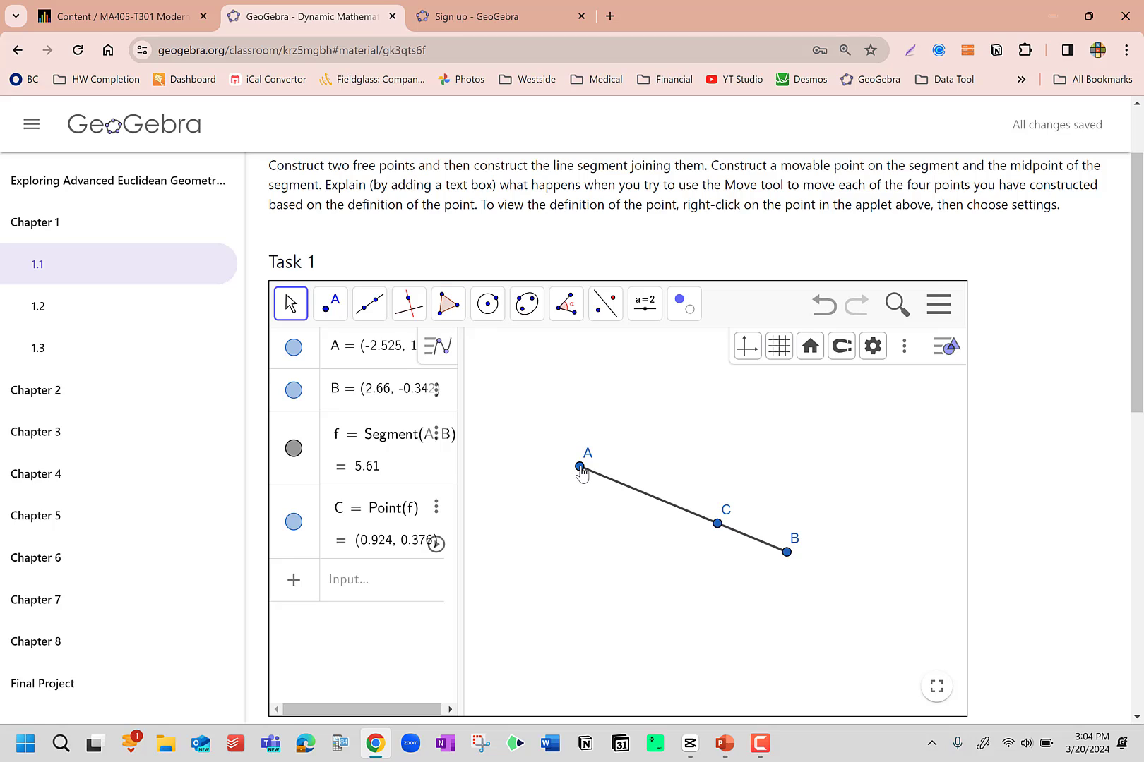
Step: Move endpoint A lower, endpoint B to about (4.17, 2.17), and slide point C along the segment to about (0.13, 0.89)
drag(579, 466, 707, 562)
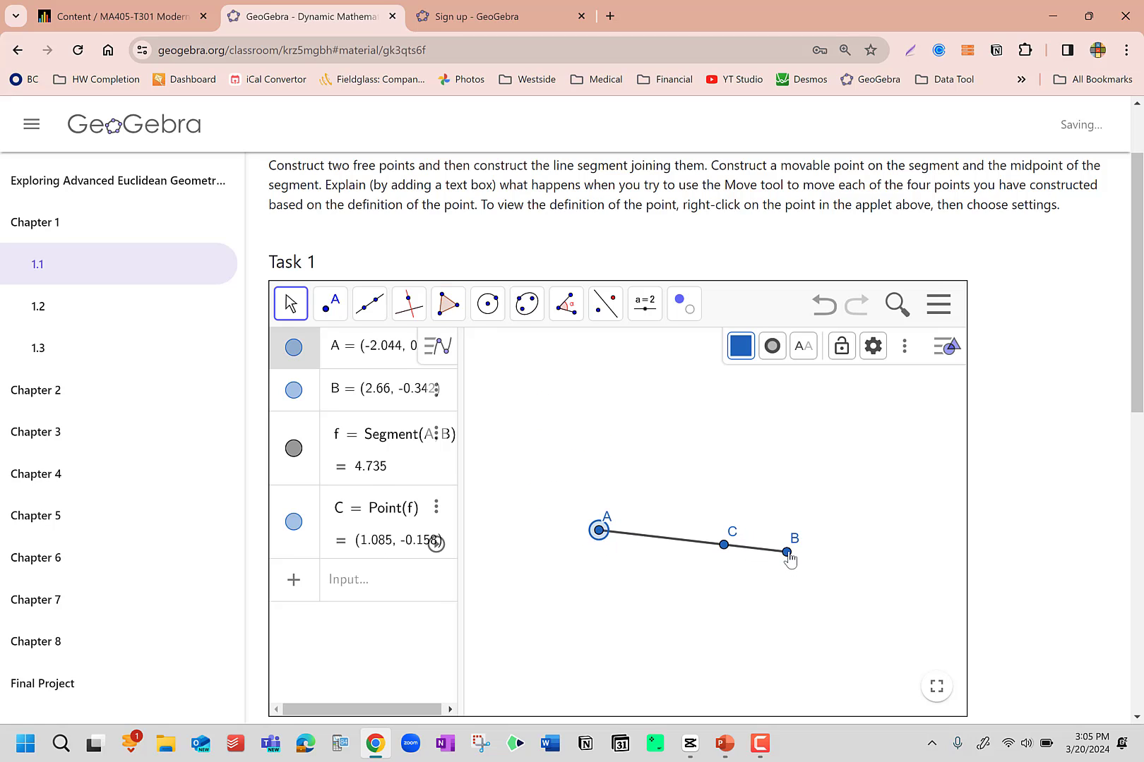
drag(791, 542, 847, 452)
drag(763, 478, 688, 515)
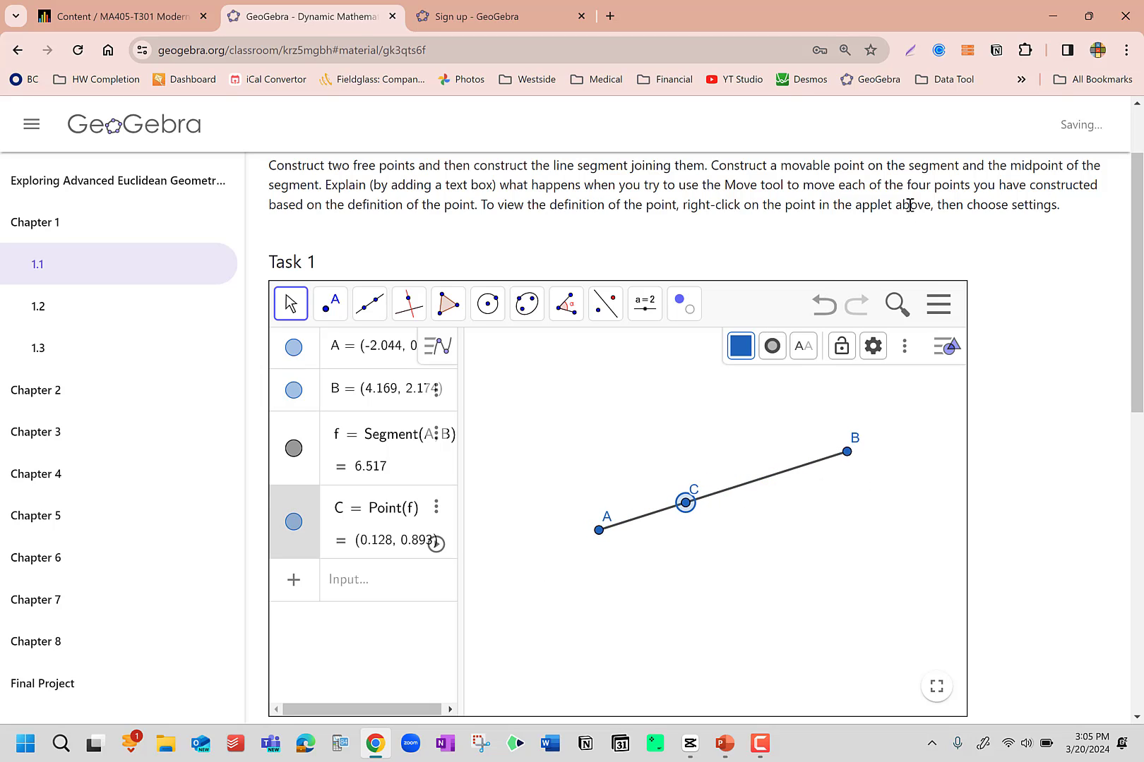
Step: Construct the midpoint of A and B with the Midpoint or Center tool
click(362, 309)
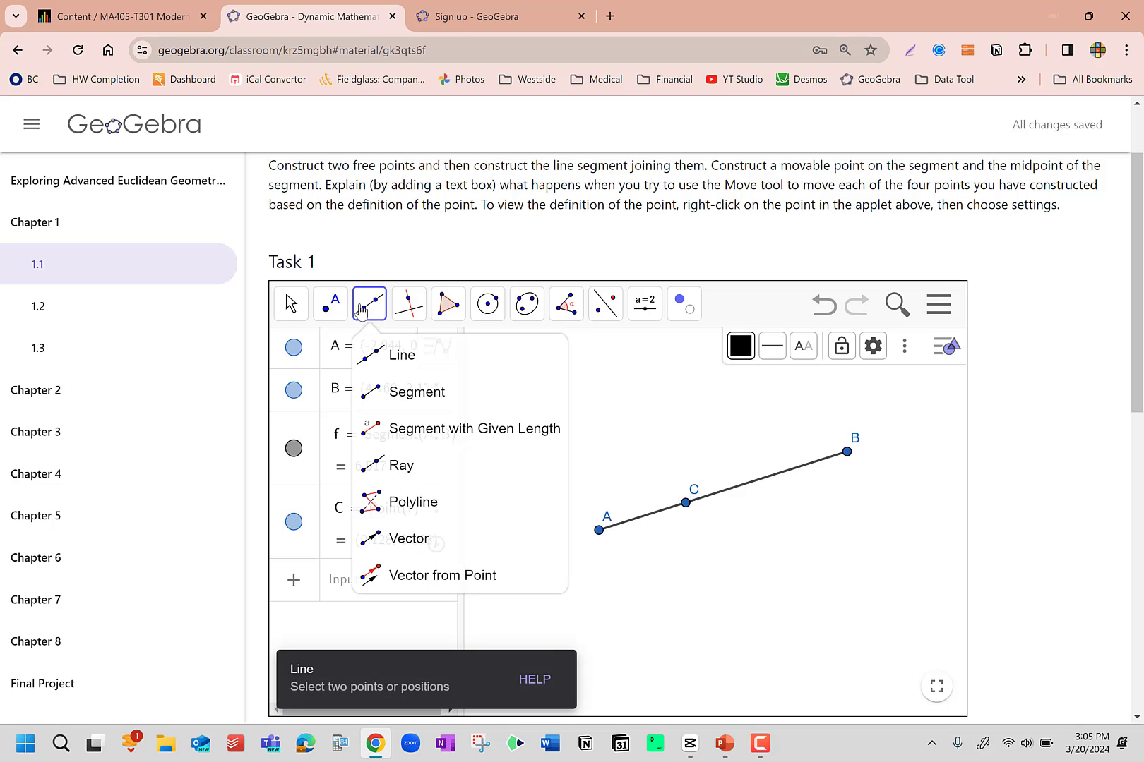
mouse_move(404, 313)
mouse_move(323, 313)
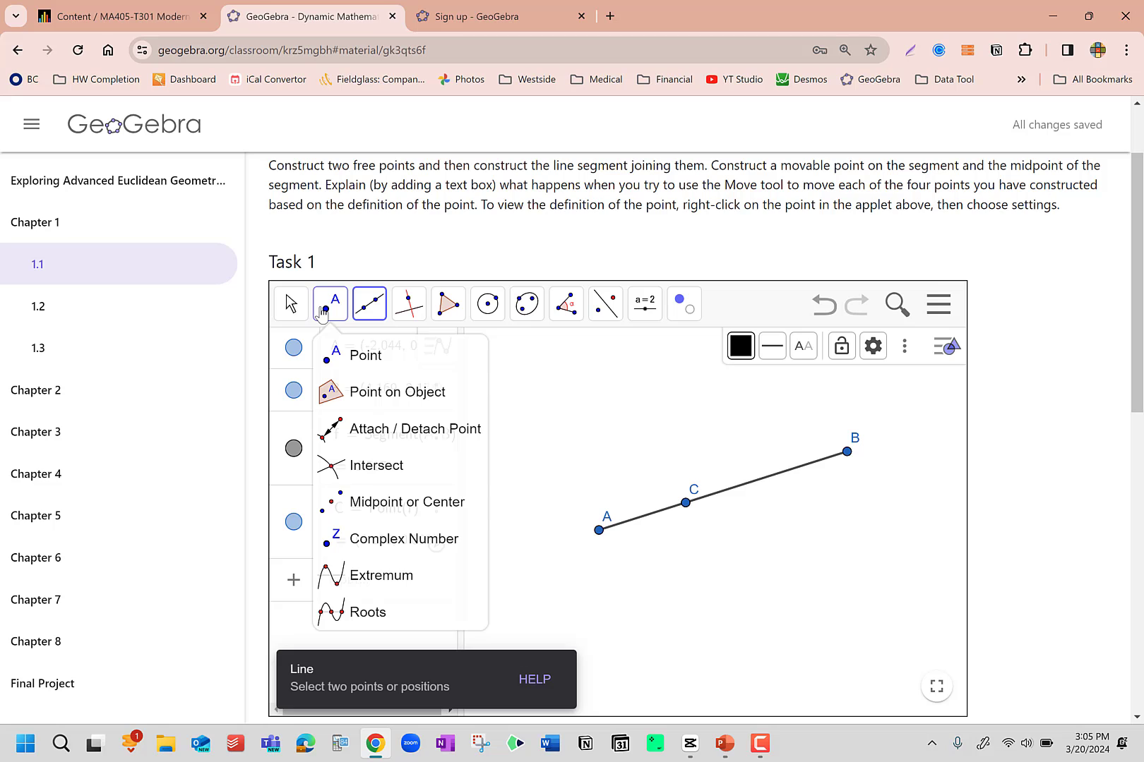
click(332, 501)
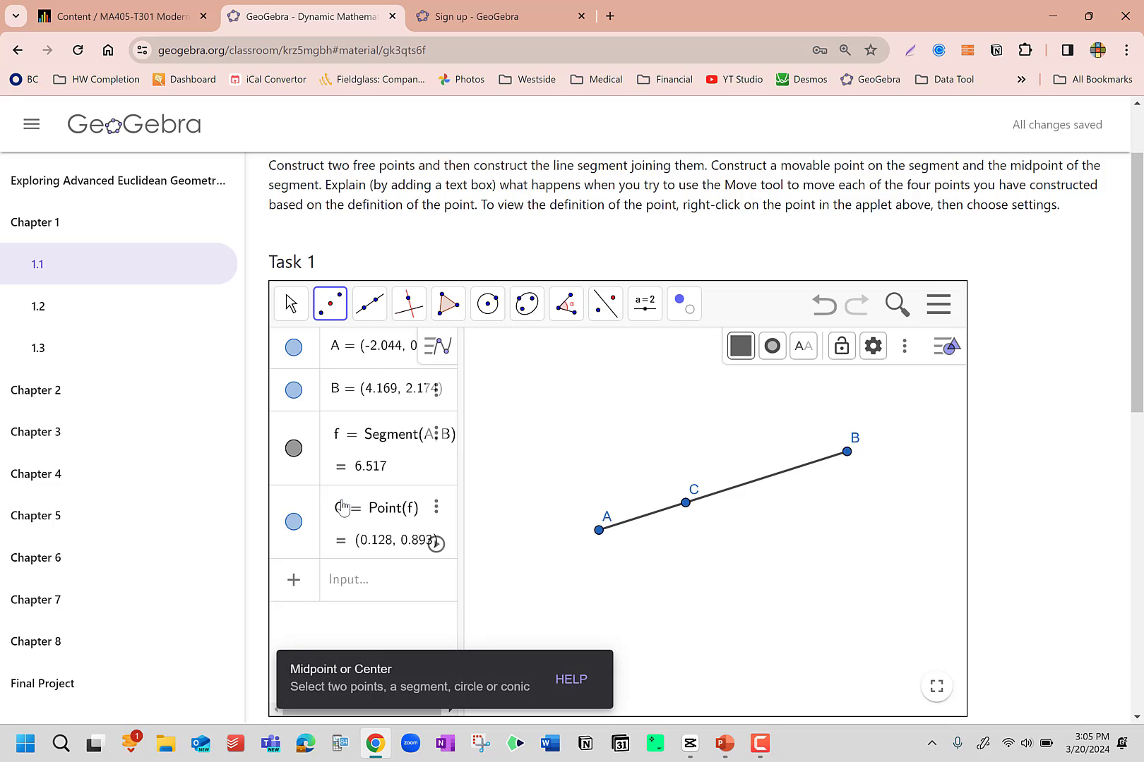
click(599, 531)
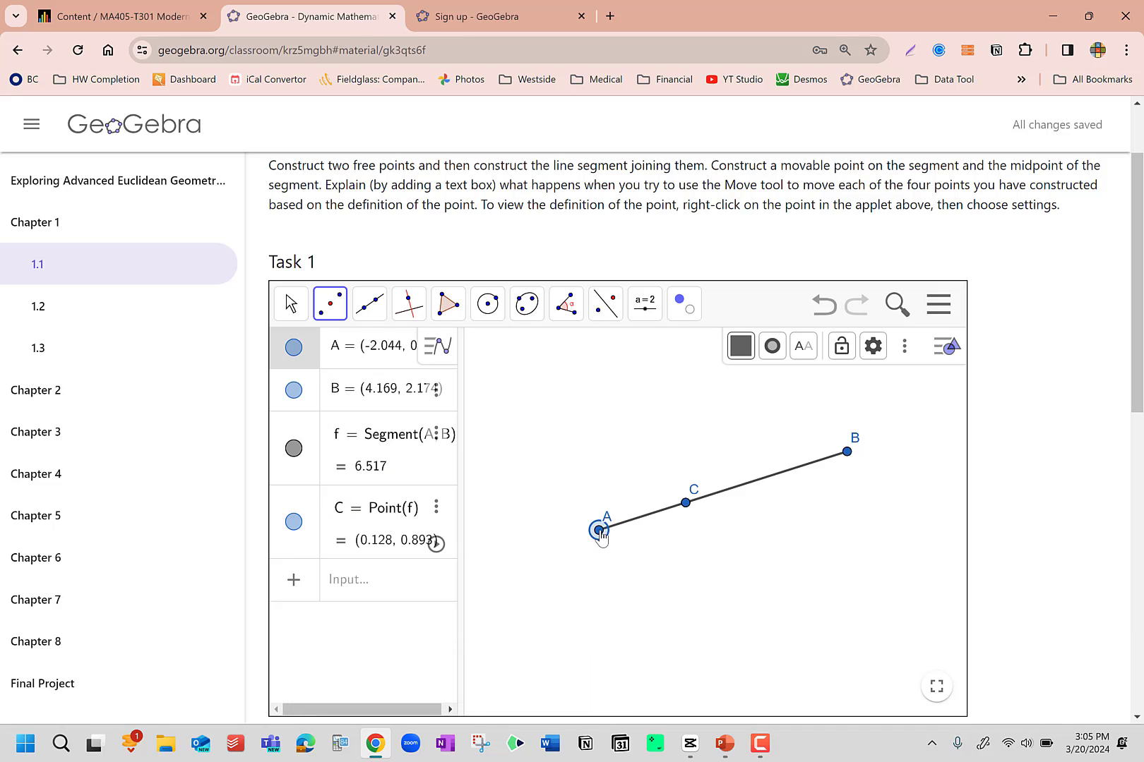
click(848, 454)
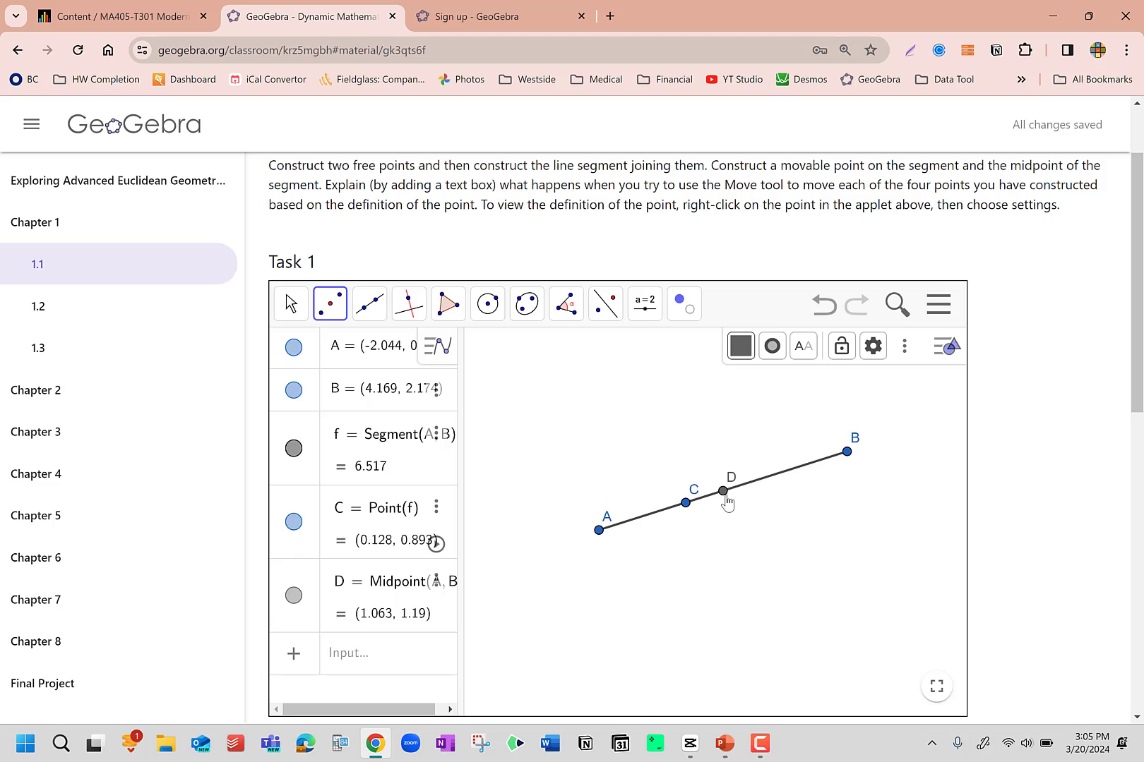
Step: Test the points' mobility: move A outward, try midpoint D, move B to about (6.18, 2.33), and slide C to about (-0.99, 0.35)
click(300, 314)
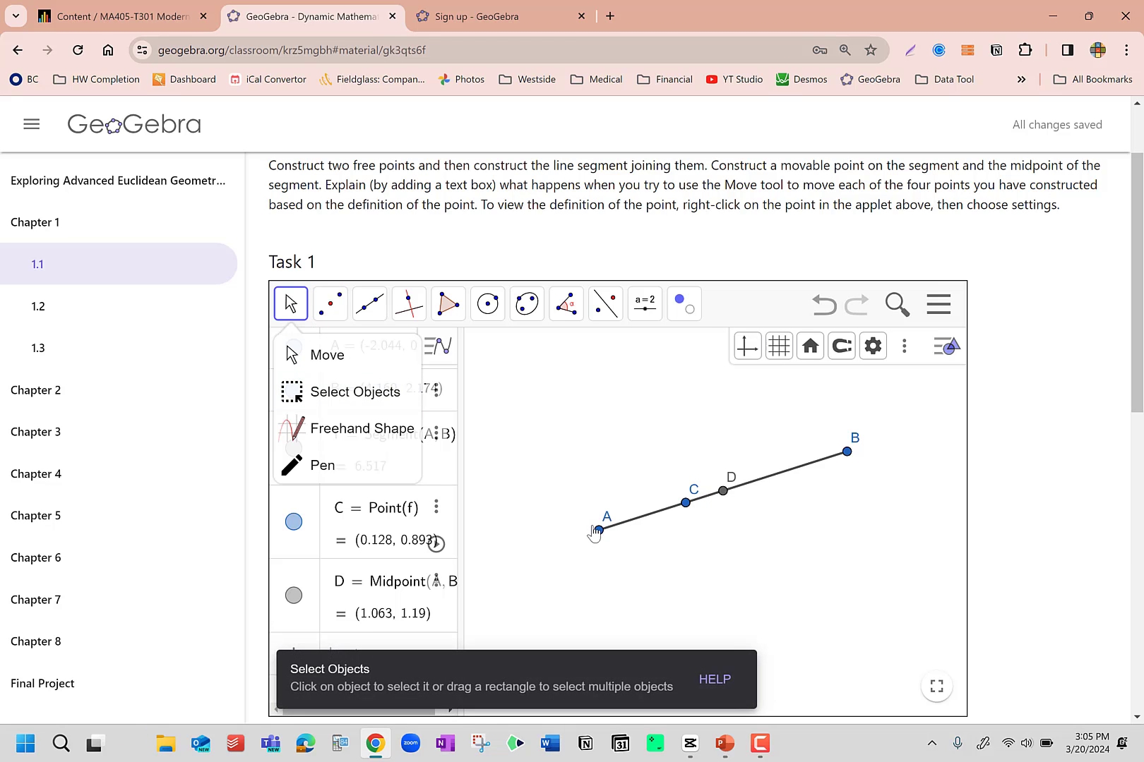
drag(595, 533, 511, 563)
click(678, 505)
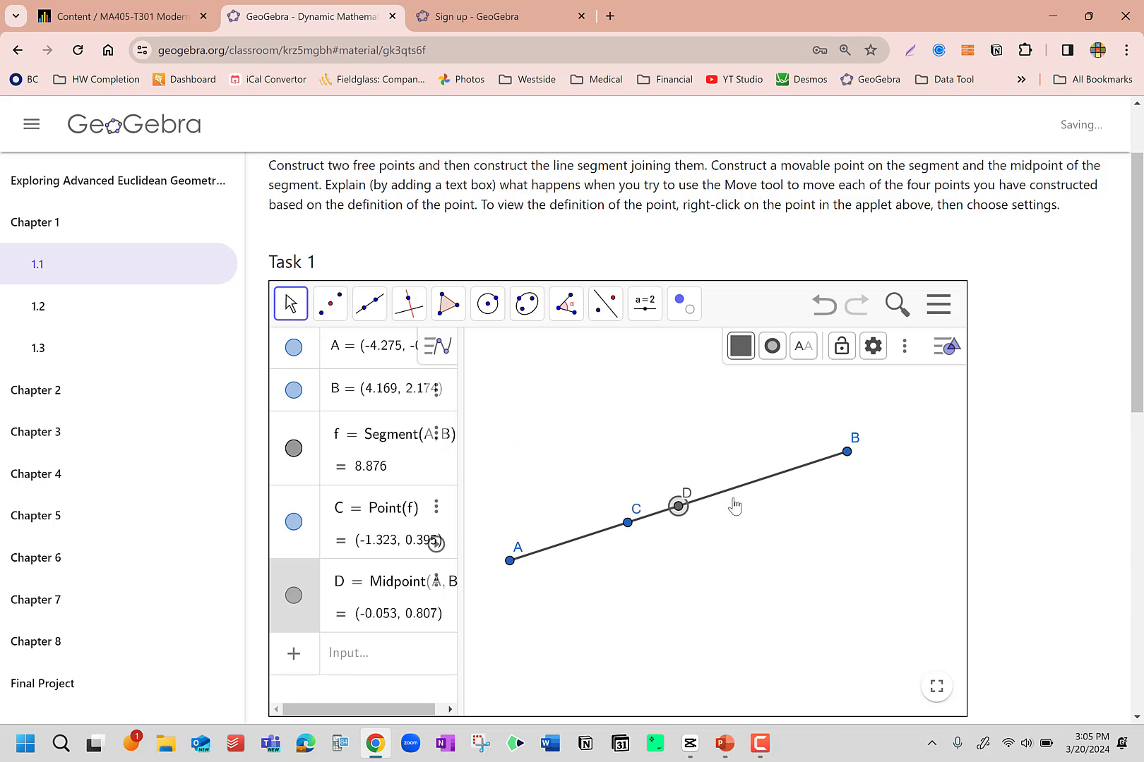
drag(847, 455, 929, 446)
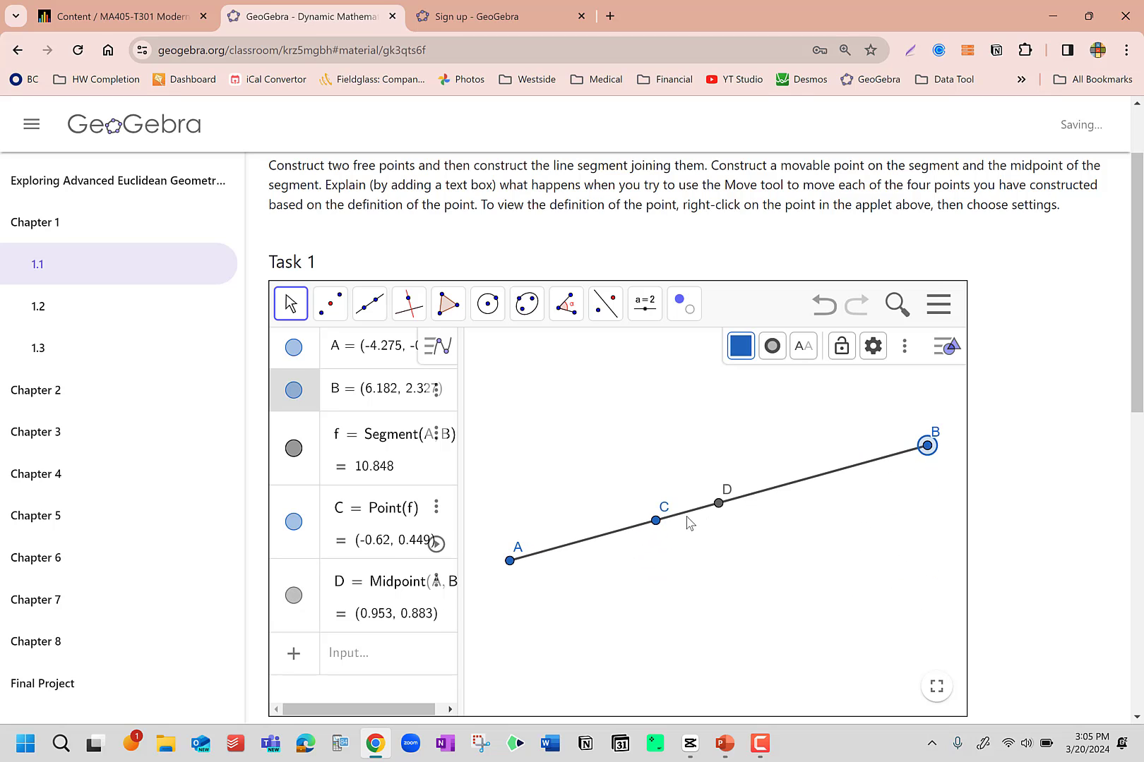
mouse_move(656, 520)
mouse_down()
mouse_move(524, 554)
mouse_move(891, 456)
mouse_move(639, 523)
mouse_up()
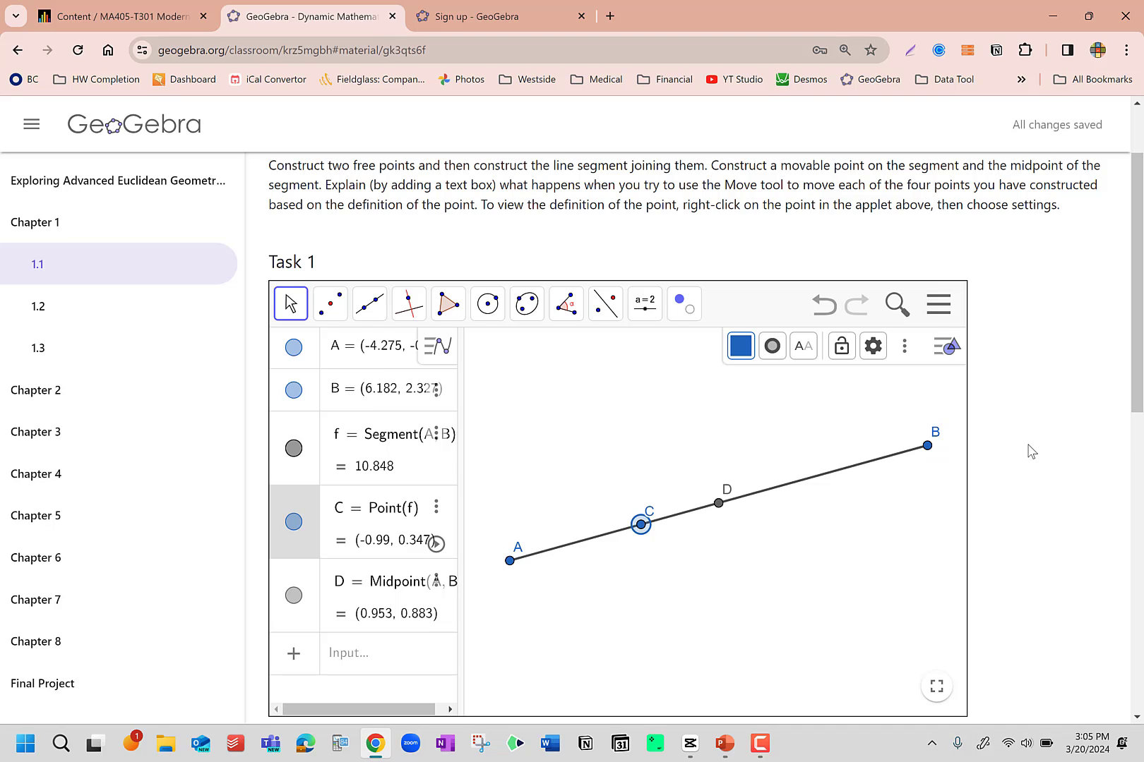
Step: Go down to exercise 1.1.2 and read its instructions above the empty Task 2 applet
scroll(1029, 452, down, 1)
scroll(1028, 451, up, 1)
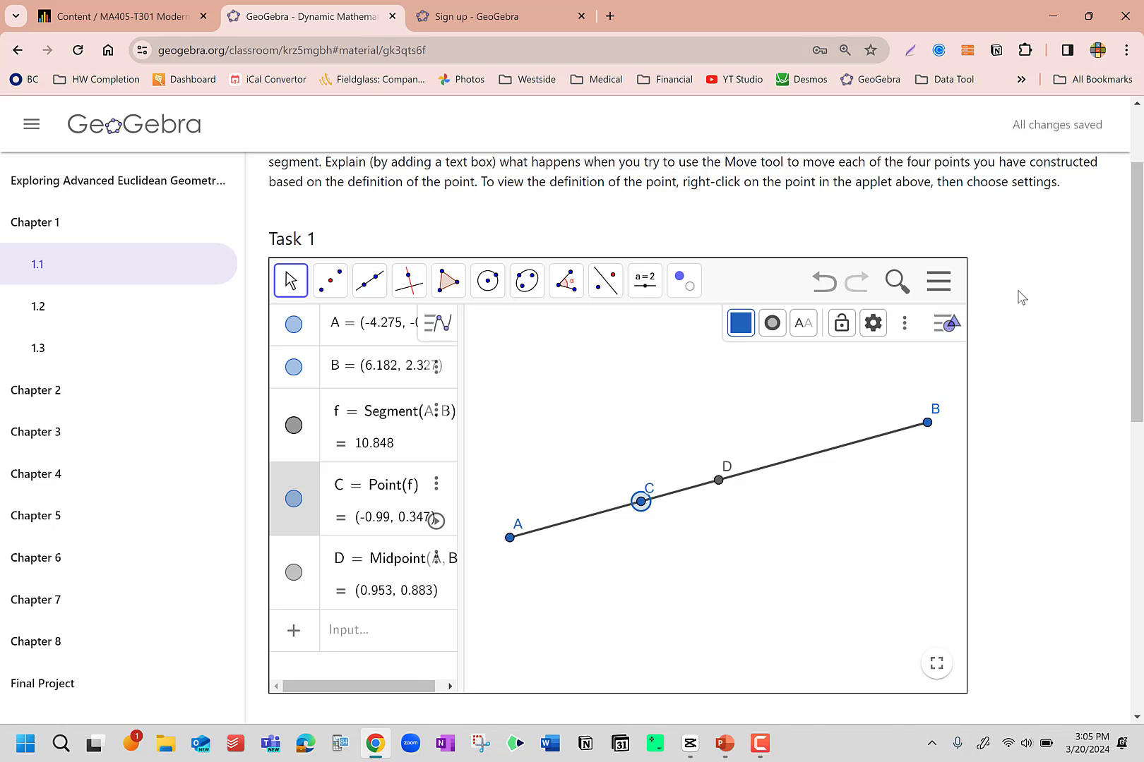
scroll(1018, 296, down, 6)
scroll(1018, 296, down, 1)
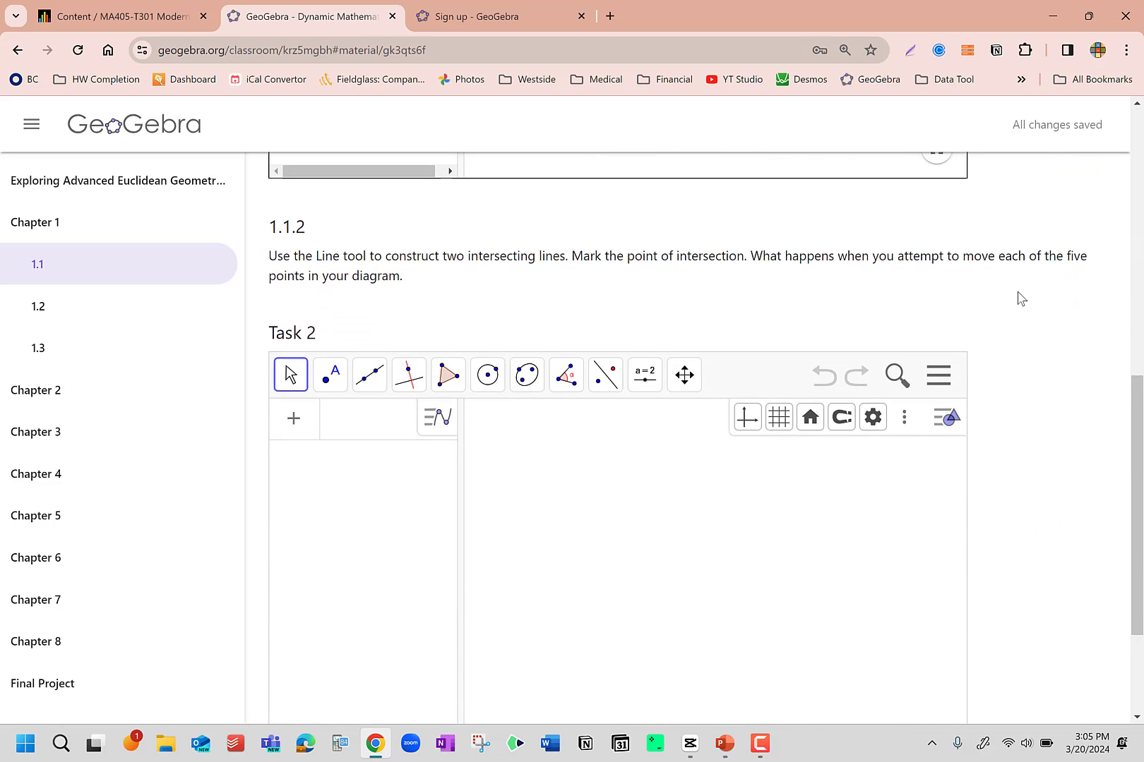
scroll(499, 311, down, 1)
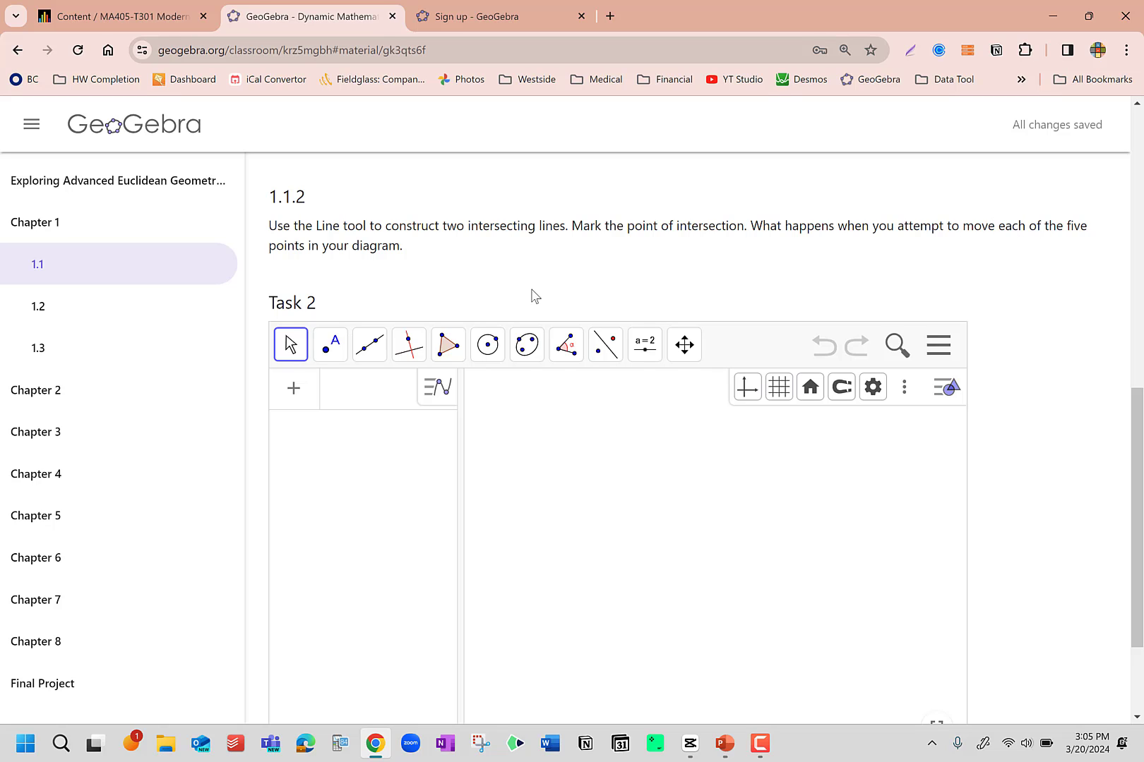
scroll(382, 281, down, 2)
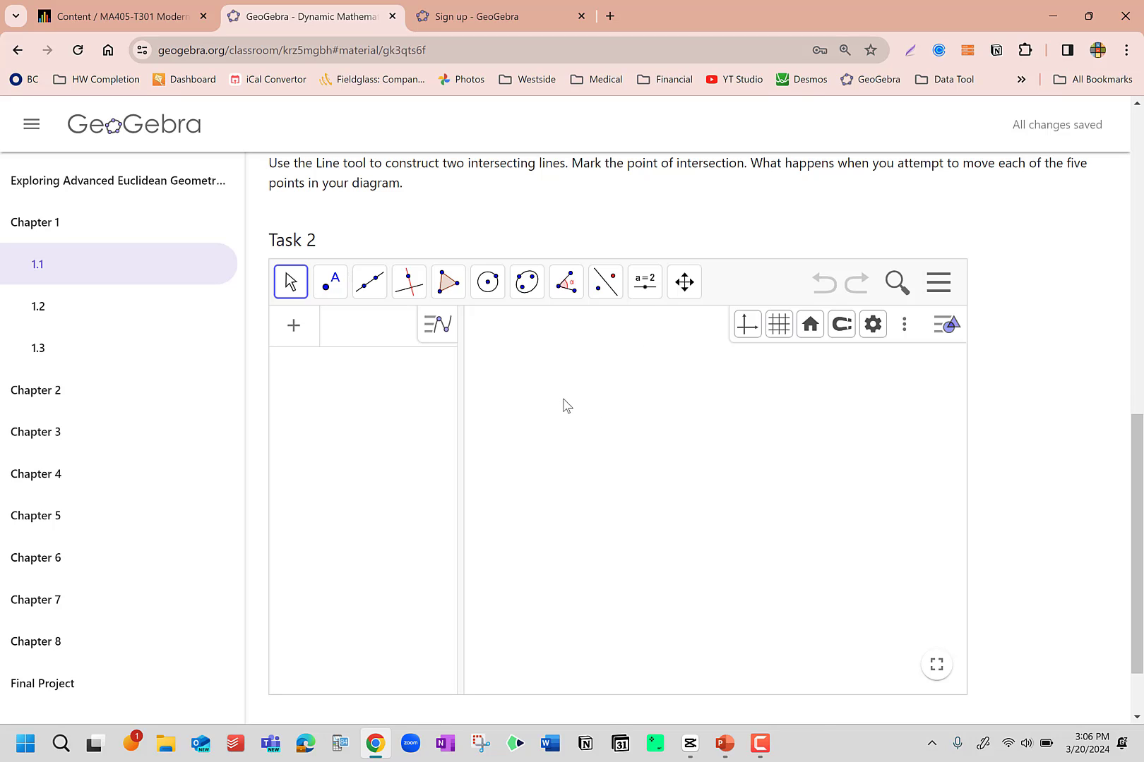
Step: Add a text object in the Task 2 applet reading "rjsdlfjoawierujnvdoitefjlkdaiouriejflkddjfalkdfjlaskdfjsadlkfjlasdkfjalsdkfjlsdkfjsladfkjsa"
click(682, 282)
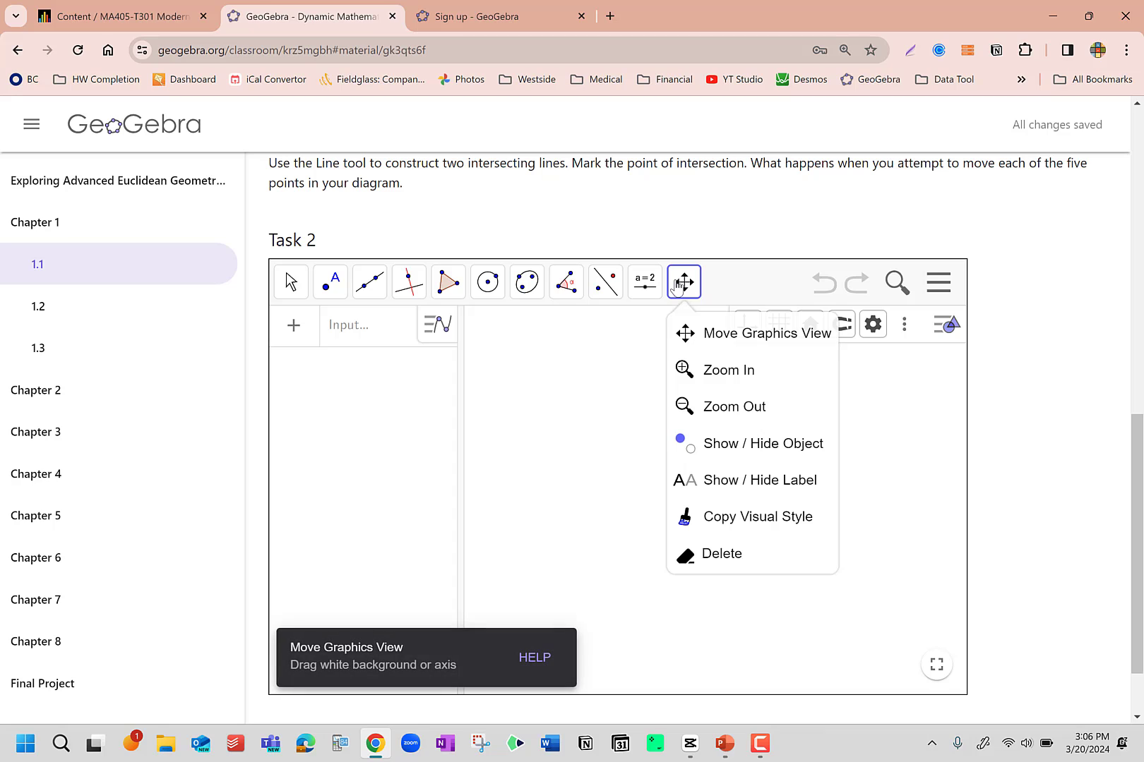
click(644, 282)
click(673, 379)
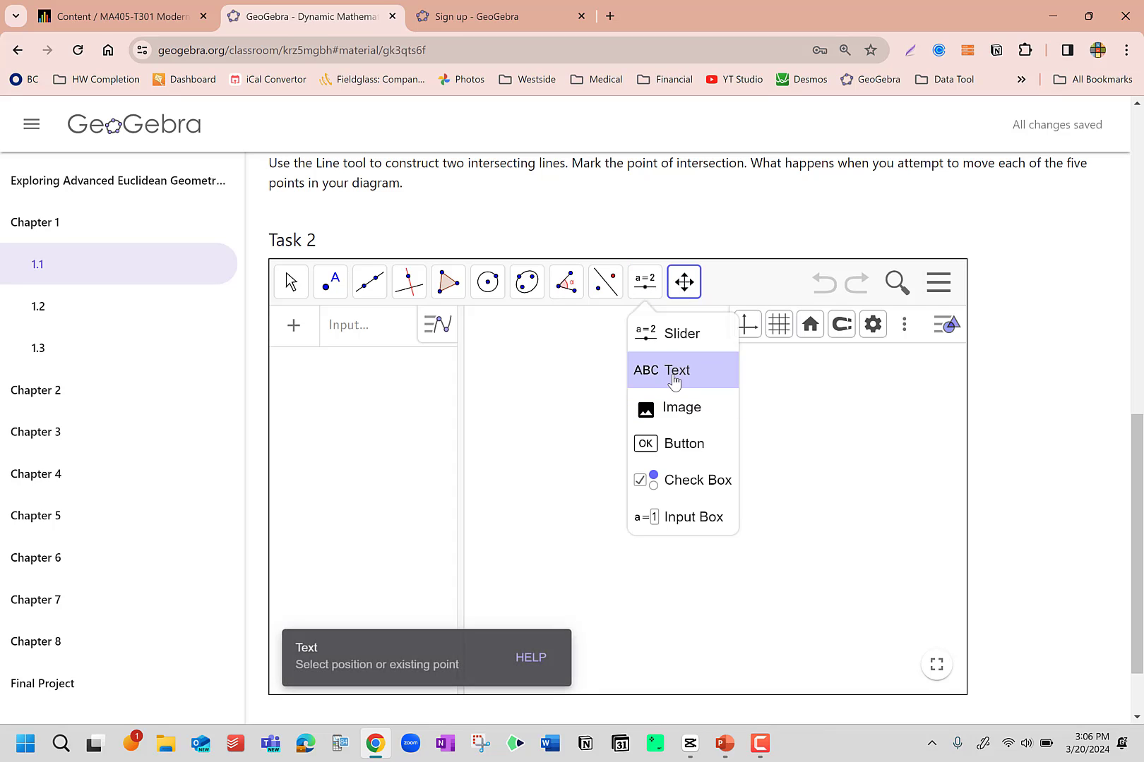
click(655, 333)
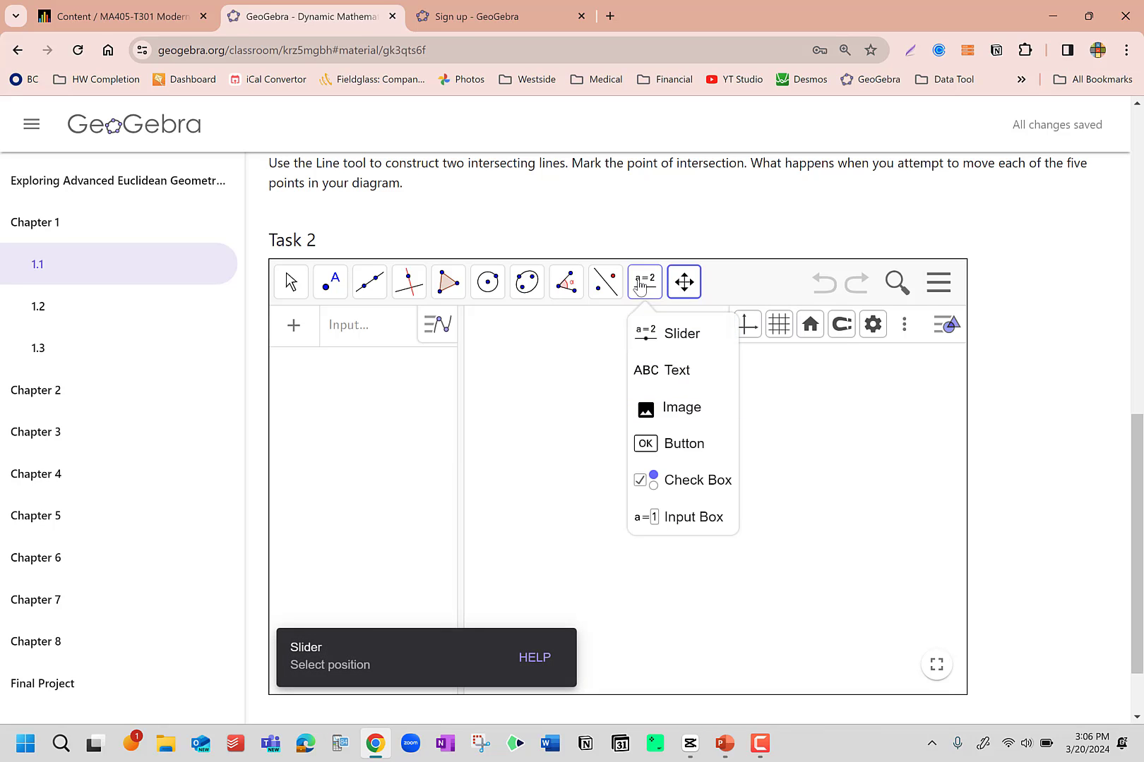
click(644, 370)
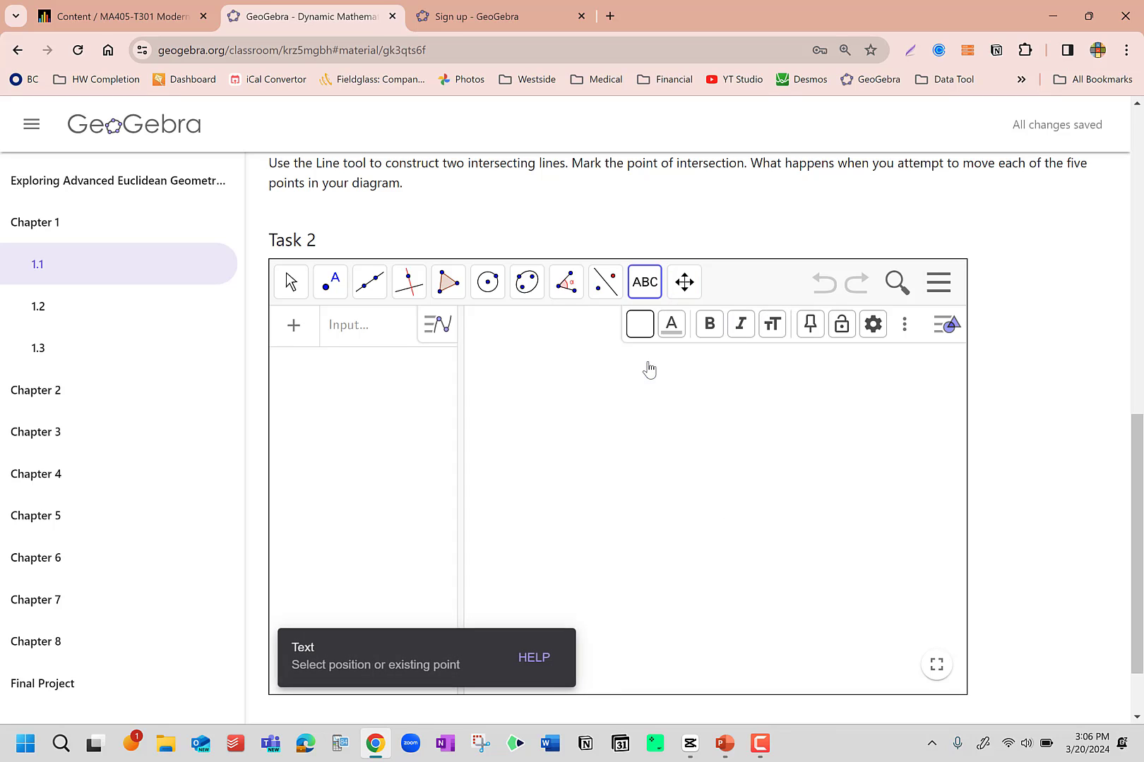
click(778, 593)
click(624, 482)
text(rjsdlfjoawieru)
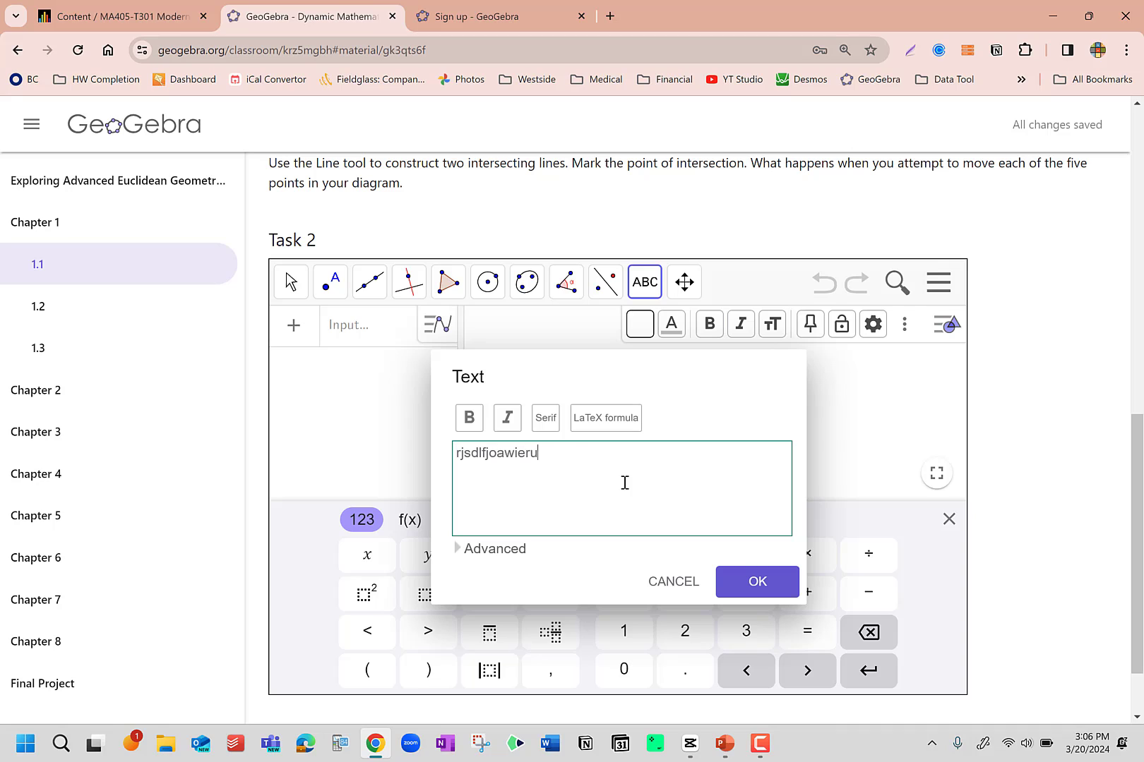
text(jnvdoitefjlkdaiouriejflkd)
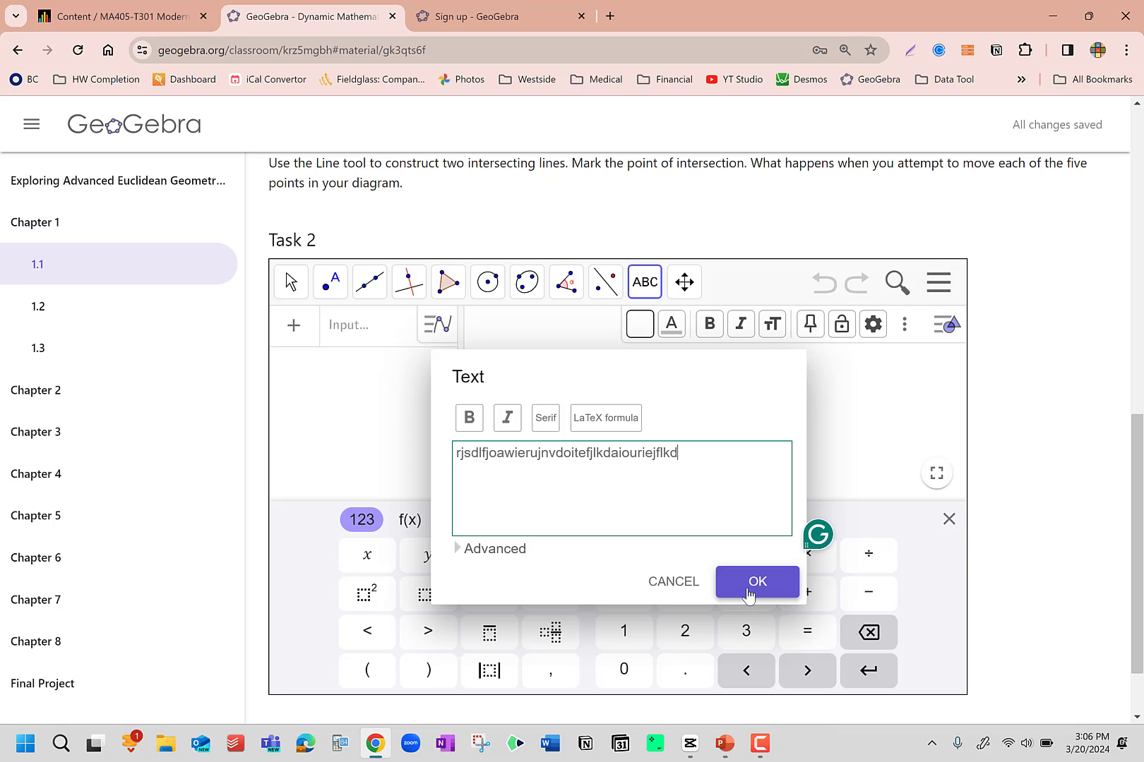
text(djfalkdfjlaskdfjsadlkfjlasdkfjalsdkfjlsdkfjsladfkjsa)
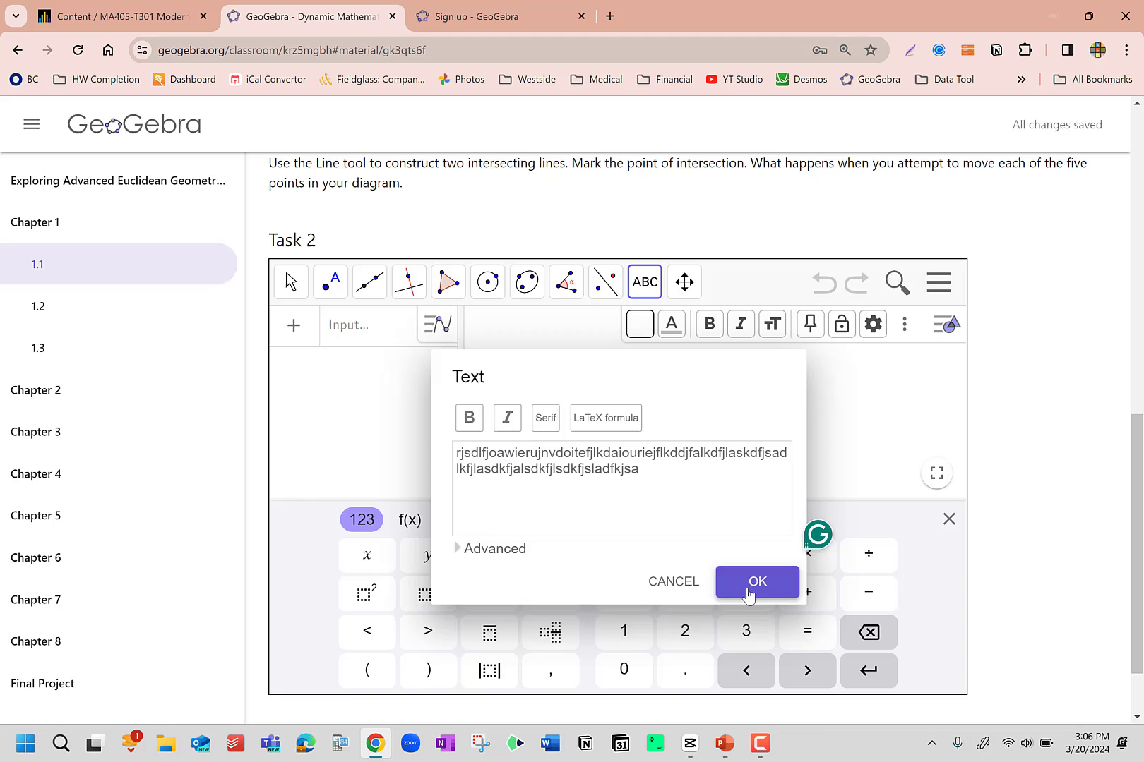
click(748, 595)
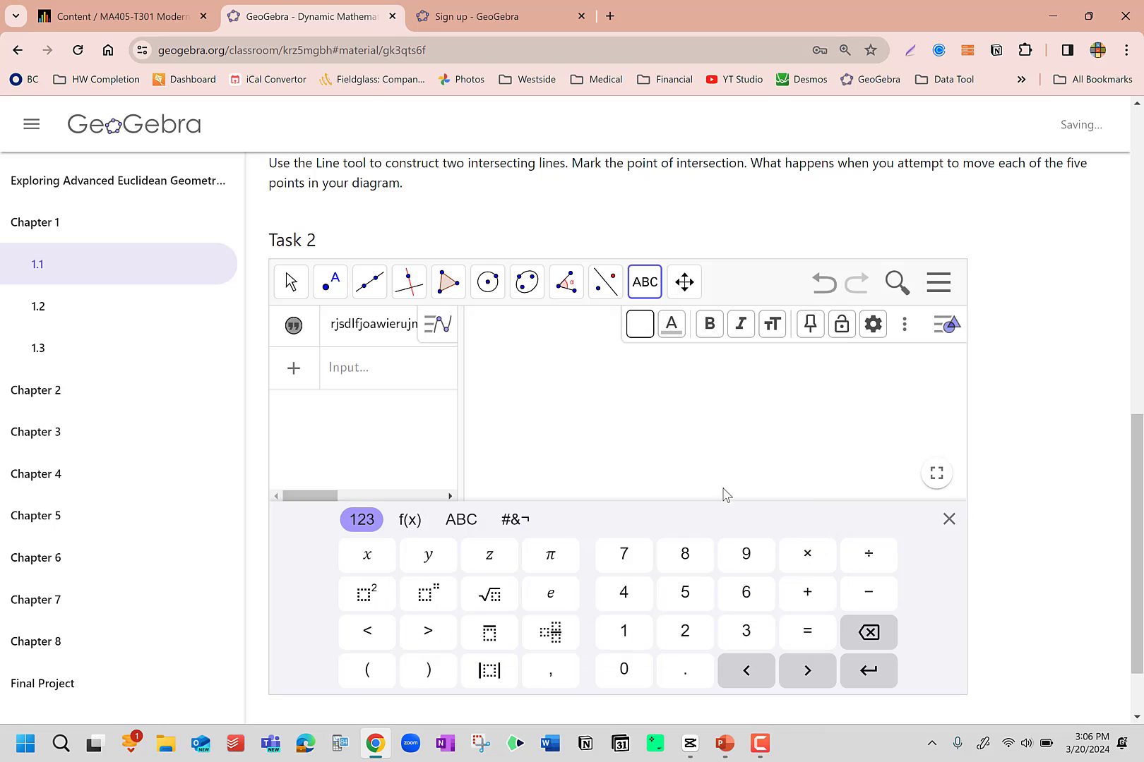
Step: Close the on-screen math keyboard and move the text so it starts near the left edge of the Task 2 graphics view
scroll(710, 401, down, 1)
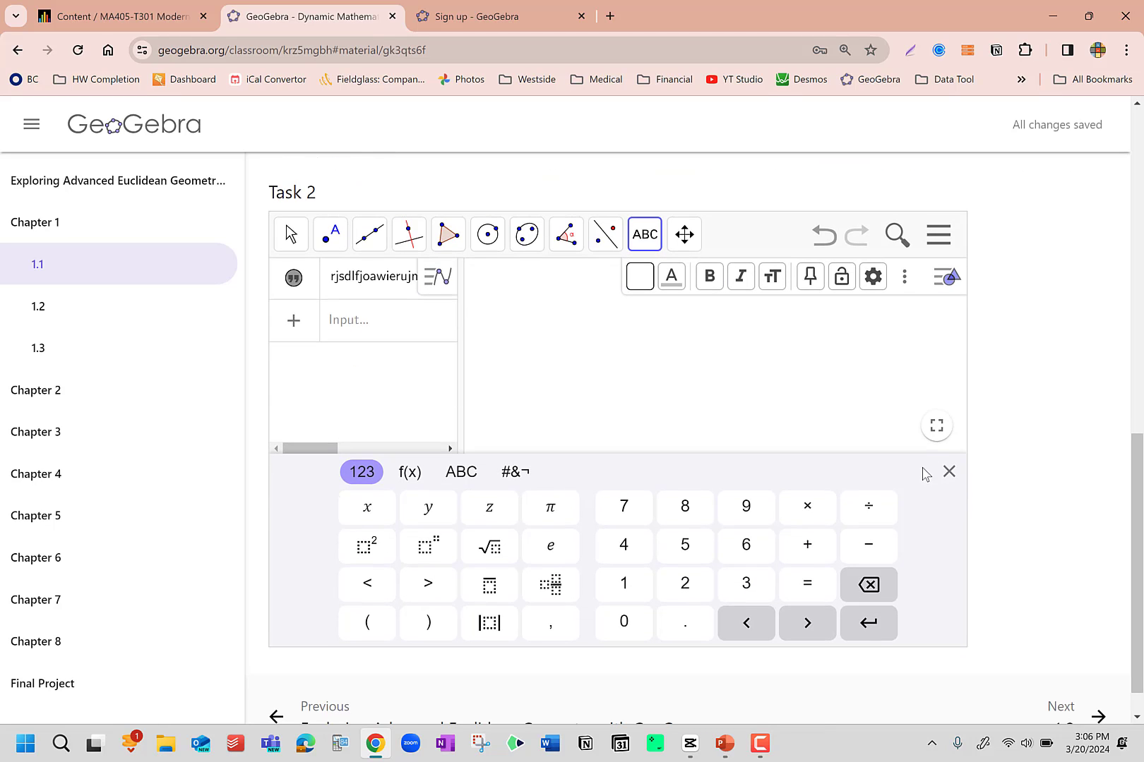
click(951, 472)
drag(829, 543, 561, 447)
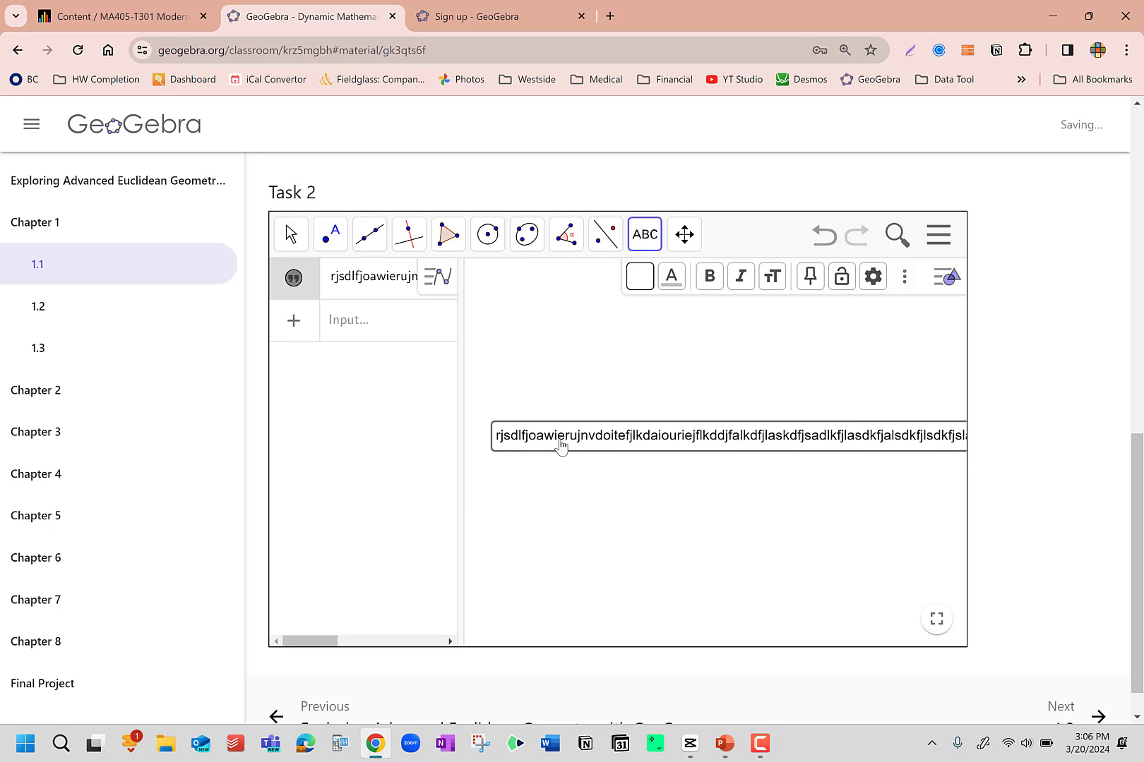
Step: Split the text into two lines before "dlkfjlasdkf" and move it to the lower right of the graphics view
click(560, 441)
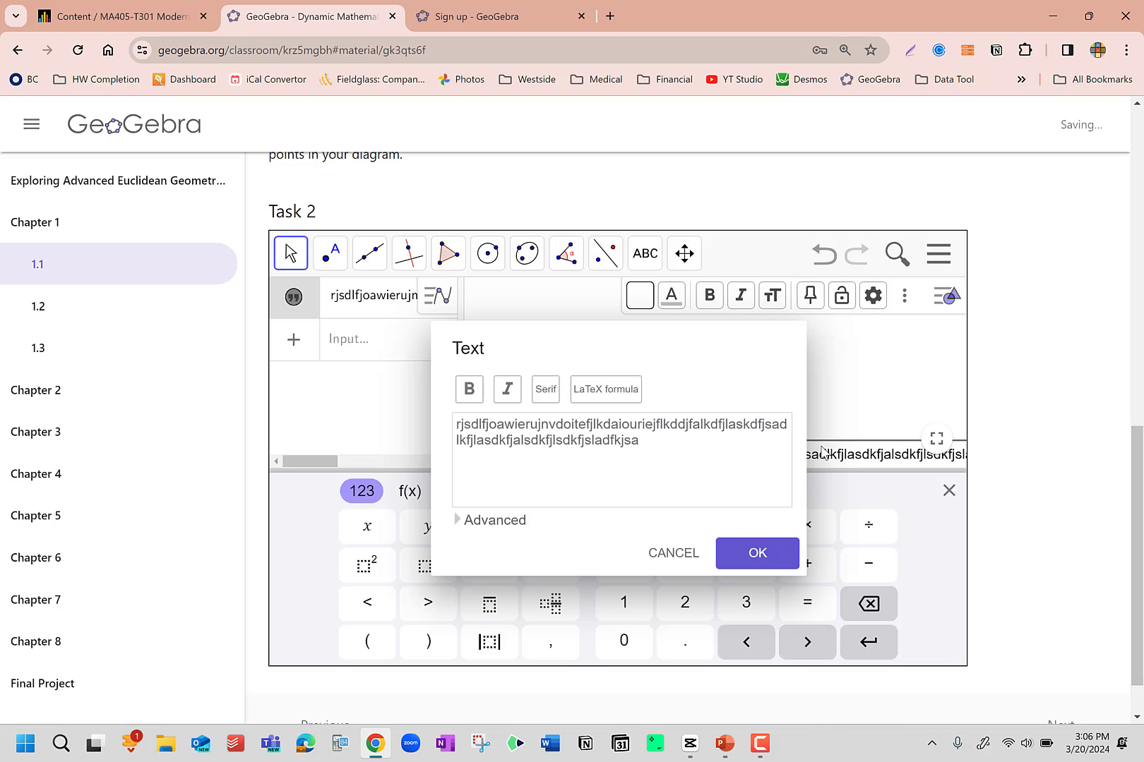
click(782, 424)
text(d)
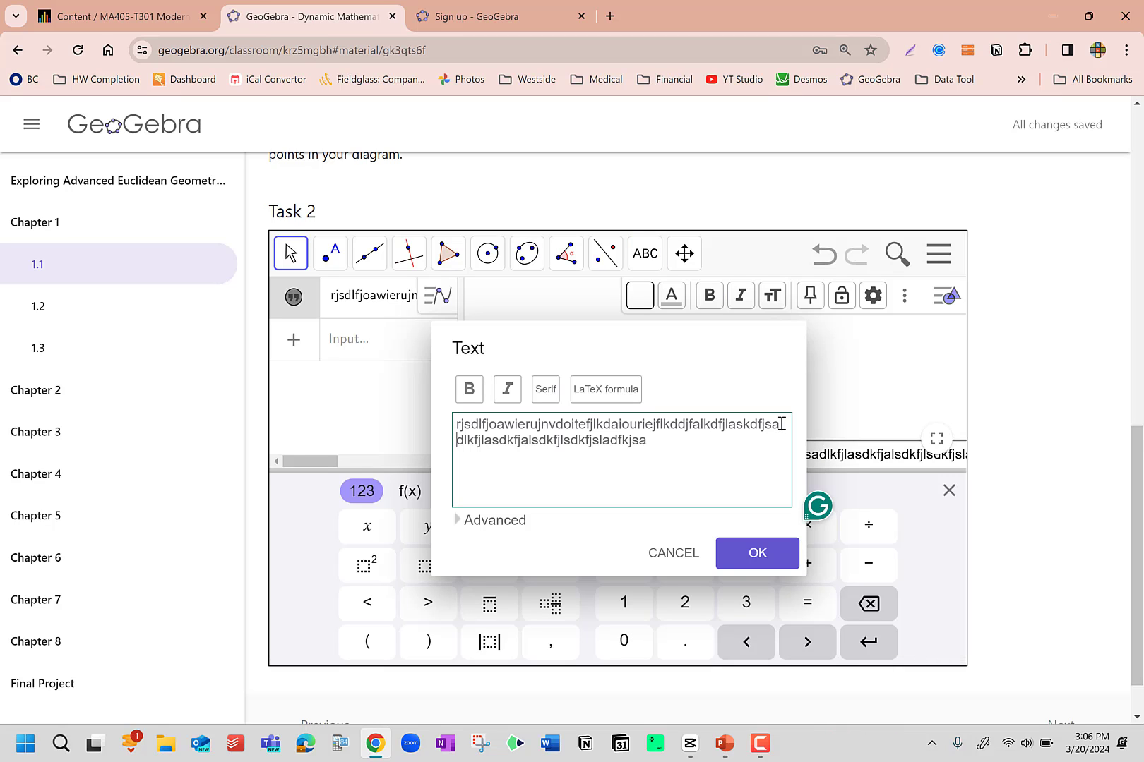
click(754, 552)
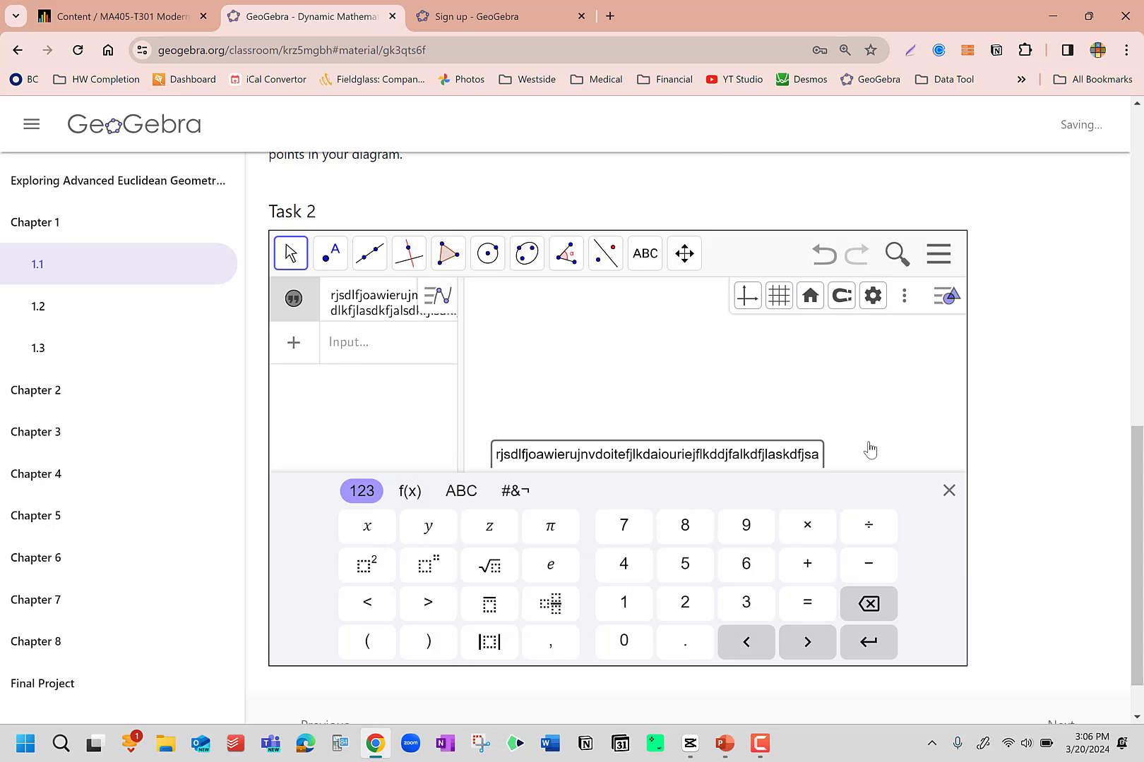
drag(796, 477, 806, 545)
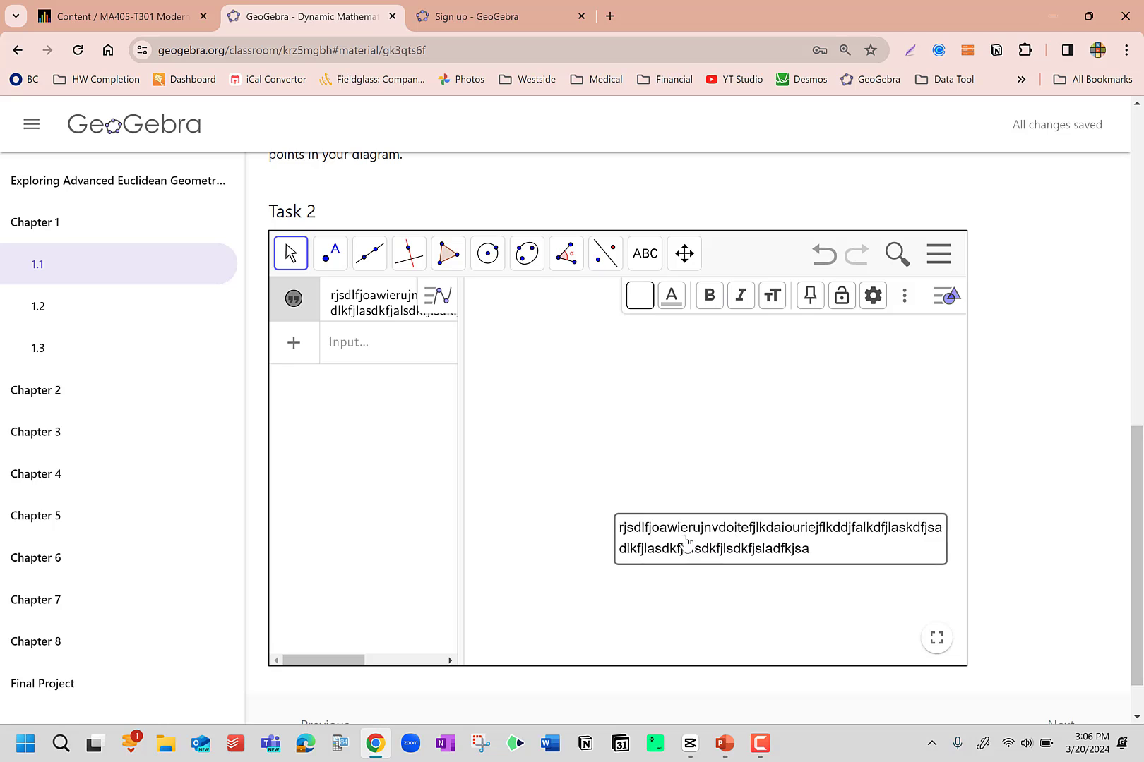
Step: Move the two-line text farther toward the right edge of the Task 2 graphics view and go on to section 1.2
drag(685, 541, 1090, 419)
scroll(1090, 419, down, 1)
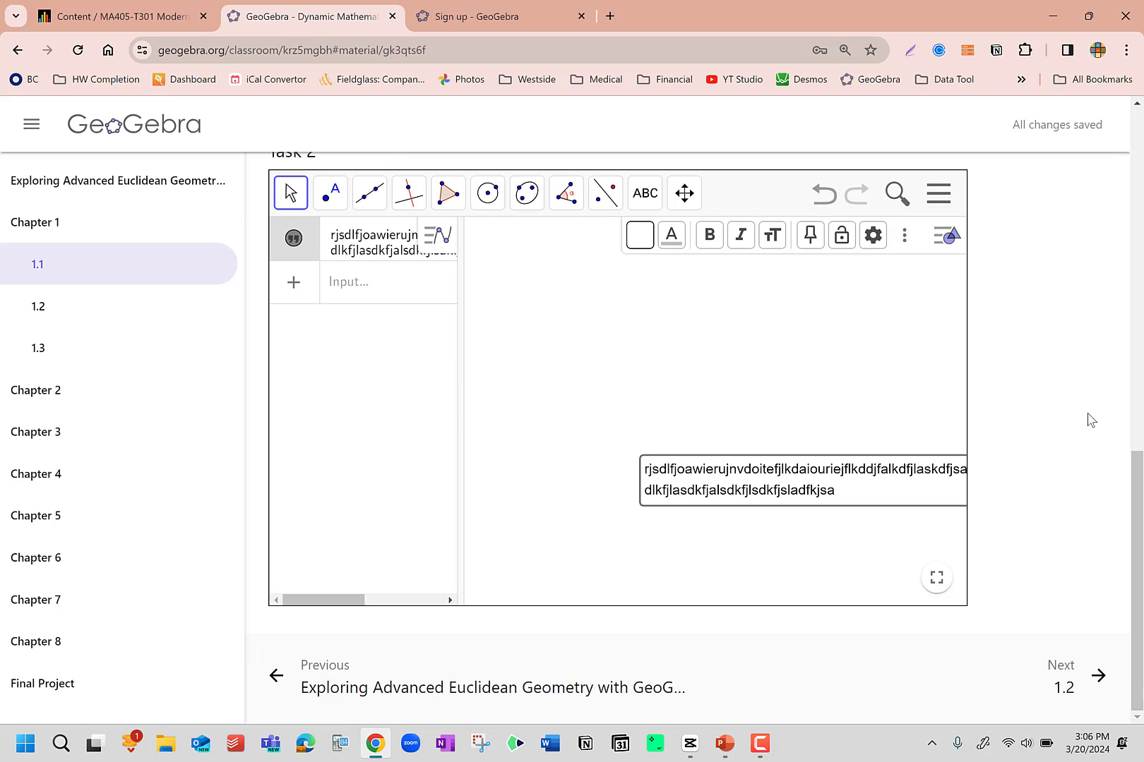
click(1098, 678)
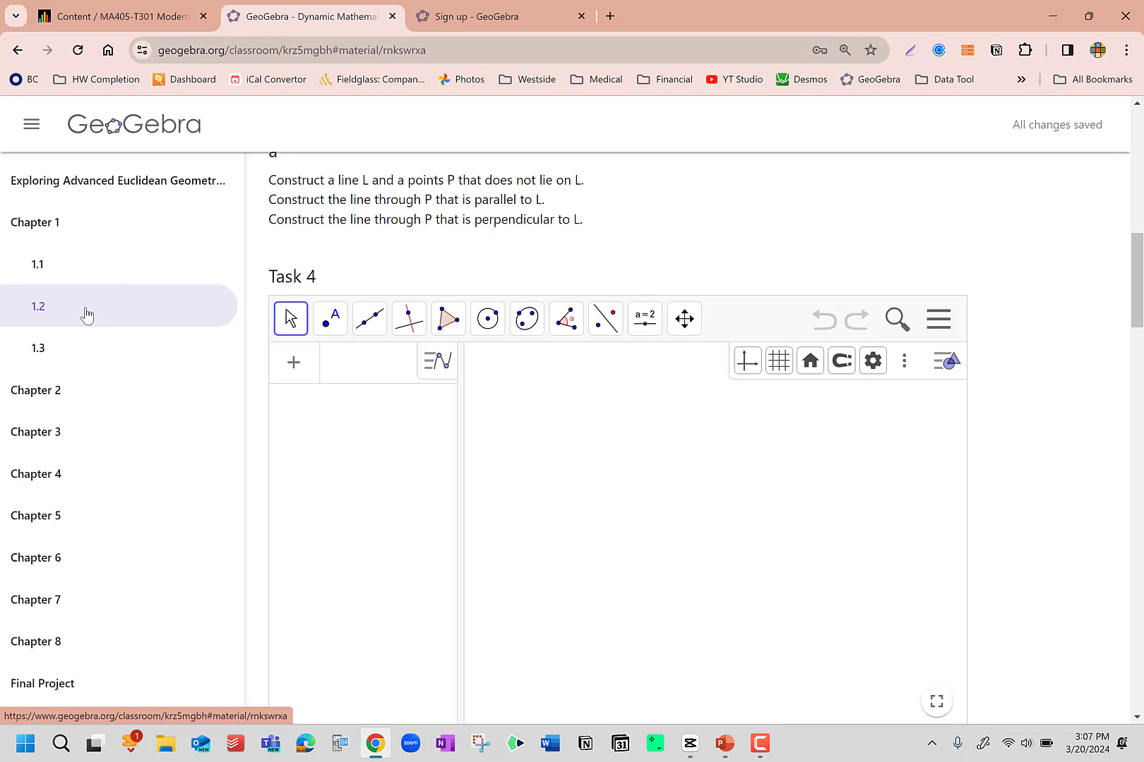
Step: Open section 1.3 and go to the parallel-lines triangle exercise above the empty Task 10 applet
click(92, 346)
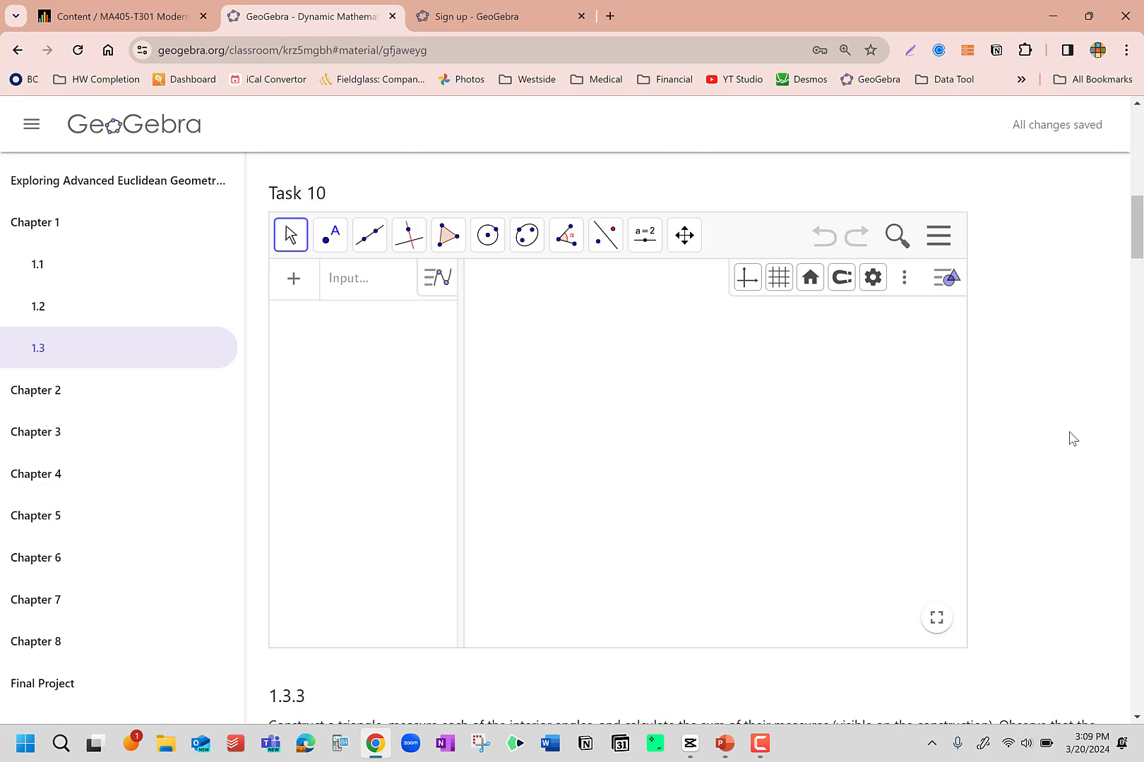
scroll(1070, 439, up, 2)
scroll(1070, 439, down, 1)
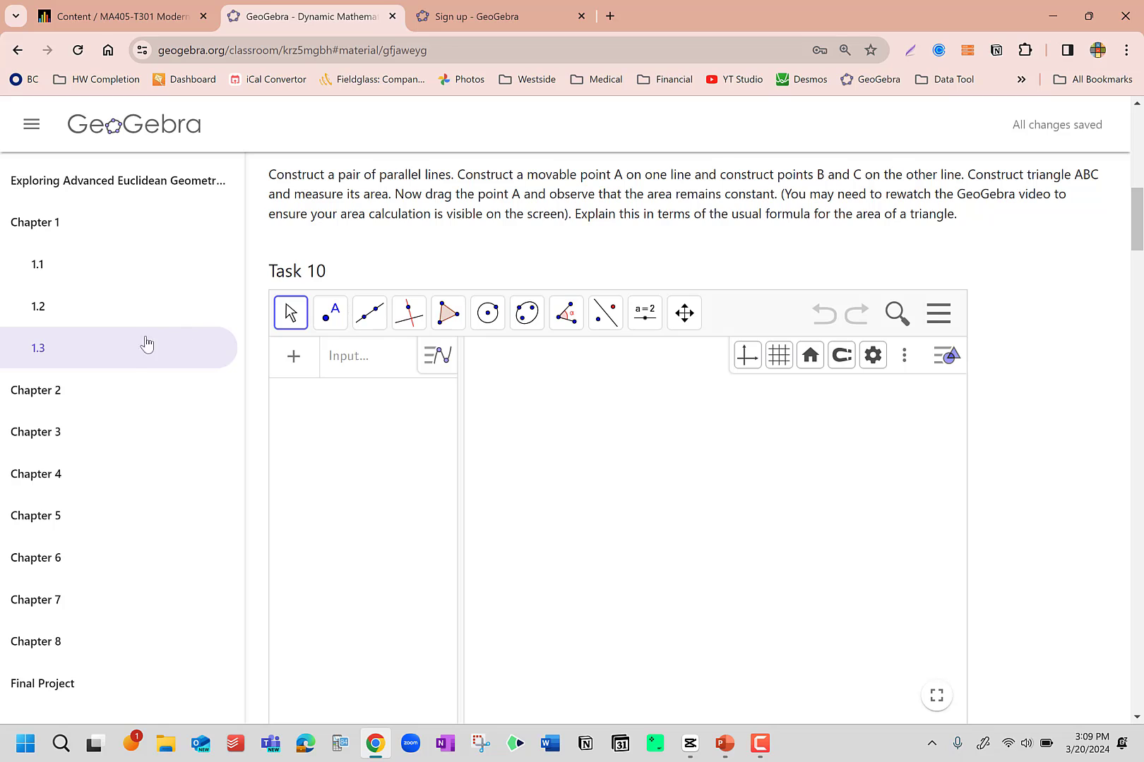
scroll(361, 231, down, 1)
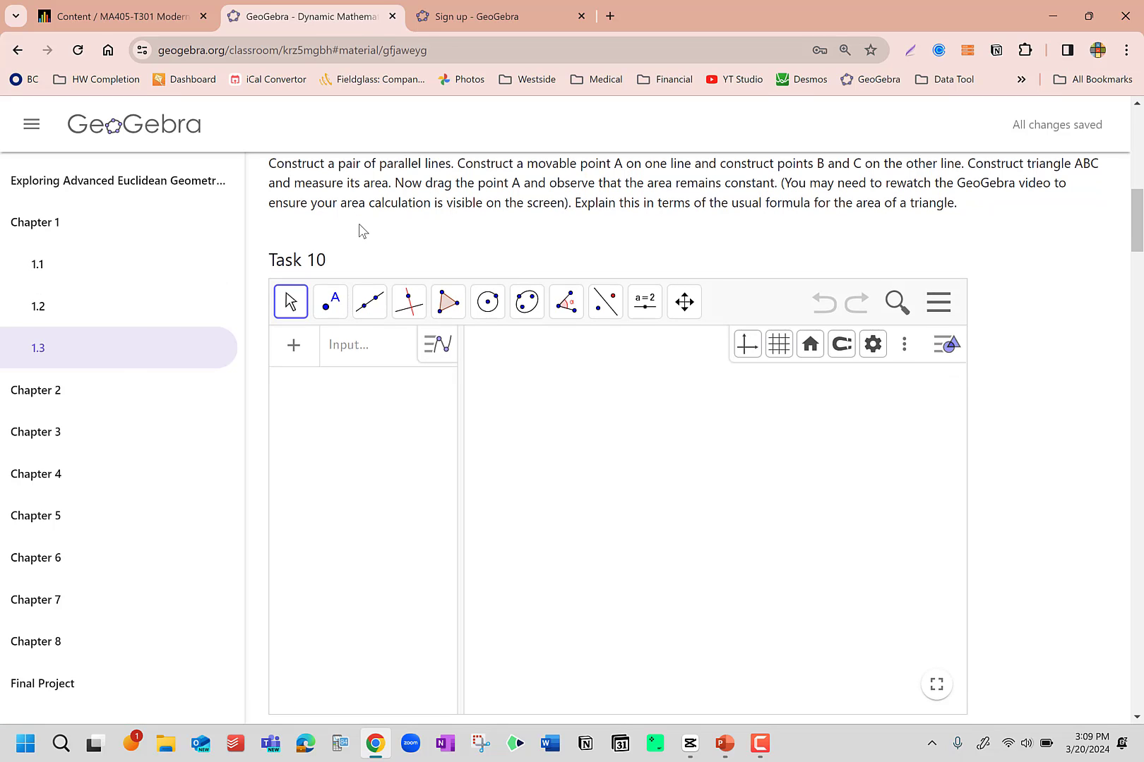
scroll(363, 232, down, 1)
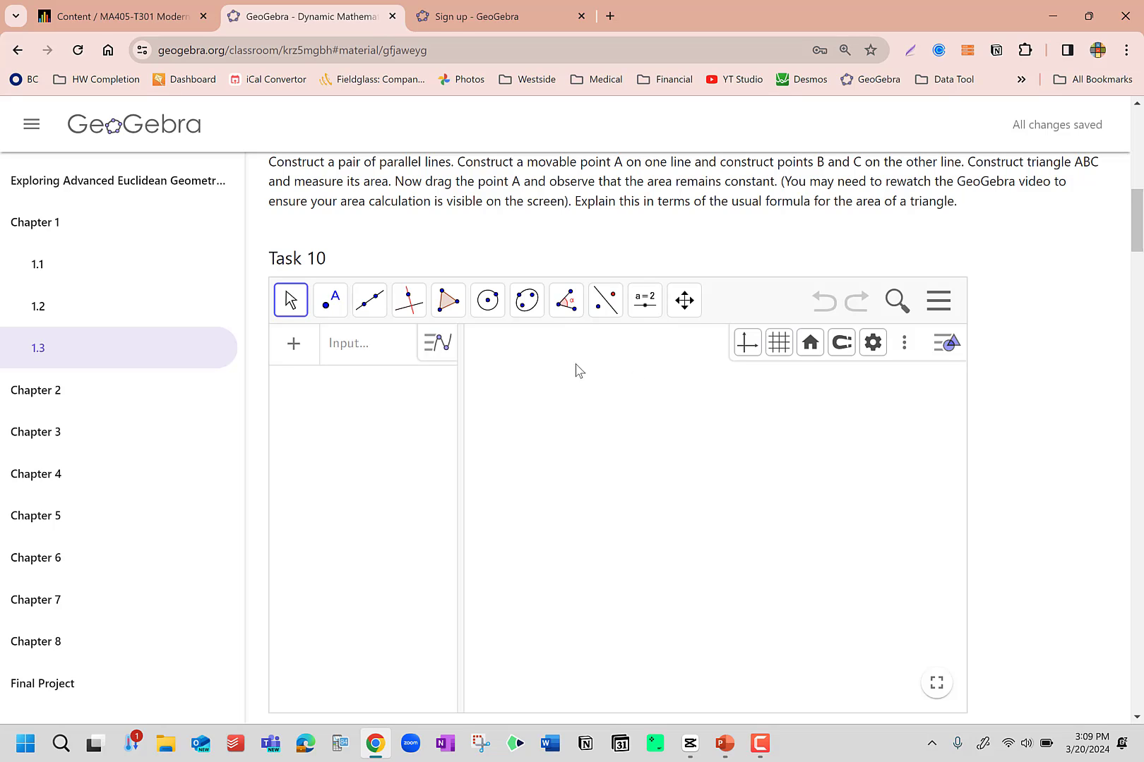
Step: Draw a nearly horizontal line through two new points across the upper part of the Task 10 graphics view
click(375, 309)
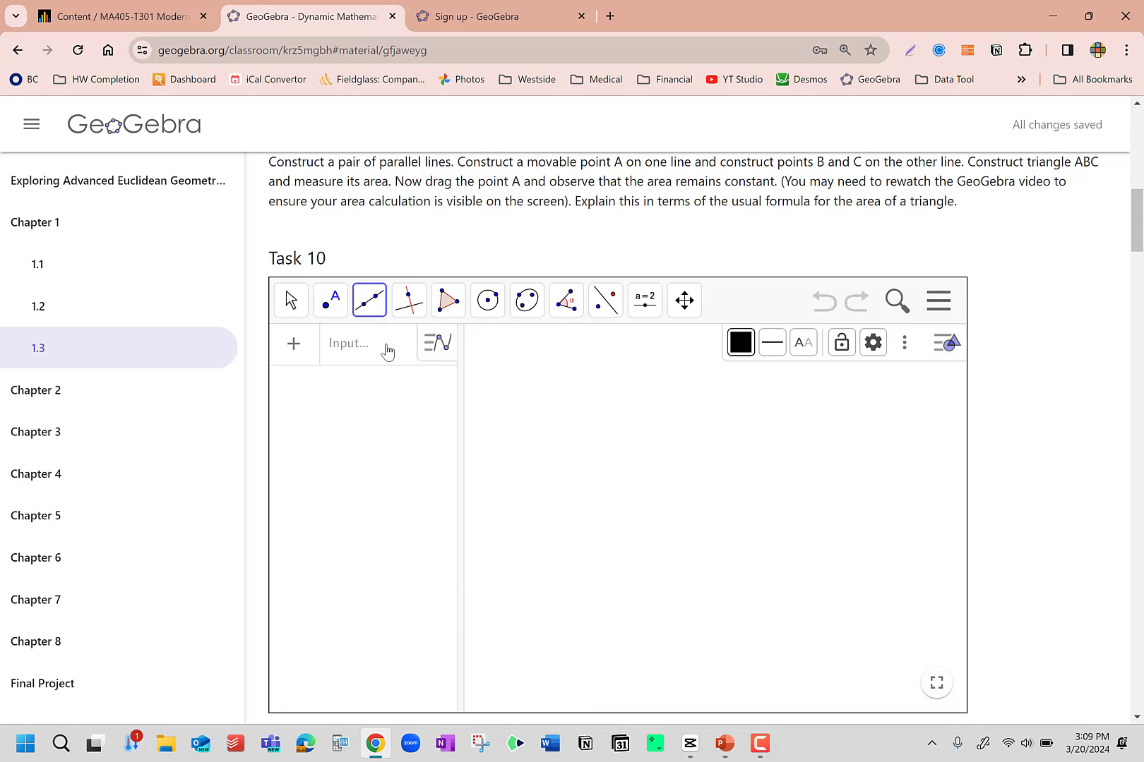
click(543, 424)
click(924, 435)
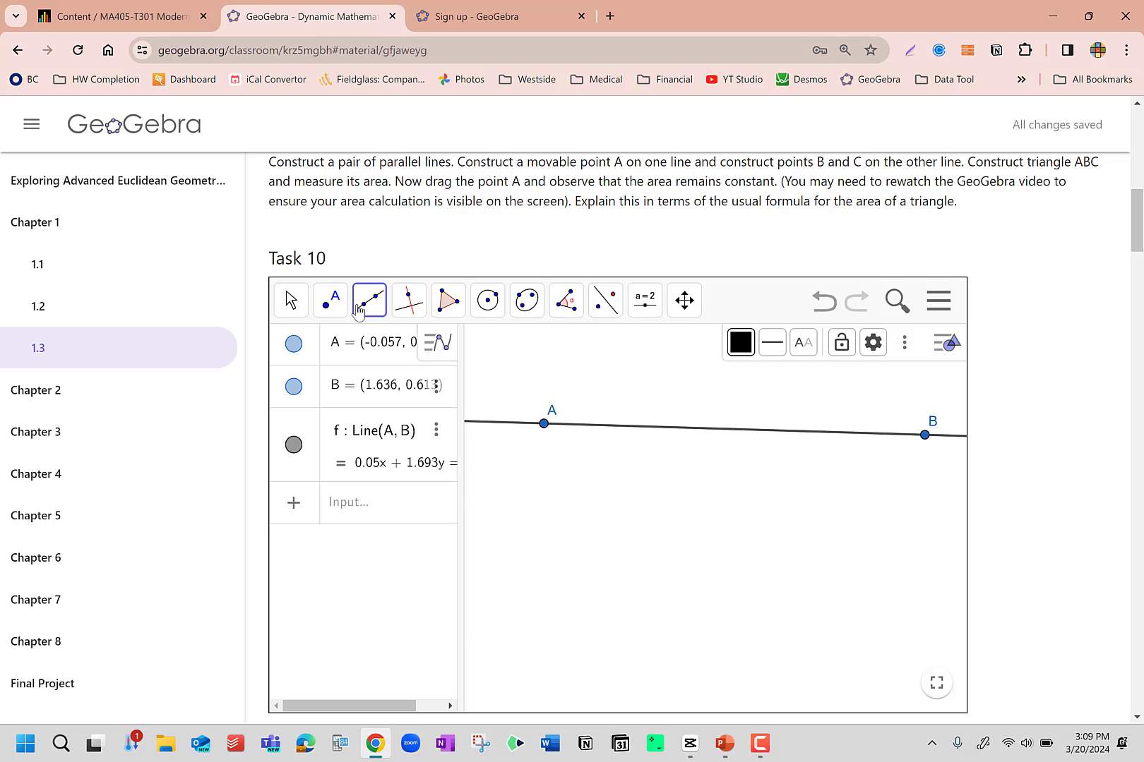
Step: Construct a line parallel to line AB through a new point below it, and shift point A slightly to tilt both lines
click(330, 312)
mouse_move(359, 313)
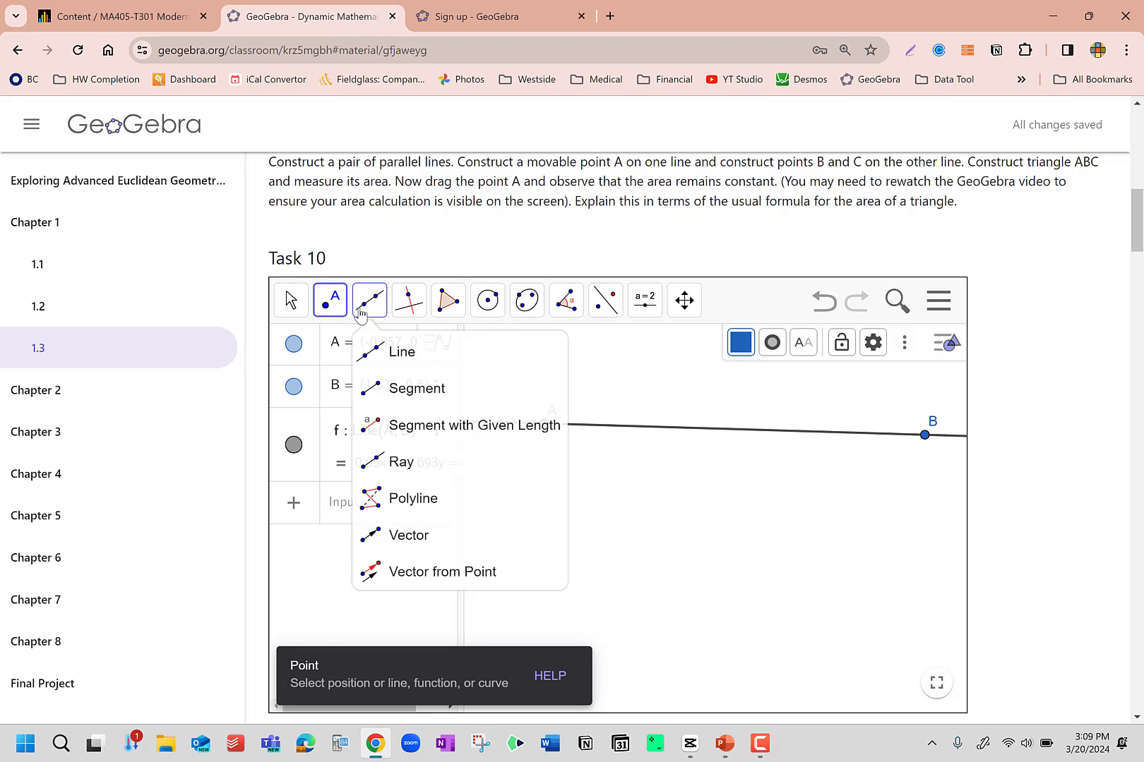
mouse_move(400, 322)
click(424, 388)
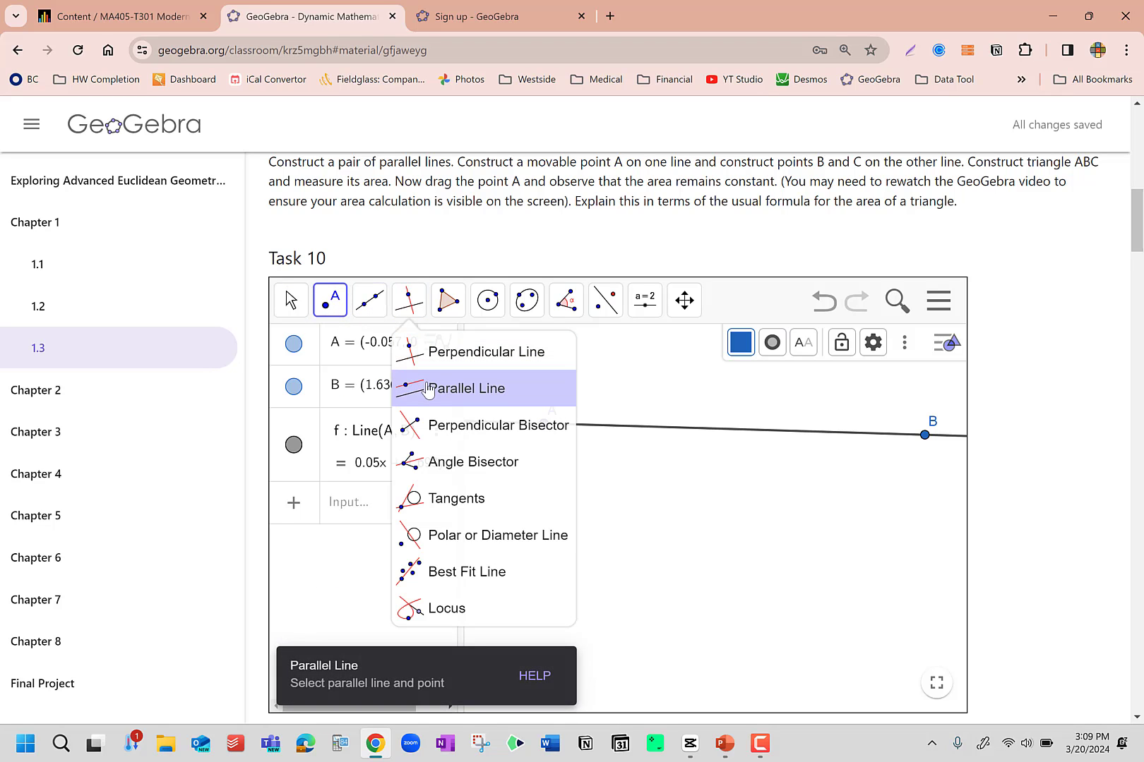
click(628, 431)
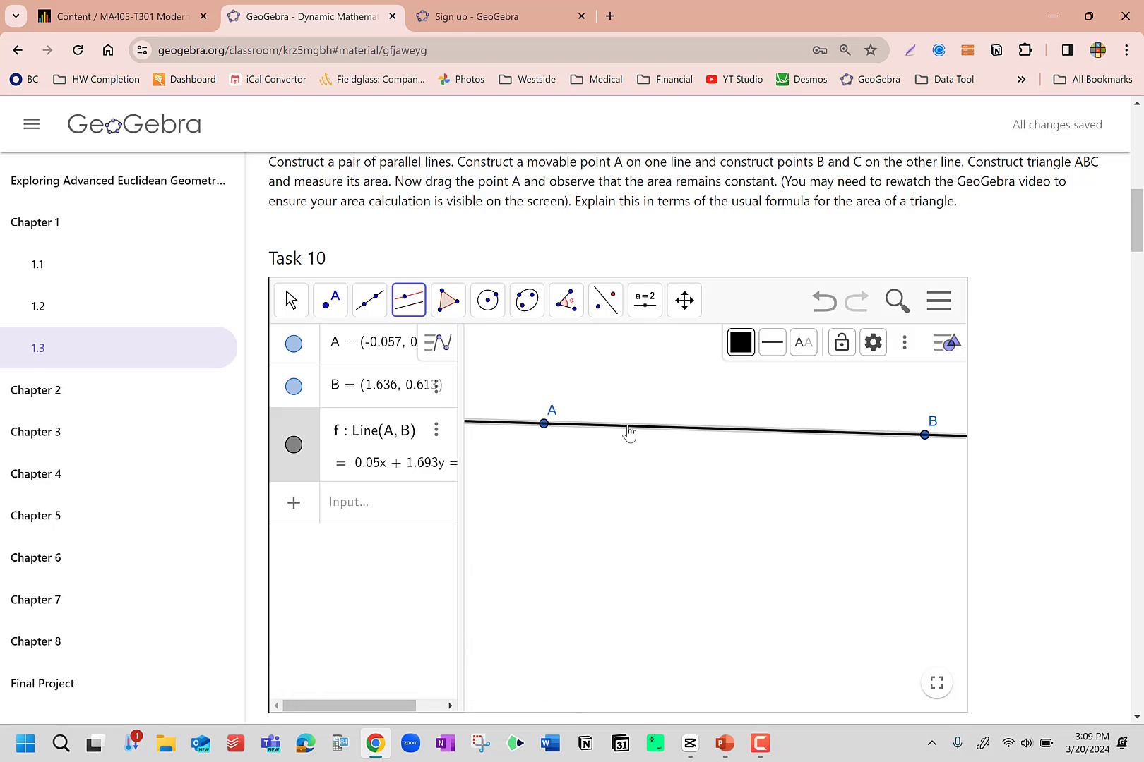
click(644, 568)
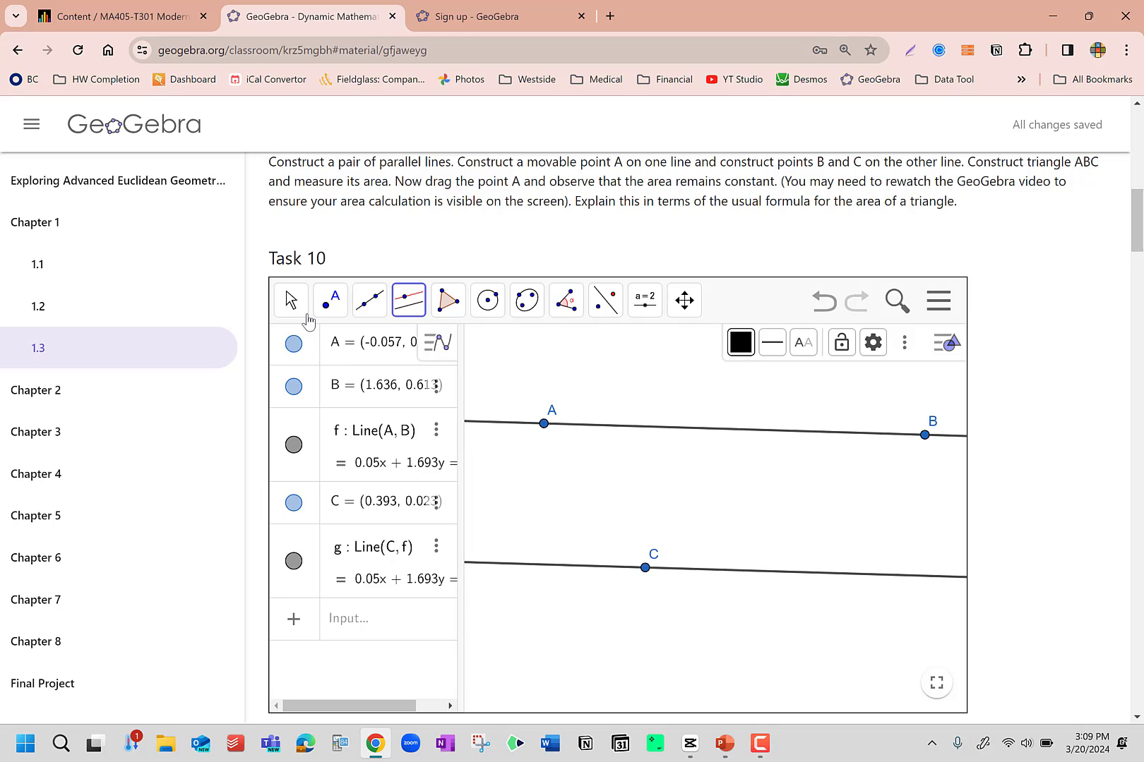
click(307, 314)
mouse_move(544, 424)
mouse_down()
mouse_move(620, 456)
mouse_move(592, 444)
mouse_move(580, 378)
mouse_move(550, 463)
mouse_move(569, 541)
mouse_move(556, 455)
mouse_move(566, 401)
mouse_move(556, 401)
mouse_move(558, 519)
mouse_move(563, 415)
mouse_up()
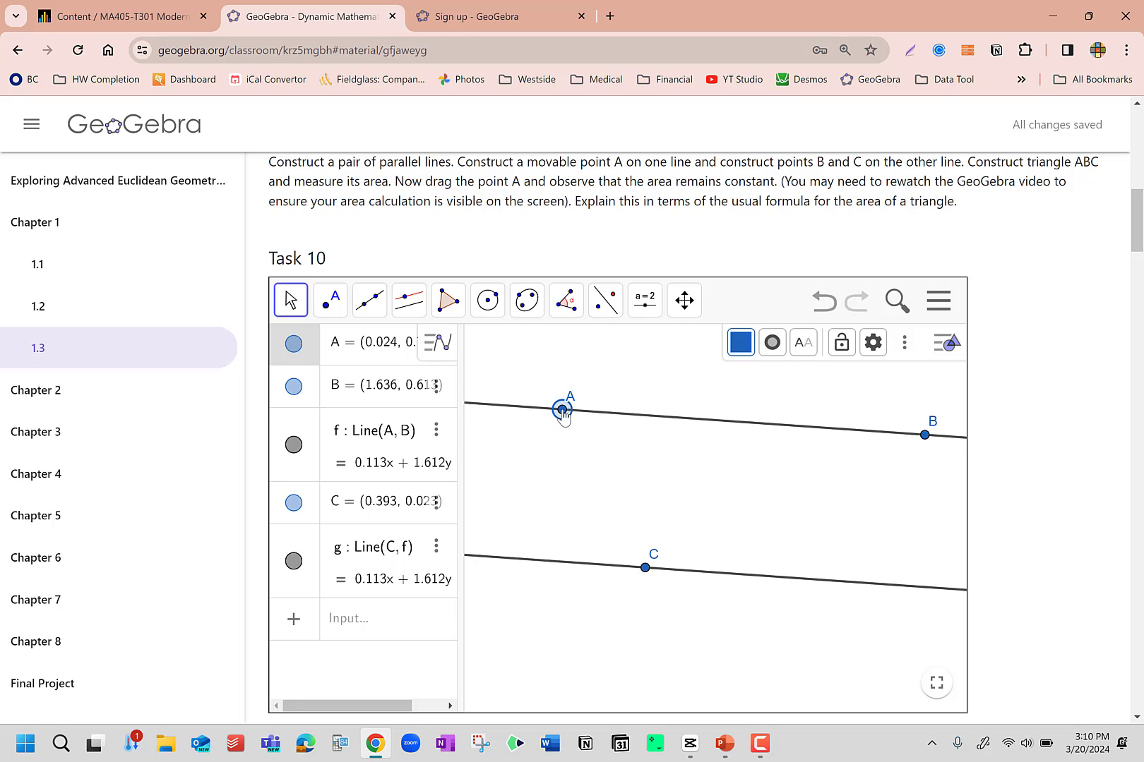
Step: Place one point on the upper line between A and B, and one point on the lower line on each side of C
click(335, 309)
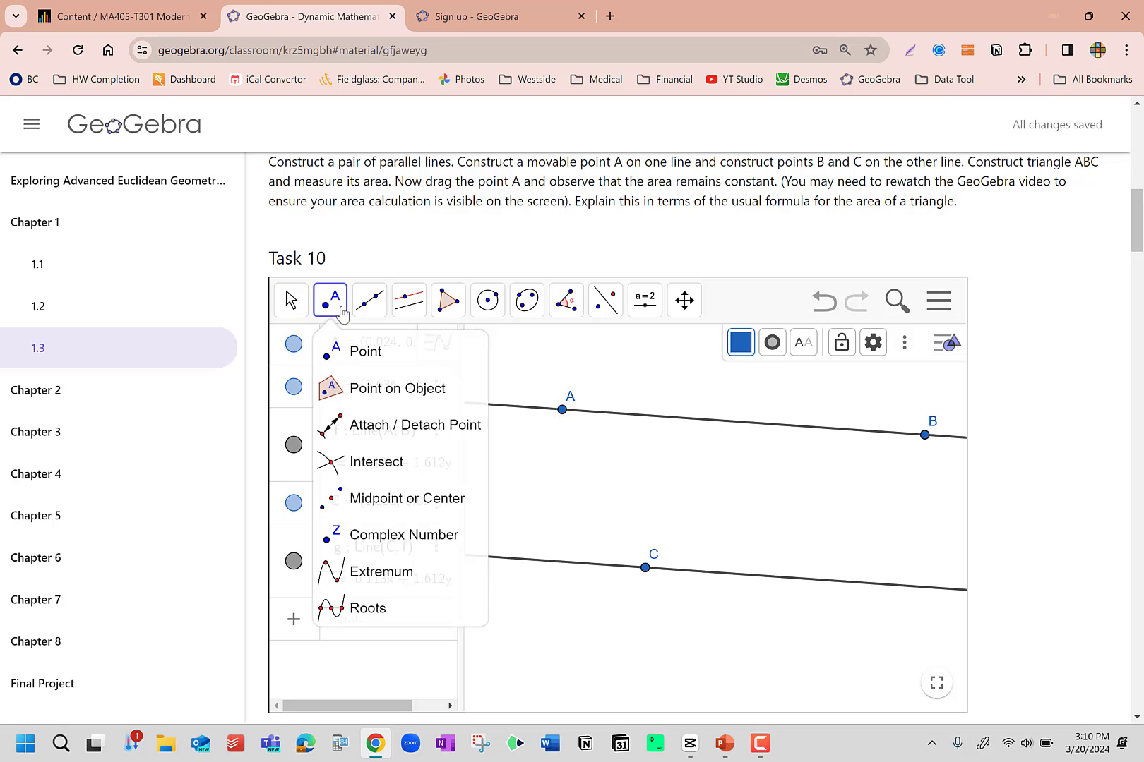
mouse_move(369, 300)
mouse_move(330, 300)
click(349, 349)
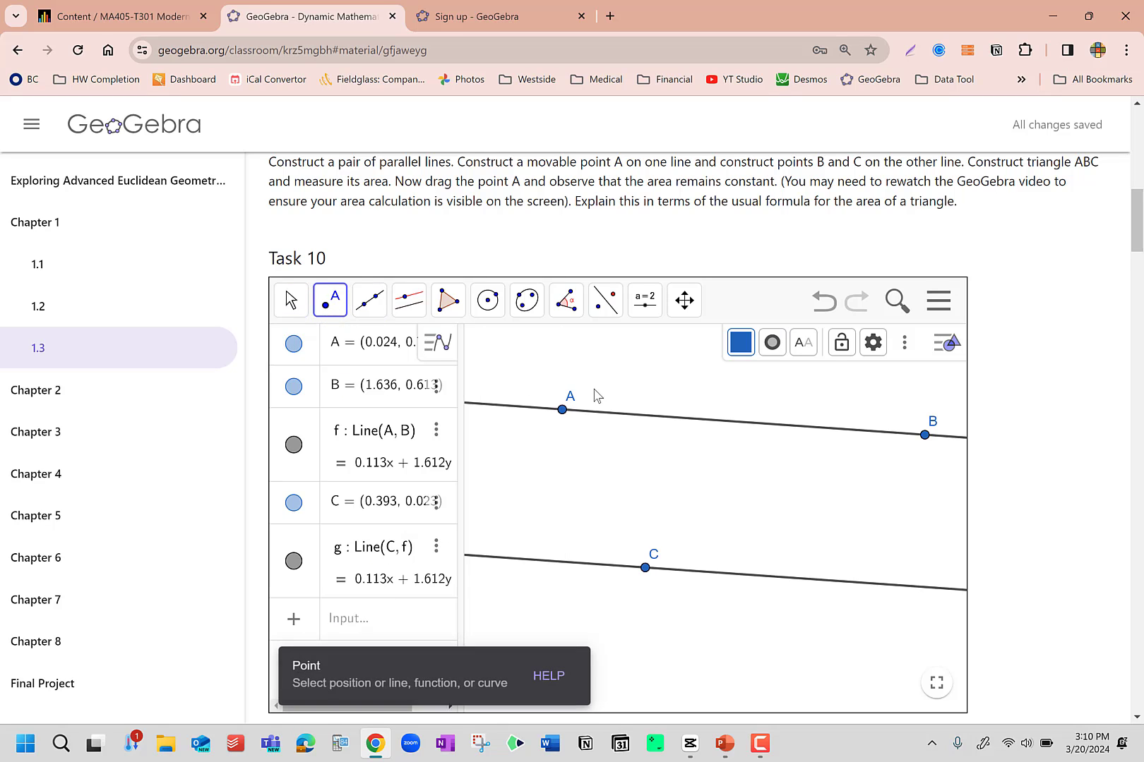
click(689, 419)
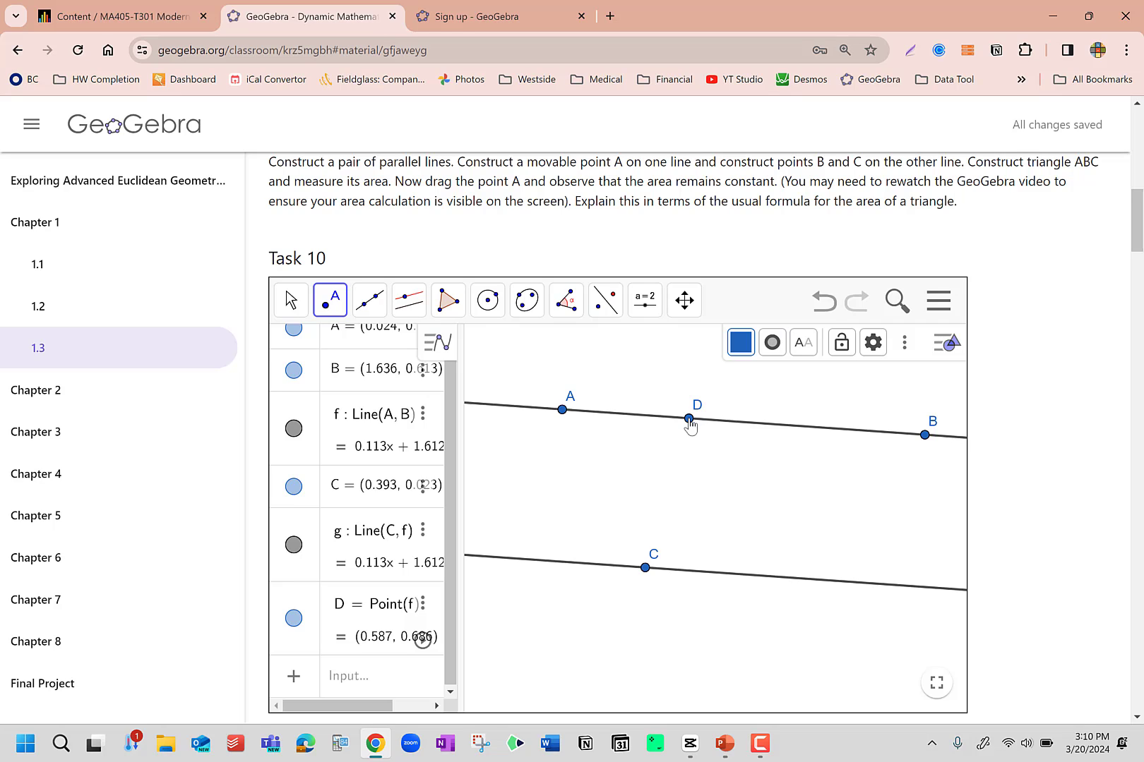
click(542, 561)
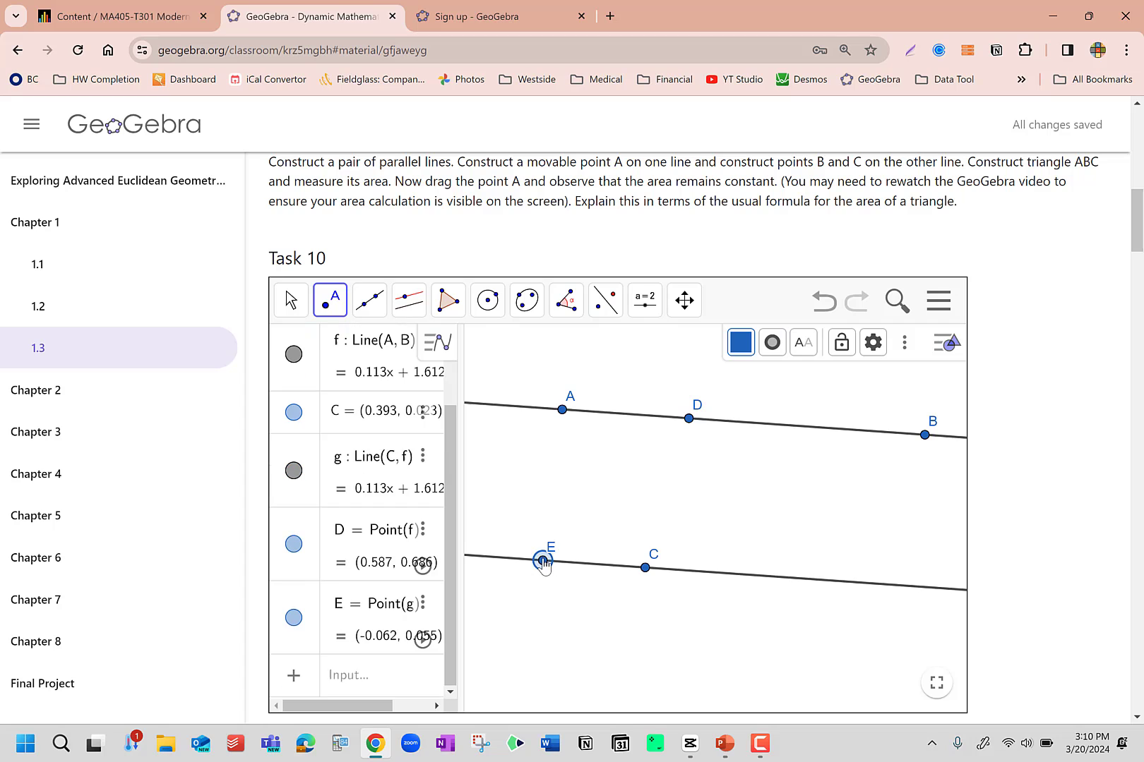
double_click(818, 584)
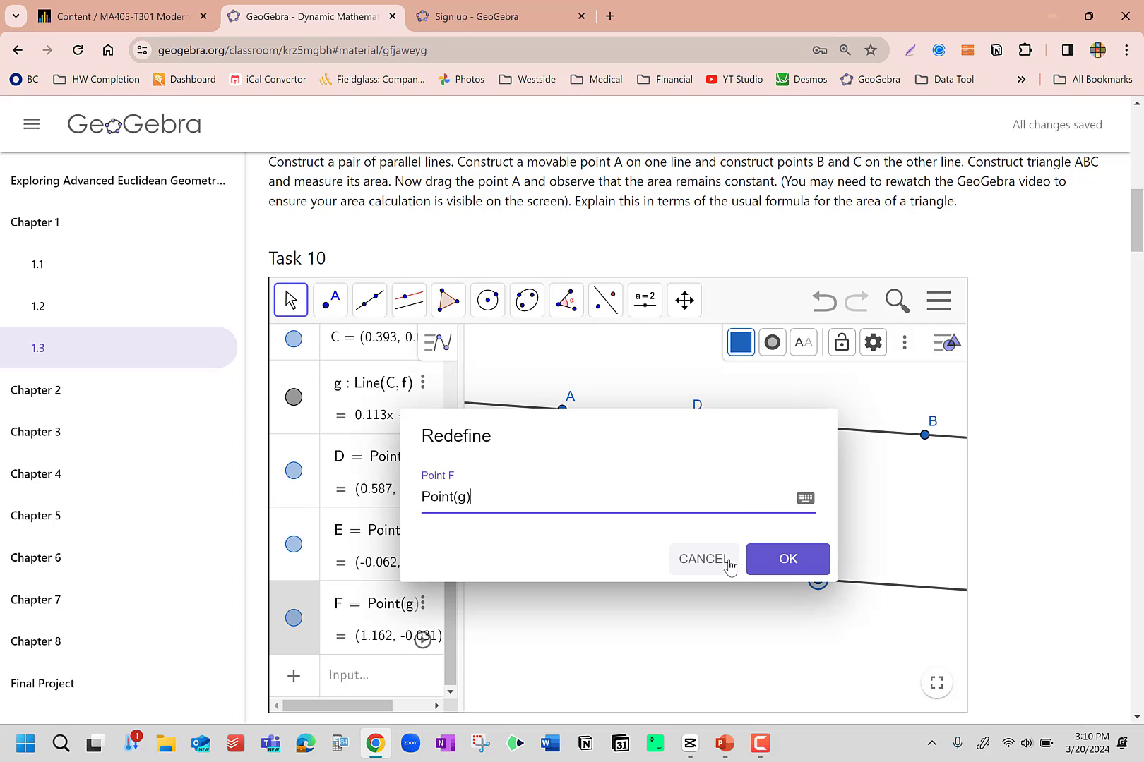
click(728, 566)
Step: Nudge point A on the upper line slightly and rename it F
click(562, 410)
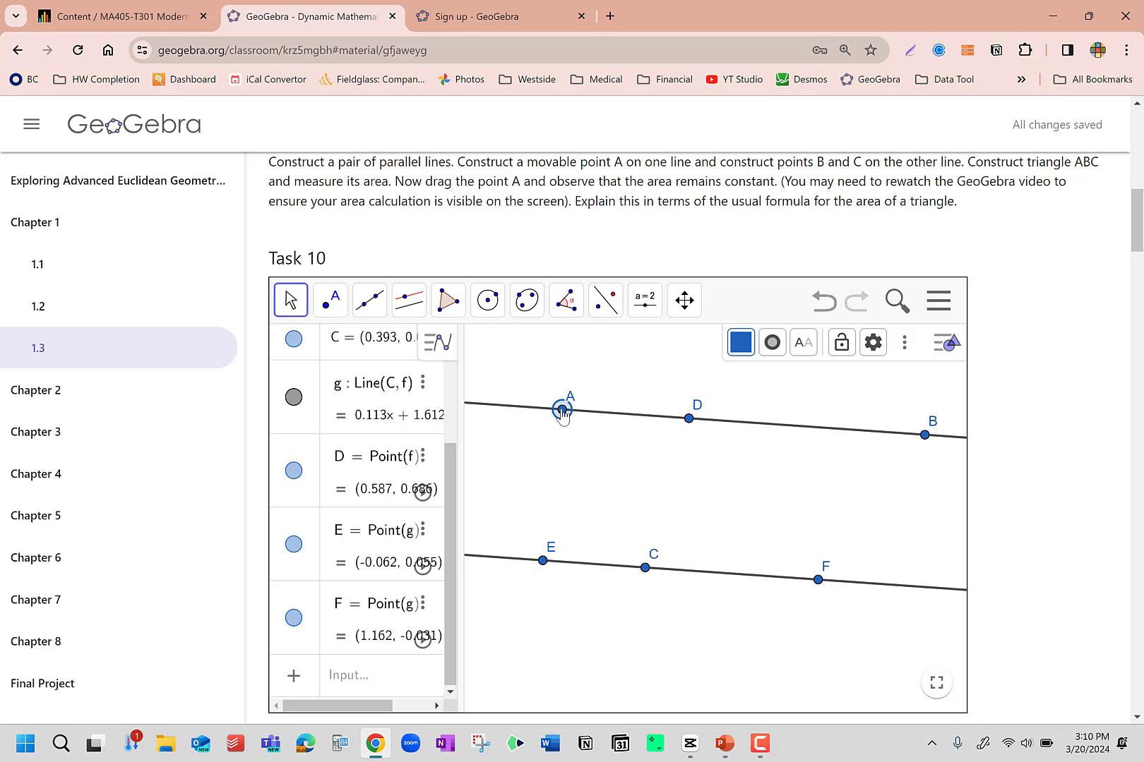
click(289, 302)
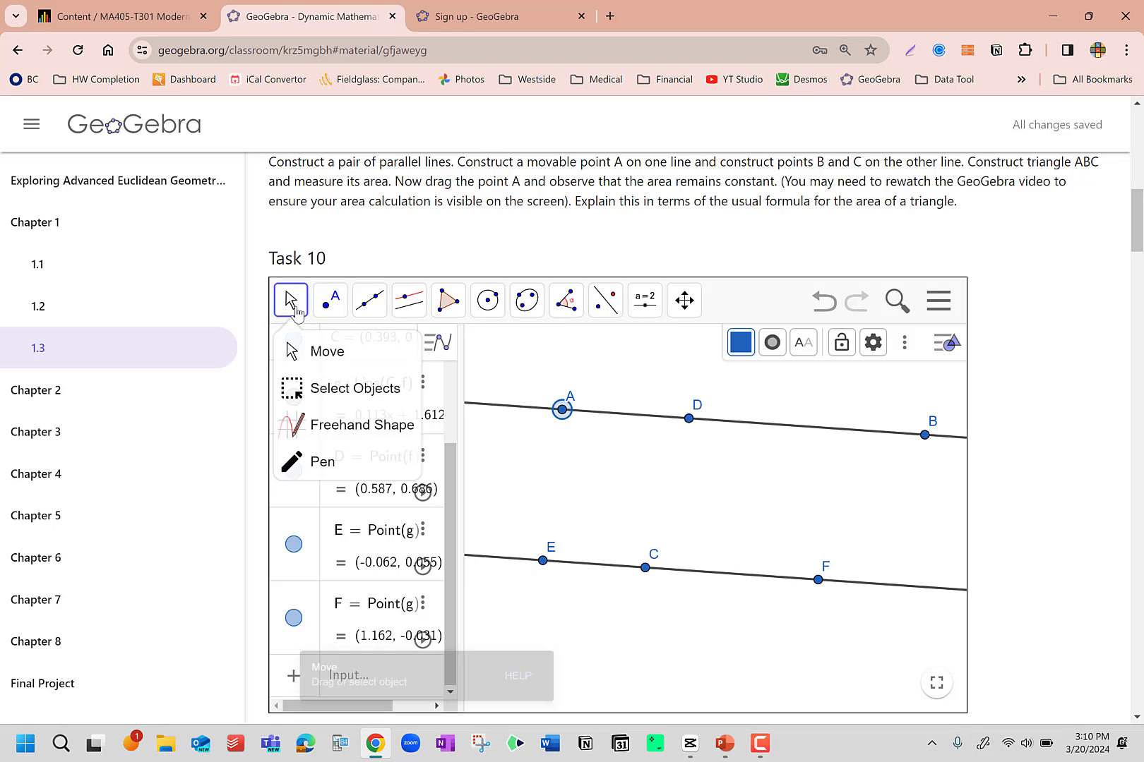
click(566, 413)
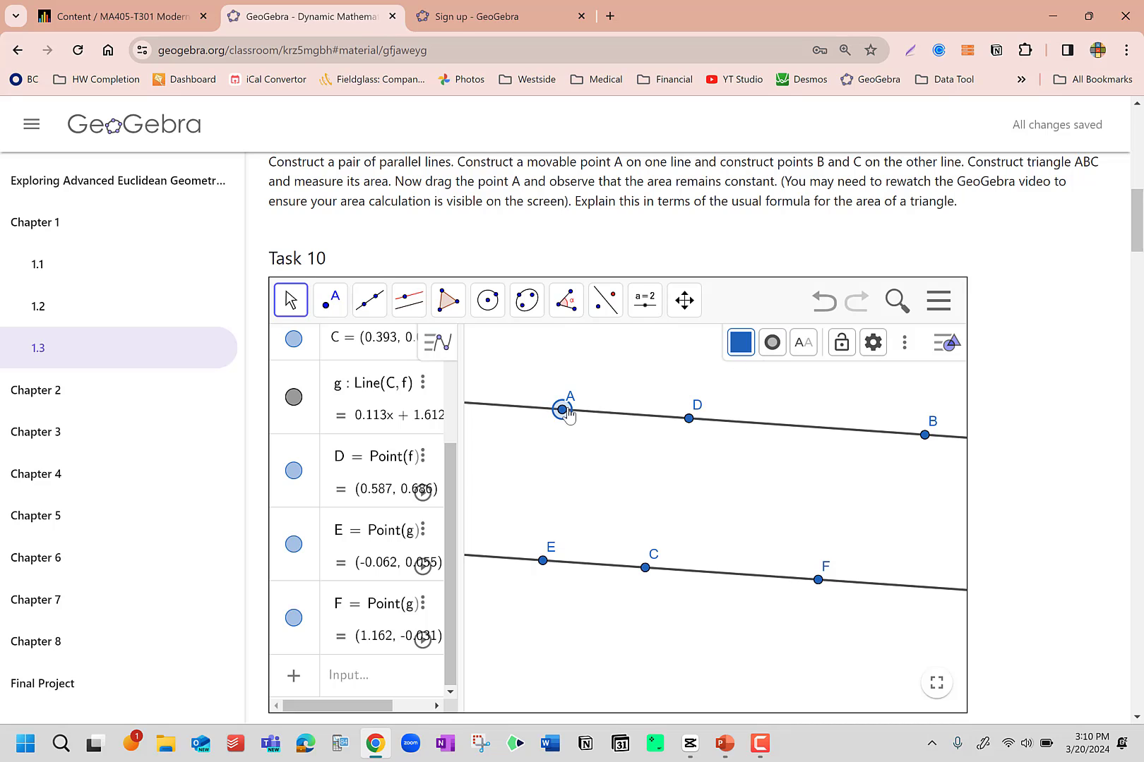
drag(570, 416, 571, 418)
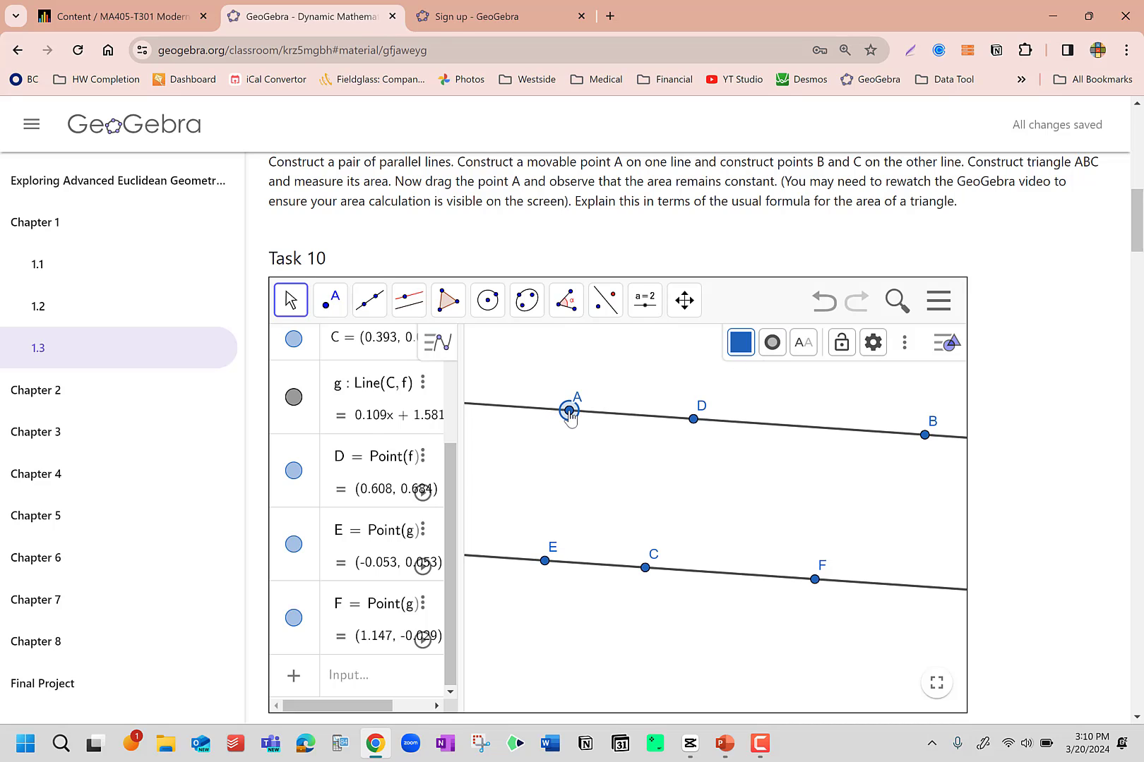
right_click(570, 415)
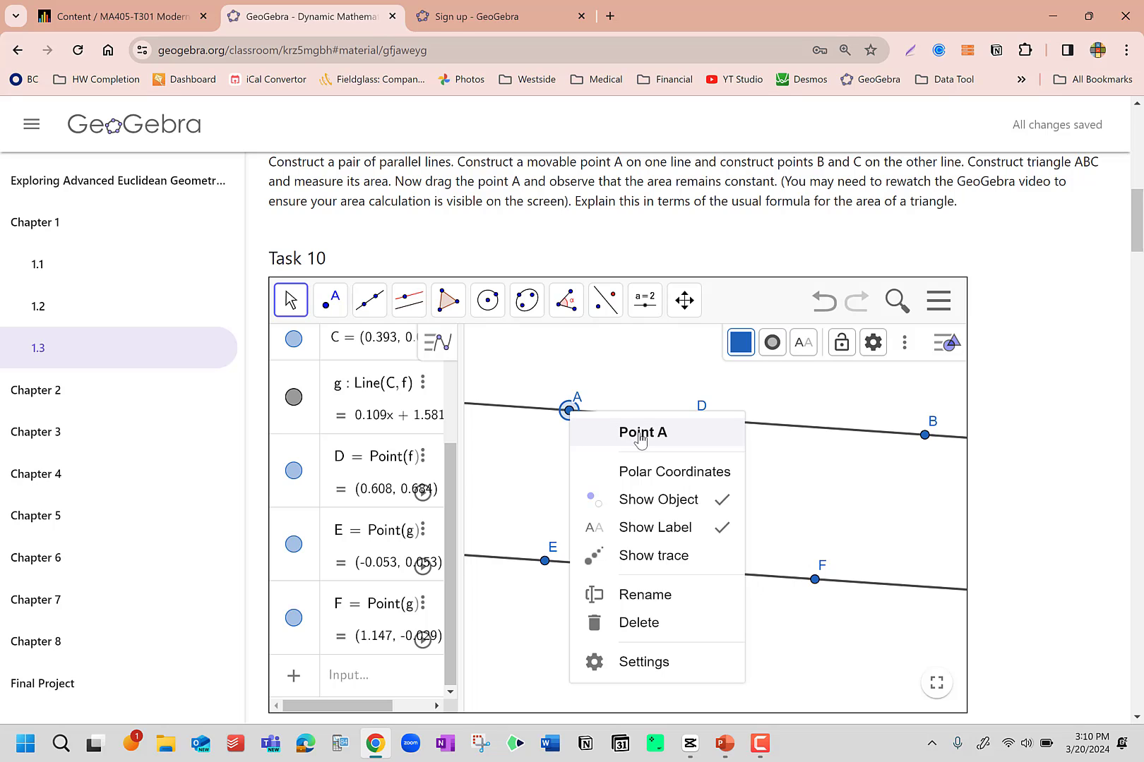
click(662, 595)
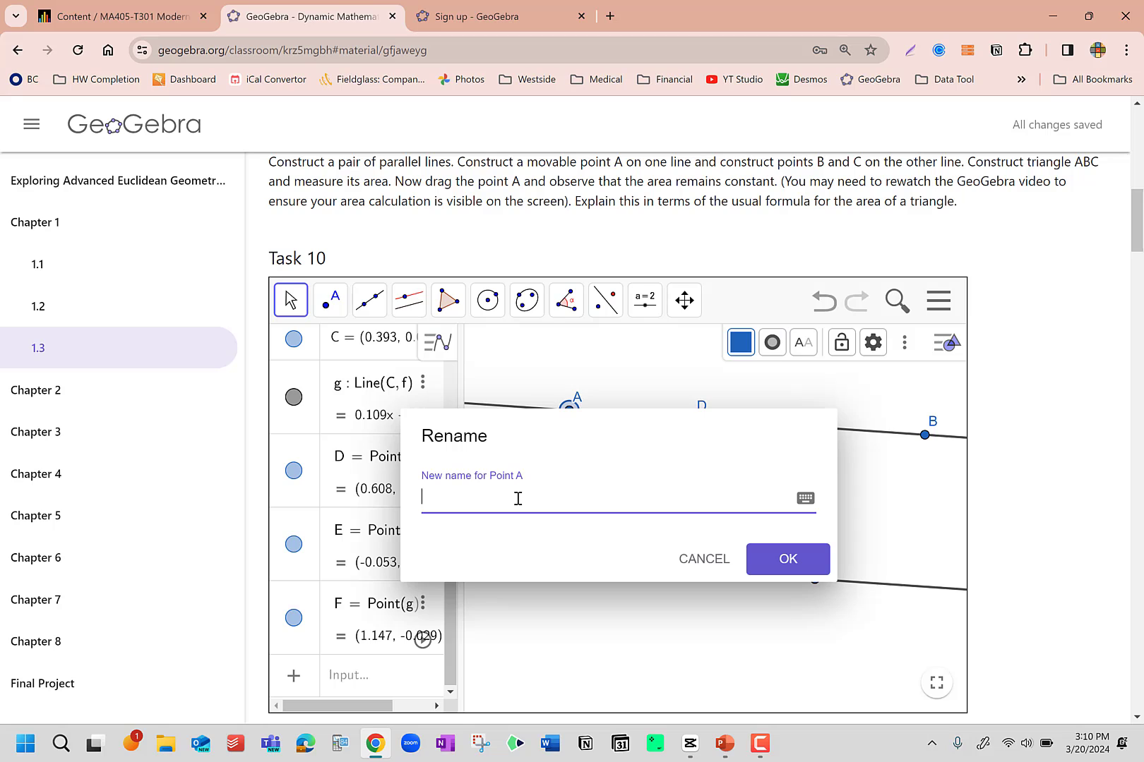
click(754, 559)
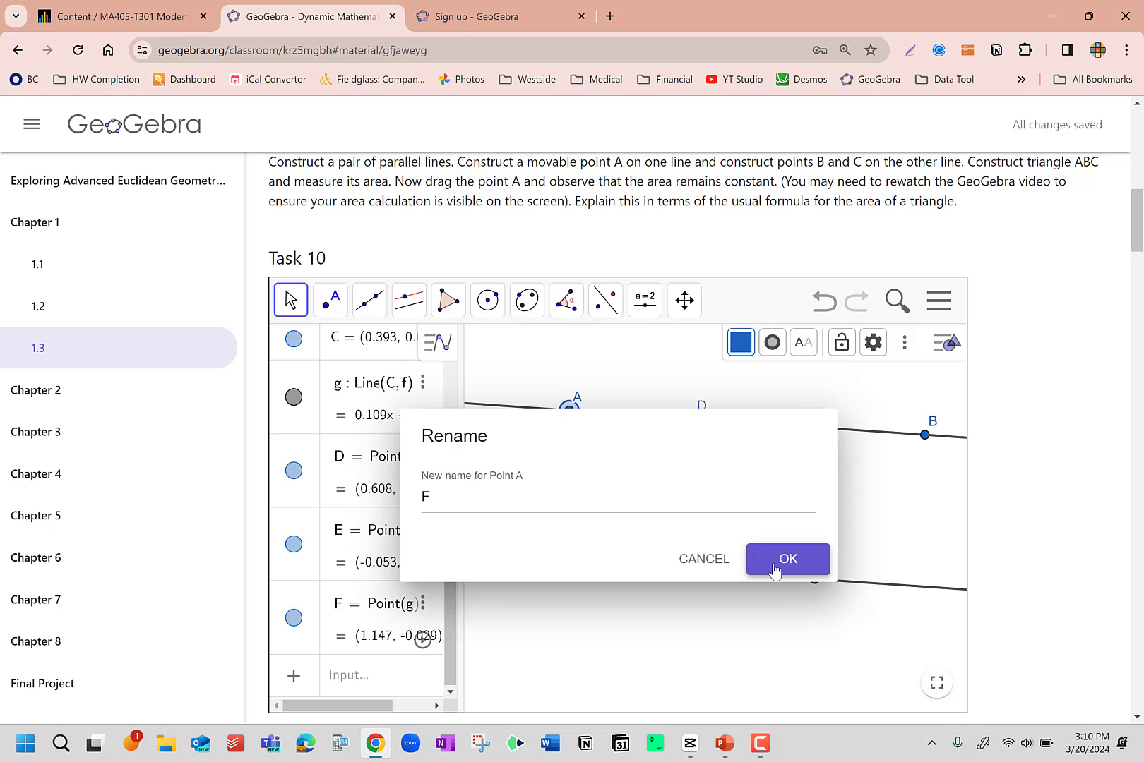
Step: Rename point B on the upper line as G
right_click(925, 435)
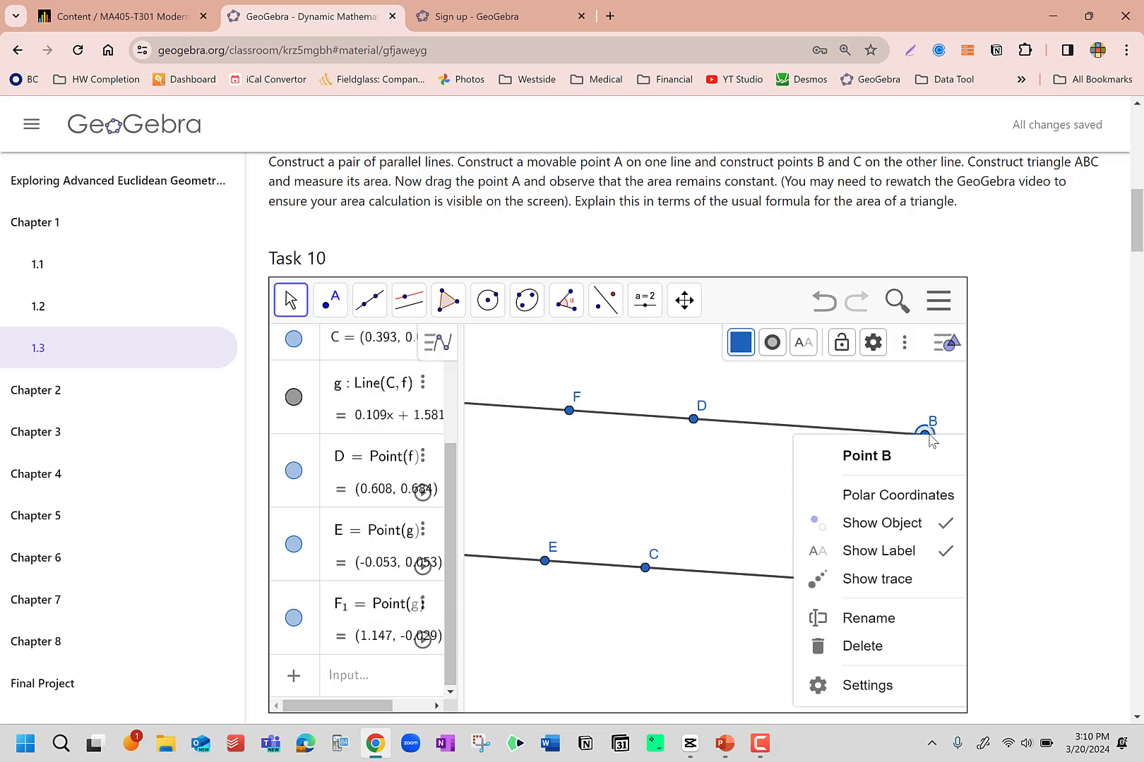
click(868, 618)
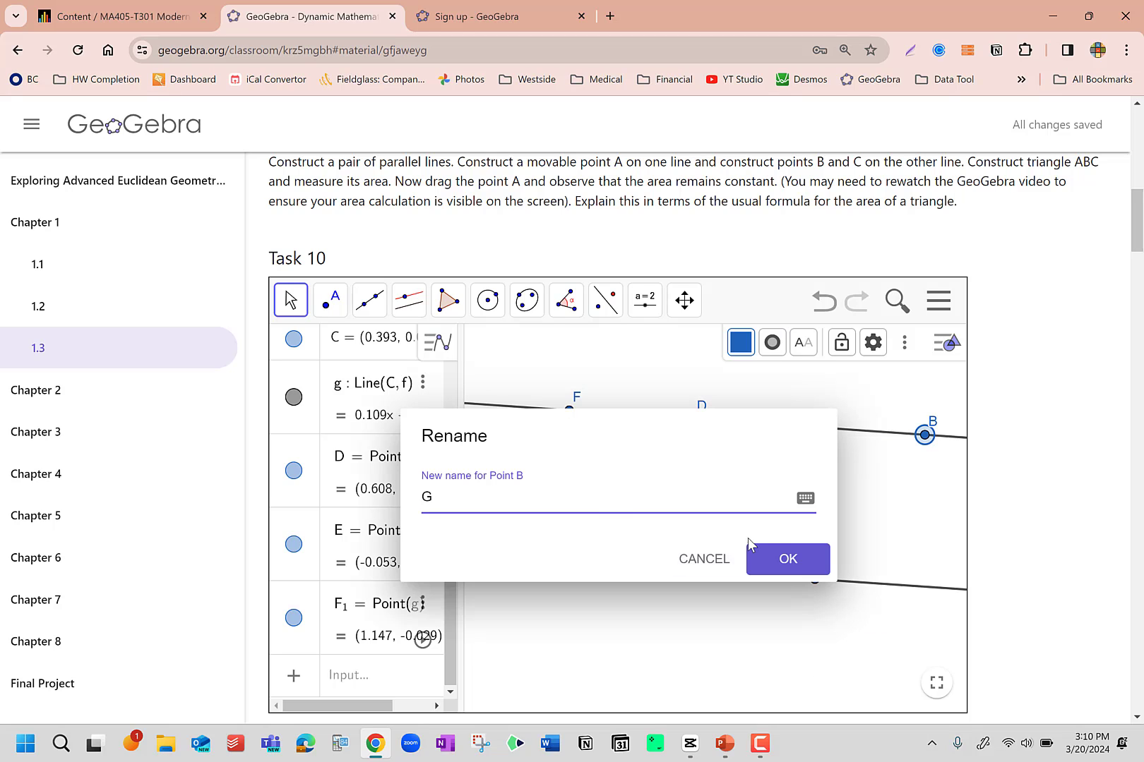
text(G)
click(766, 556)
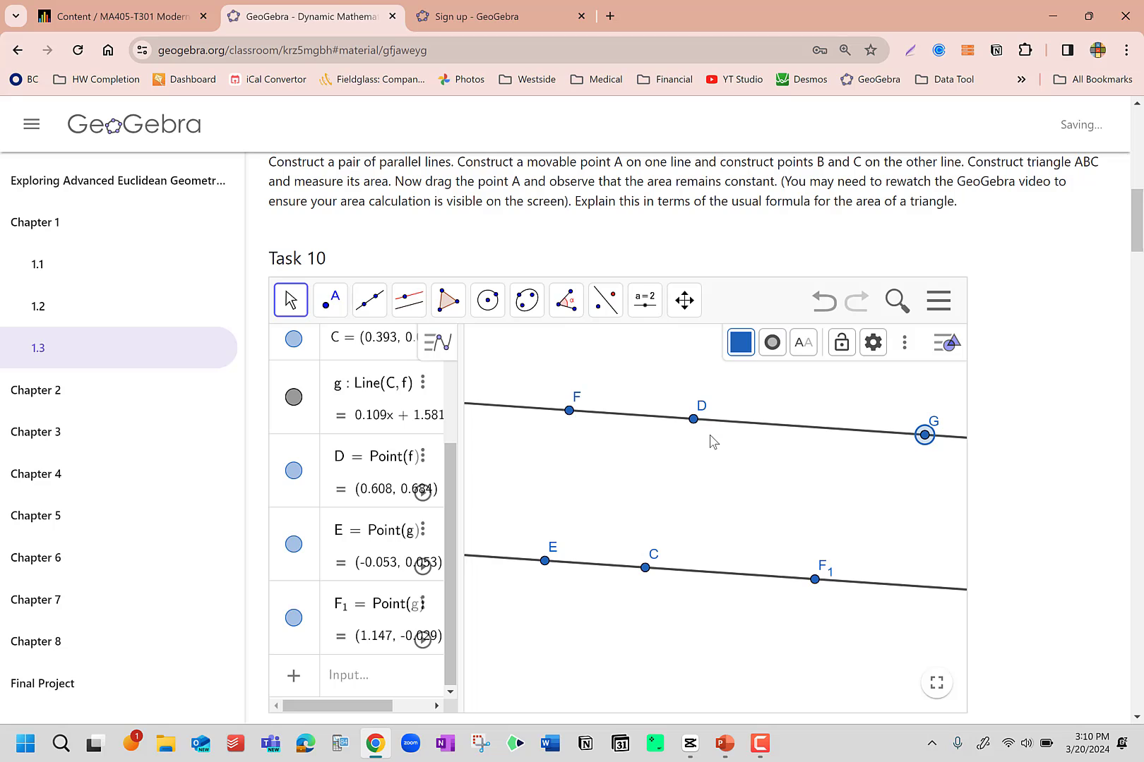
Step: Rename the movable point D on the upper line as A
click(696, 421)
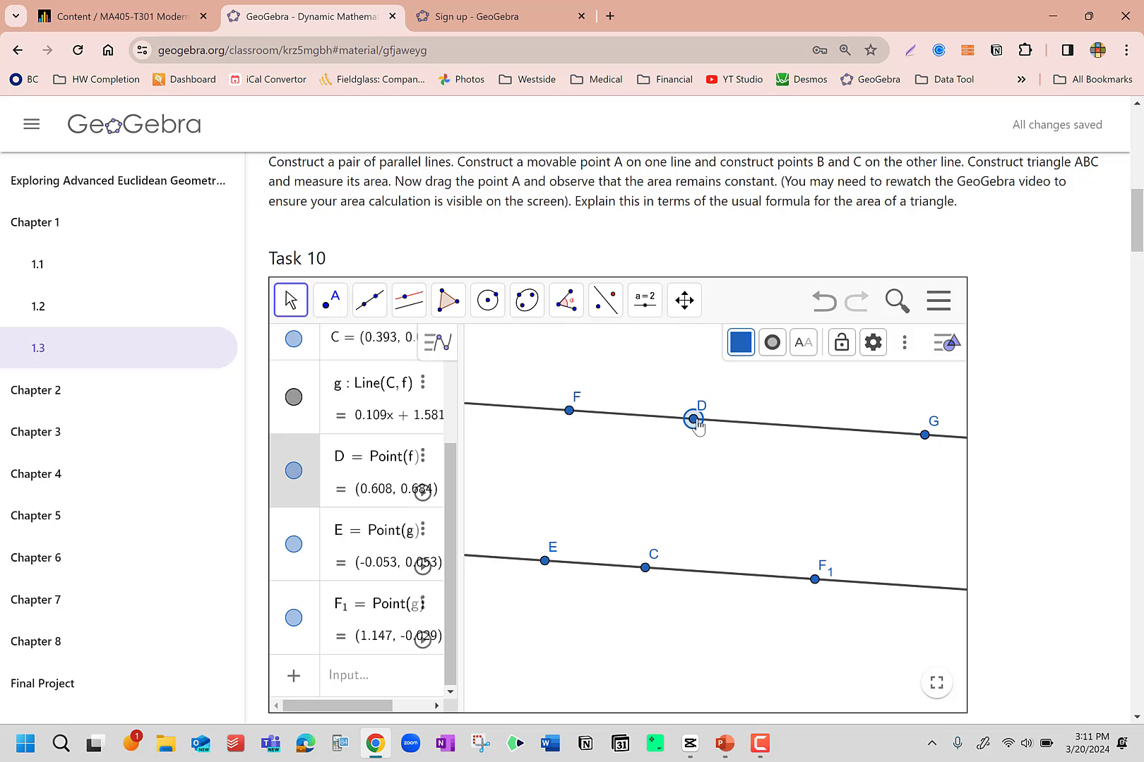
right_click(695, 421)
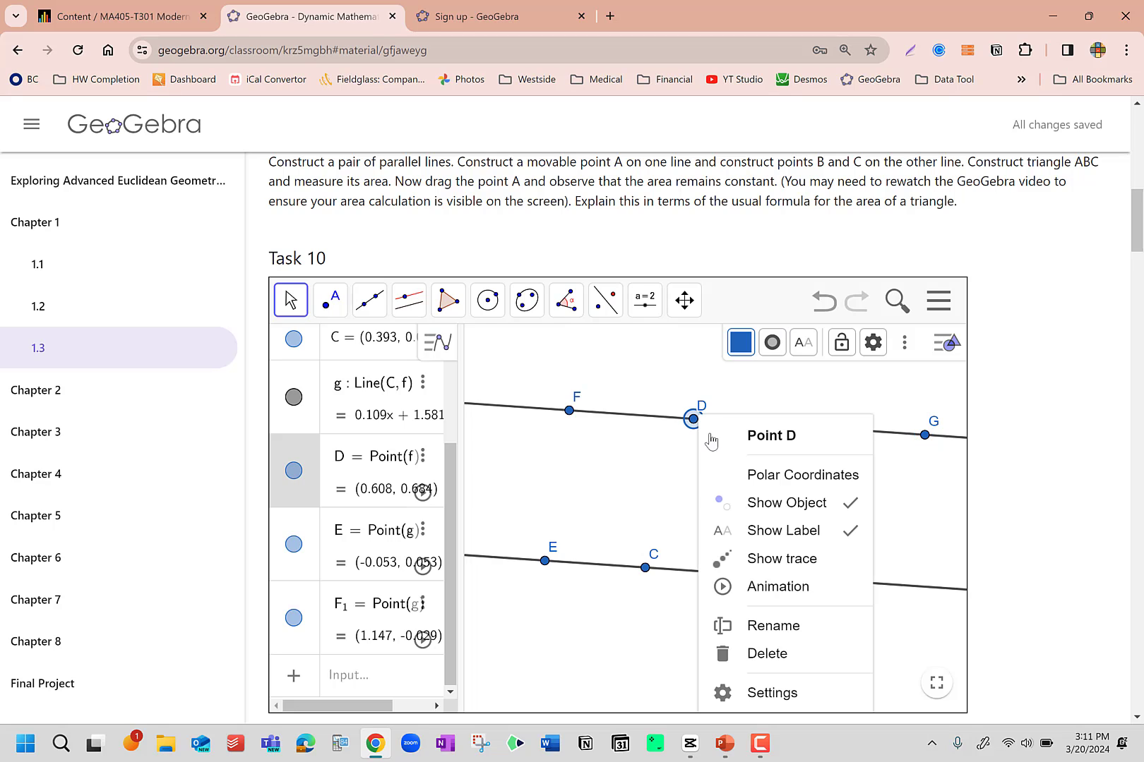
click(755, 628)
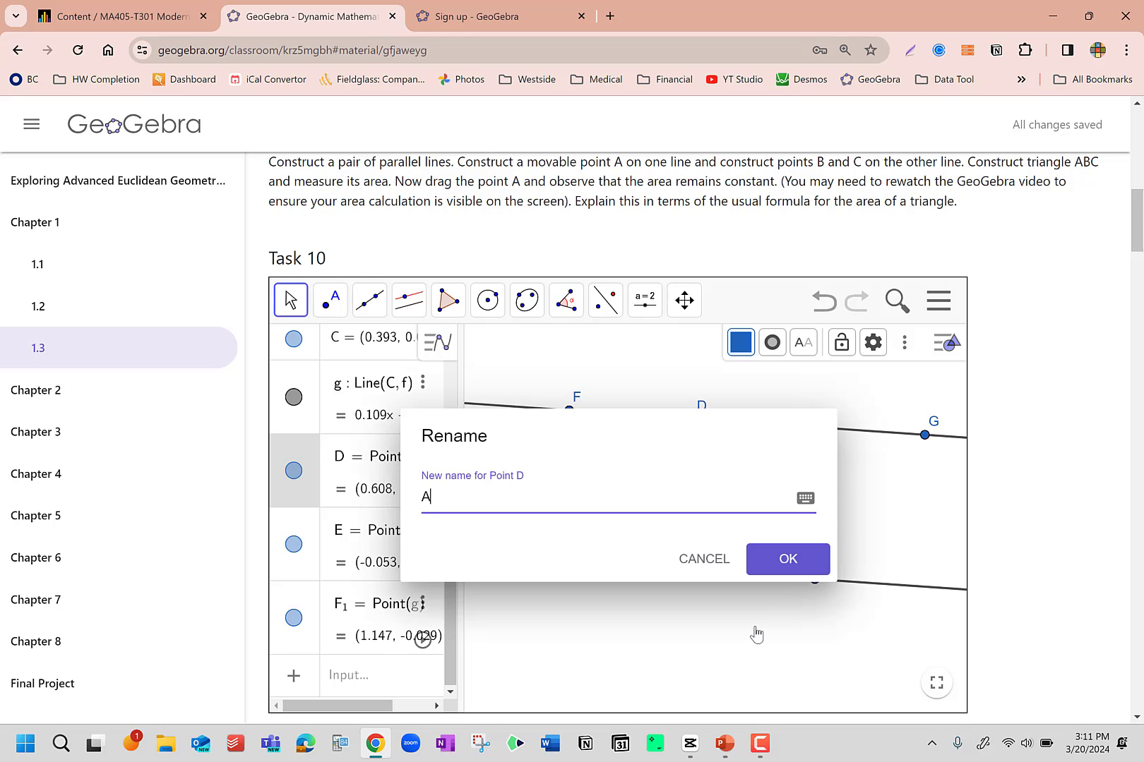
text(A)
key(Return)
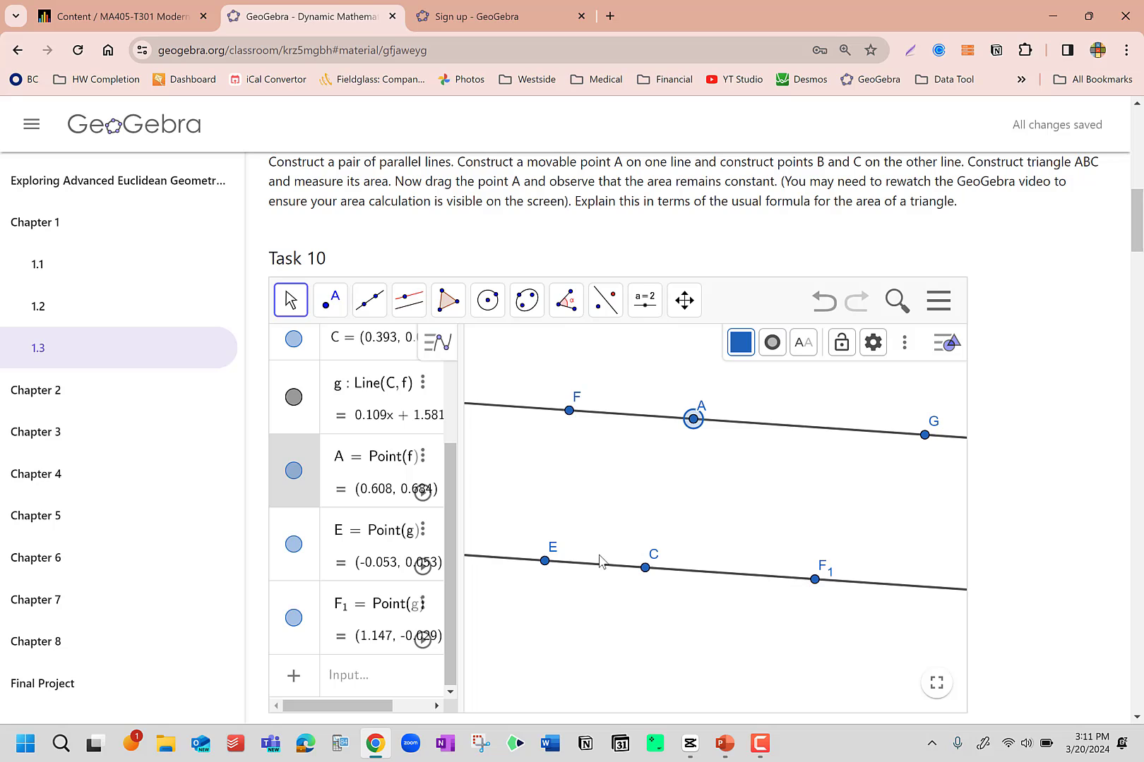
Step: Rename point C, which defines the lower parallel line, as H
right_click(645, 569)
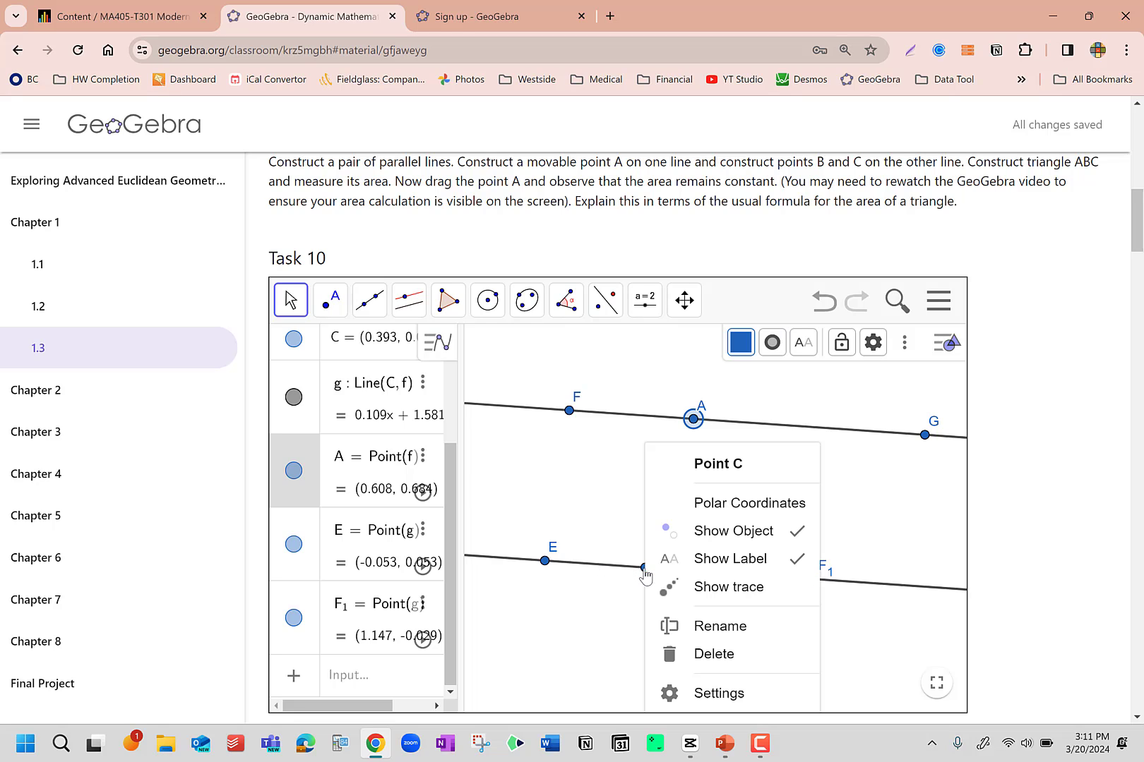
click(713, 629)
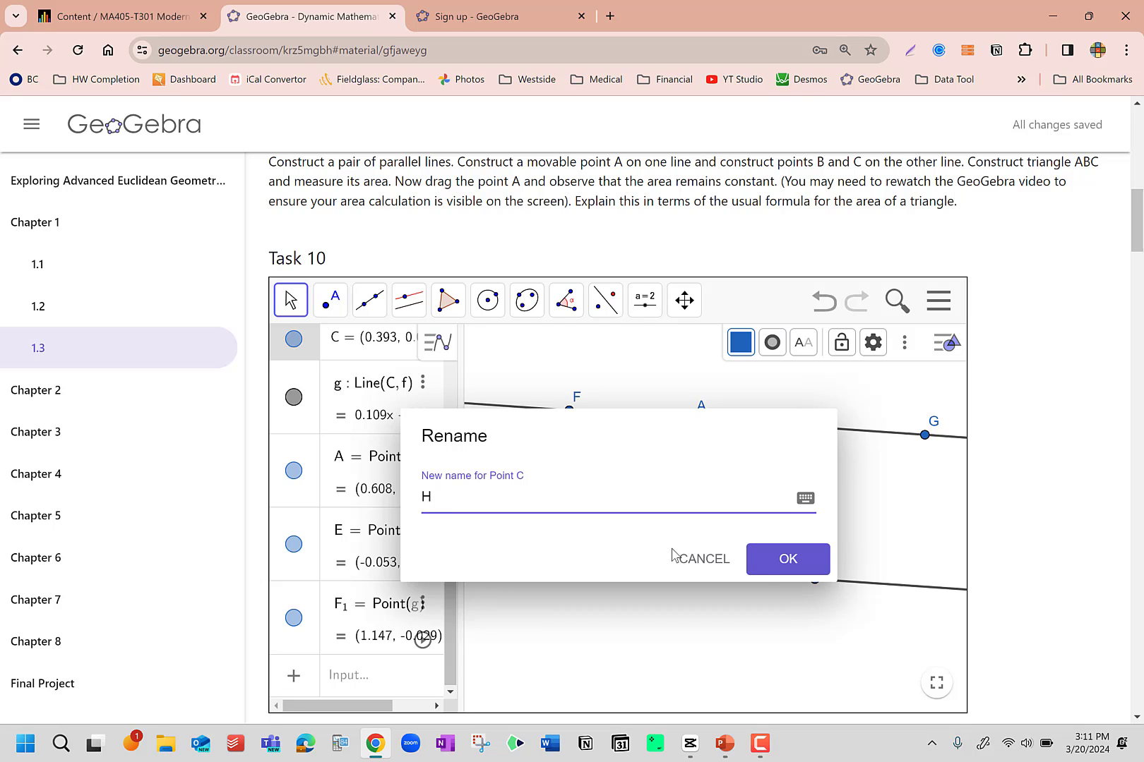
click(766, 558)
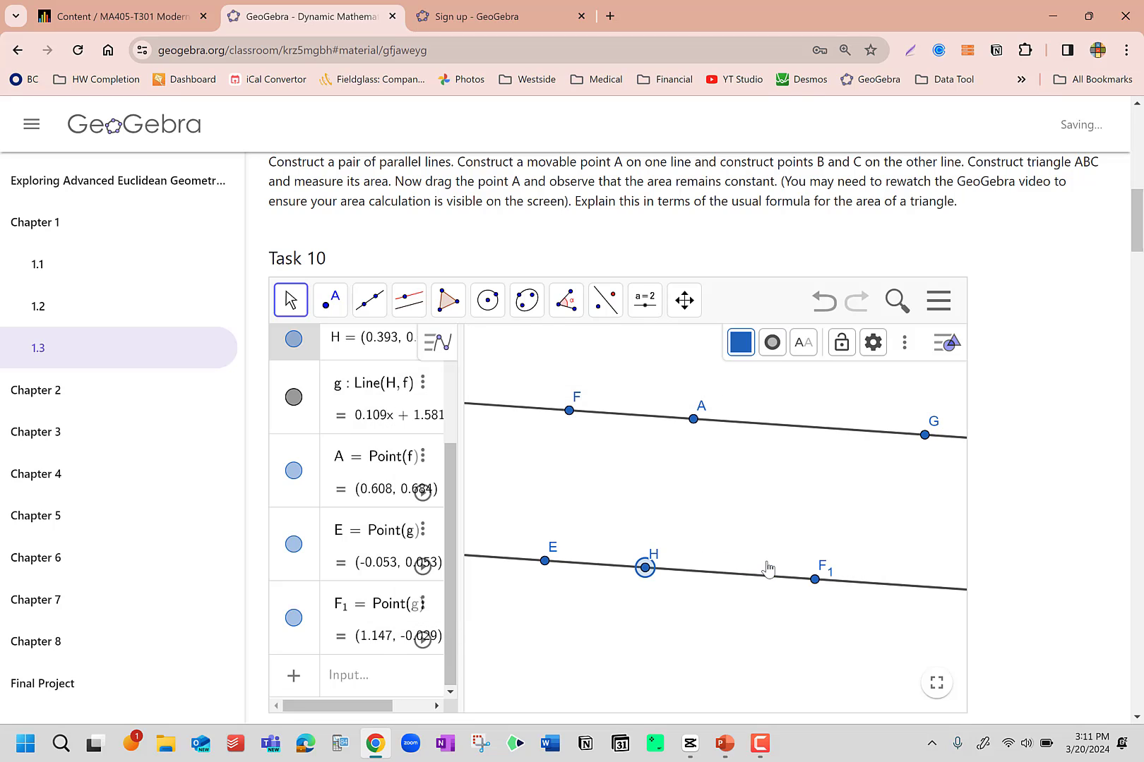
Step: Rename point E on the lower line as B
right_click(544, 560)
click(621, 627)
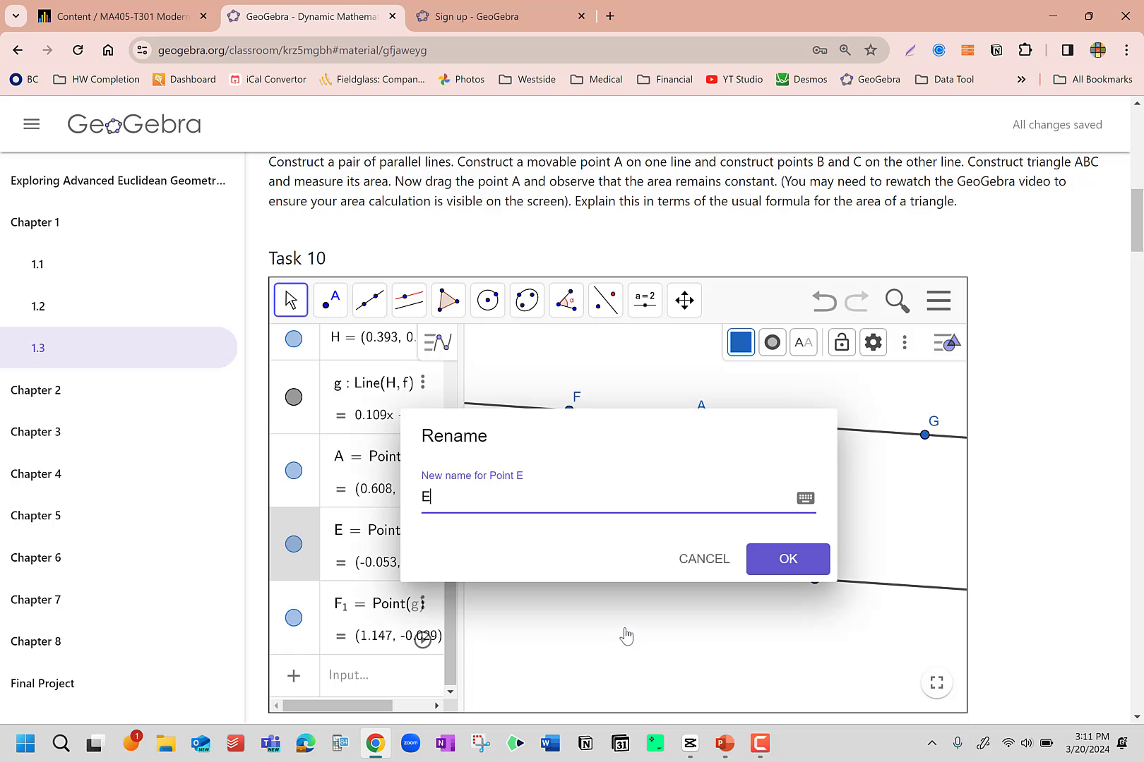
key(Return)
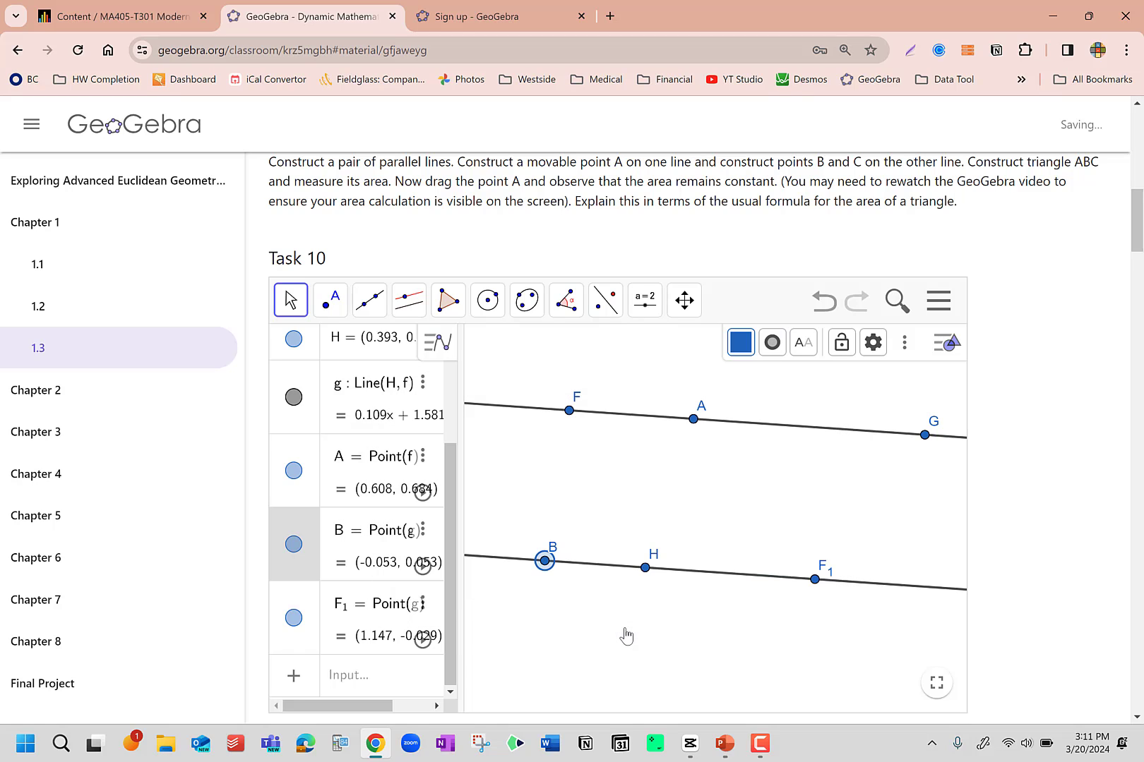
Step: Rename point F₁ on the lower line as C
click(815, 579)
right_click(814, 579)
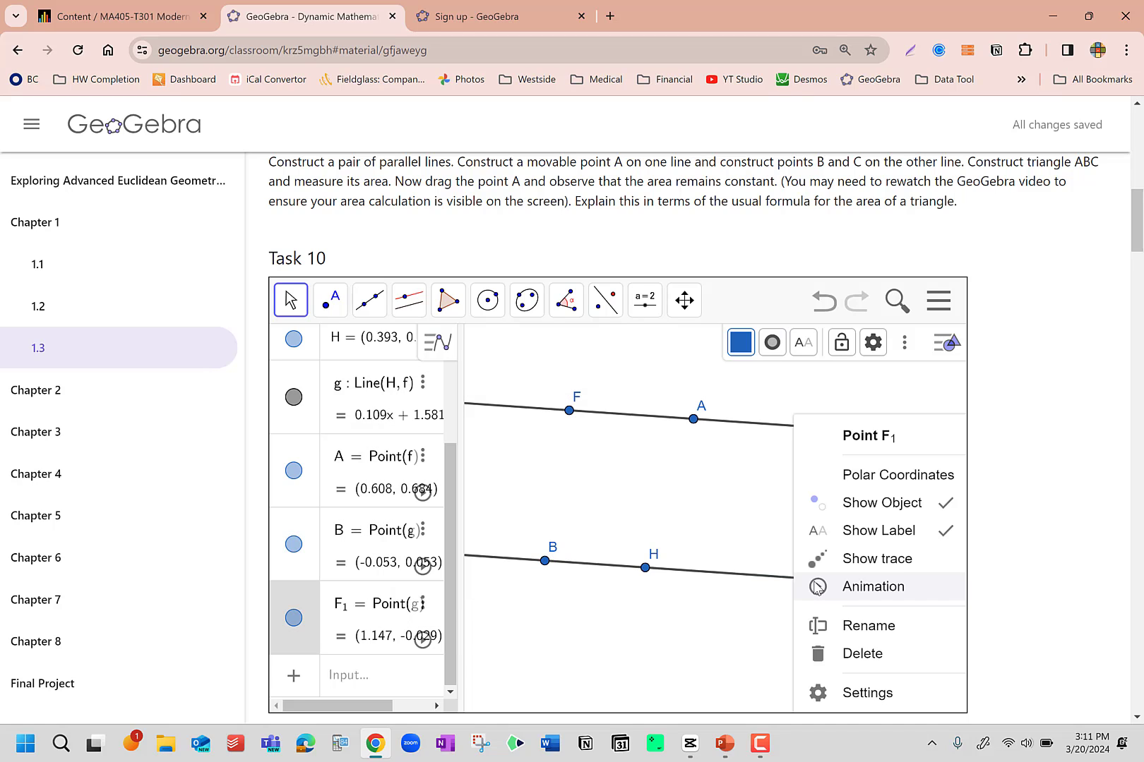
click(842, 627)
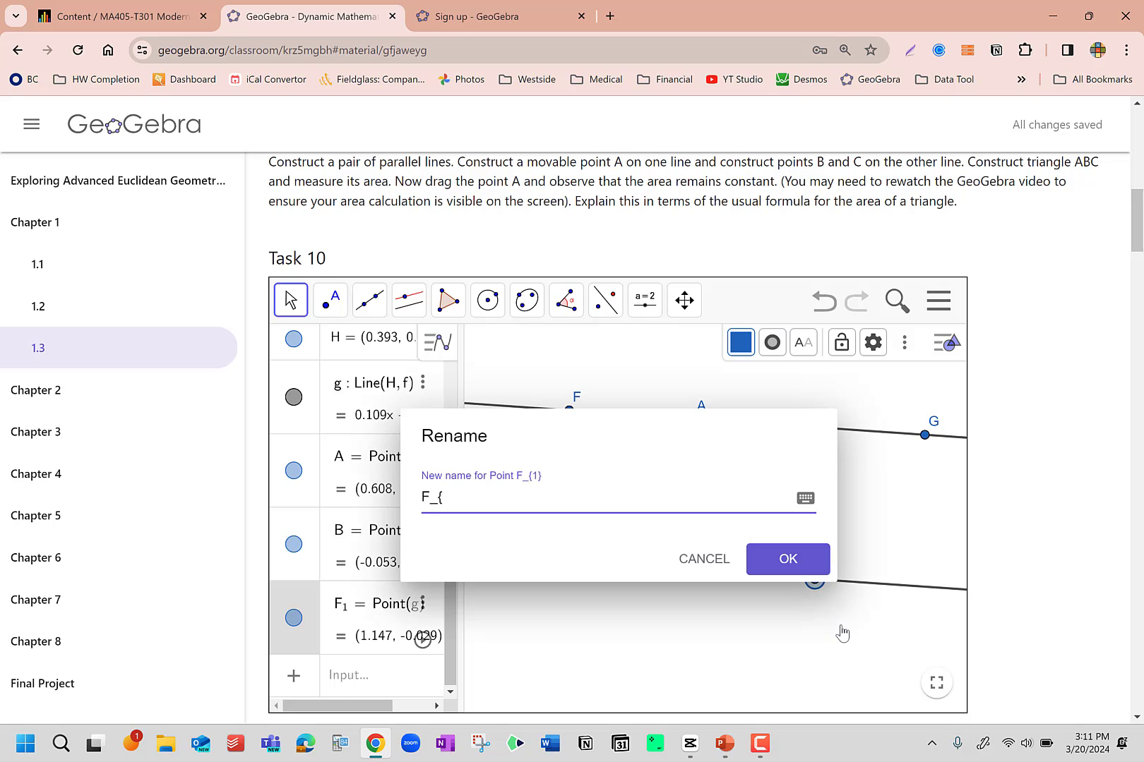
text(C)
key(Return)
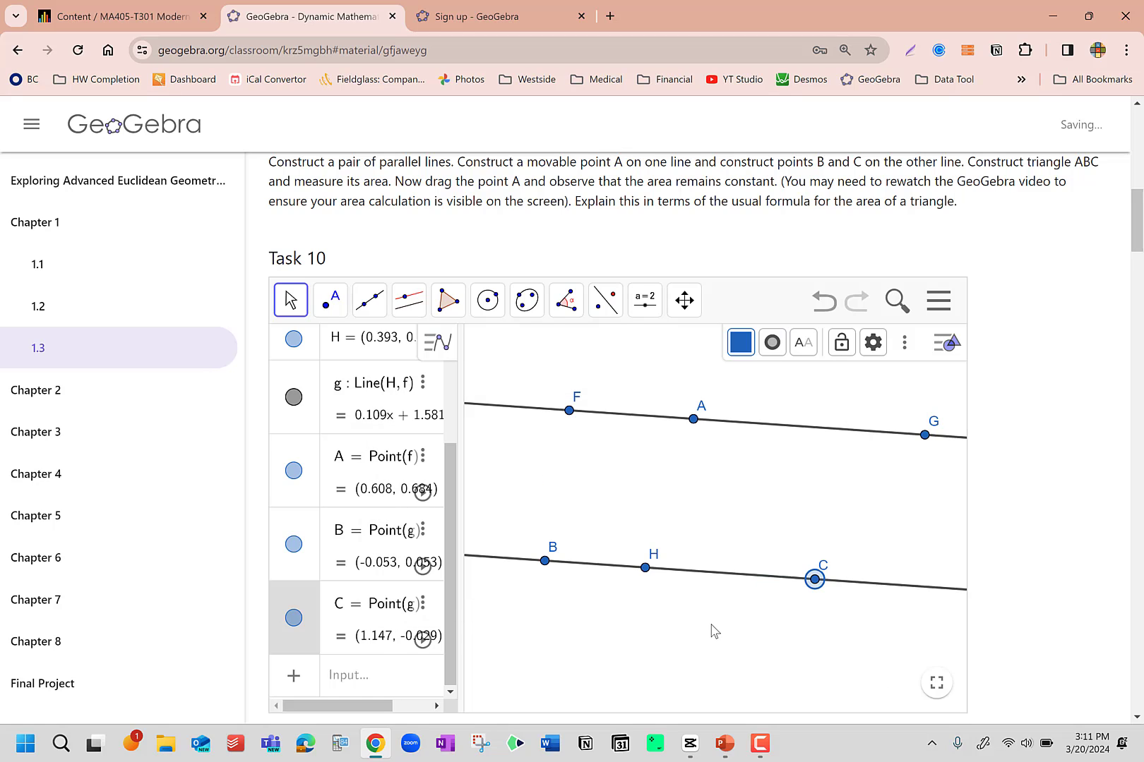
Step: Hide the helper points F and G on the upper line and H on the lower line with Show / Hide Object
click(635, 314)
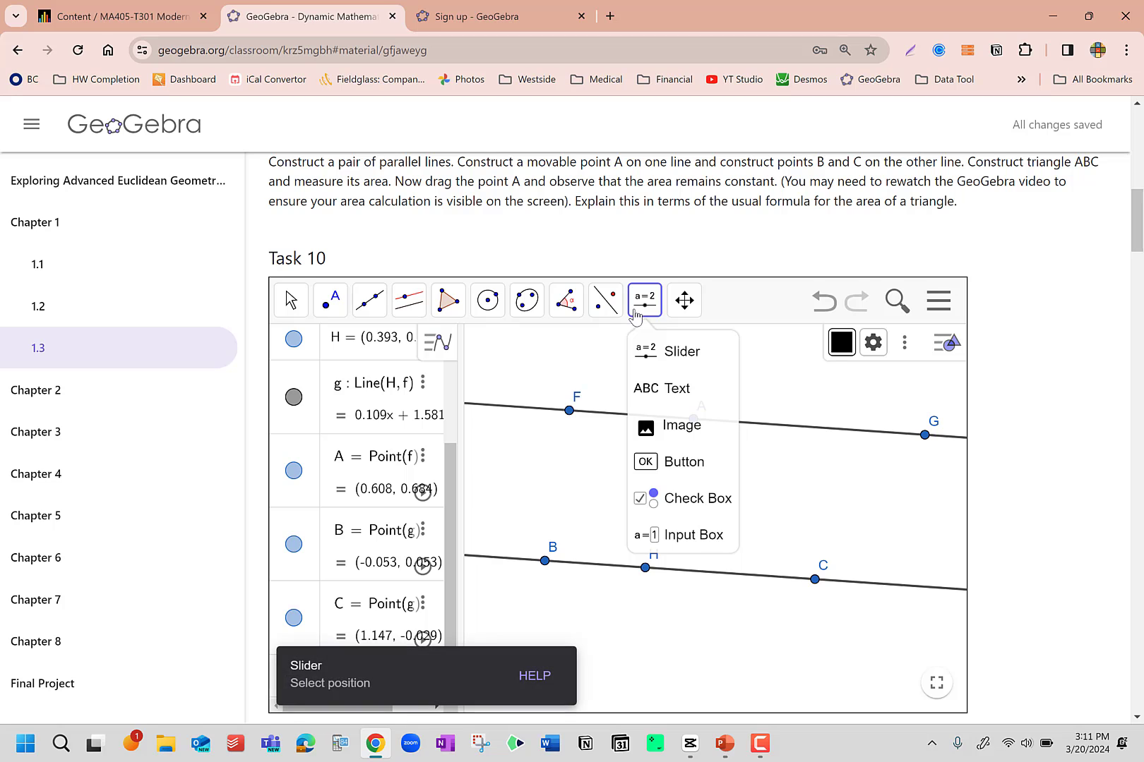
click(684, 309)
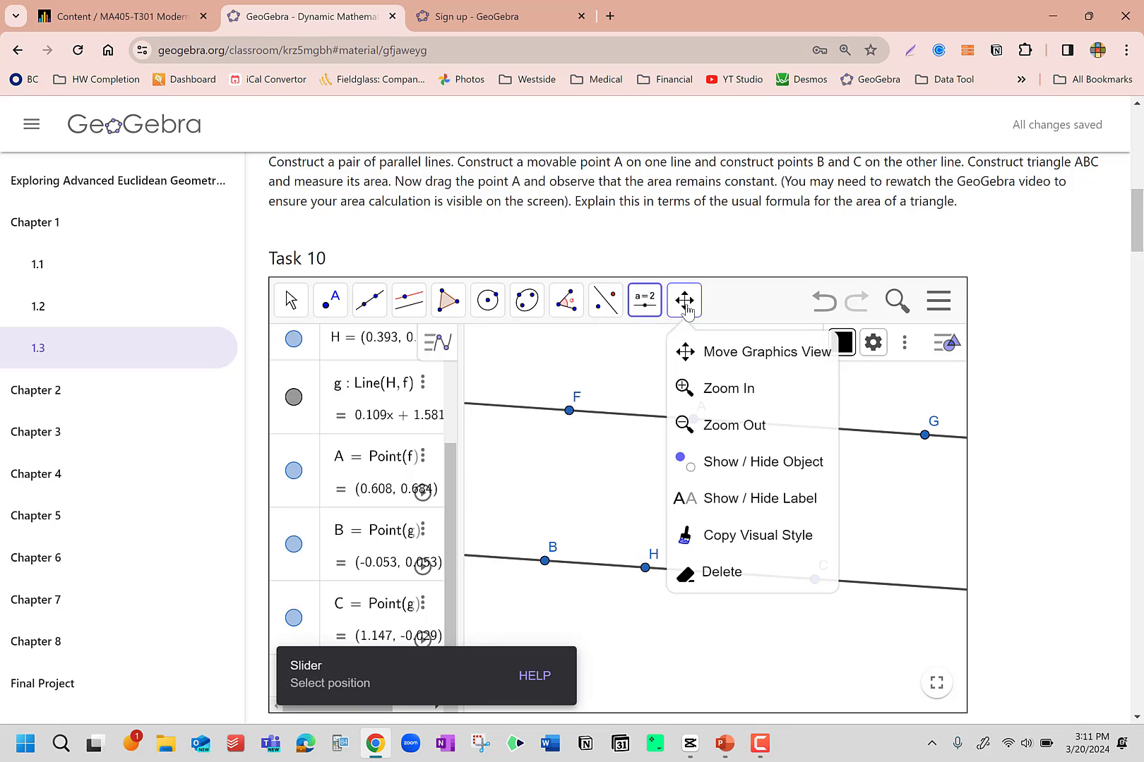
click(704, 462)
click(570, 411)
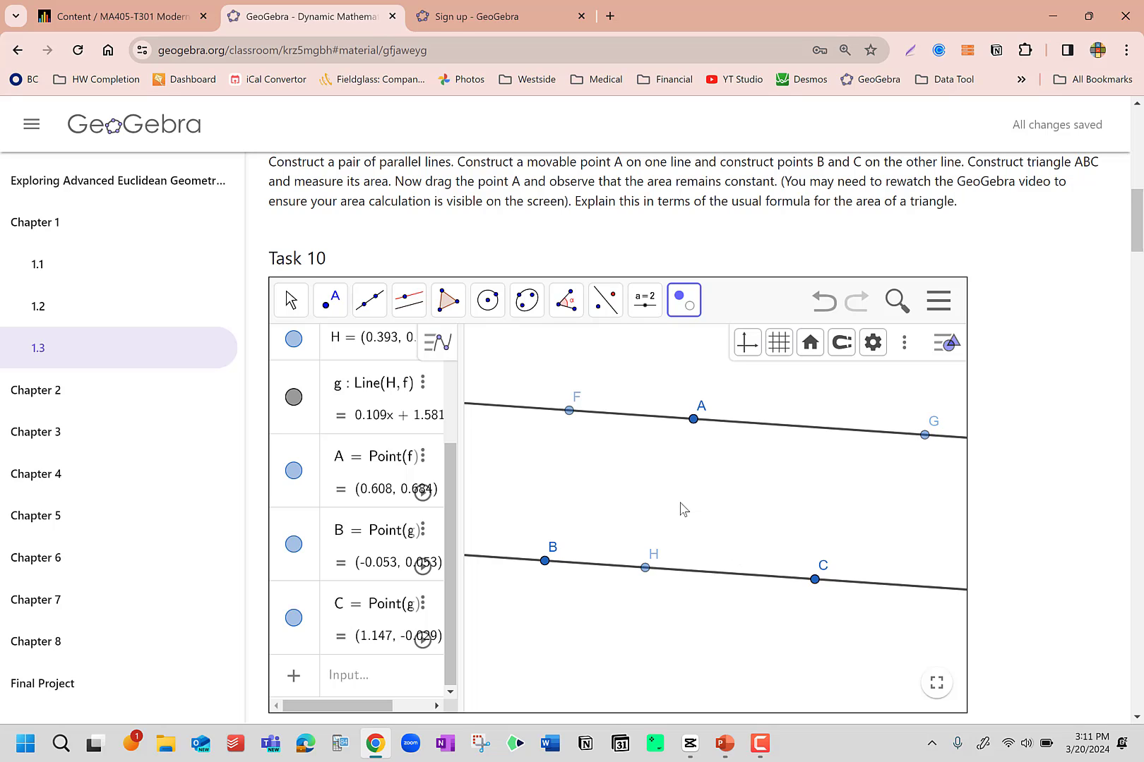
click(290, 300)
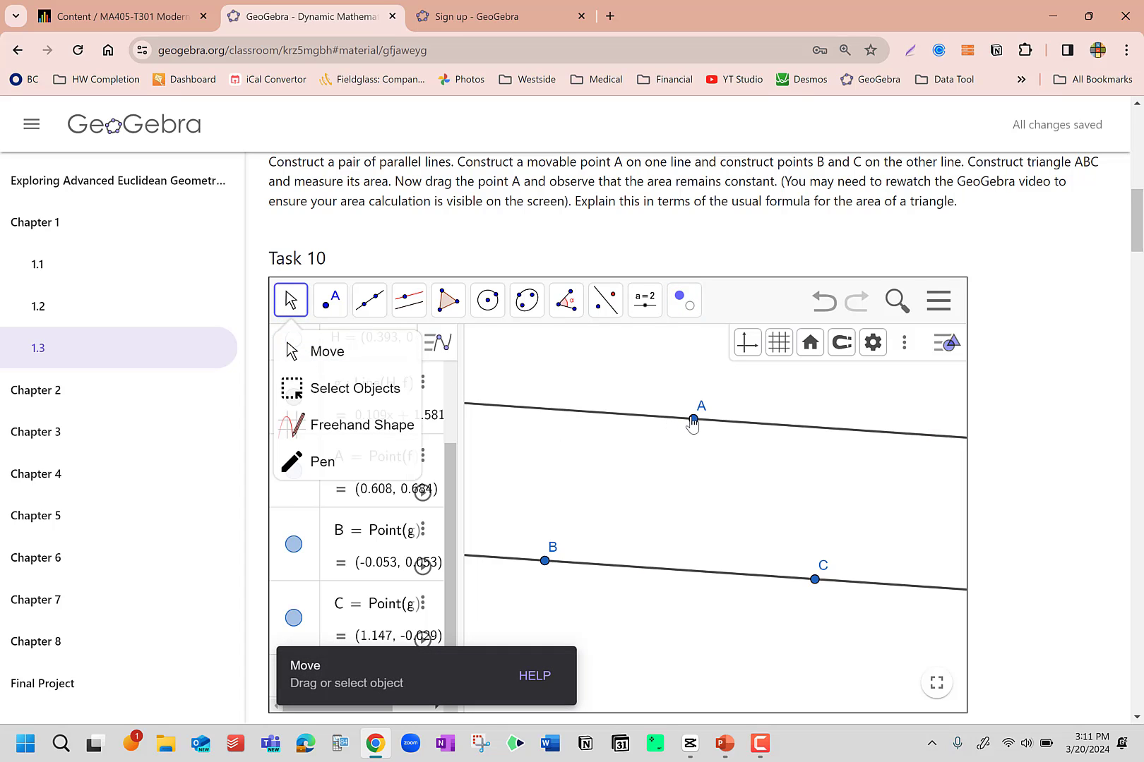
Step: Move A to about (0.50, 0.69) on the upper line, and B to about (-0.32, 0.07) and C to about (1.35, -0.04) on the lower line
drag(693, 422, 670, 418)
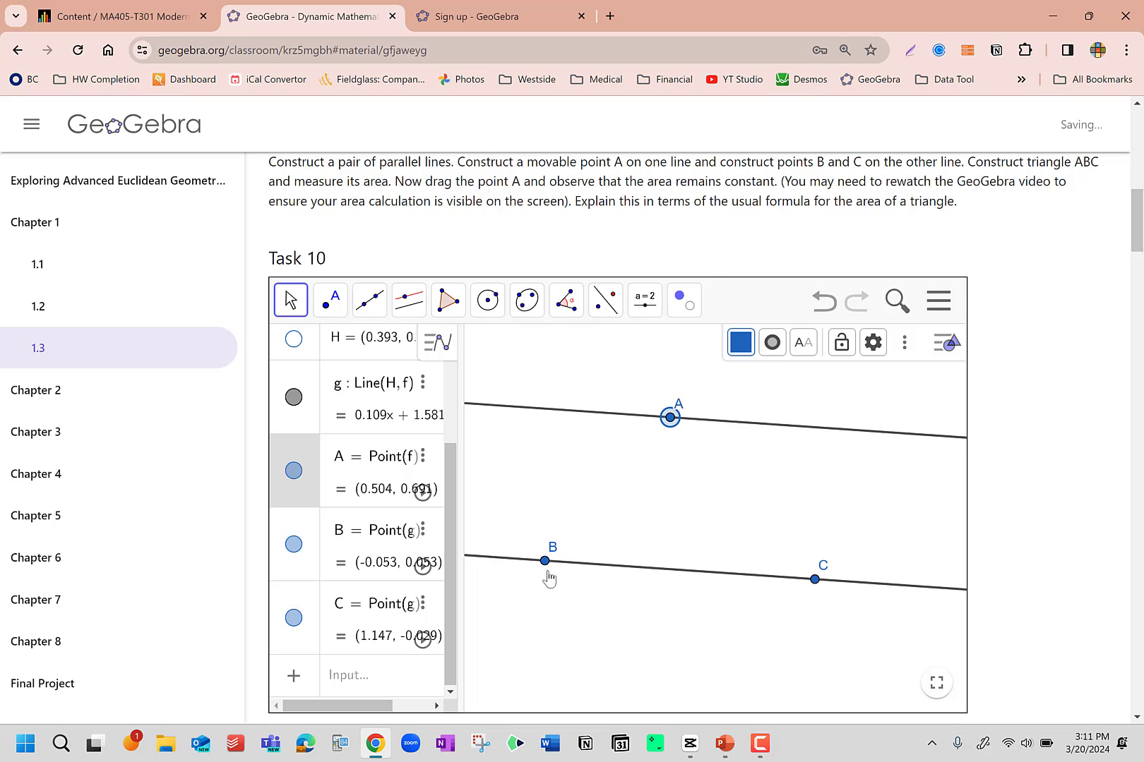
drag(547, 574, 486, 557)
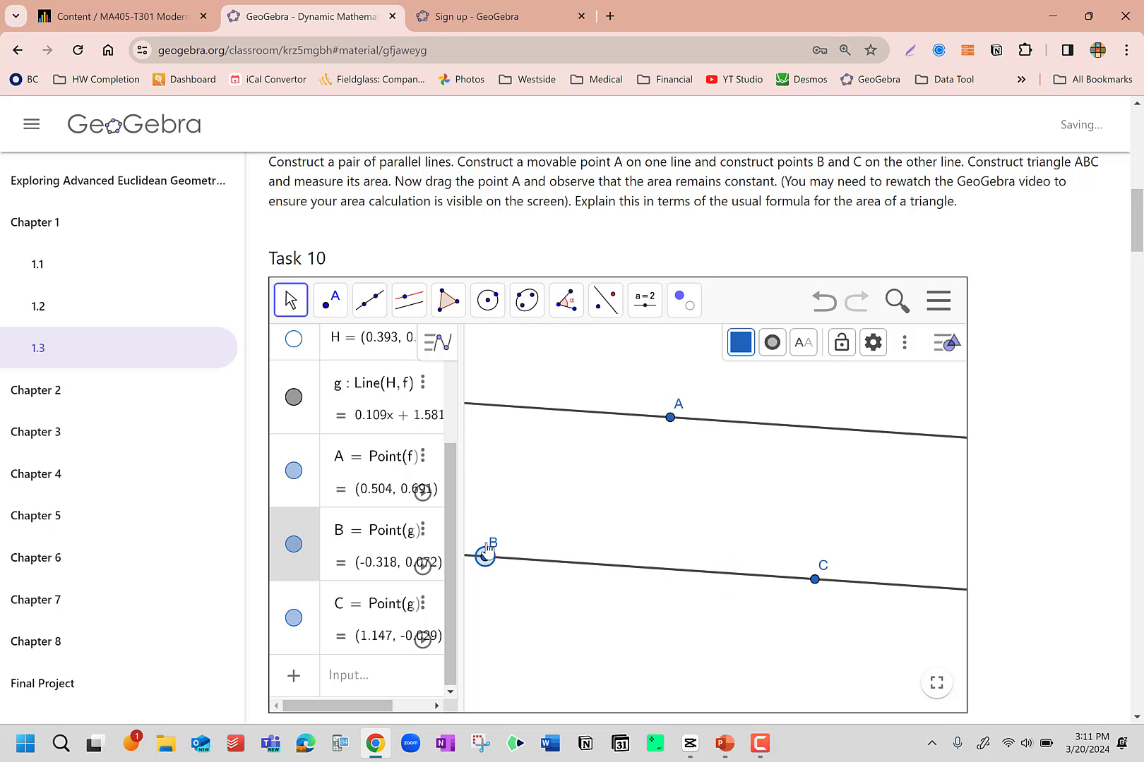
click(816, 583)
drag(818, 587, 860, 603)
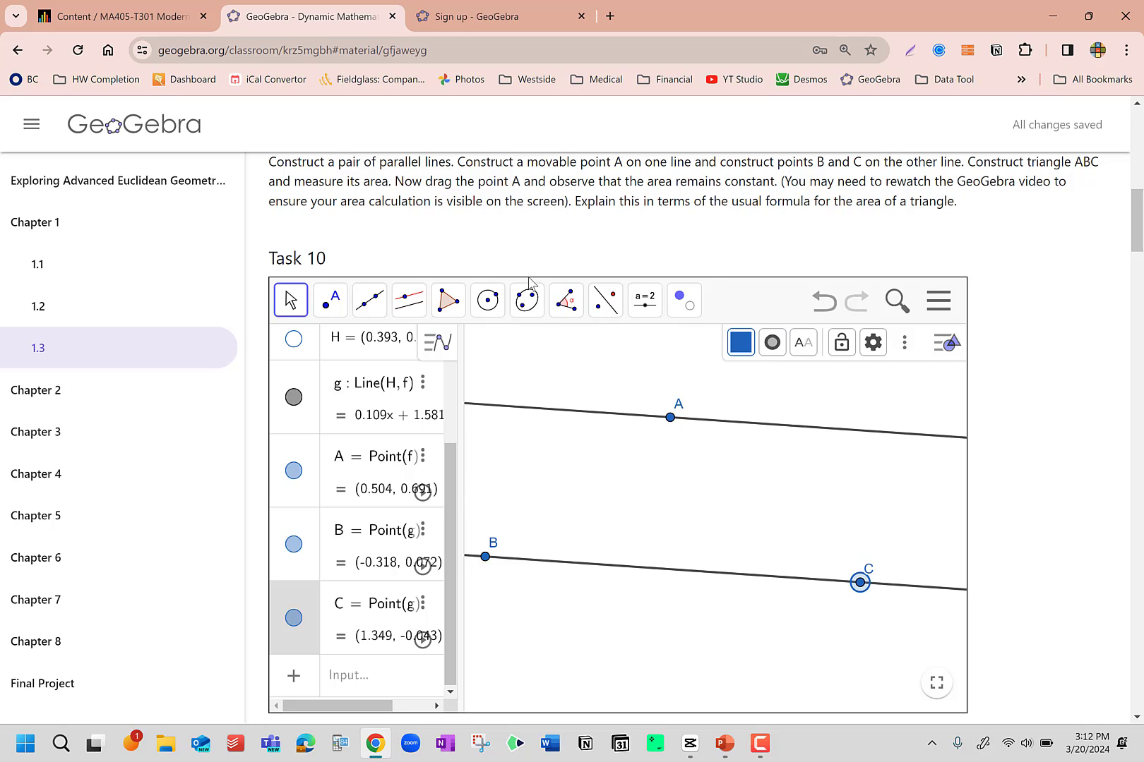
Step: Construct triangle ABC as a polygon through points A, B and C between the parallel lines
click(449, 302)
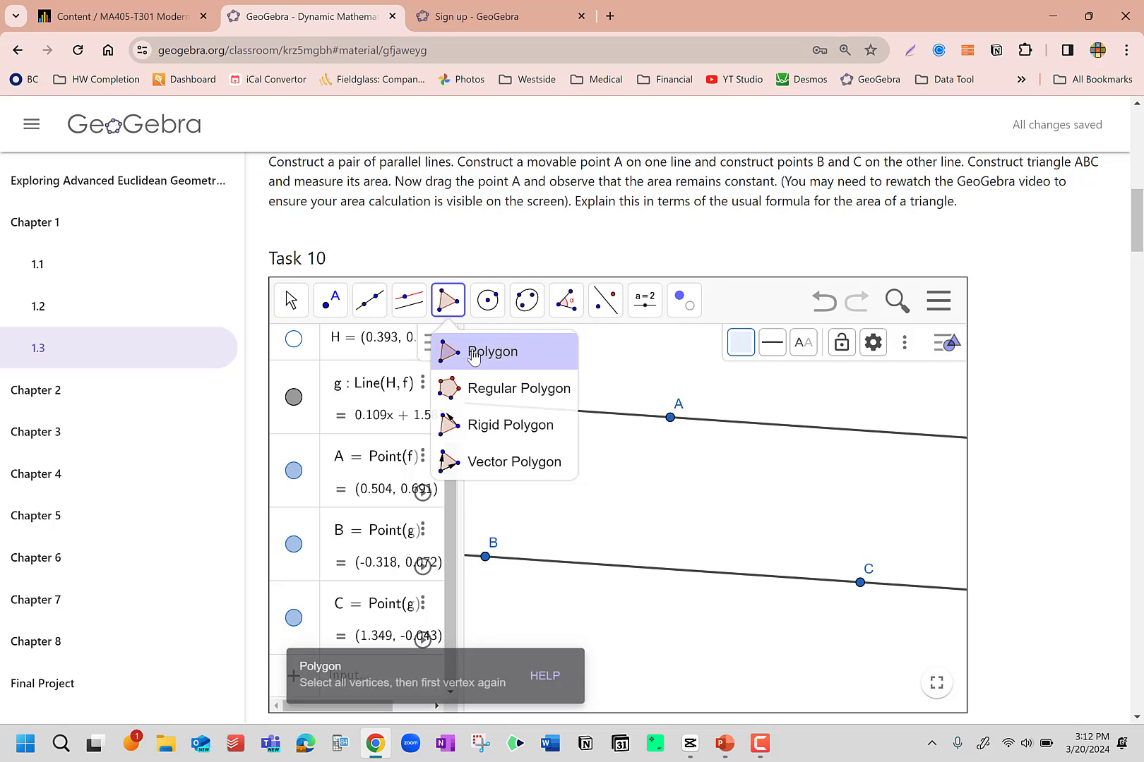
click(473, 356)
click(660, 425)
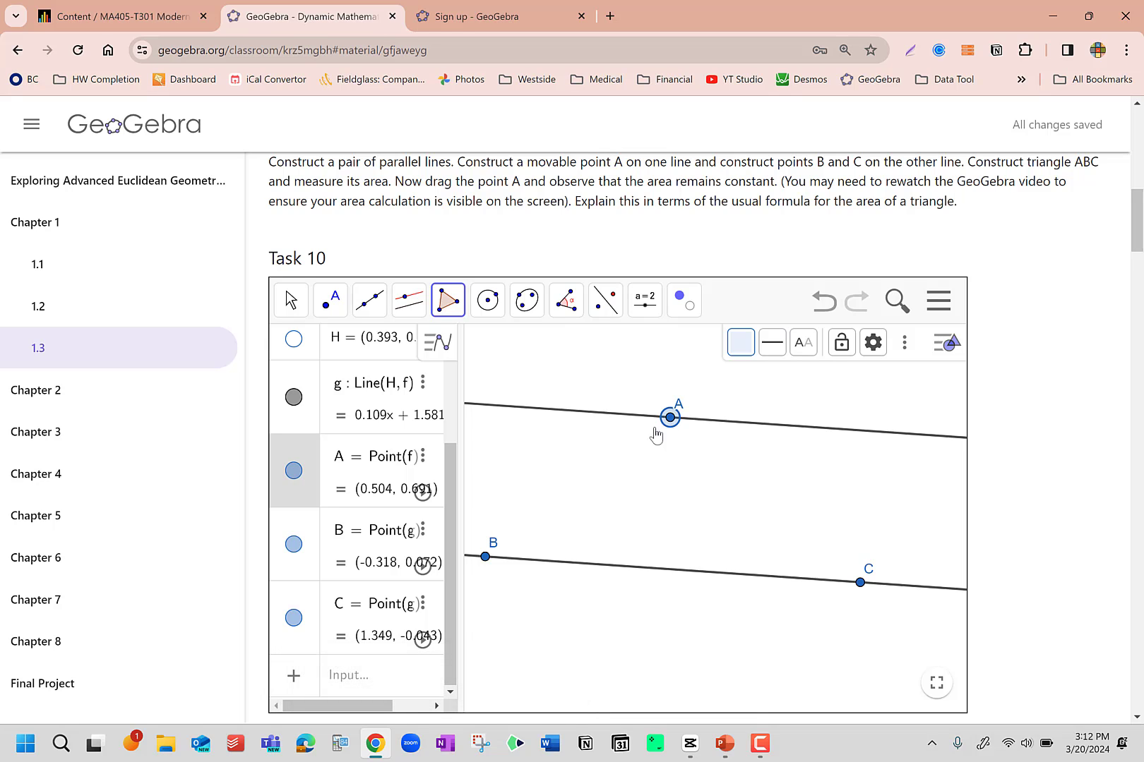
click(485, 556)
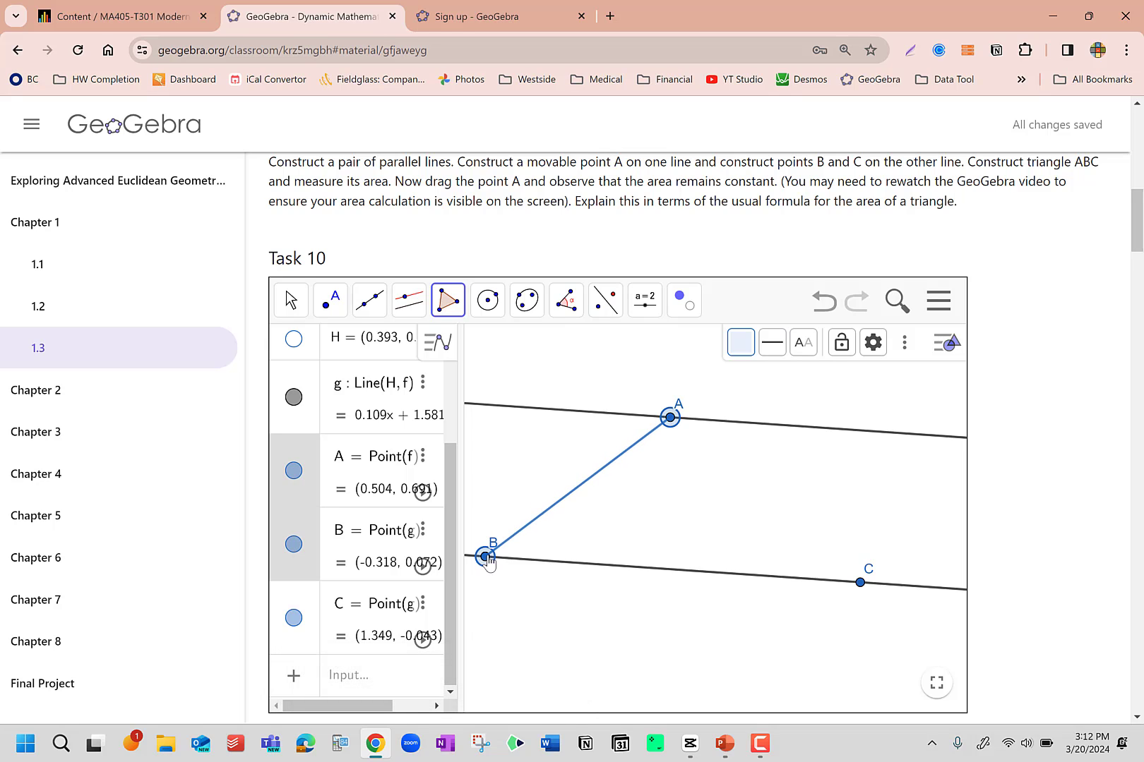
click(860, 583)
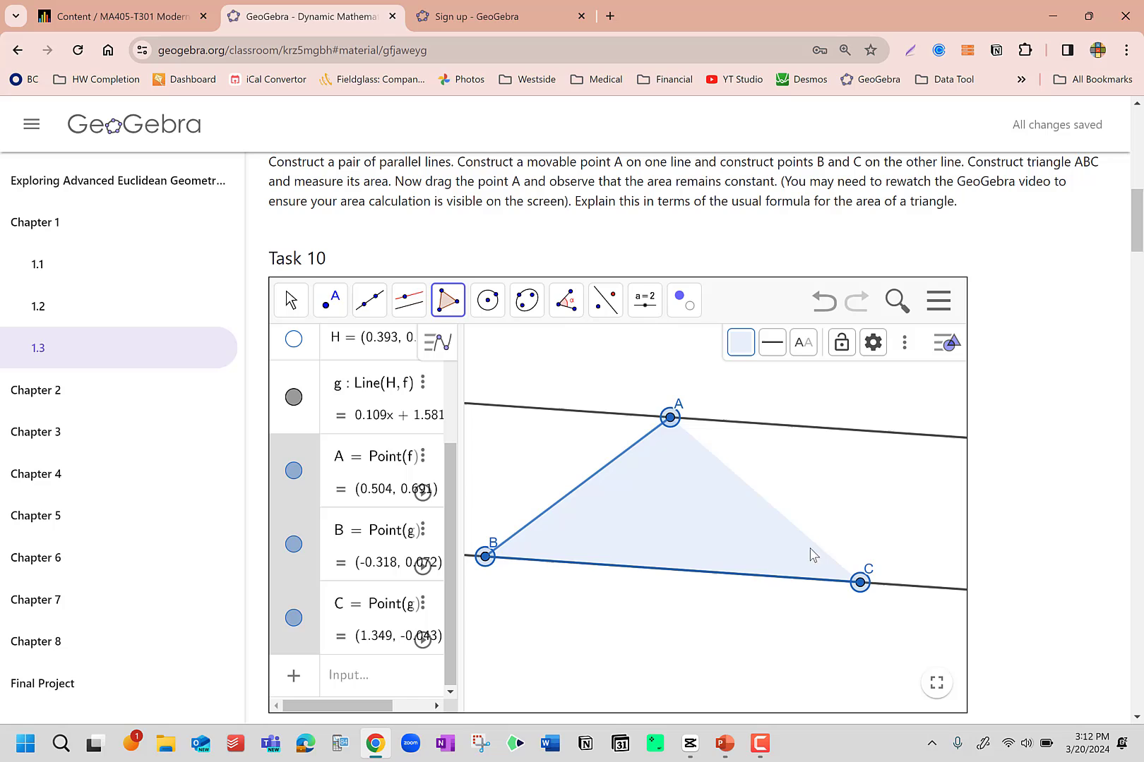
click(670, 418)
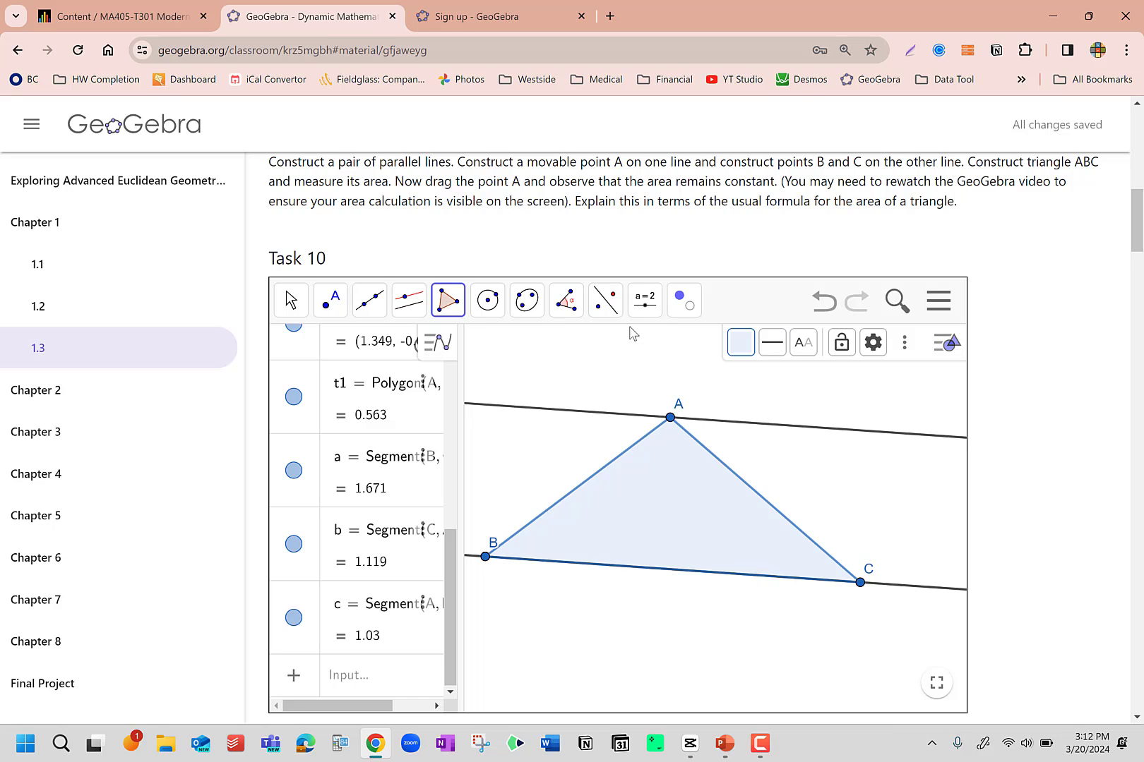
Step: Add an area measurement label inside triangle ABC and shift point A slightly along the upper line towards B to test it
click(573, 304)
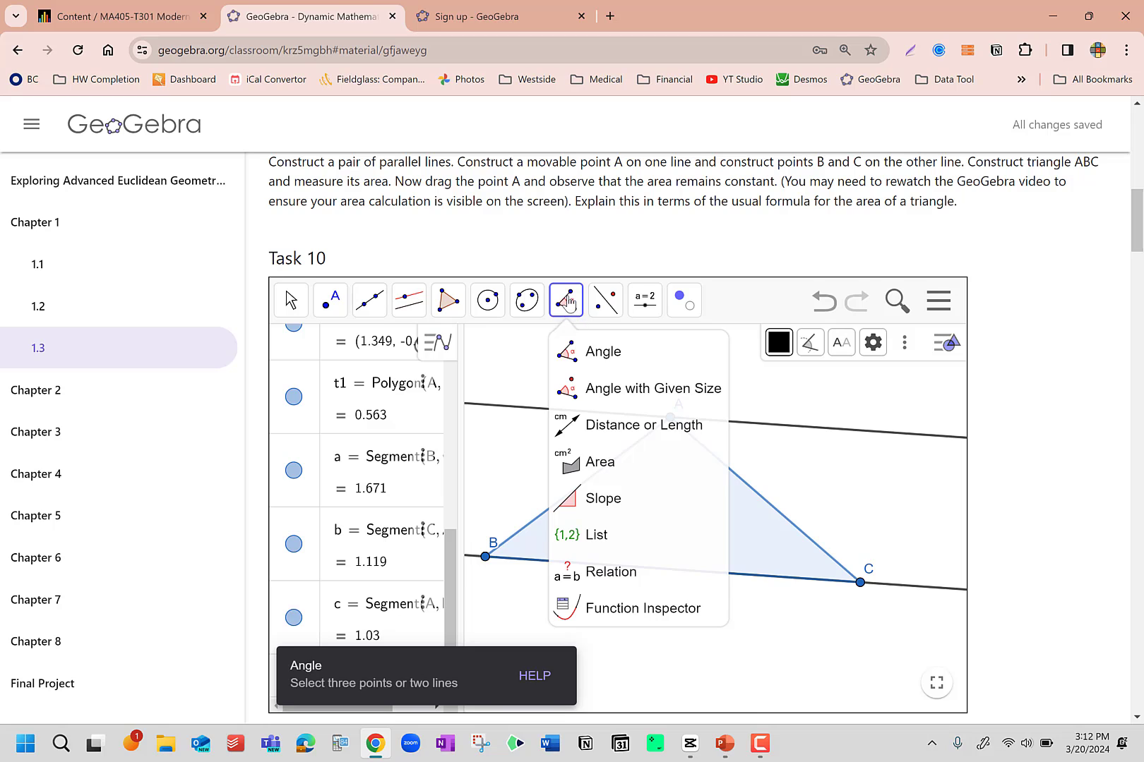
click(588, 463)
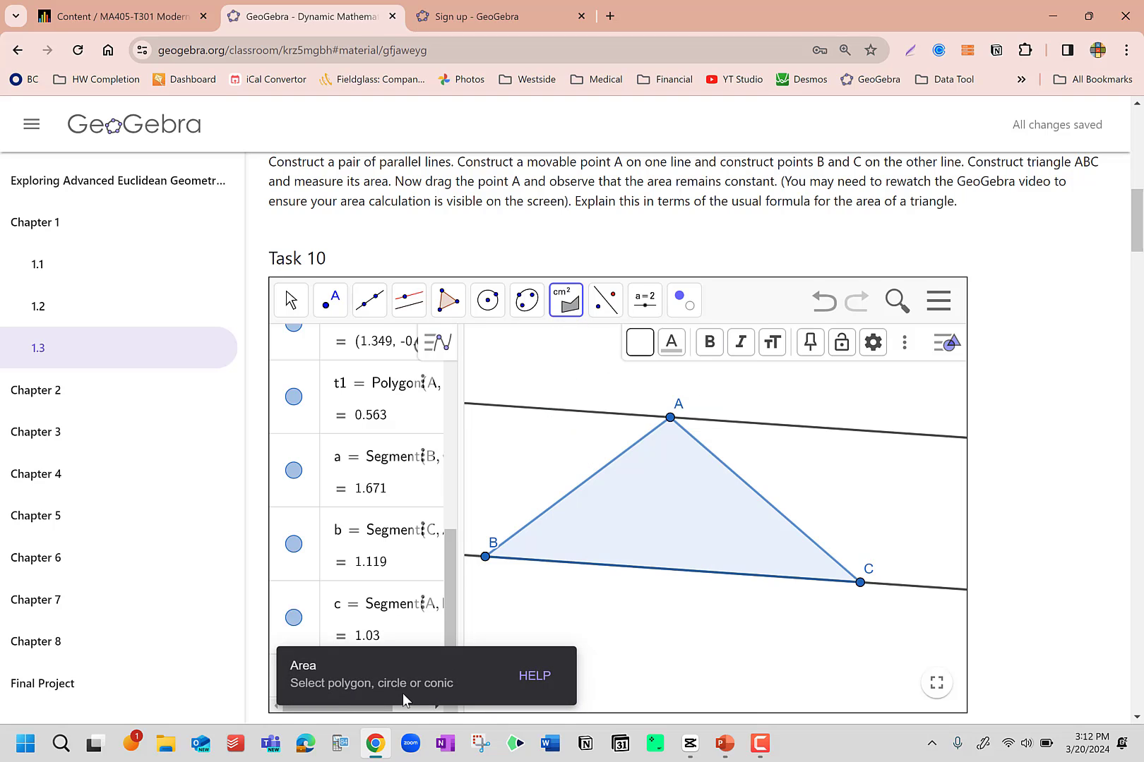
click(649, 540)
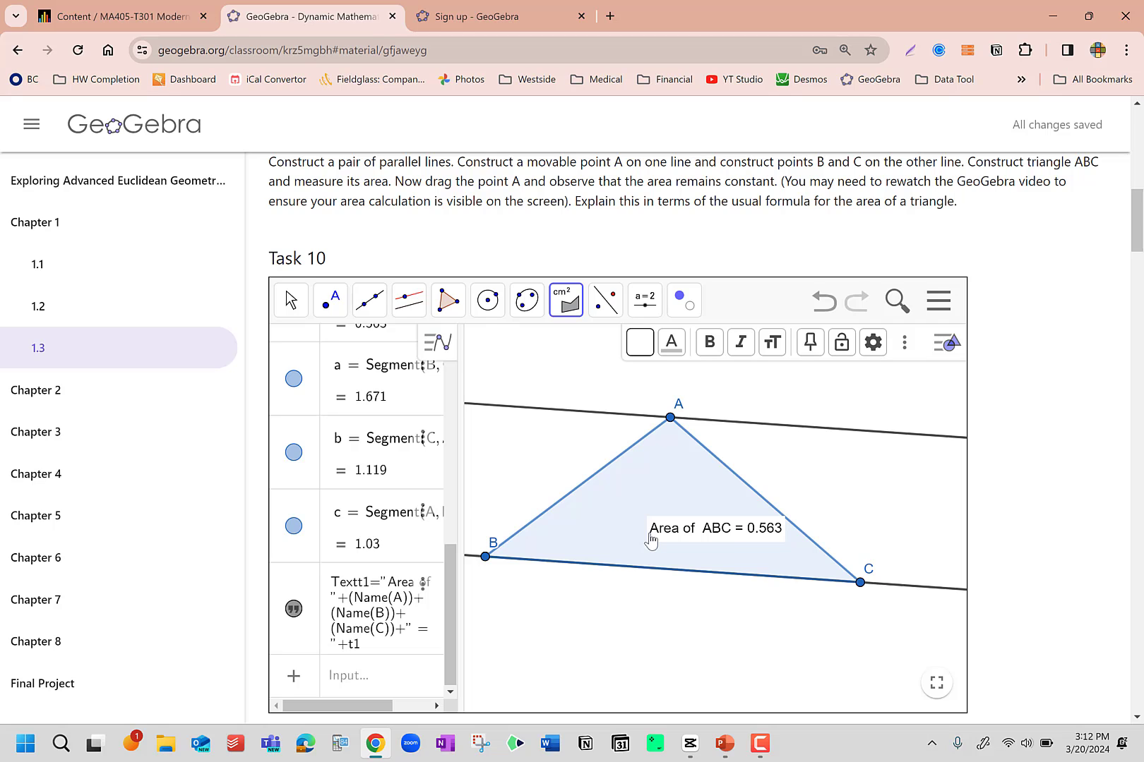
click(292, 300)
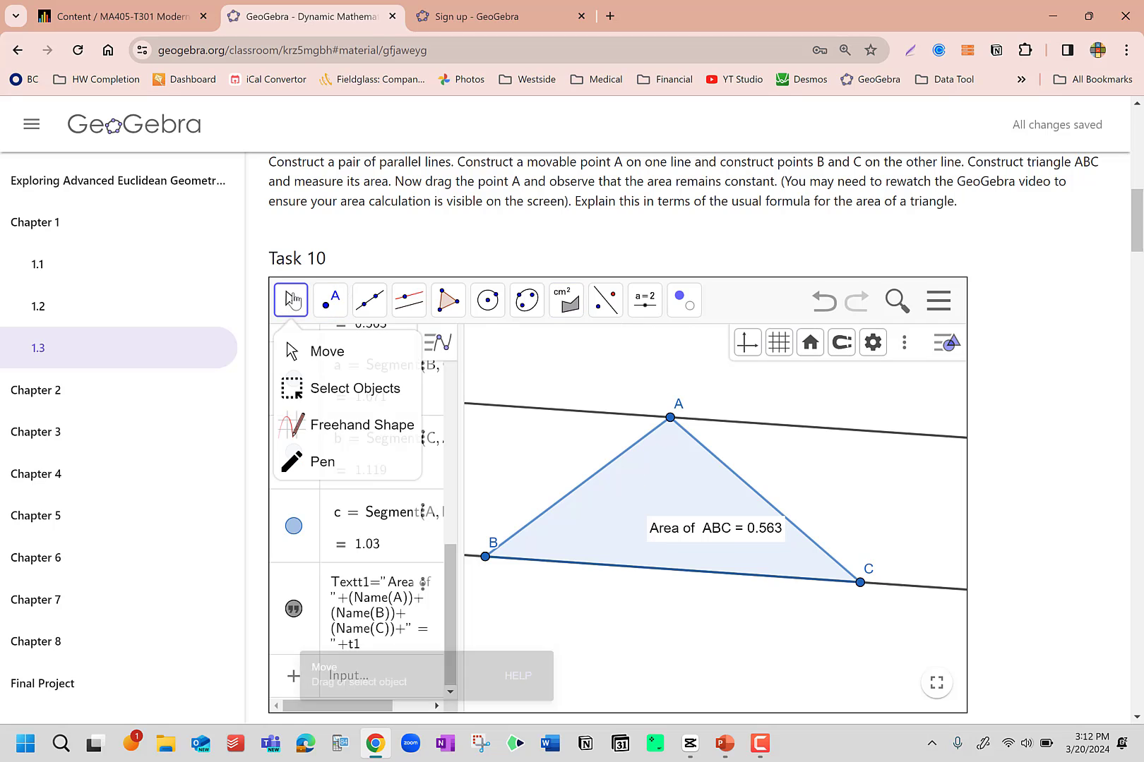
mouse_move(670, 417)
mouse_down()
mouse_move(882, 475)
mouse_move(681, 424)
mouse_move(480, 410)
mouse_move(814, 445)
mouse_move(895, 439)
mouse_move(567, 421)
mouse_move(773, 451)
mouse_move(791, 467)
mouse_move(651, 434)
mouse_move(648, 420)
mouse_up()
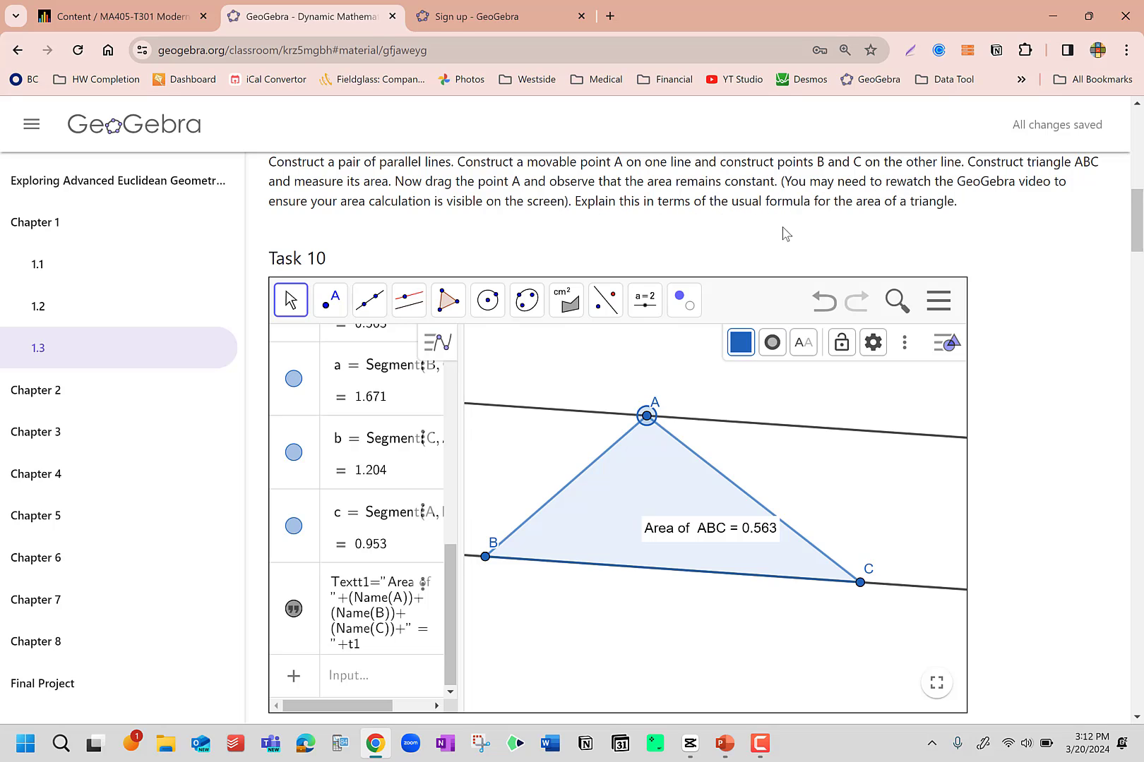
click(633, 309)
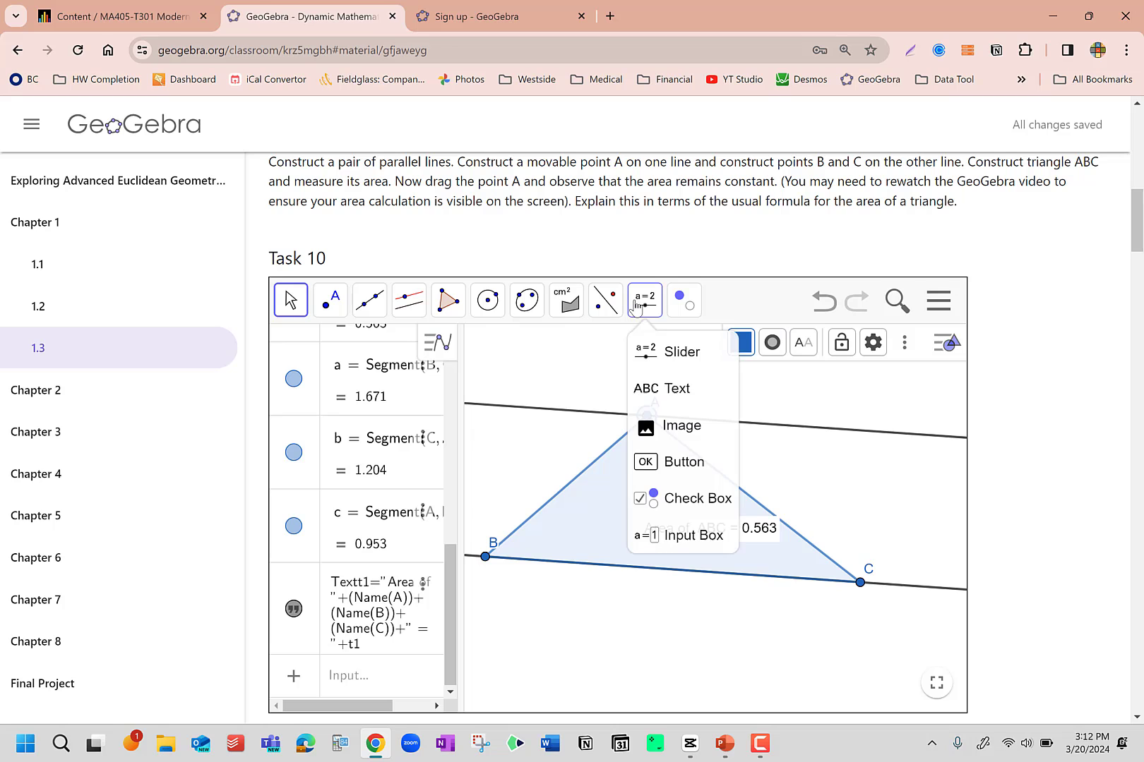
click(652, 389)
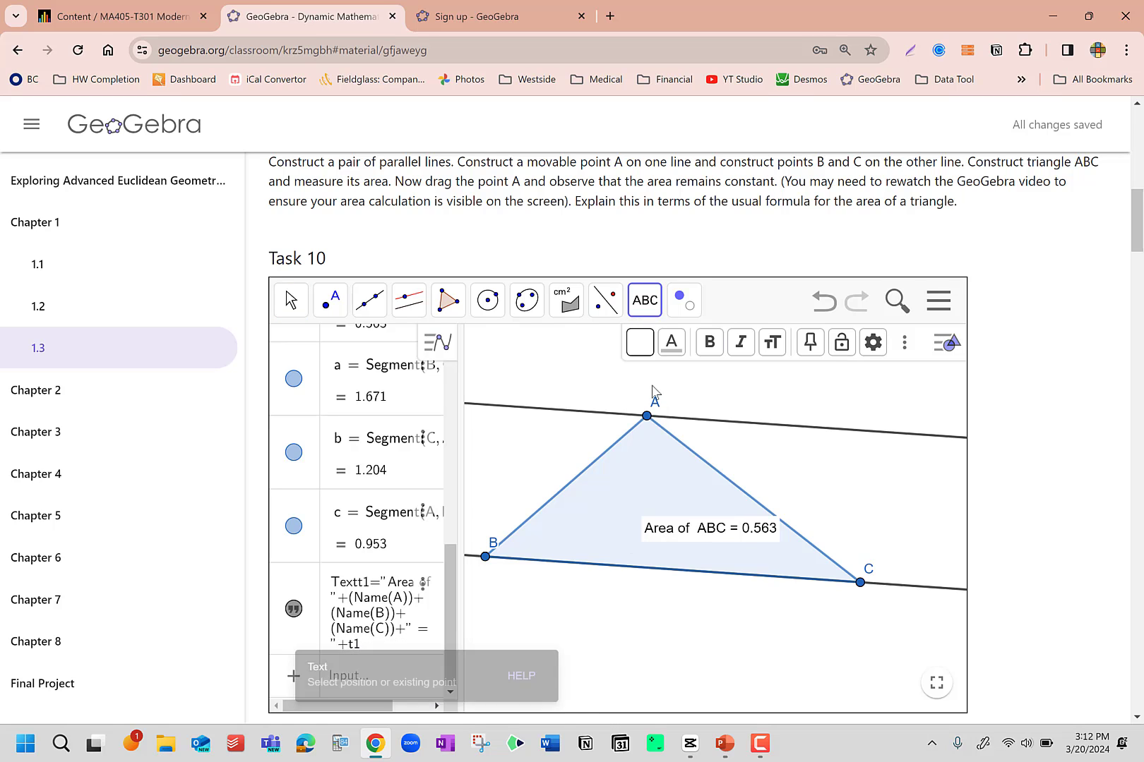
click(539, 612)
click(536, 542)
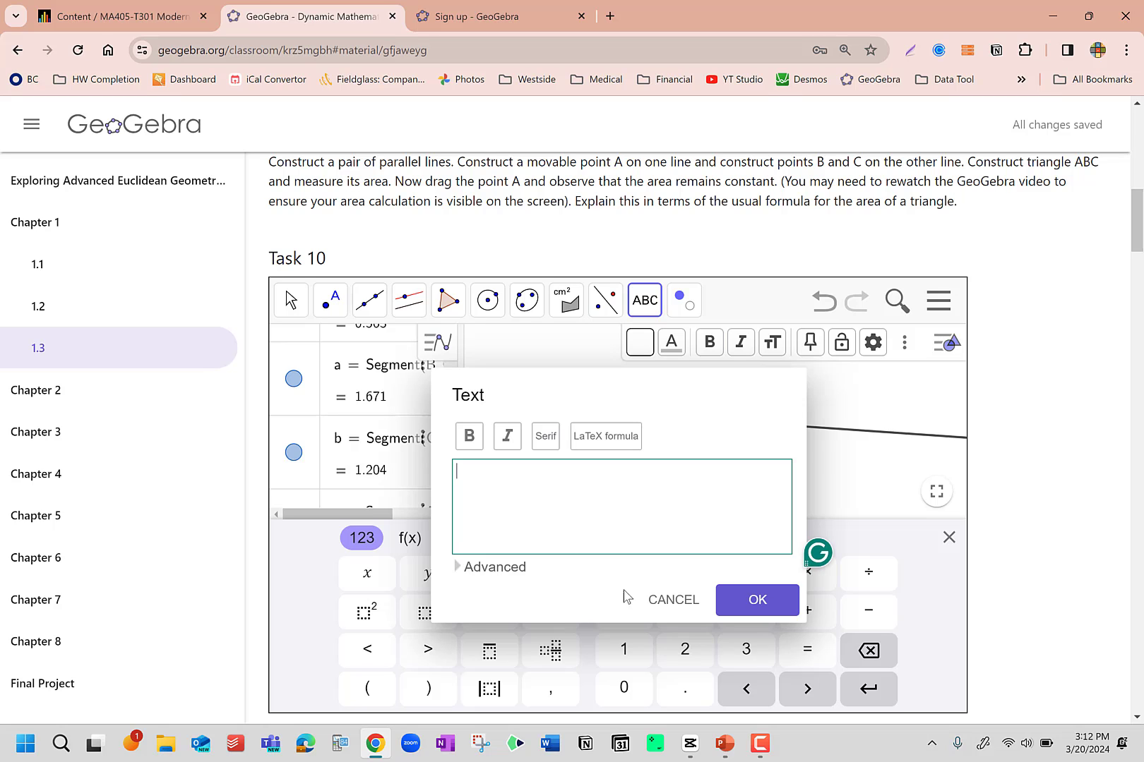
click(660, 610)
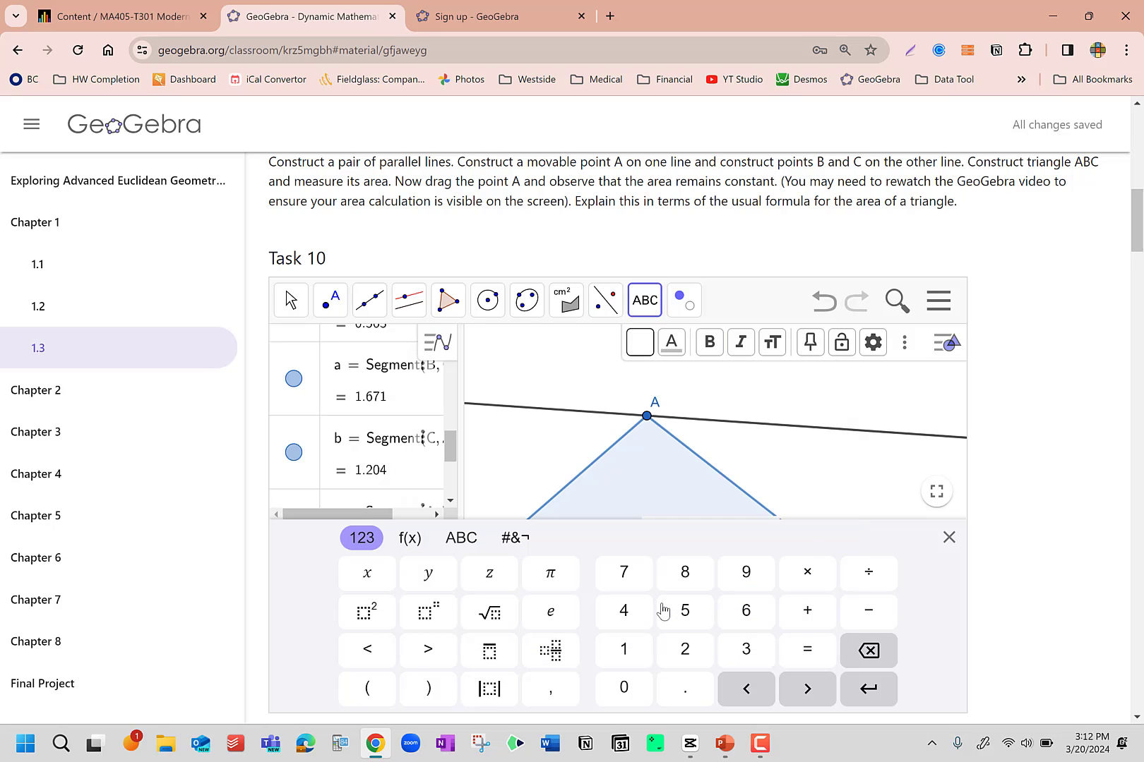
click(950, 541)
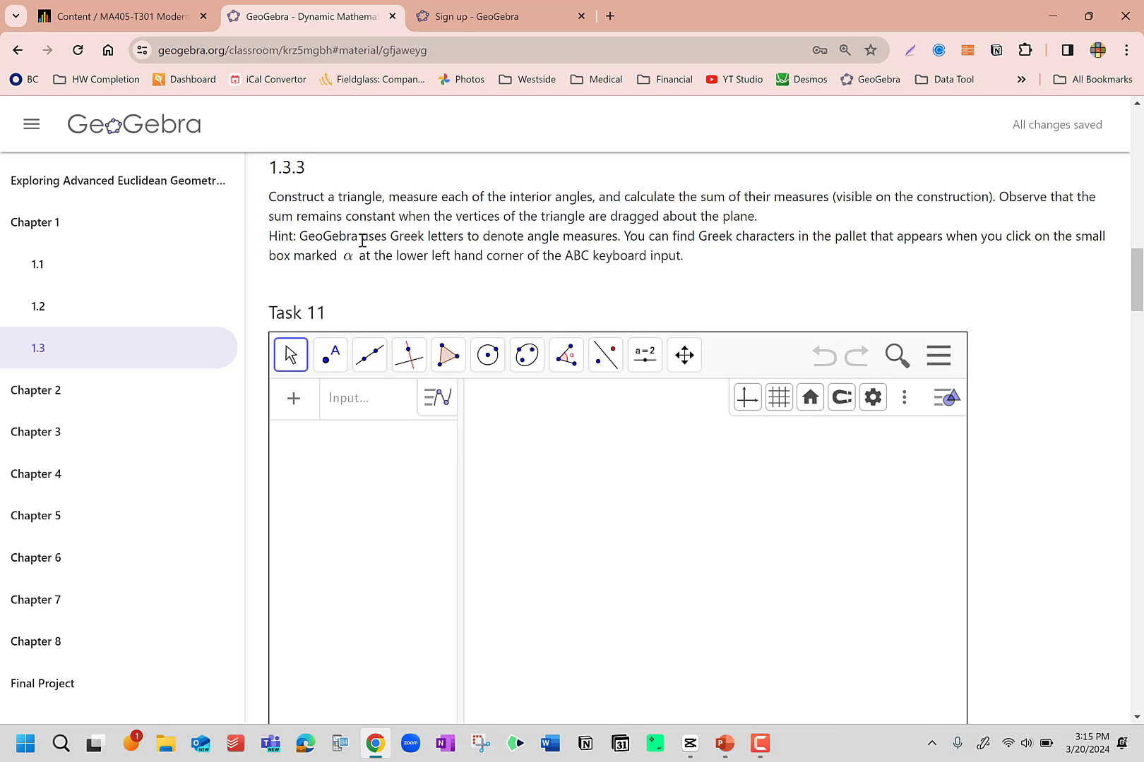
Step: Draw triangle ABC in the Task 11 construction with sides AB about 4.5, BC about 7.2 and CA about 6.6 units
click(447, 355)
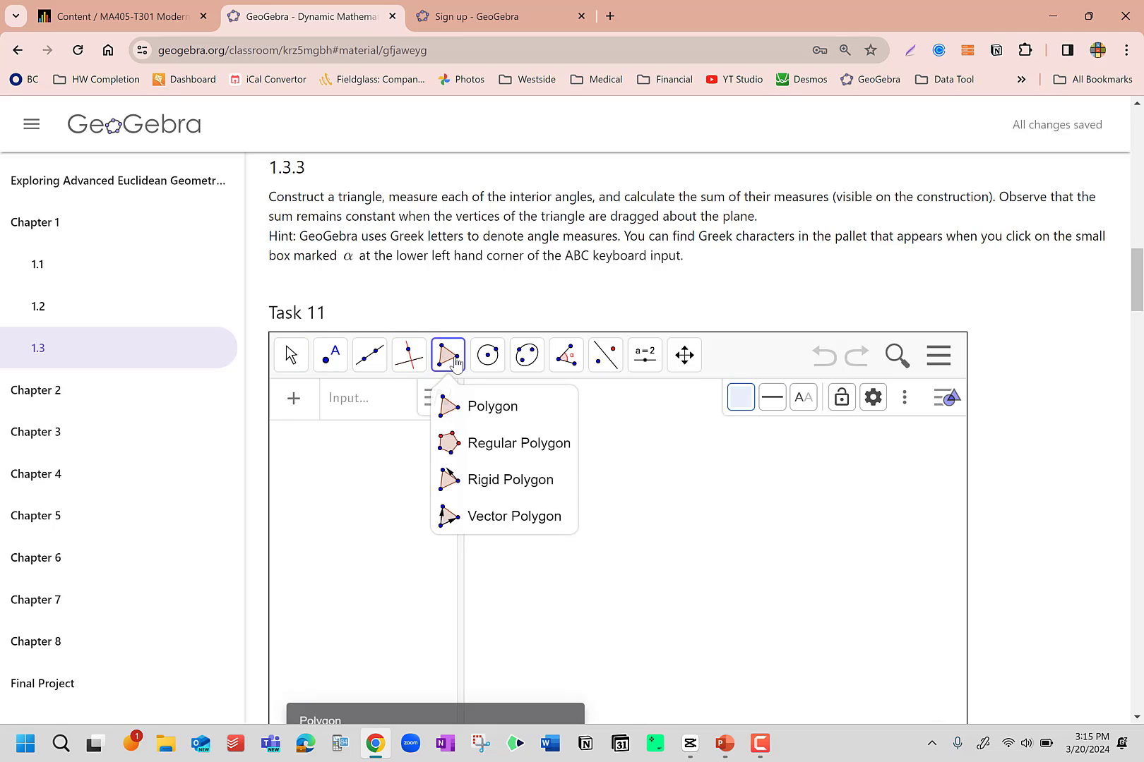
click(475, 409)
click(617, 462)
click(539, 622)
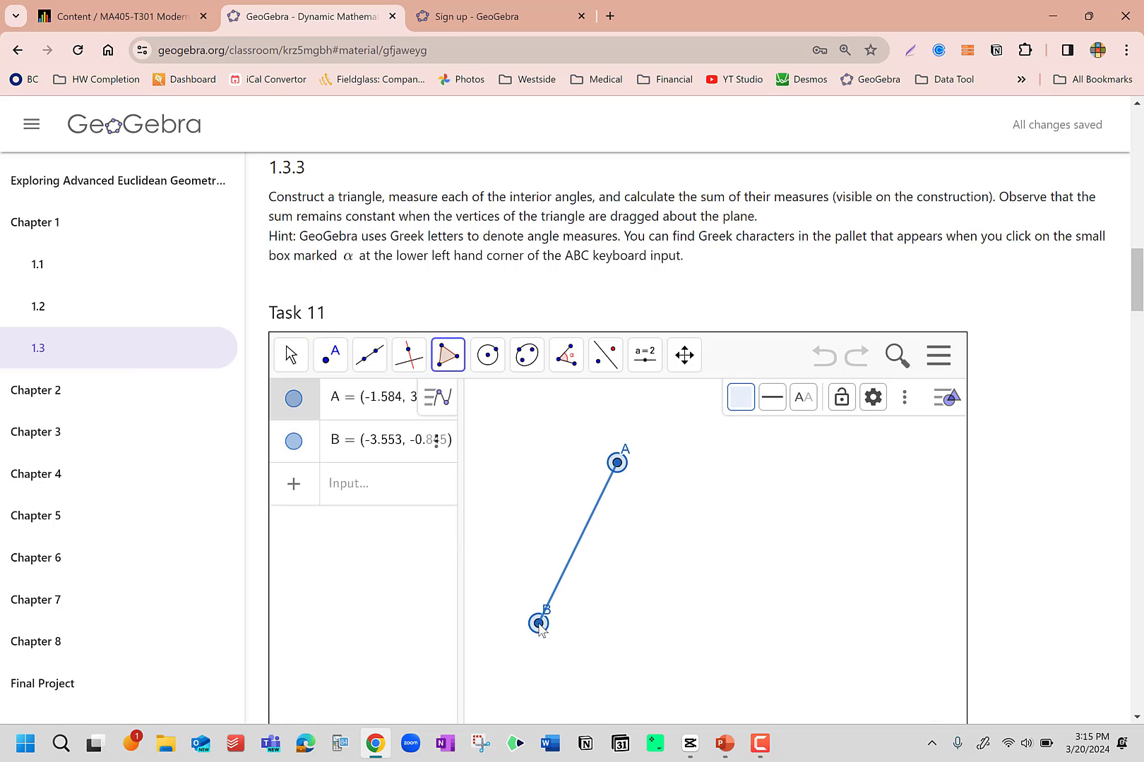
click(825, 627)
click(617, 463)
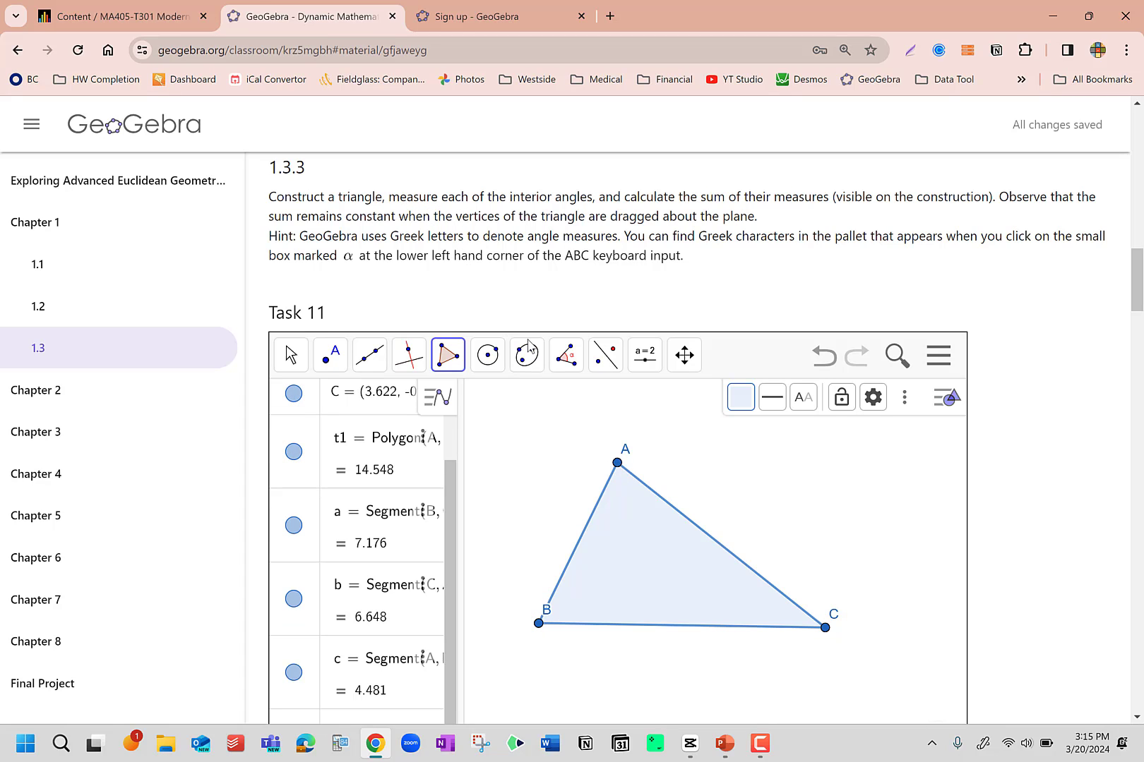
Step: Measure the interior angle at vertex A of the Task 11 triangle using points B, A and C
click(566, 354)
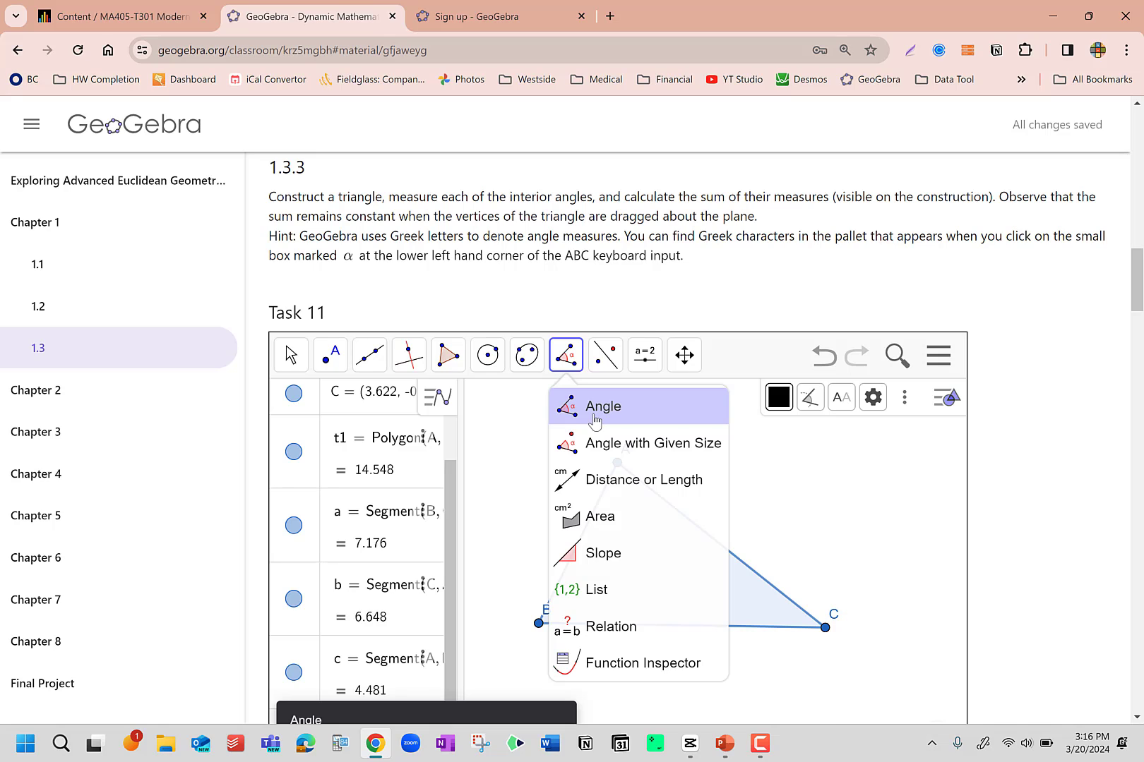
click(595, 420)
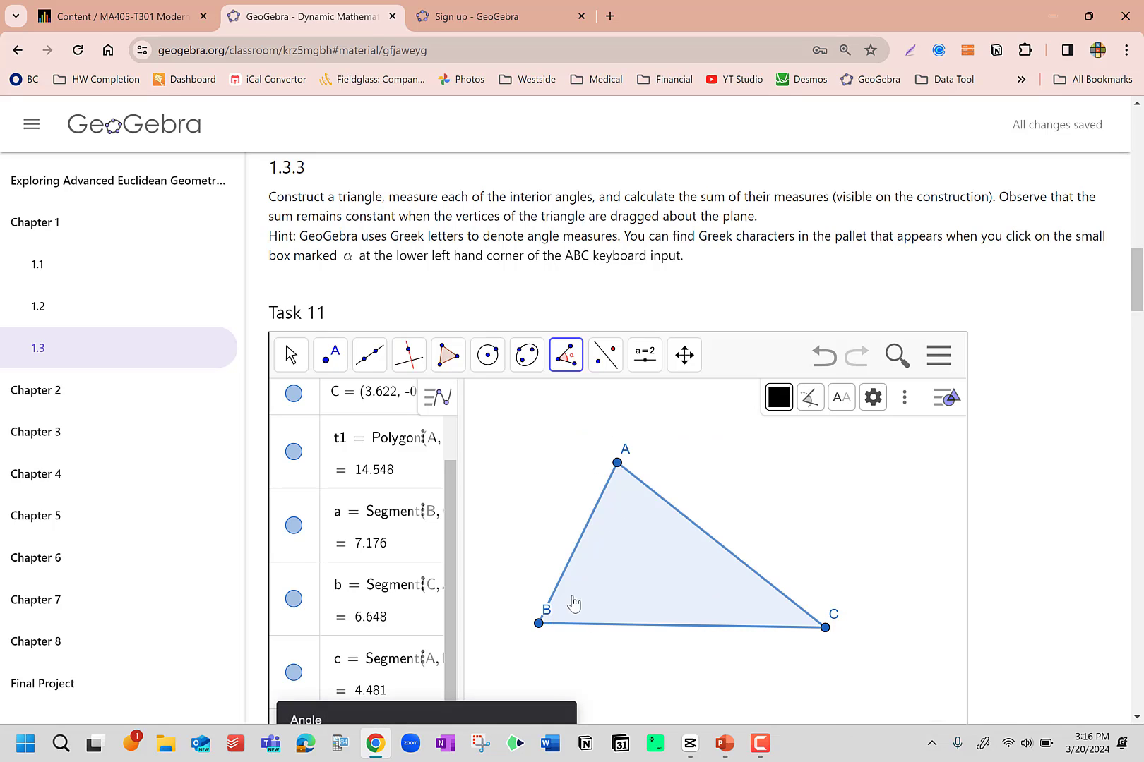
click(538, 623)
click(617, 464)
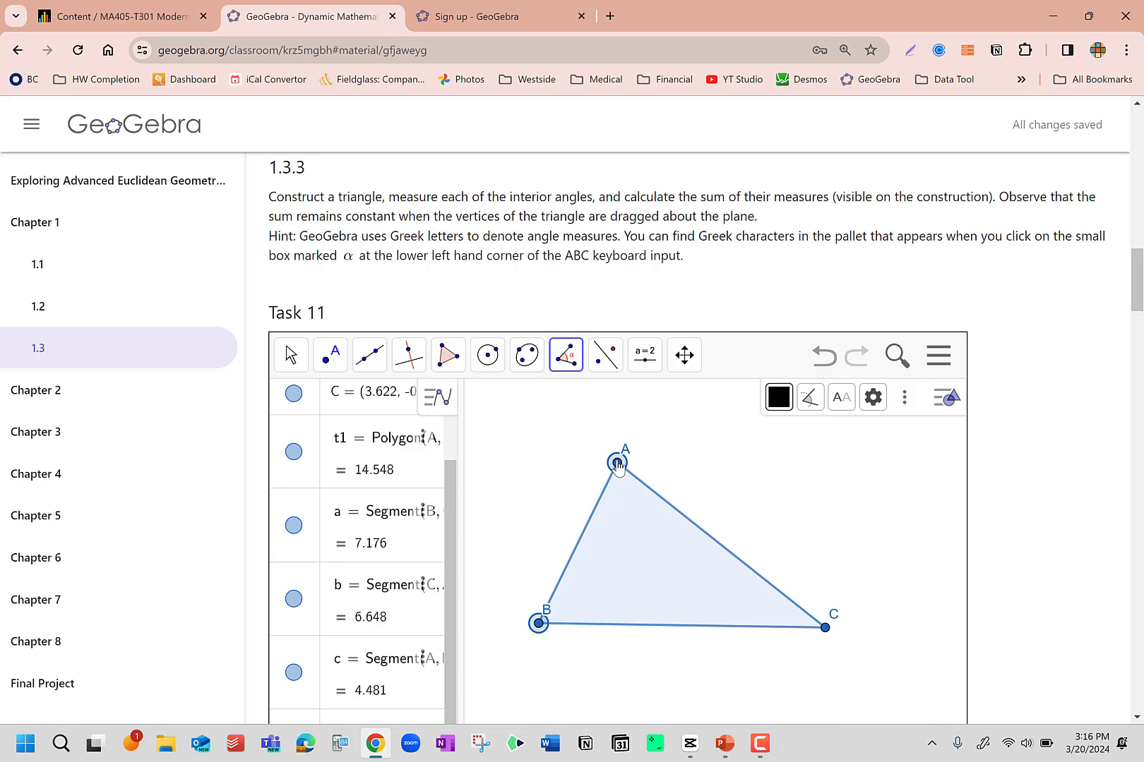
click(824, 627)
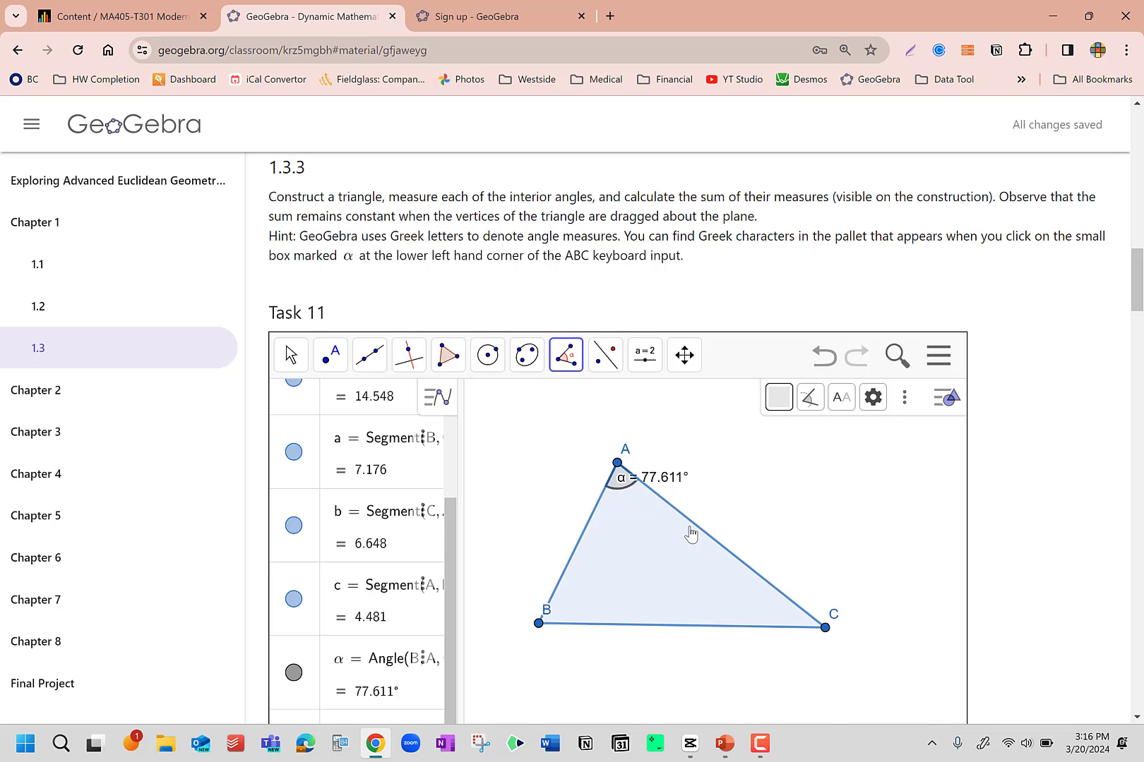
Step: Try to measure an angle of the triangle through points C, A and B, and undo the result
click(825, 627)
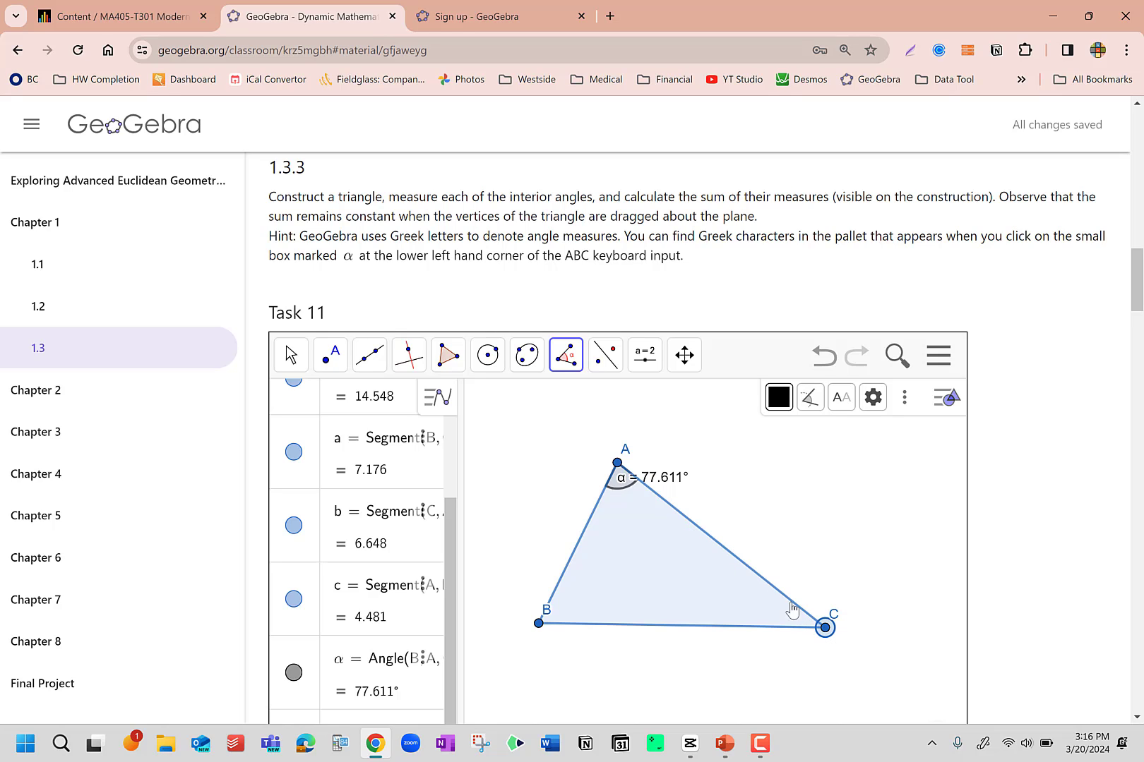
click(618, 464)
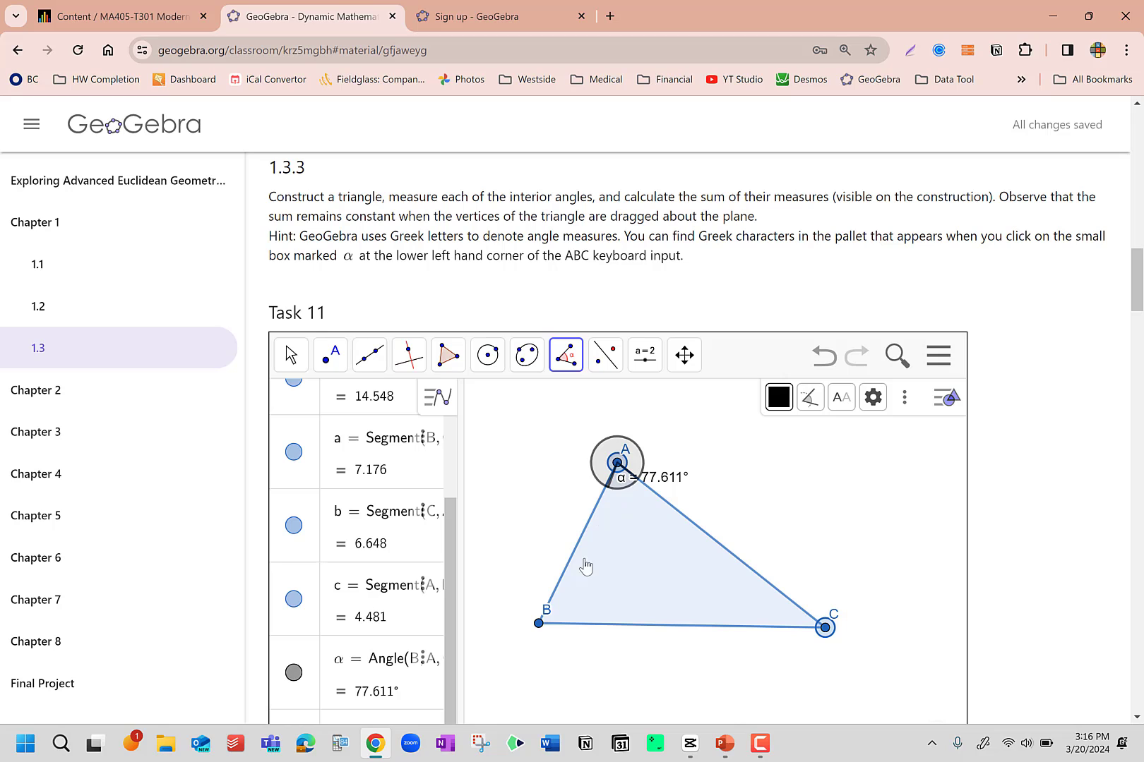
click(539, 624)
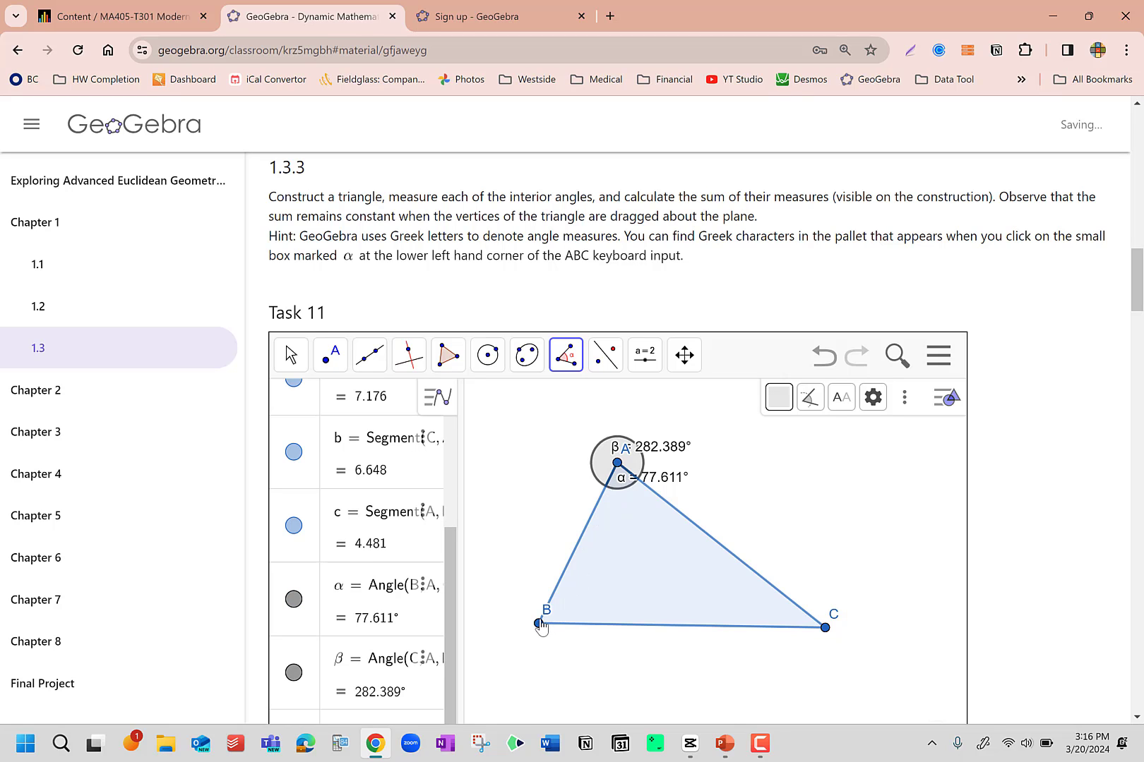
click(827, 362)
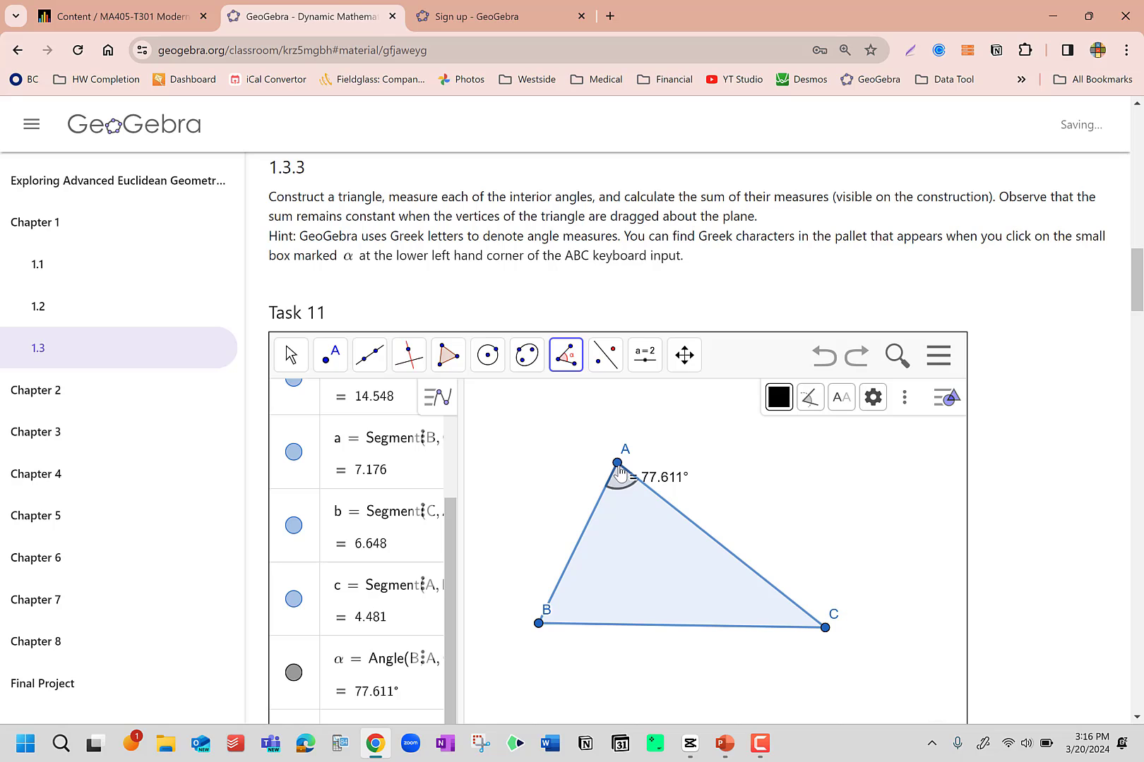
Step: Measure the interior angle at vertex C of the Task 11 triangle using points A, C and B
click(617, 465)
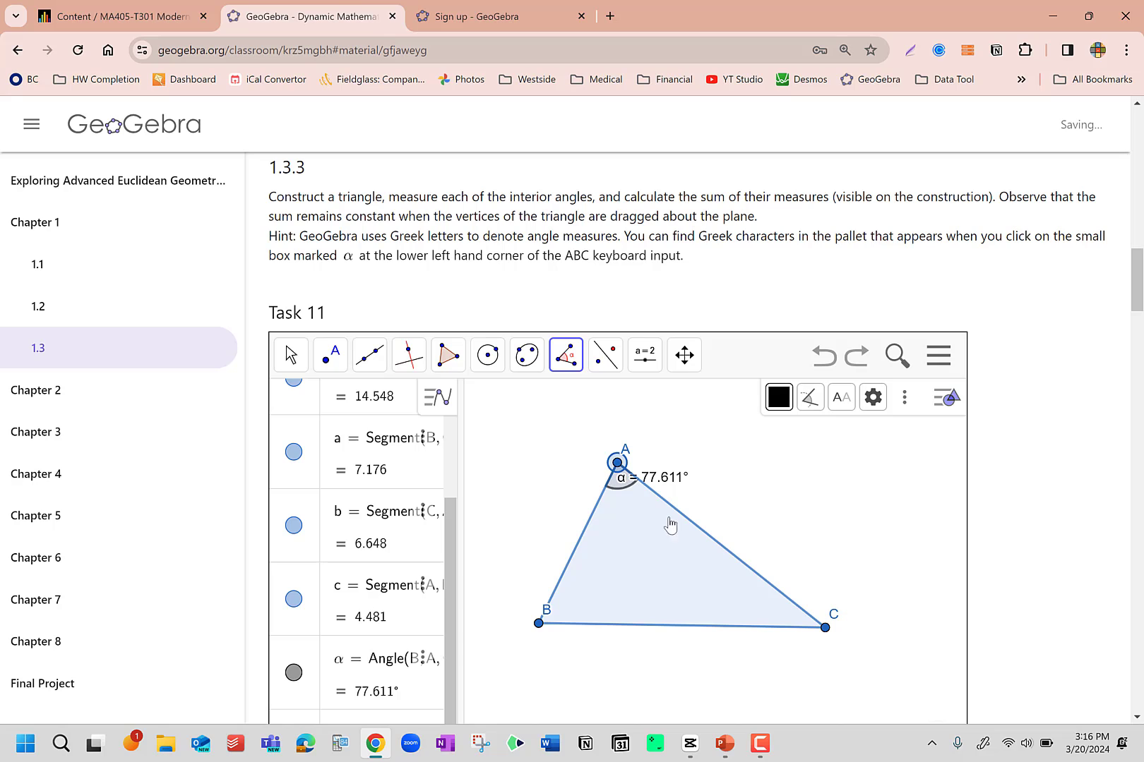
click(825, 629)
click(539, 624)
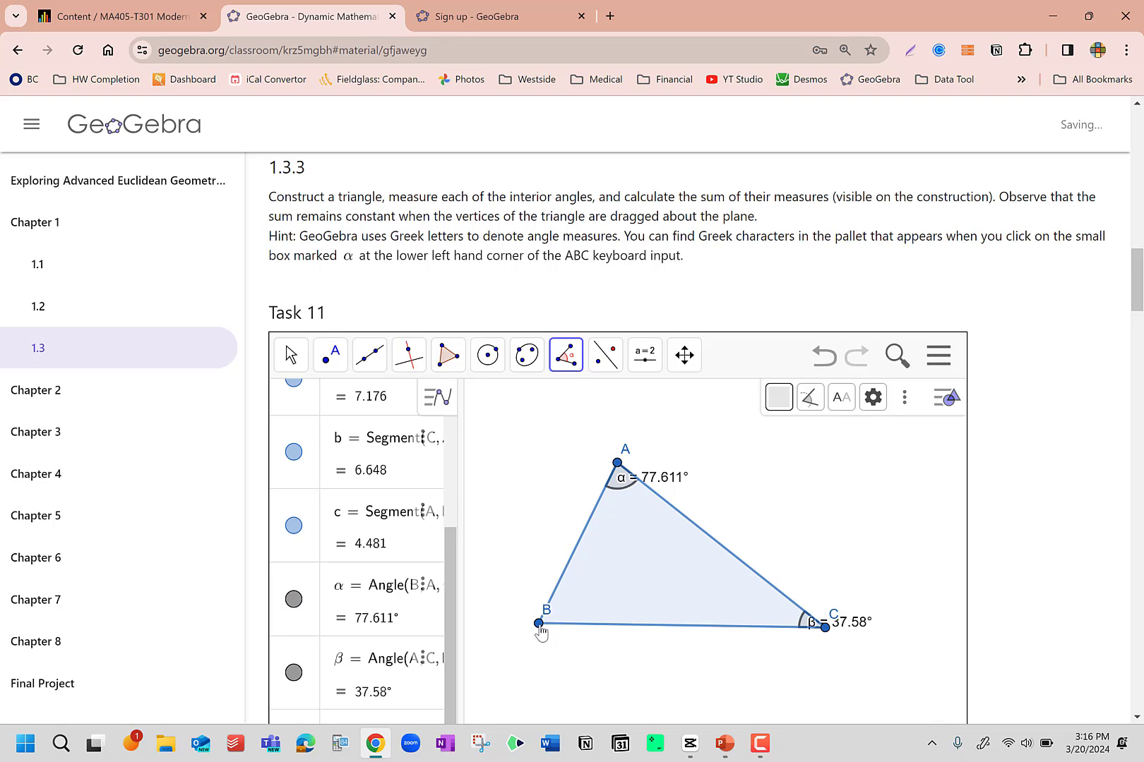
Step: Try another angle measurement through points A, C and B, and undo the duplicate angle at vertex C
click(618, 464)
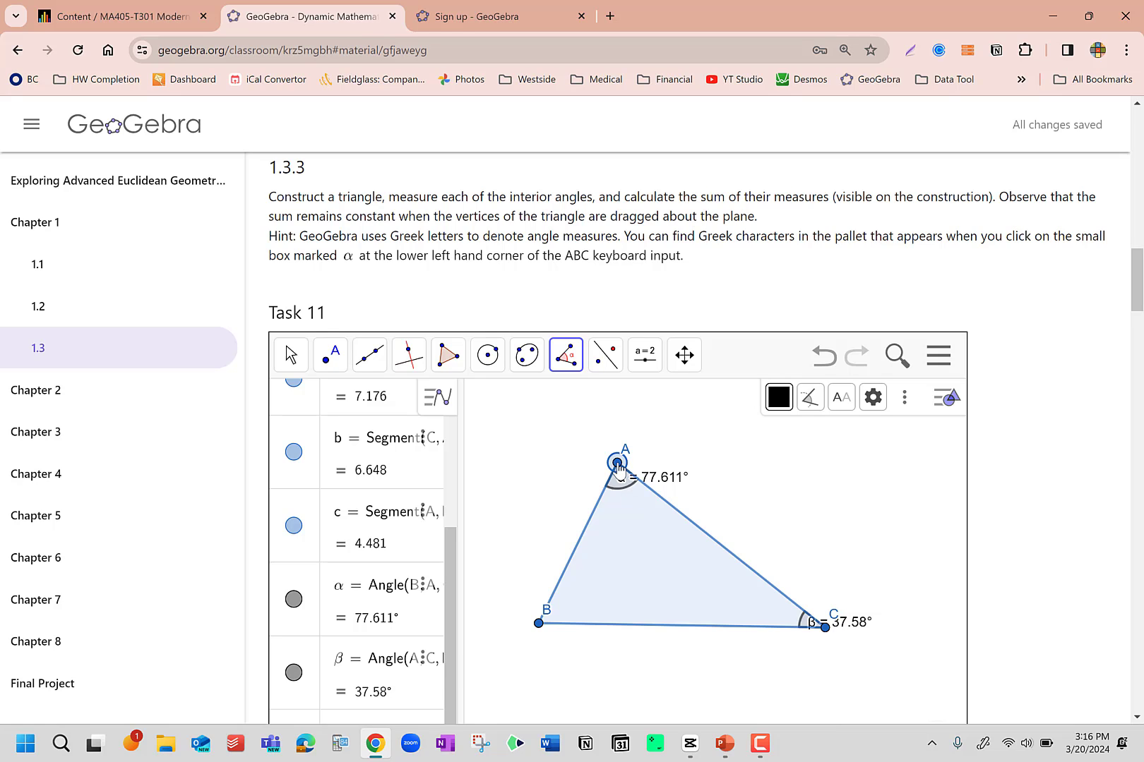
click(825, 628)
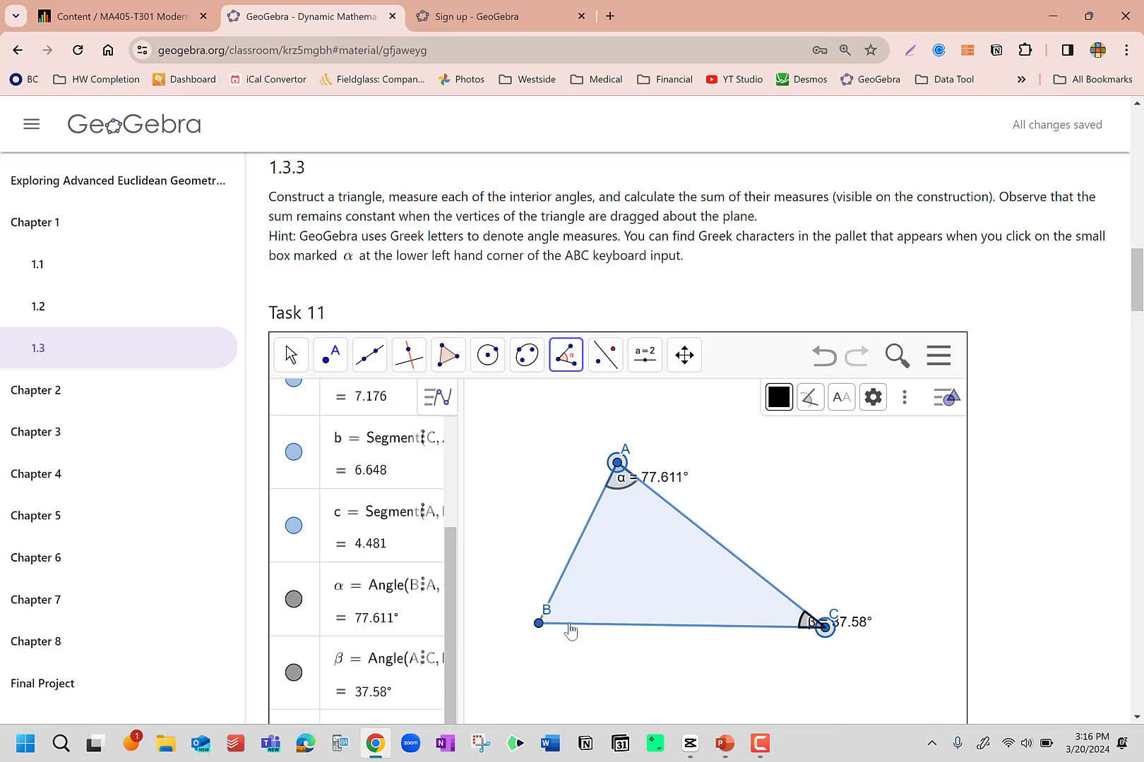
click(538, 624)
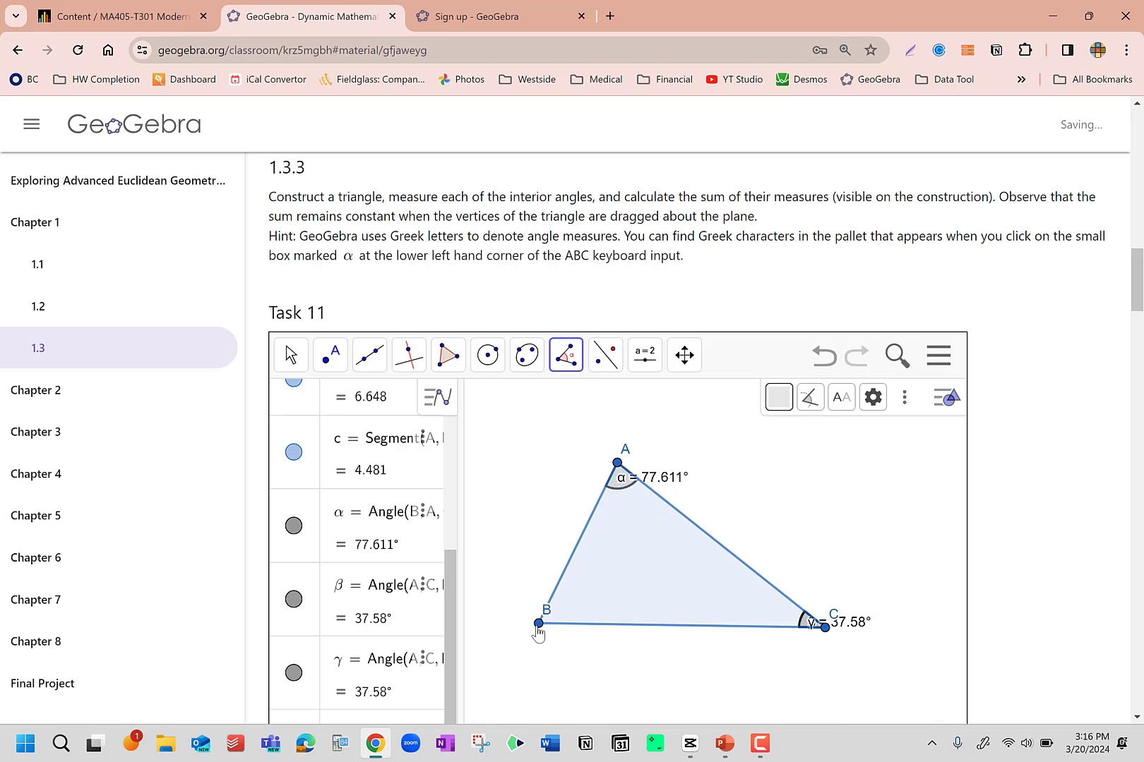
click(823, 355)
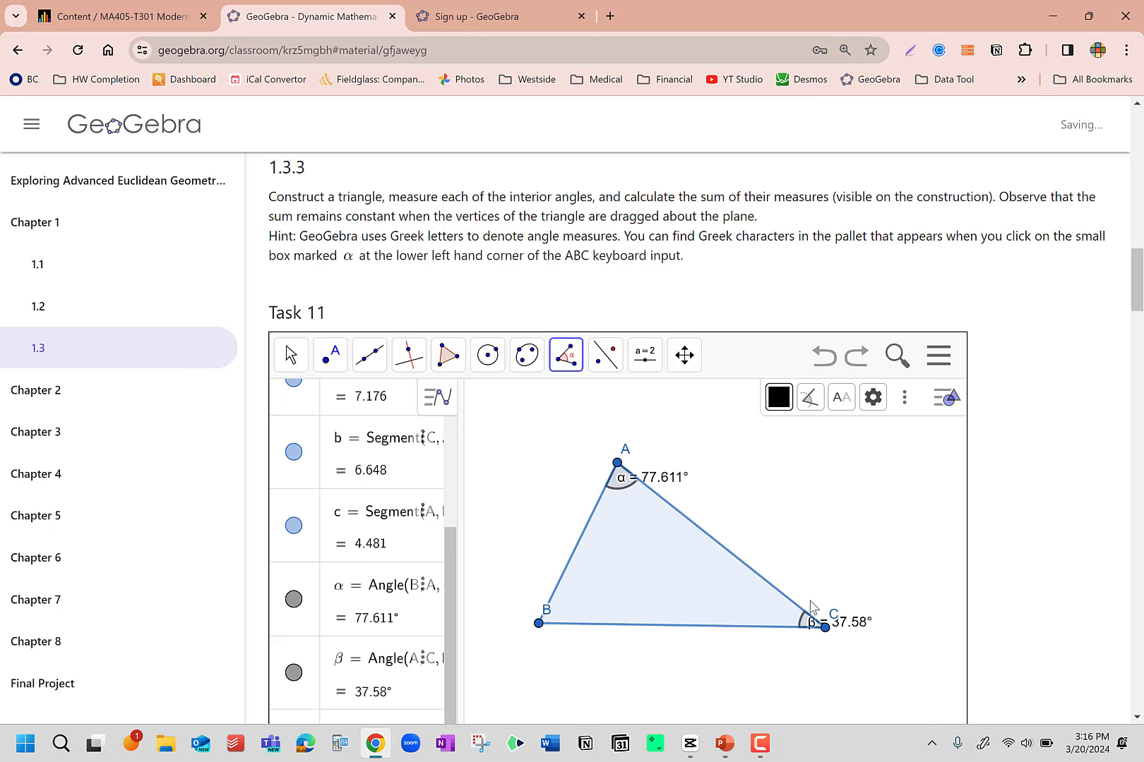
Step: Measure the interior angle at vertex B of the Task 11 triangle using points C, B and A
click(824, 628)
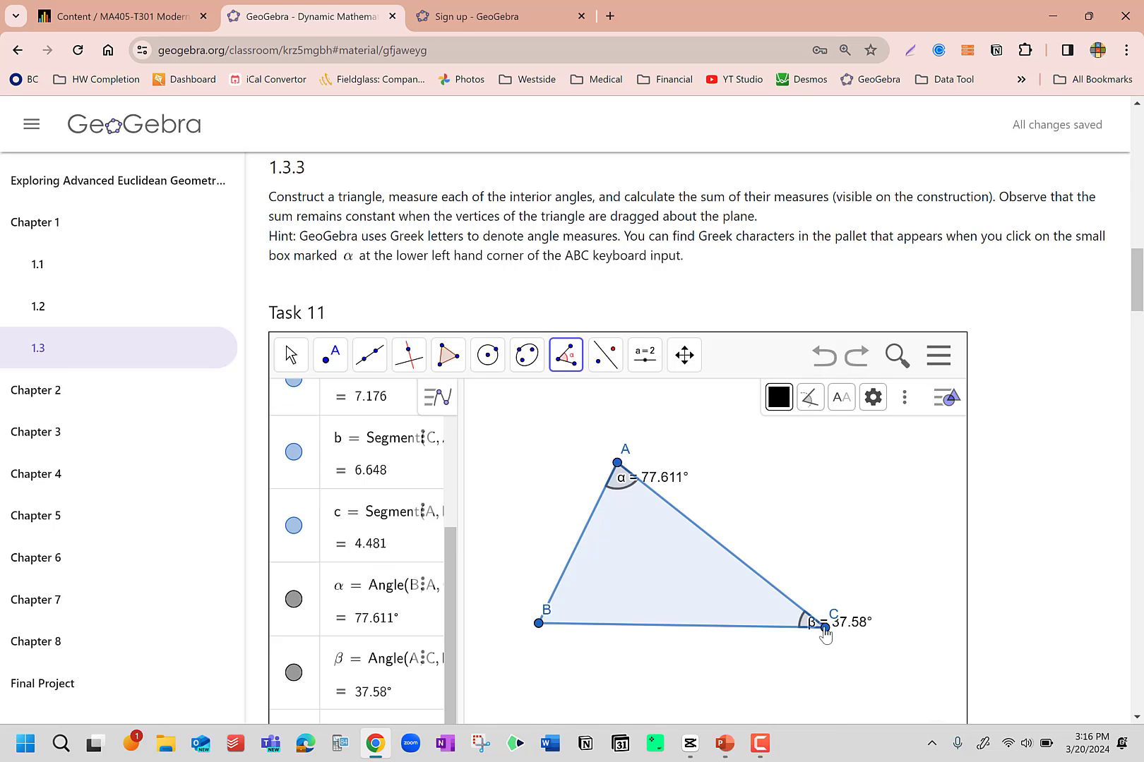
click(539, 624)
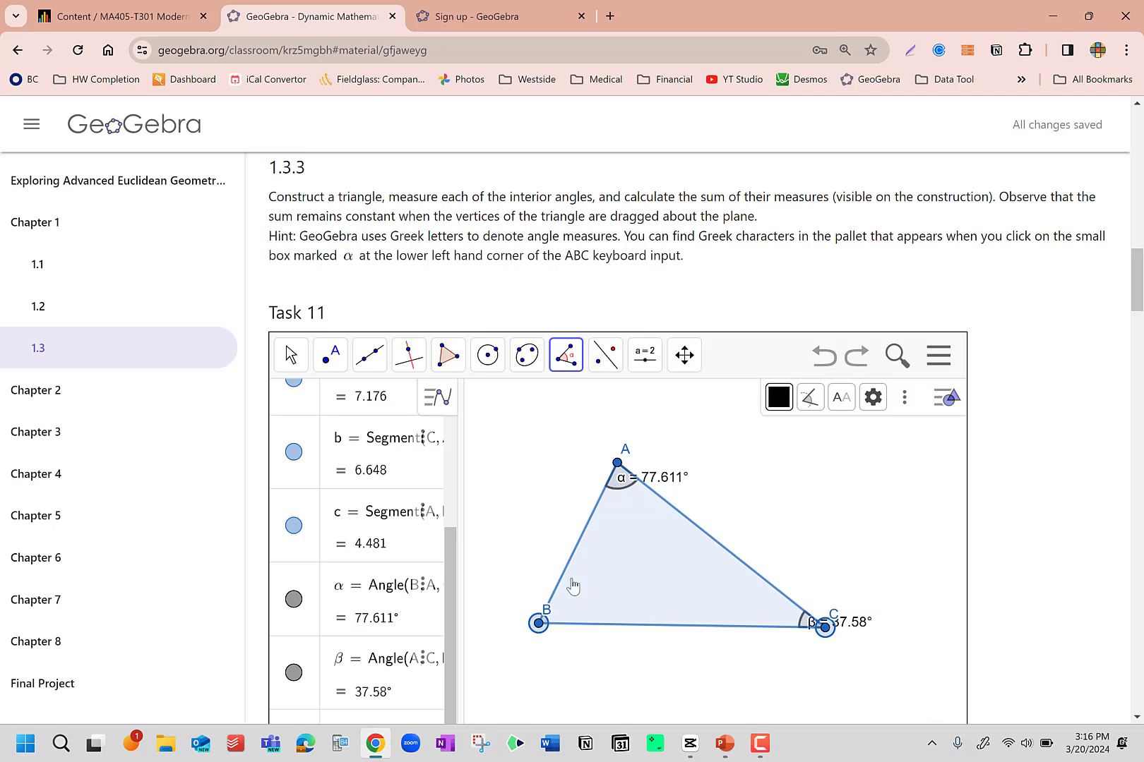
click(618, 466)
scroll(712, 281, down, 2)
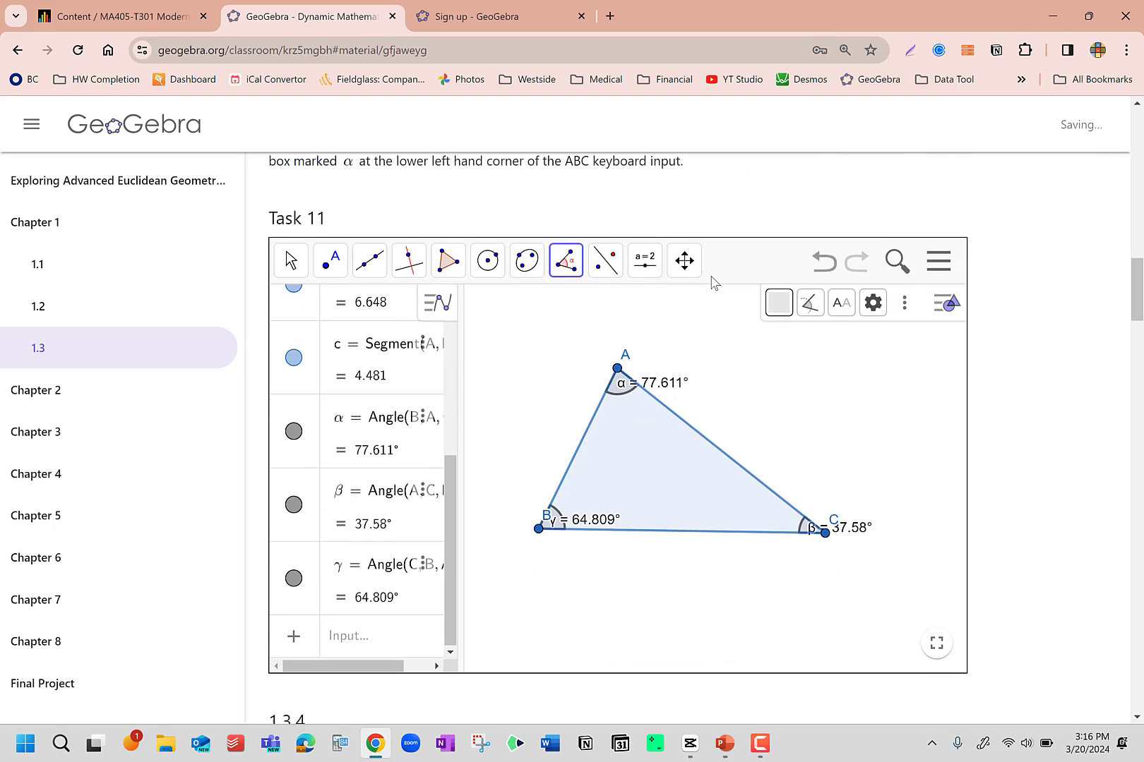
scroll(712, 283, up, 1)
scroll(713, 283, down, 1)
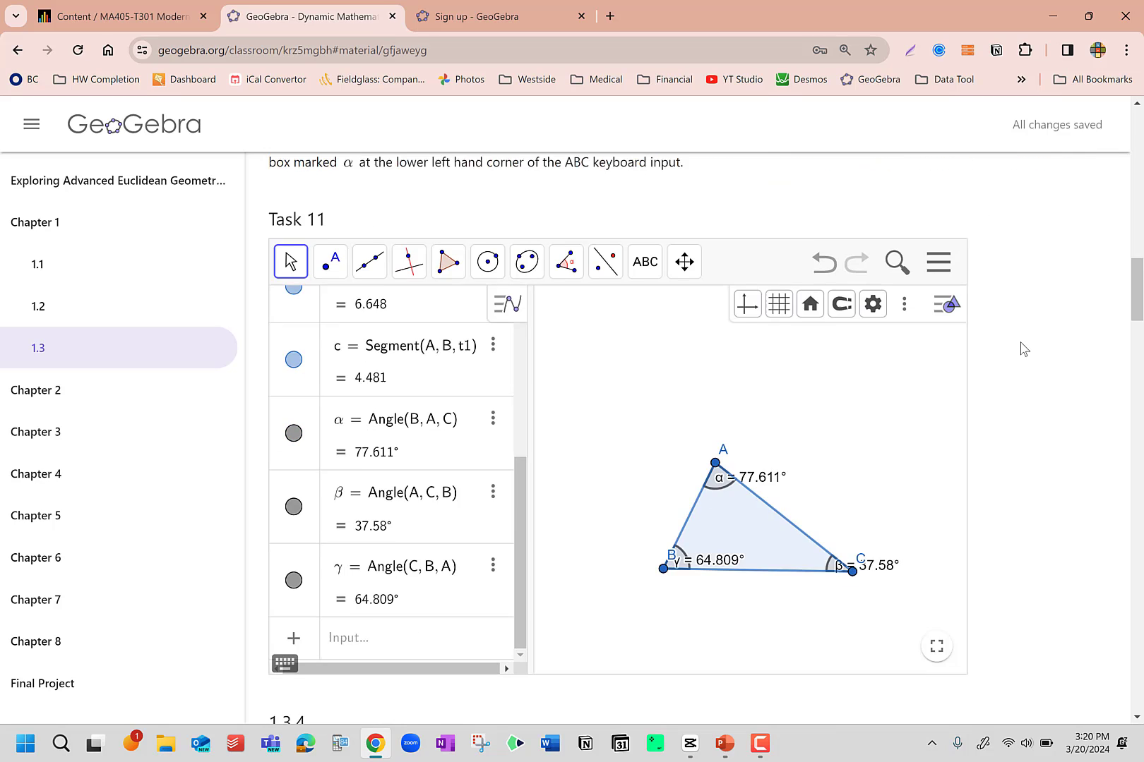
Step: Begin a new algebra entry with "SUM =" and bring up the Greek letters of the on-screen keyboard
scroll(1021, 347, down, 1)
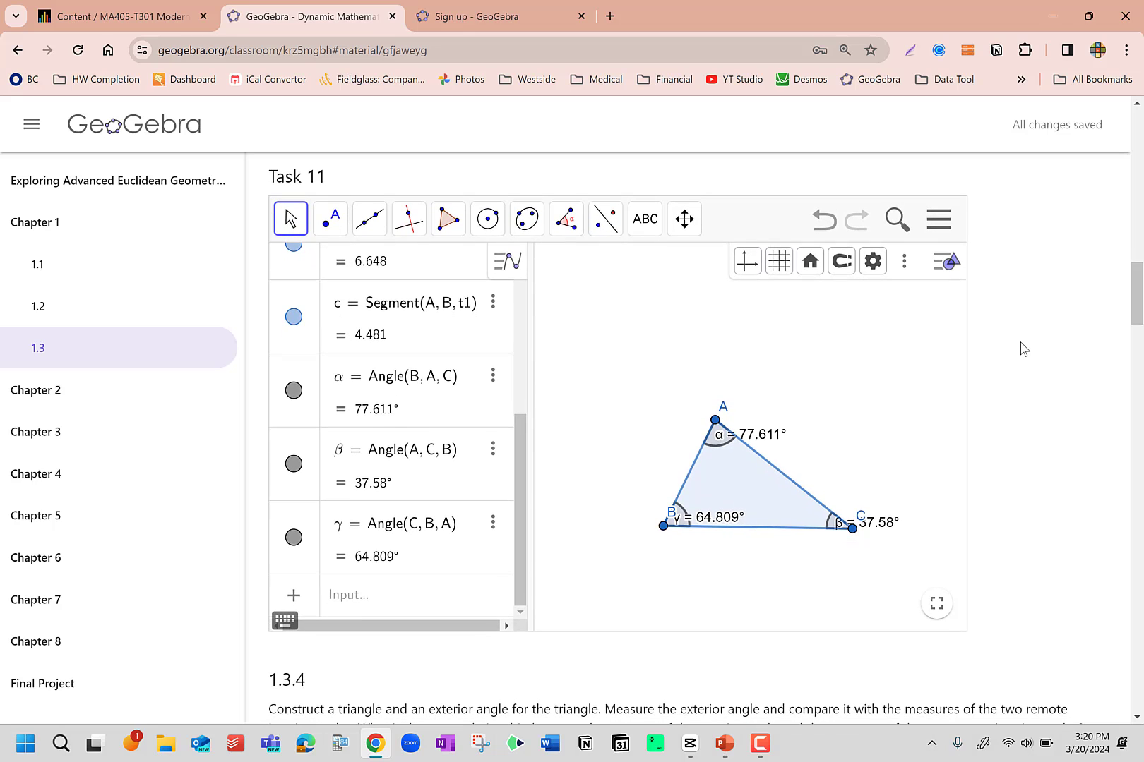
click(343, 599)
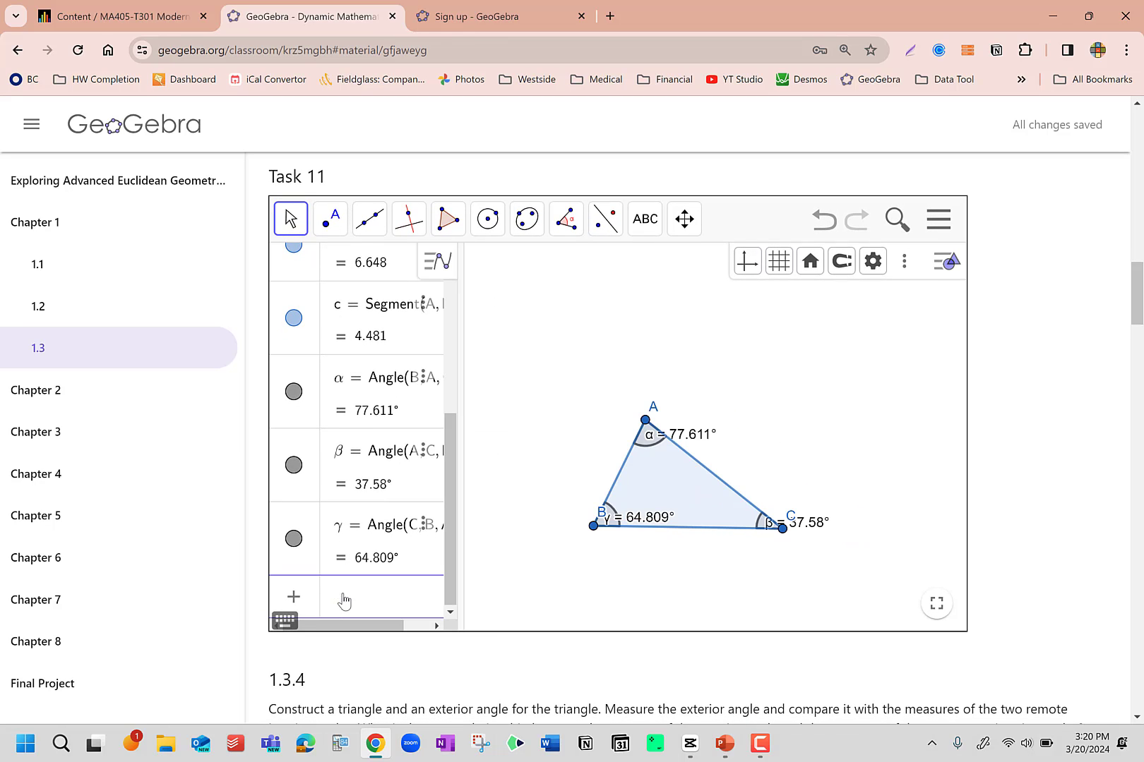
text(SUM )
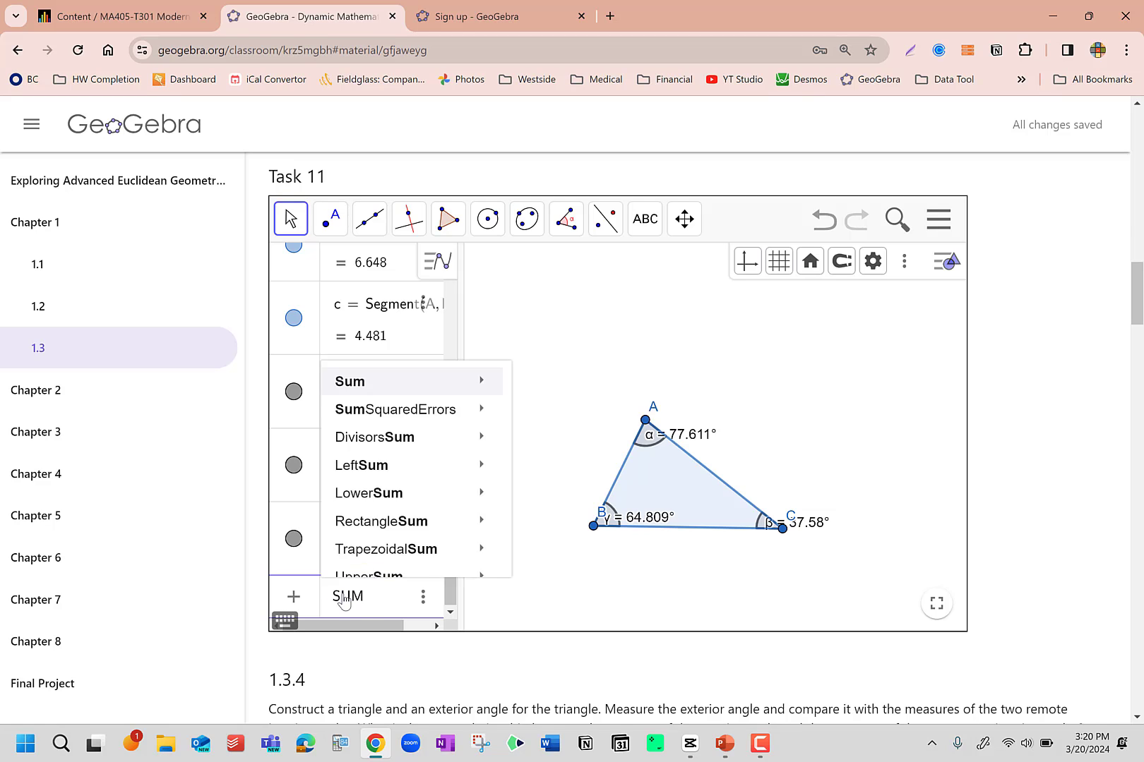
text(=)
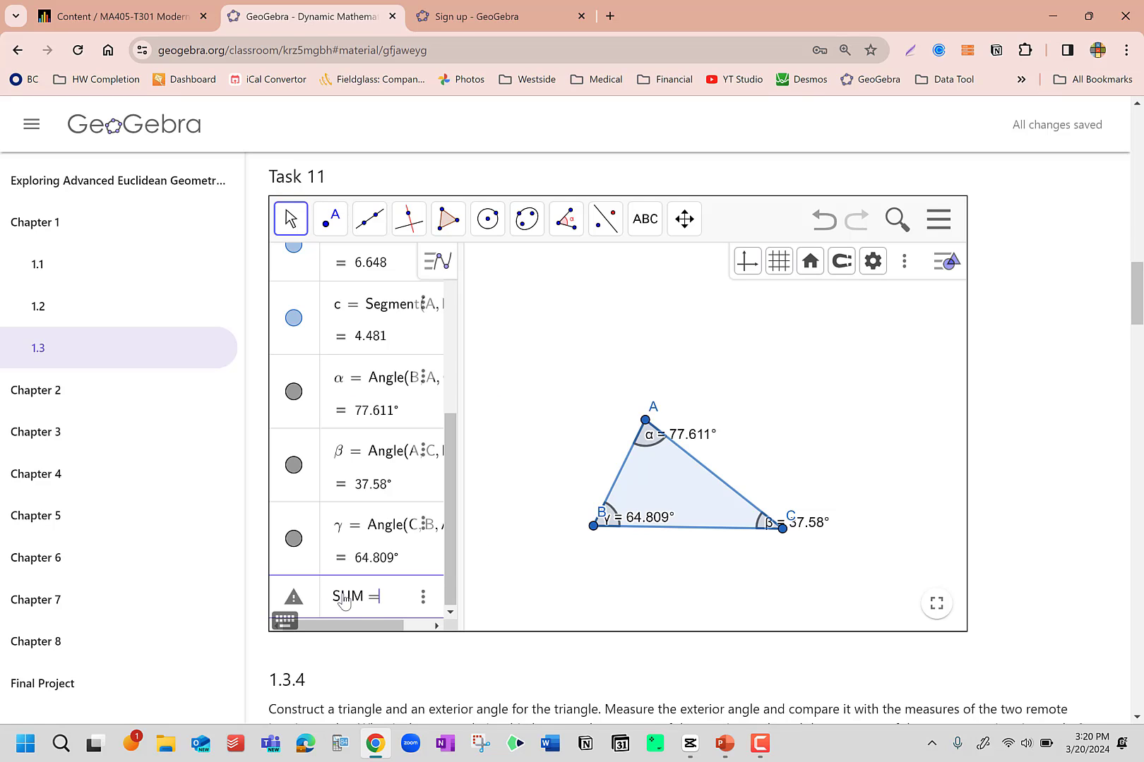
click(286, 621)
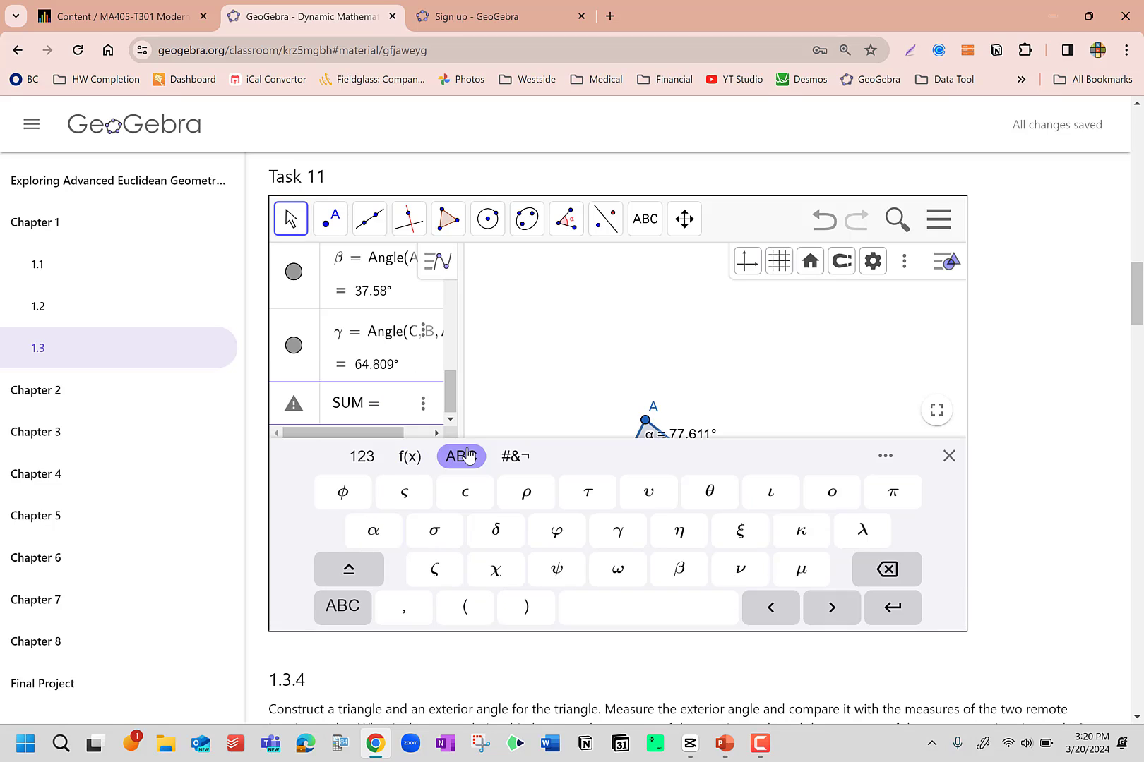
click(361, 456)
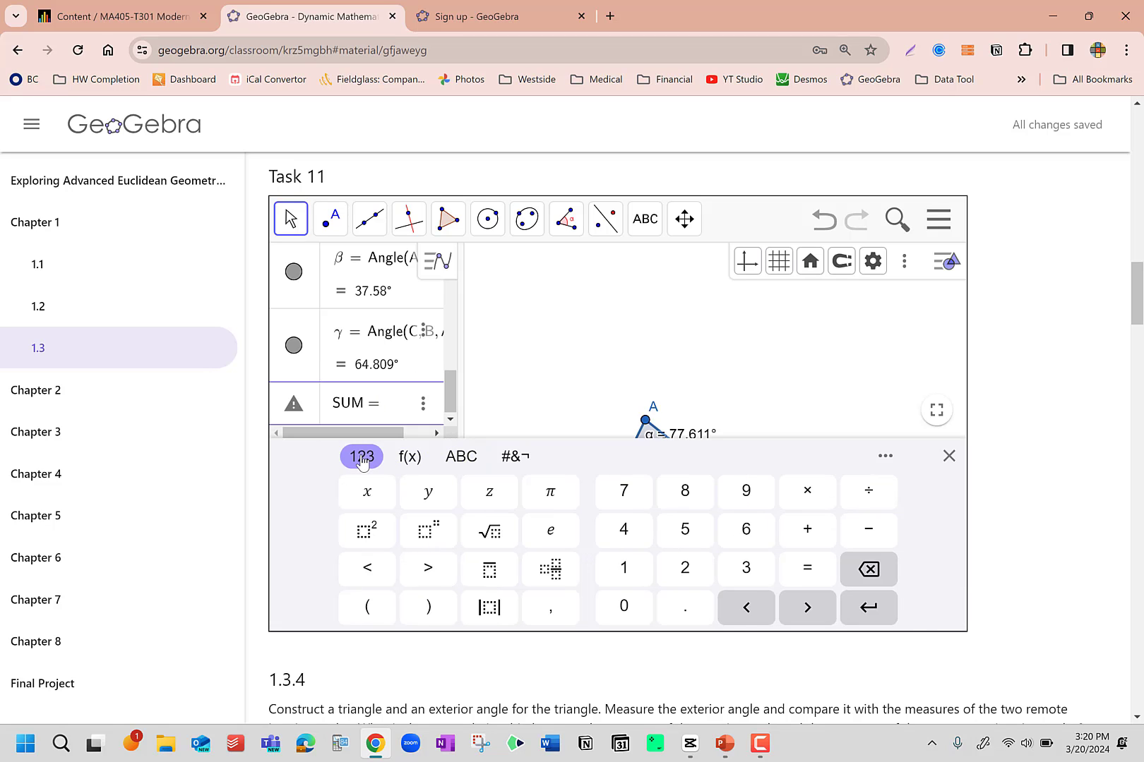
click(404, 458)
click(457, 457)
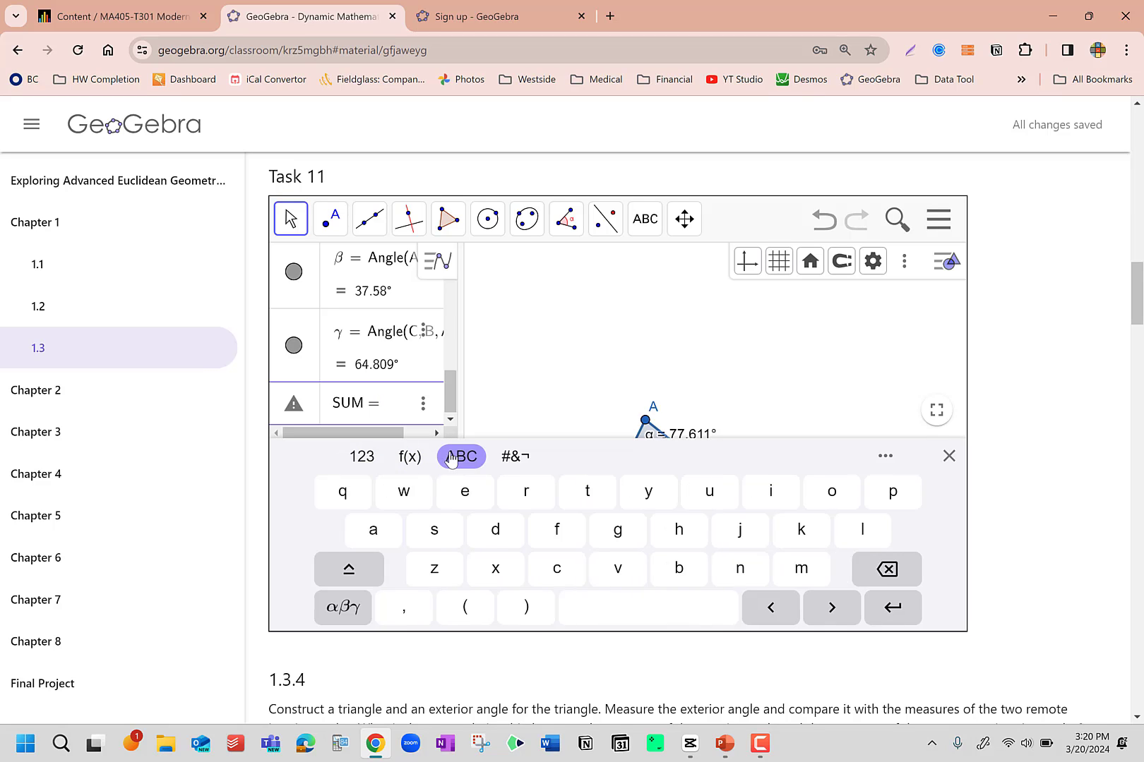
click(341, 608)
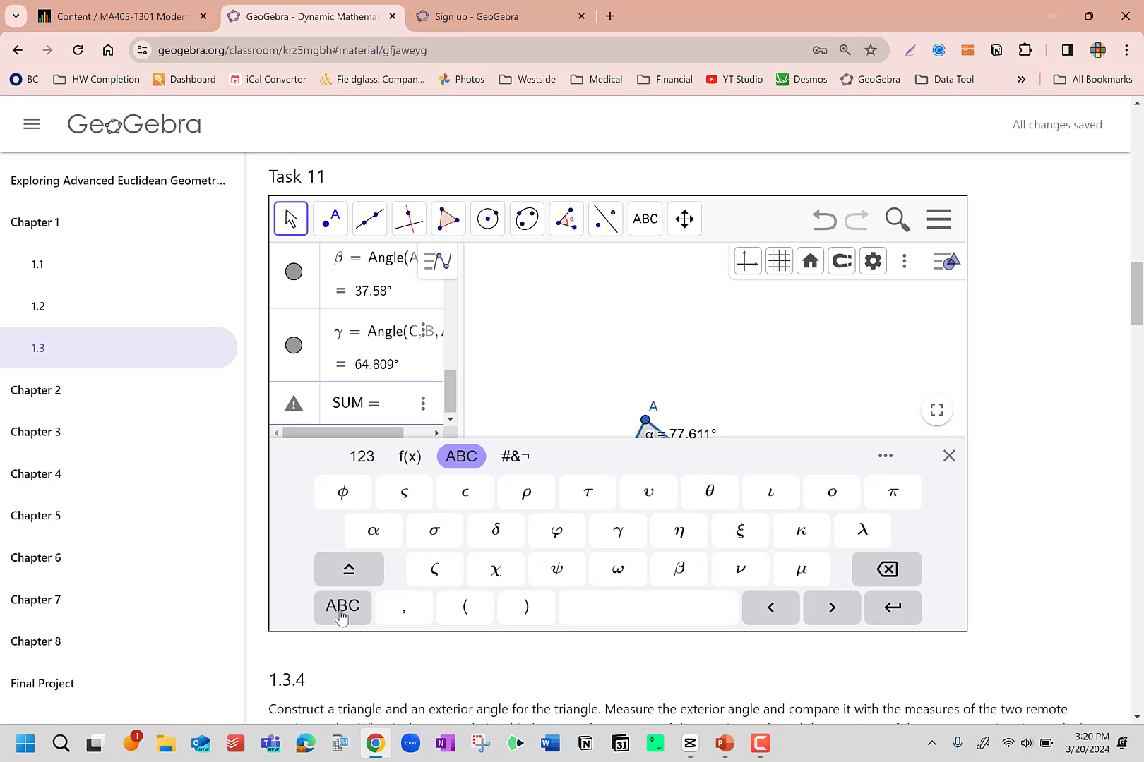
Step: Complete the SUM definition as α + β + γ, confirm it and close the on-screen keyboard
scroll(399, 374, up, 2)
scroll(401, 374, up, 1)
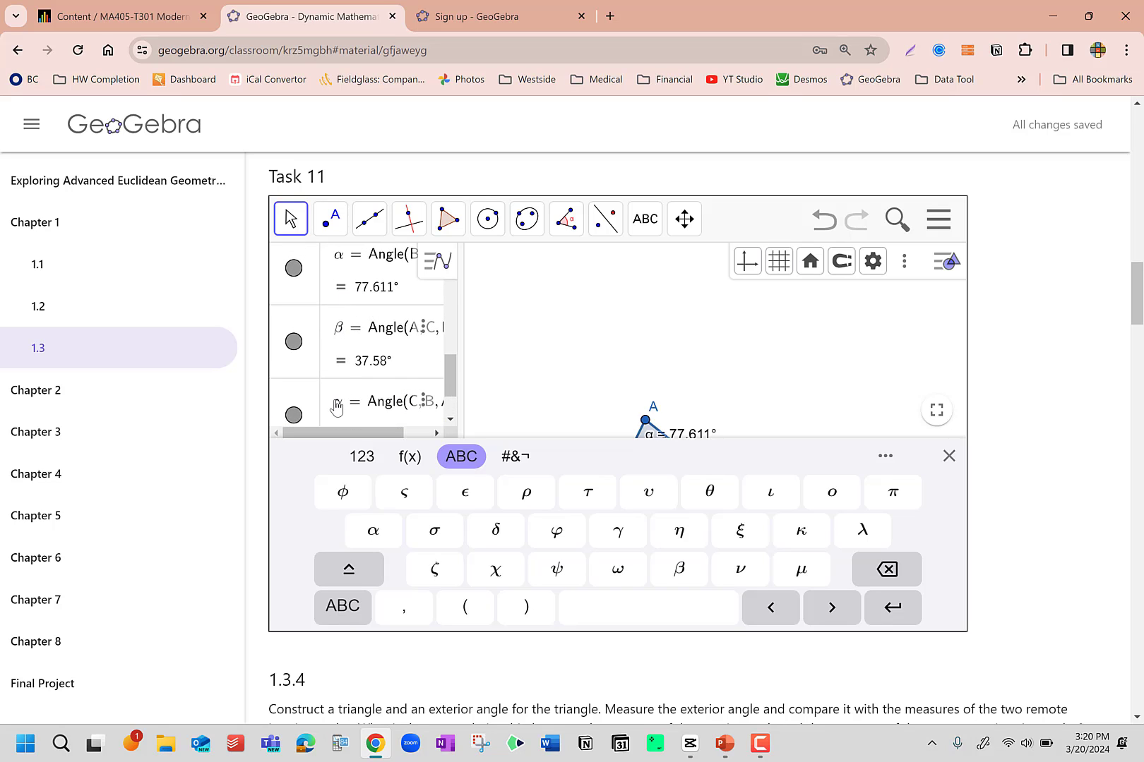
scroll(346, 397, down, 2)
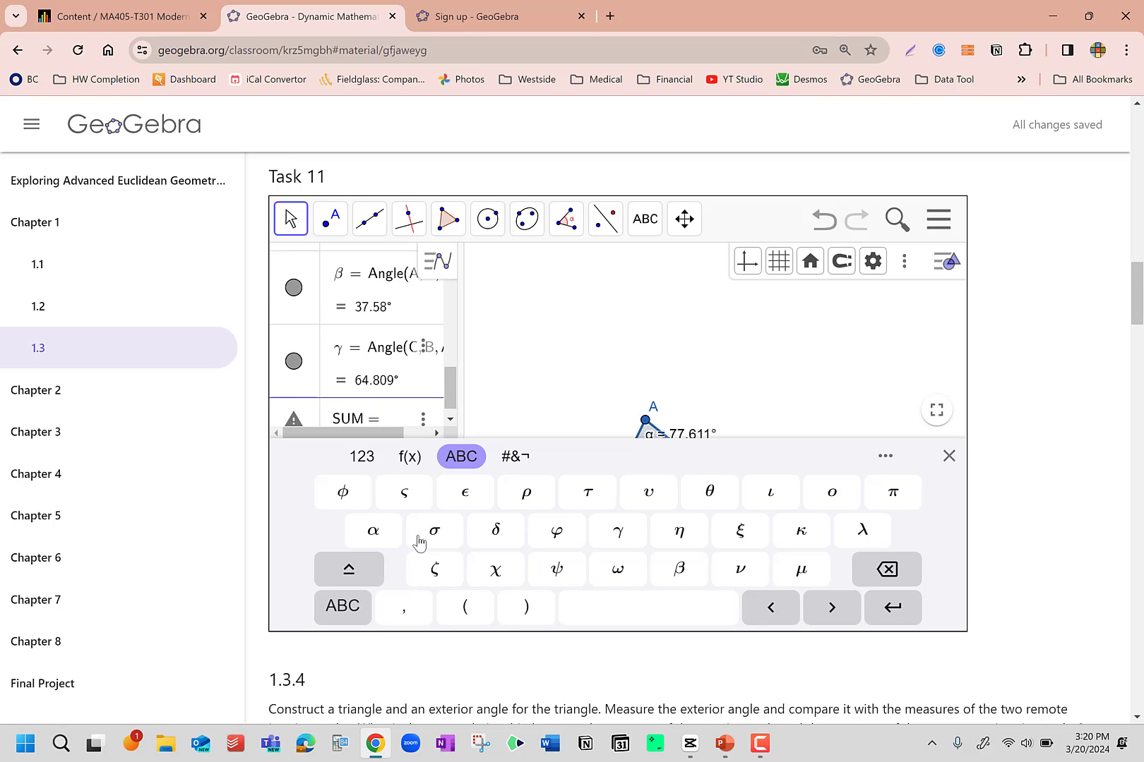
click(387, 541)
text(+)
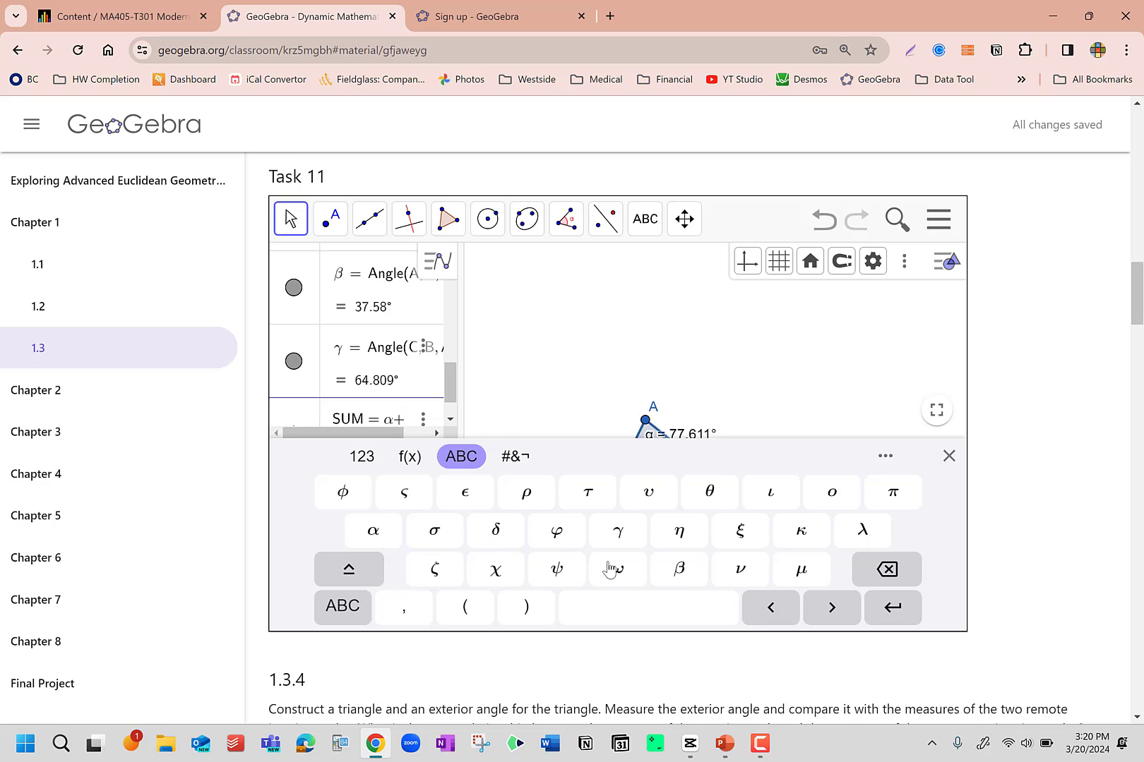
click(676, 572)
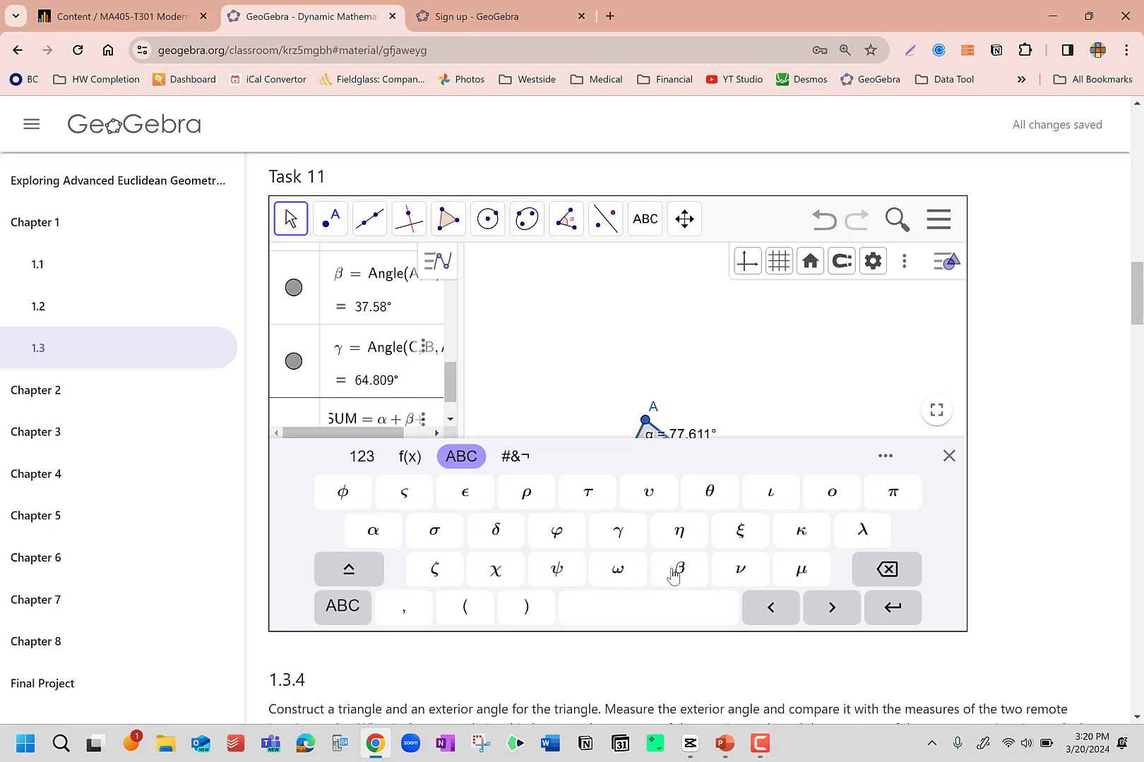
text(+)
click(618, 536)
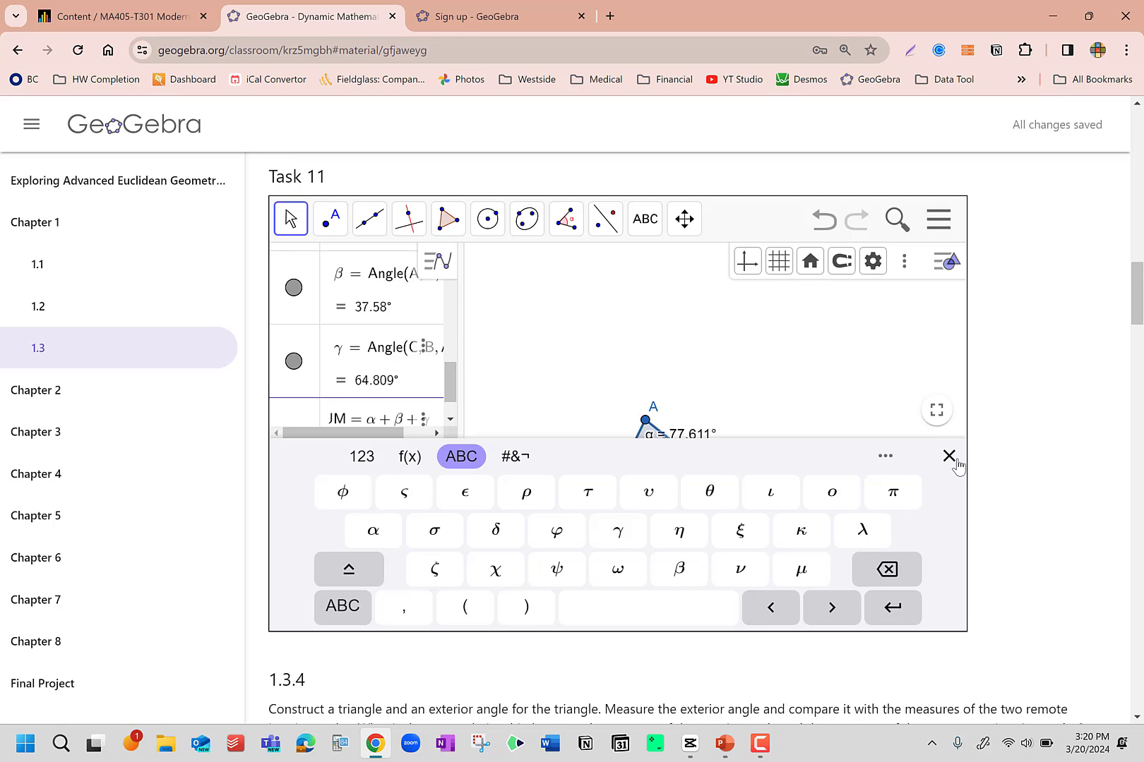
key(Return)
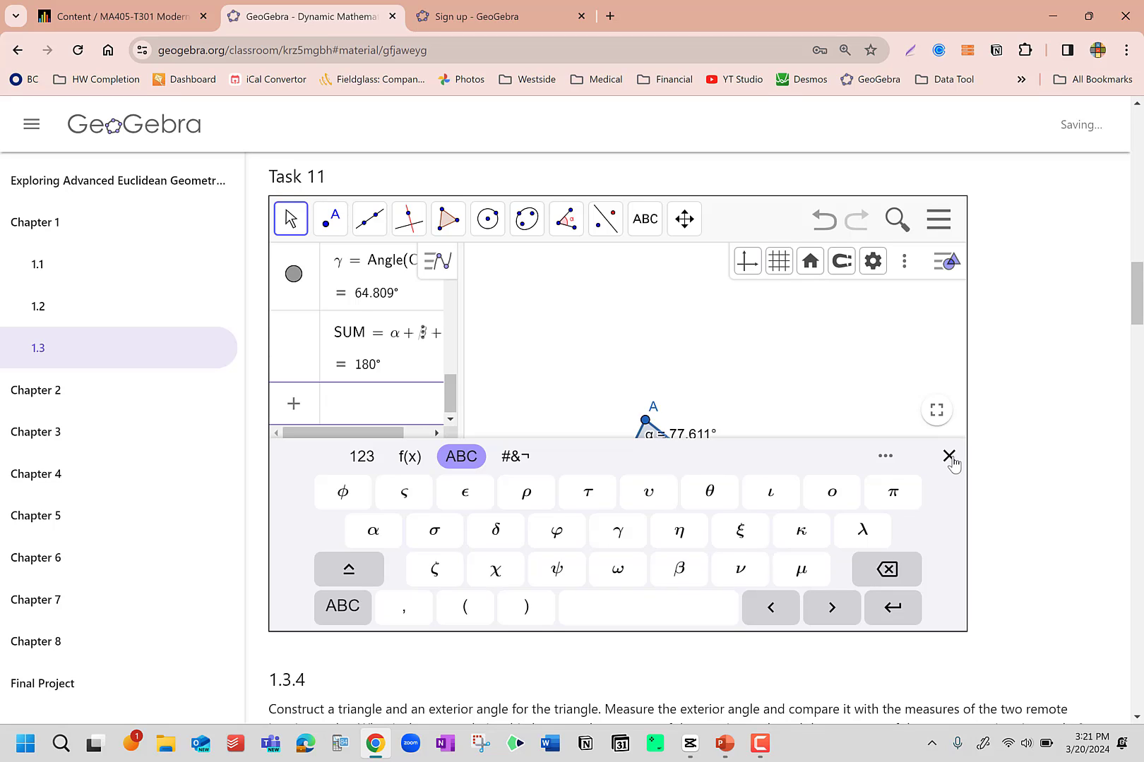
click(949, 456)
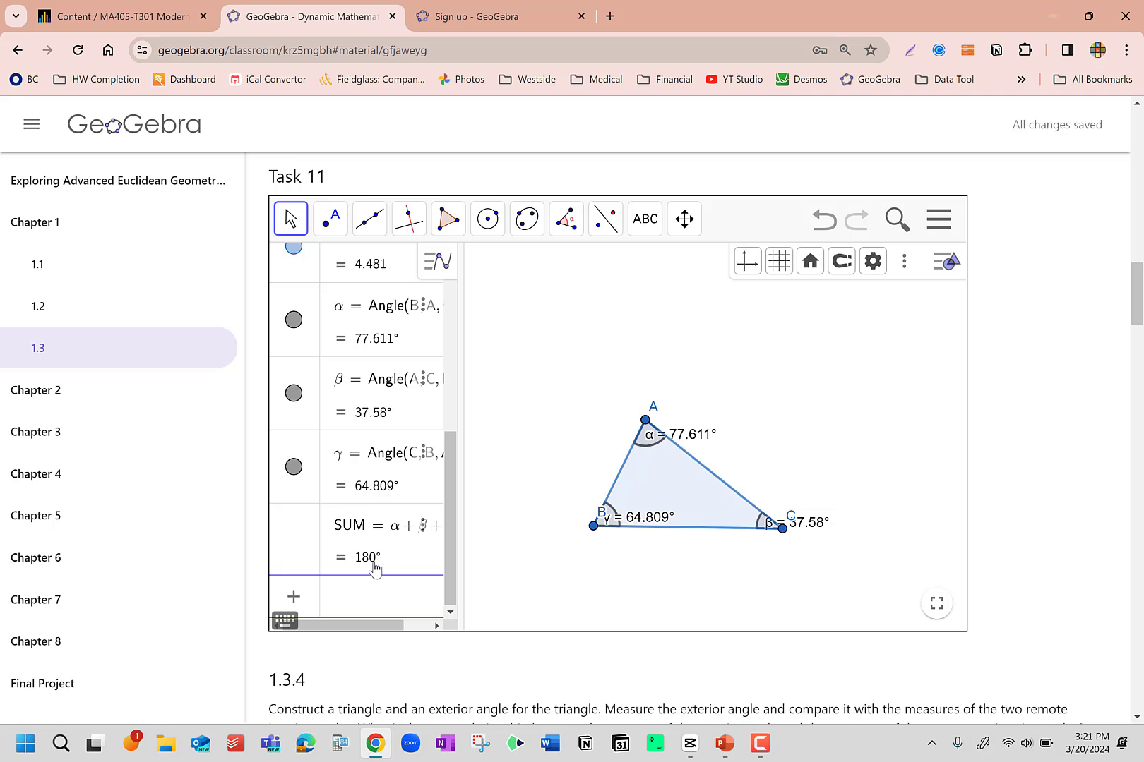
Step: Start a new text object in the blank area above the Task 11 triangle and bring up its advanced list of construction objects
scroll(374, 570, up, 2)
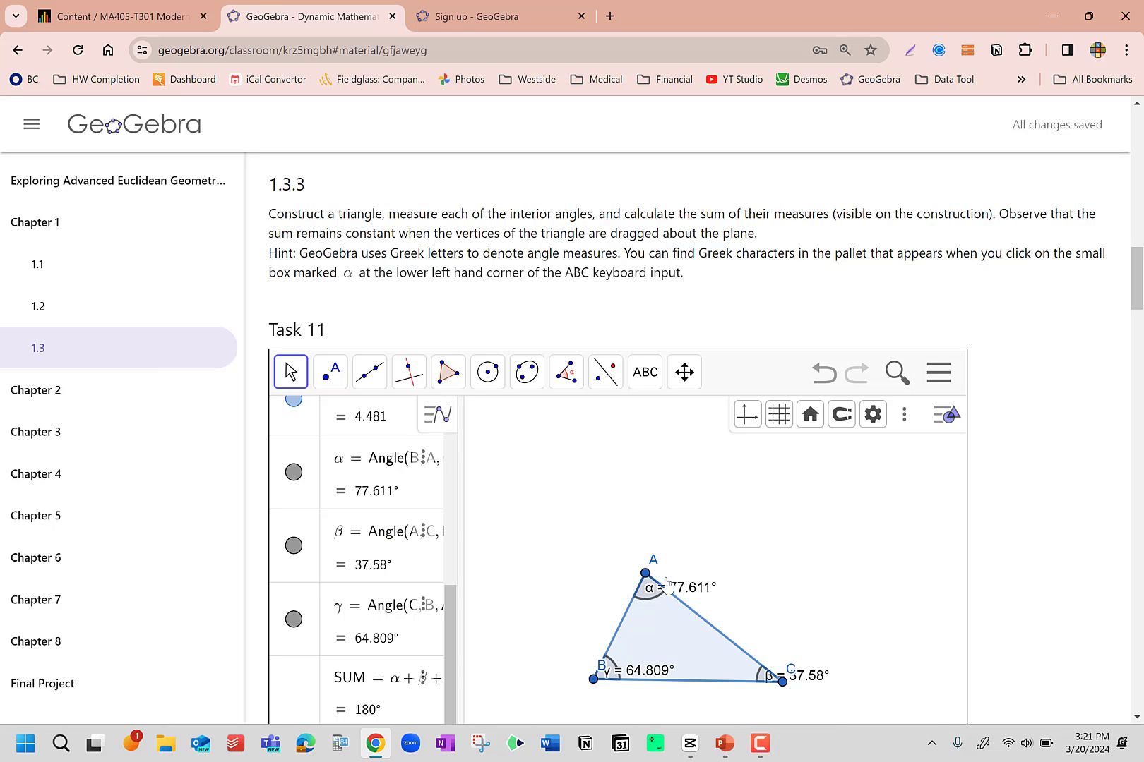
scroll(1021, 561, down, 2)
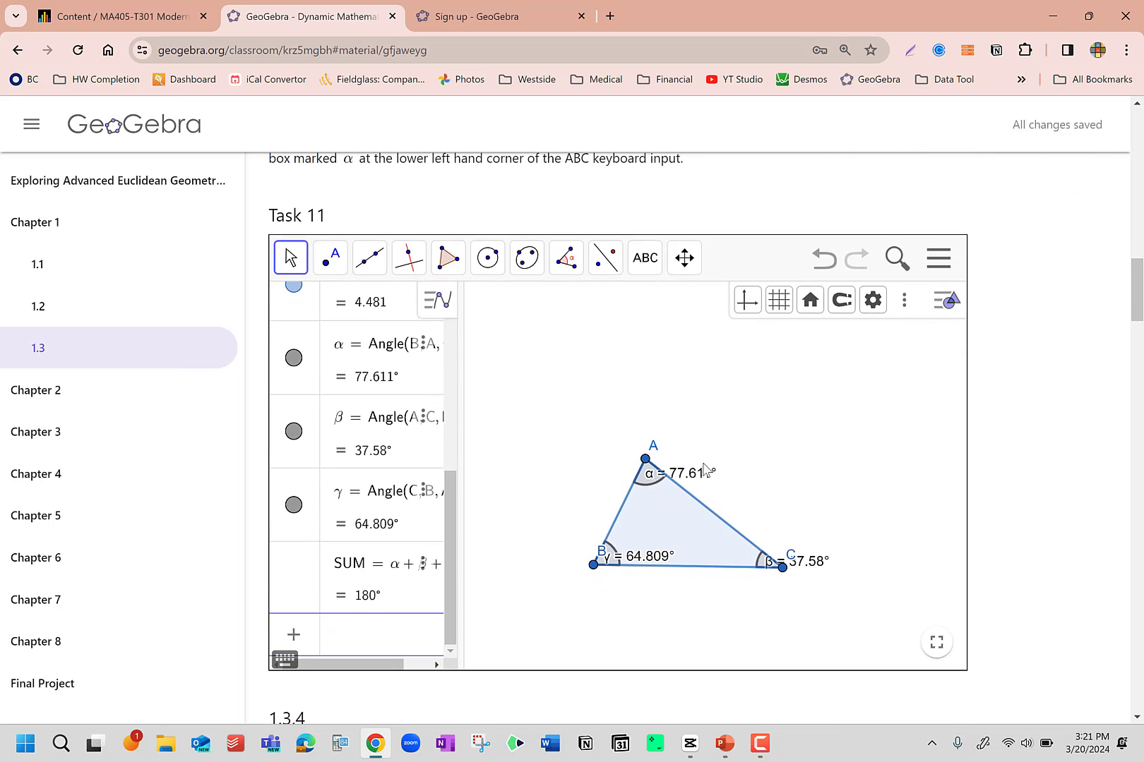
click(612, 270)
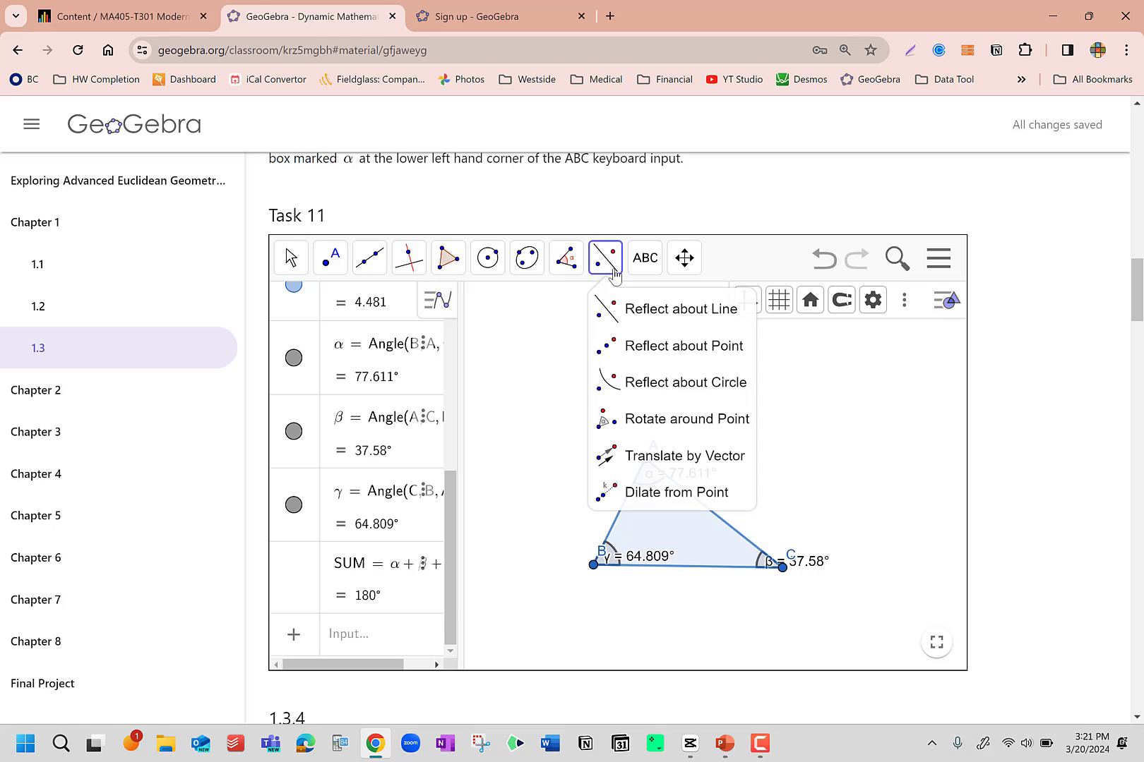
mouse_move(641, 265)
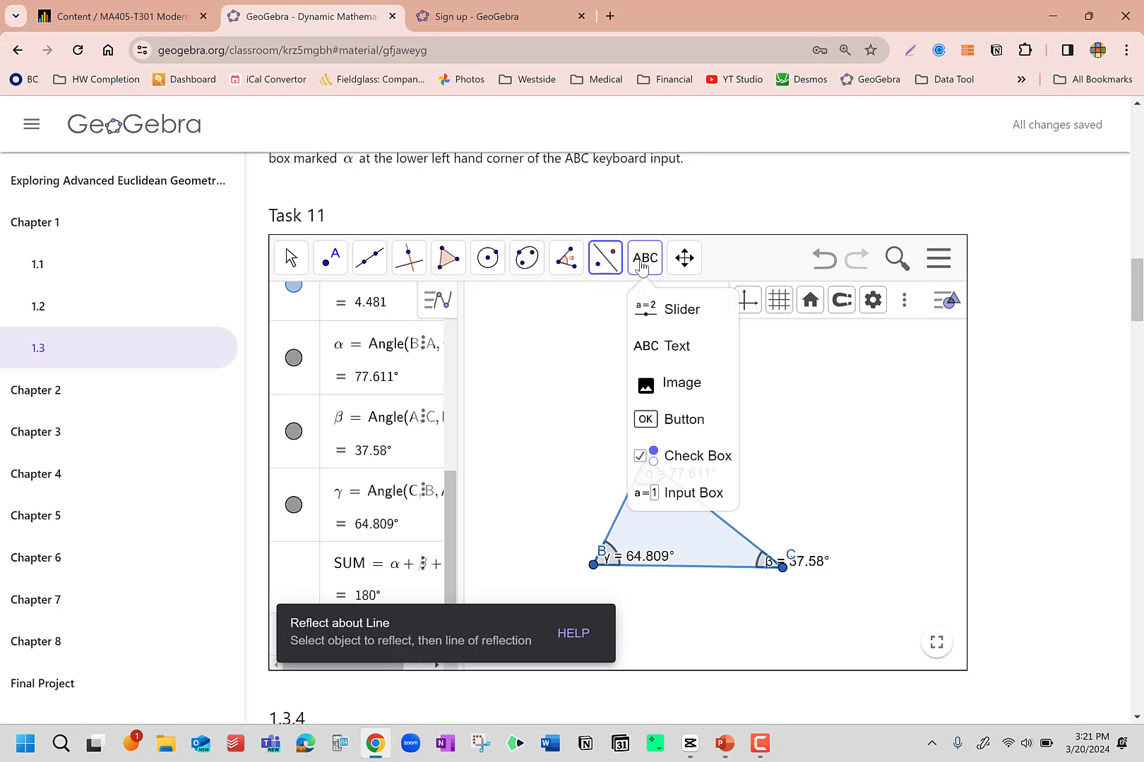
click(659, 349)
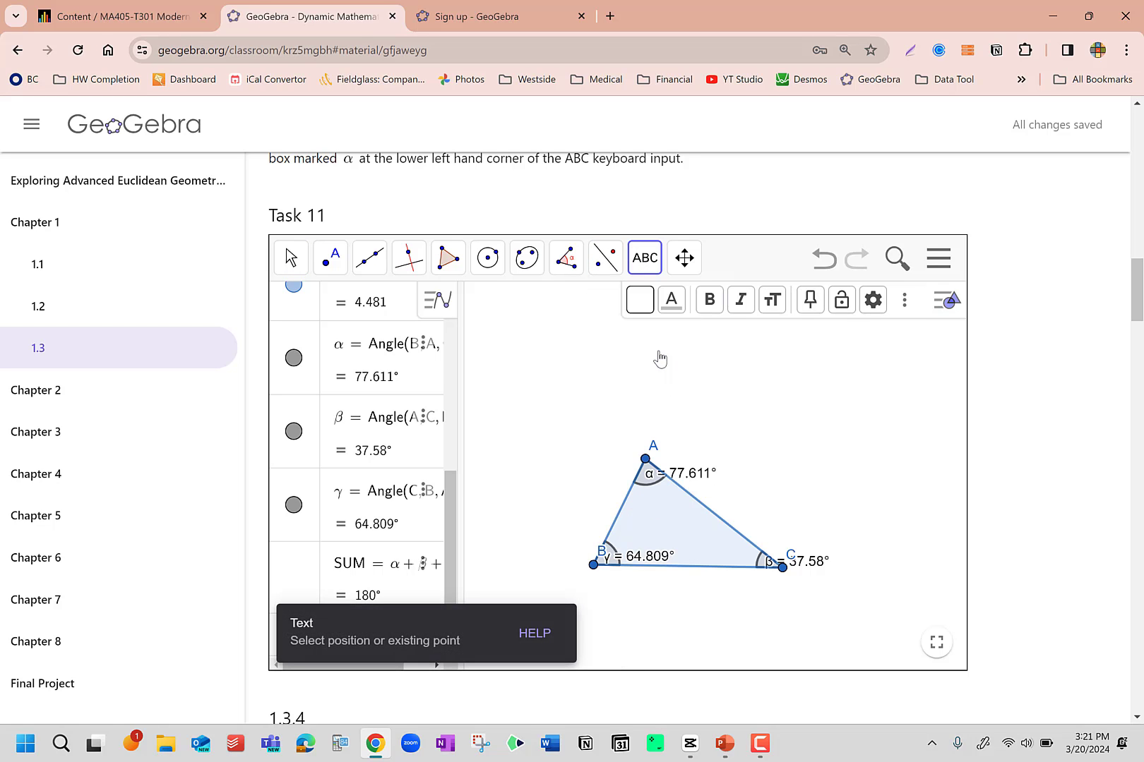
click(549, 389)
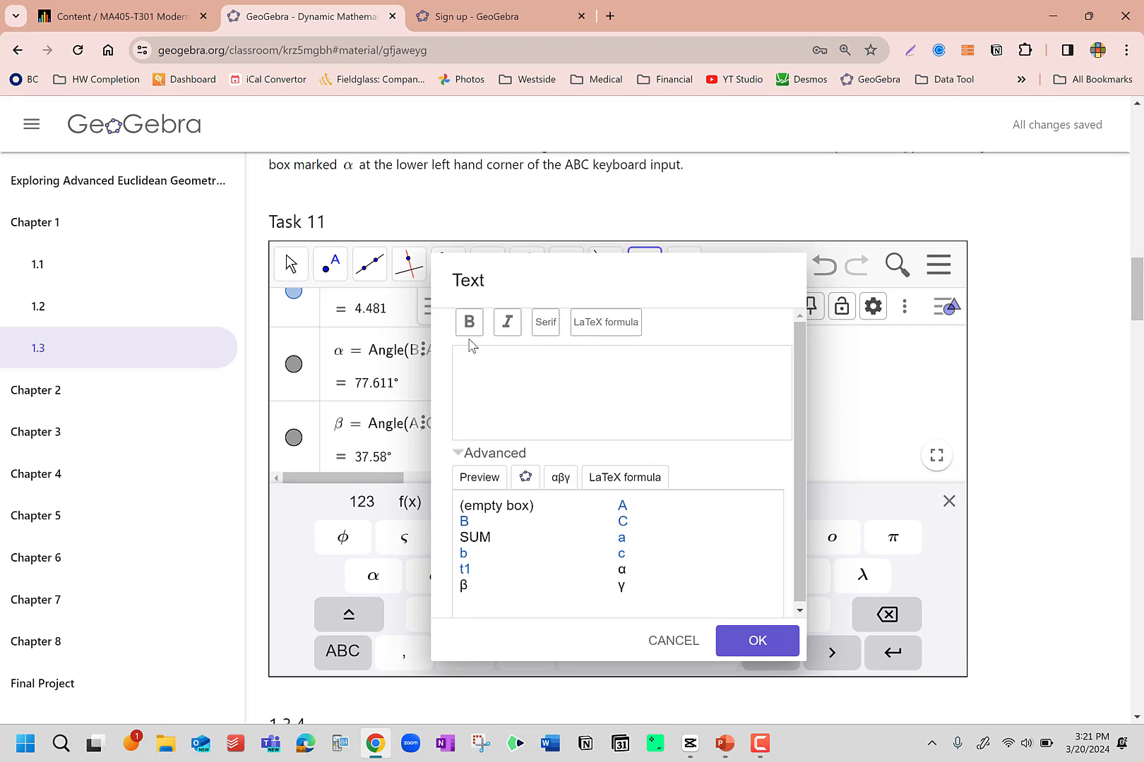
click(459, 454)
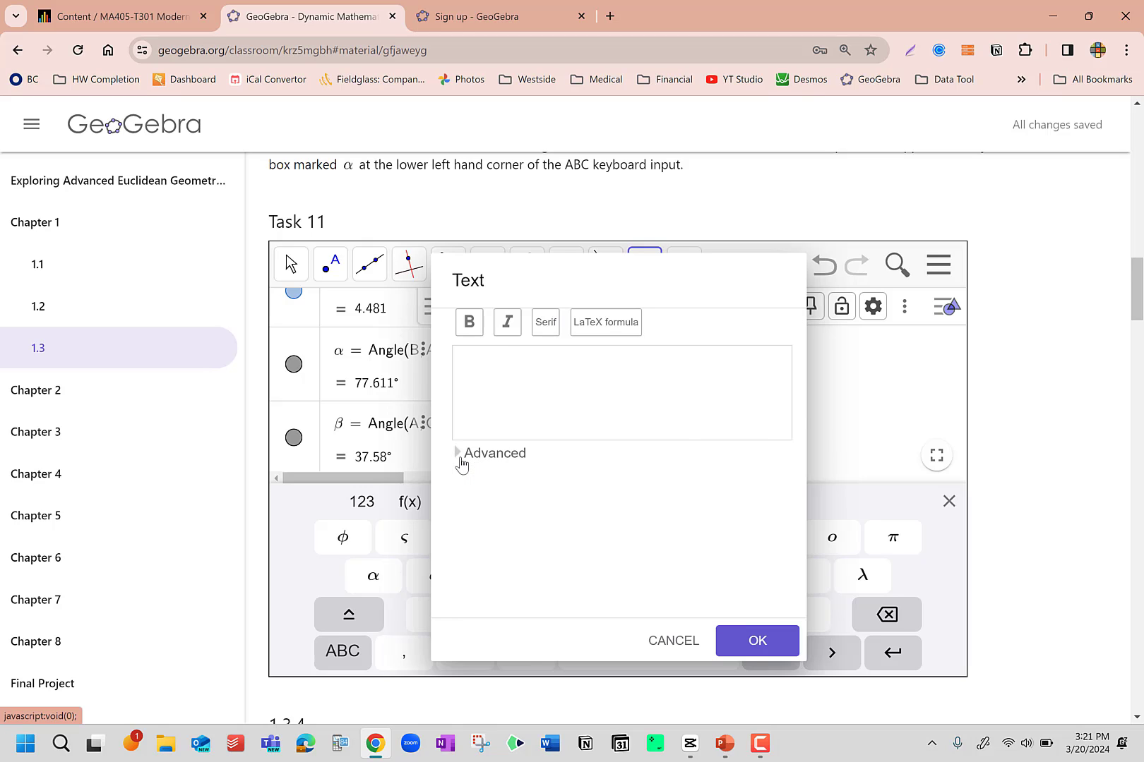
click(460, 459)
scroll(523, 396, down, 1)
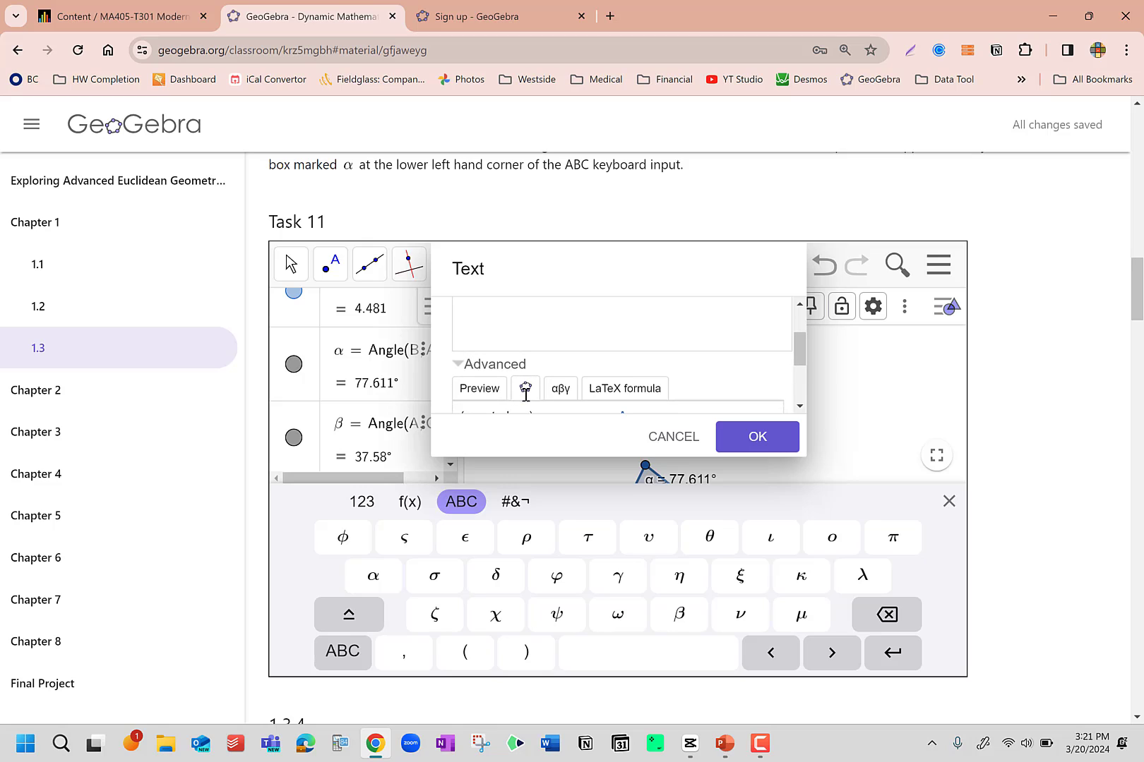
scroll(525, 395, down, 1)
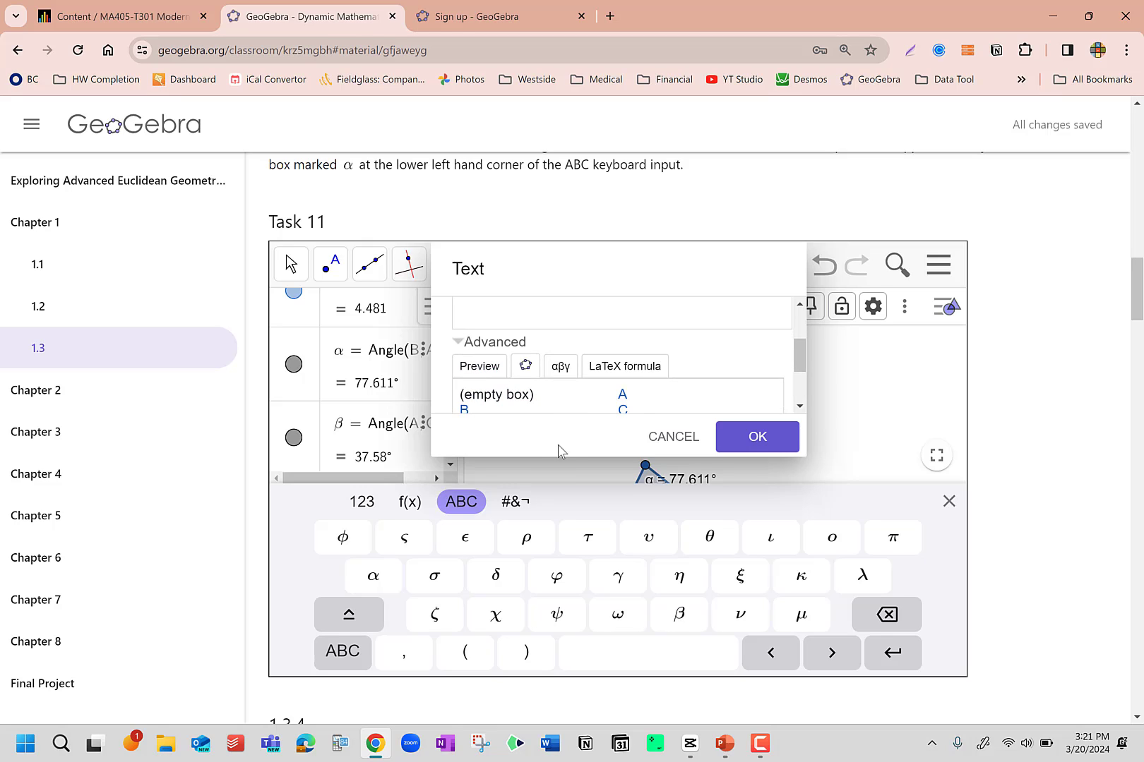
click(893, 538)
click(895, 540)
click(895, 540)
click(895, 540)
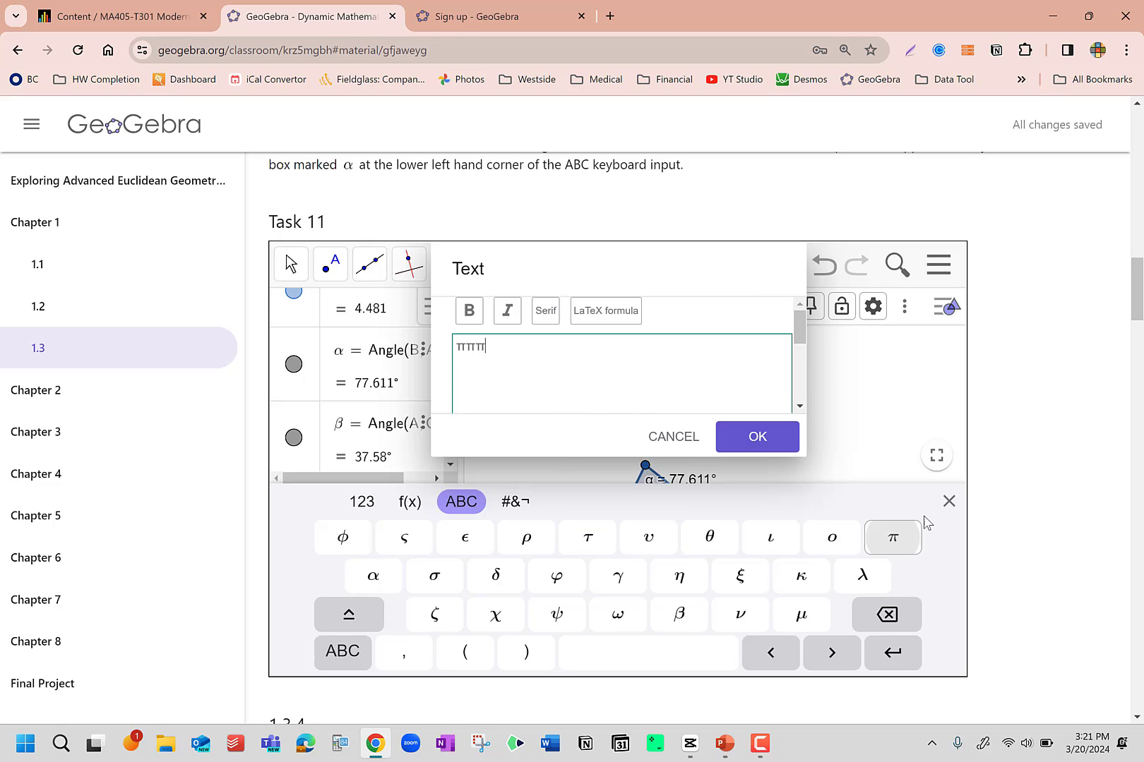
click(895, 540)
click(948, 501)
key(BackSpace)
key(BackSpace)
key(BackSpace)
key(BackSpace)
key(BackSpace)
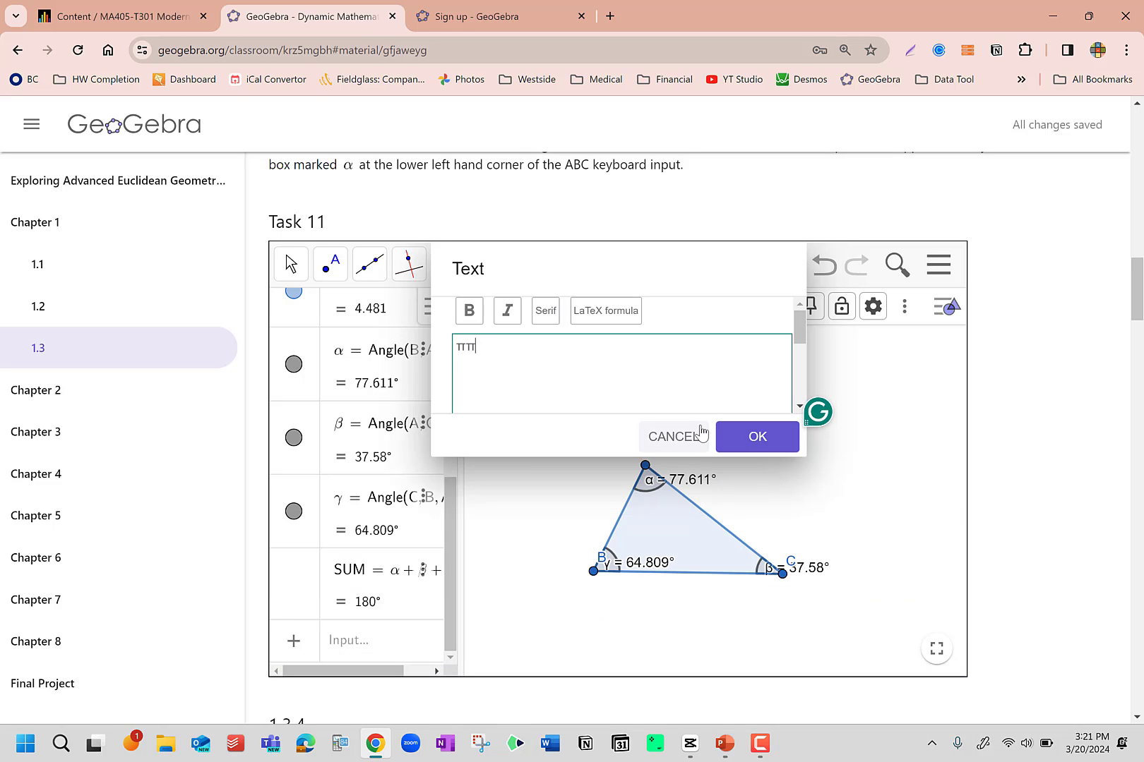
Step: Compose the text as α+β+γ, inserting each of the three angles as a linked object
scroll(587, 393, up, 2)
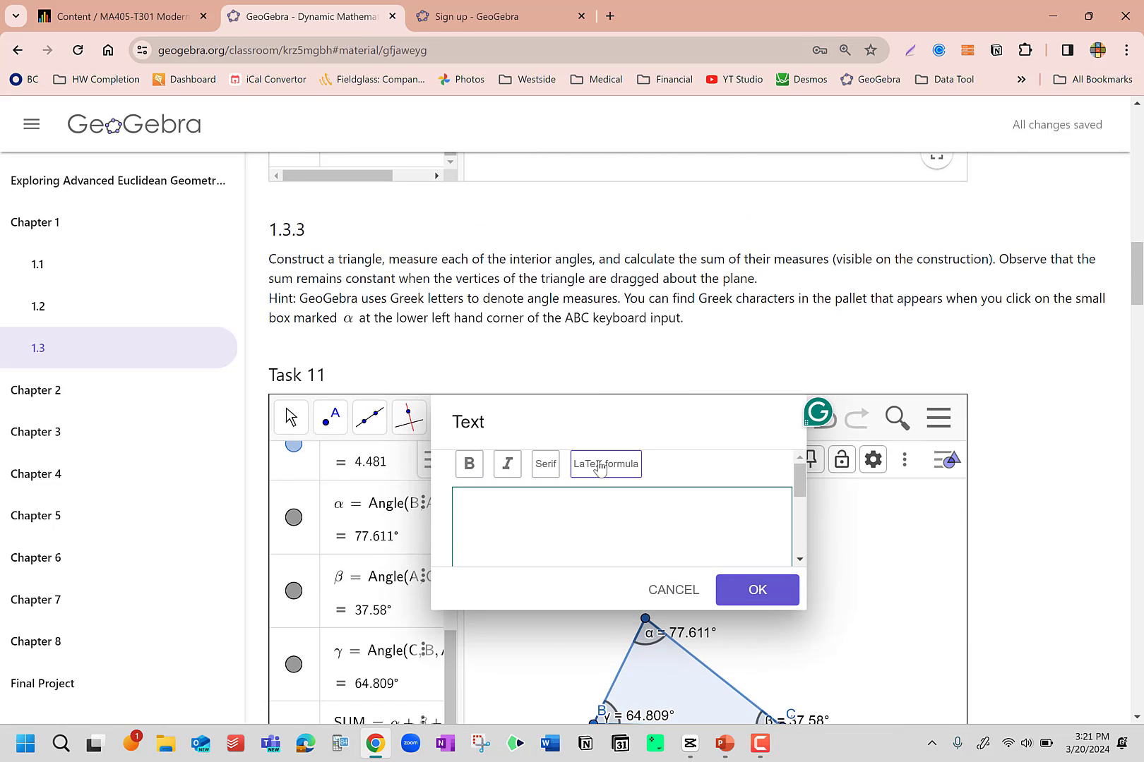
scroll(587, 522, down, 5)
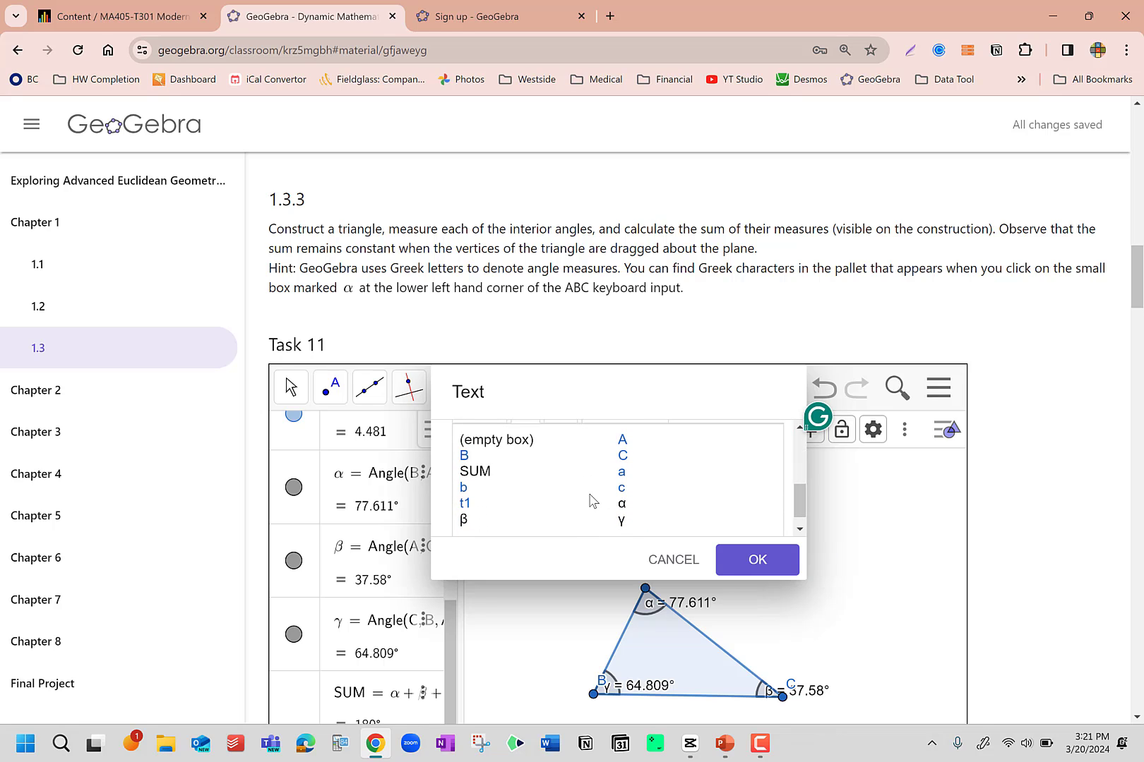
scroll(591, 500, down, 1)
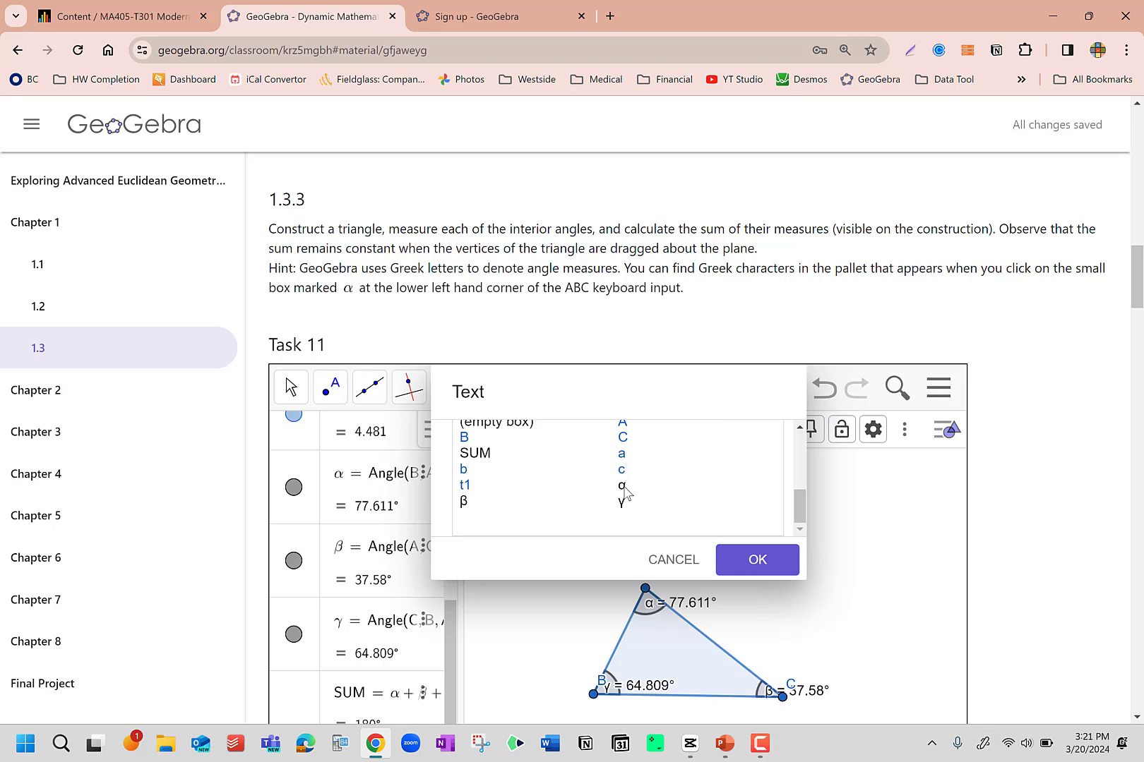
click(622, 486)
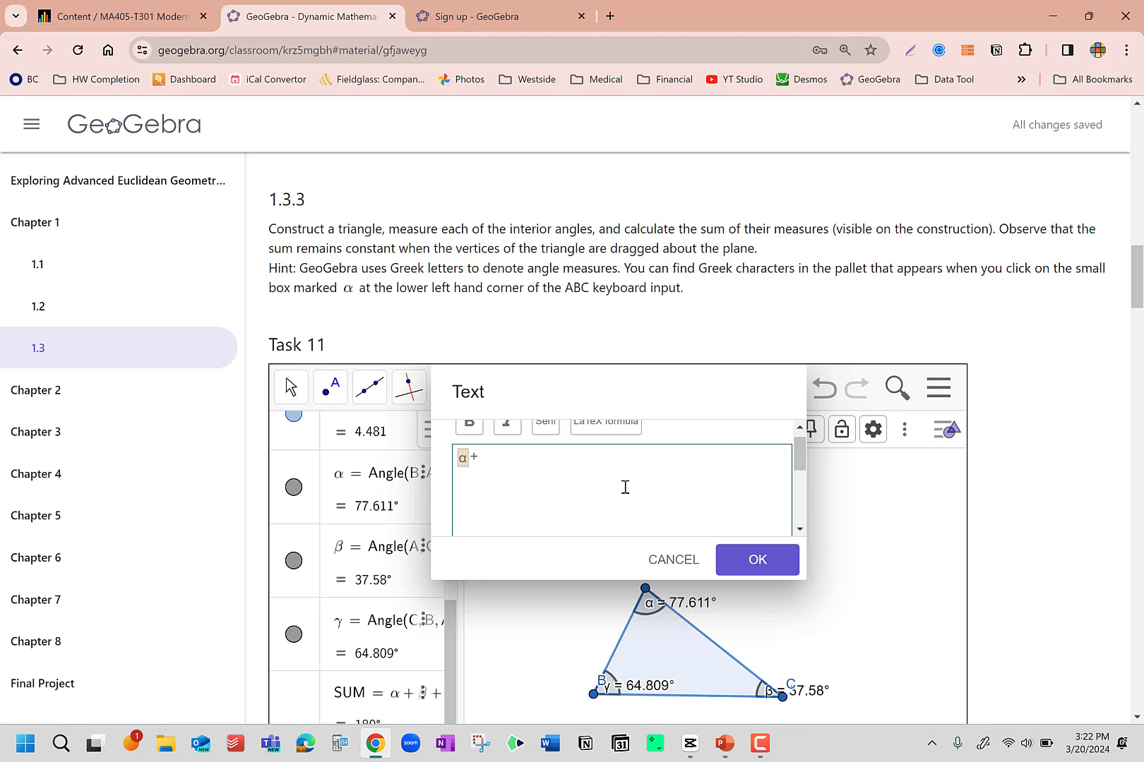
text(+)
scroll(621, 487, down, 5)
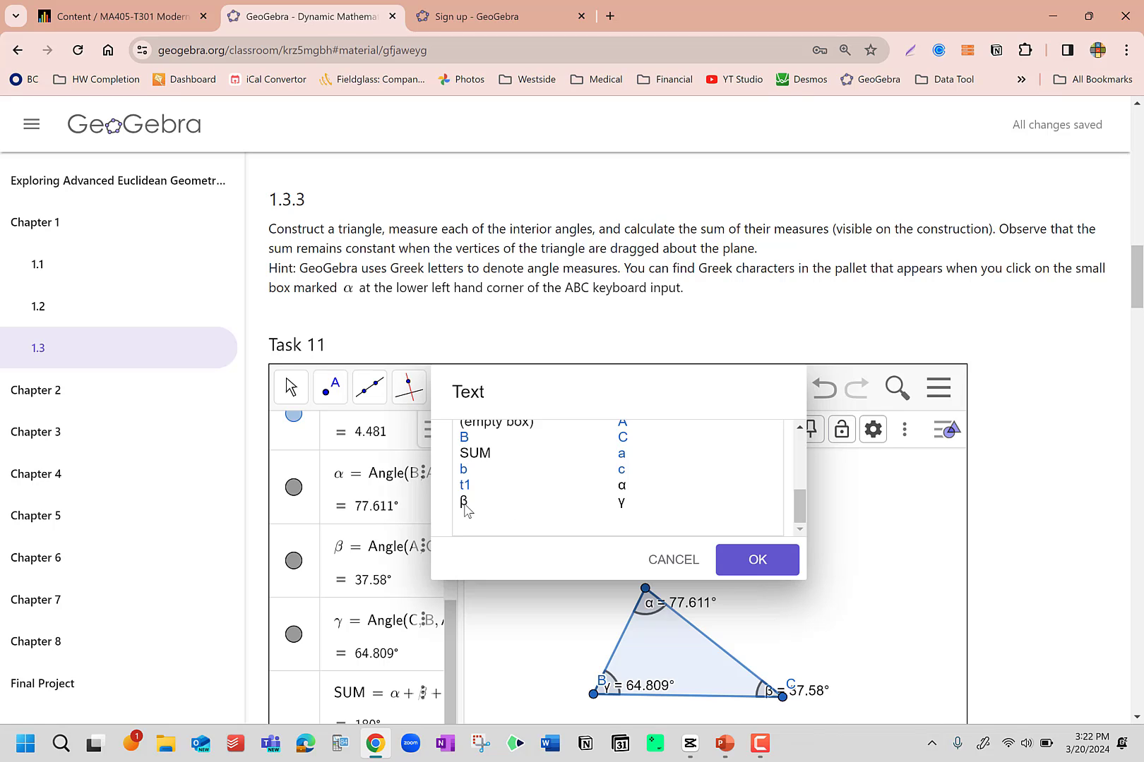
click(464, 501)
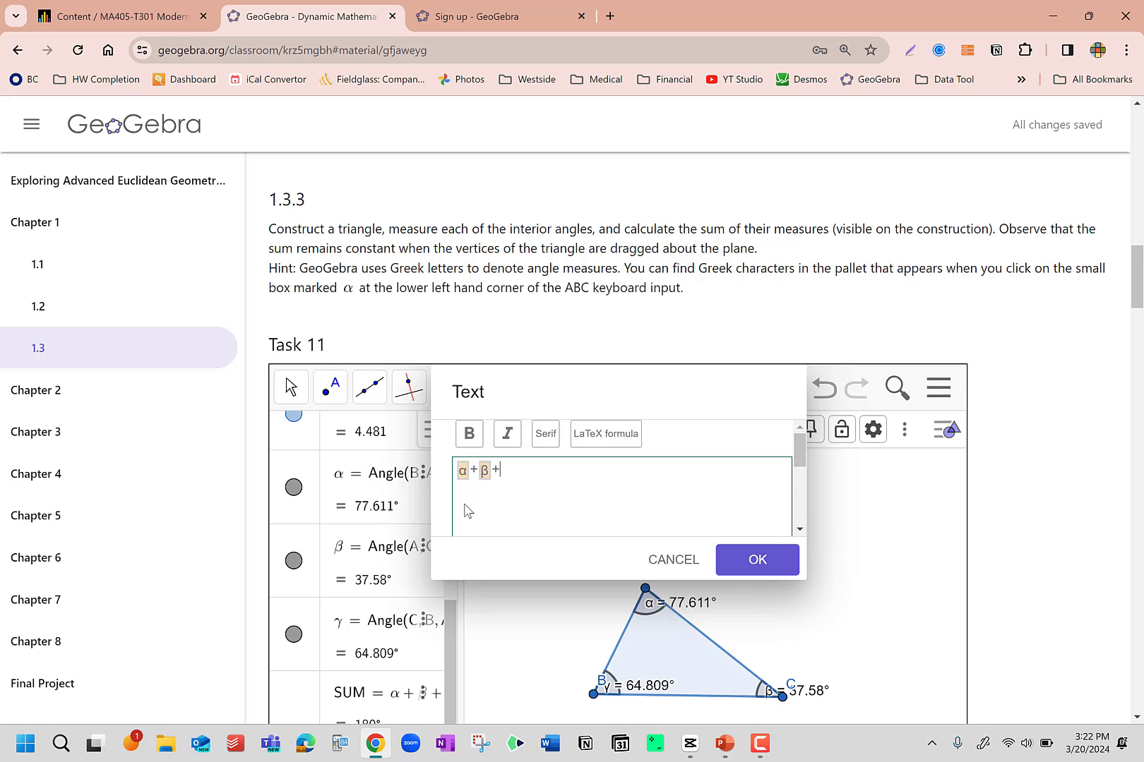
scroll(466, 511, down, 5)
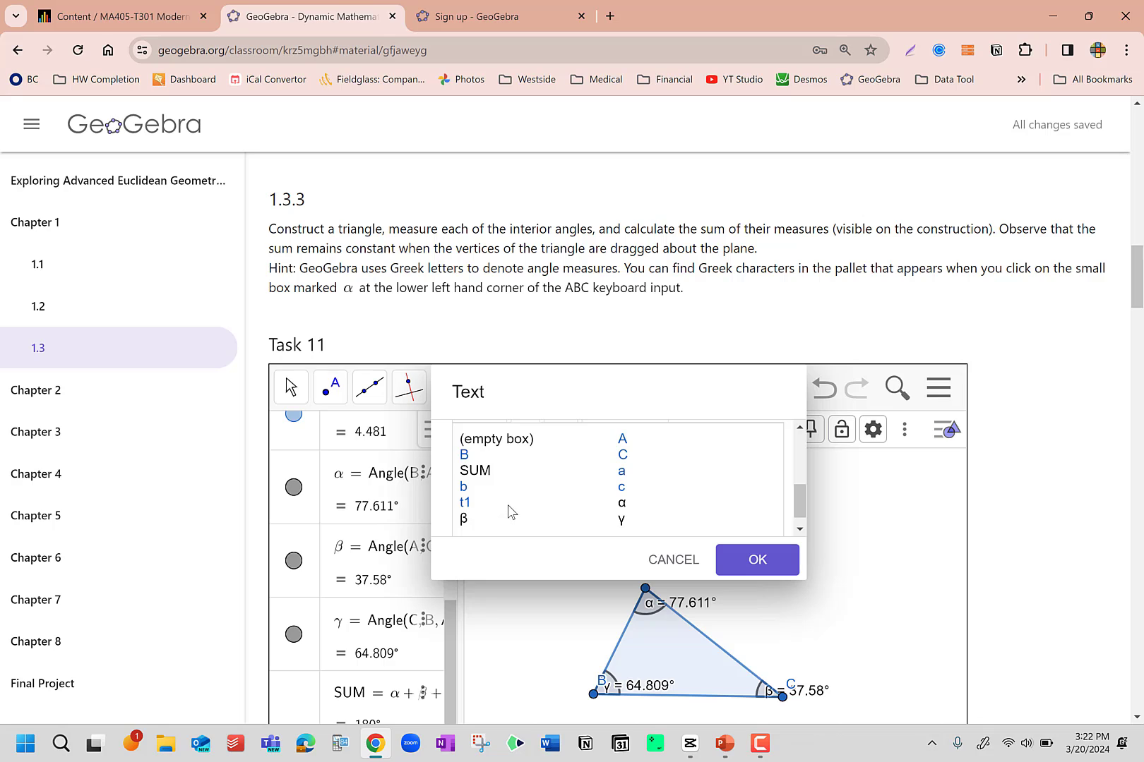
scroll(528, 516, down, 1)
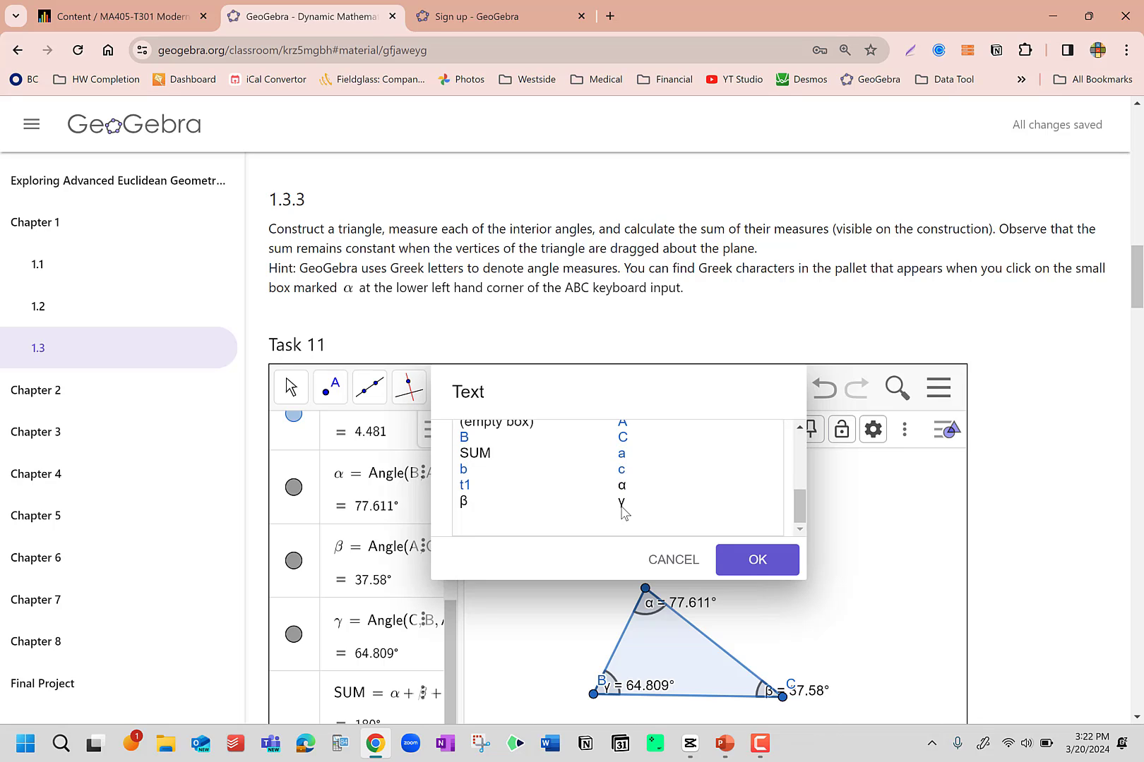
click(621, 503)
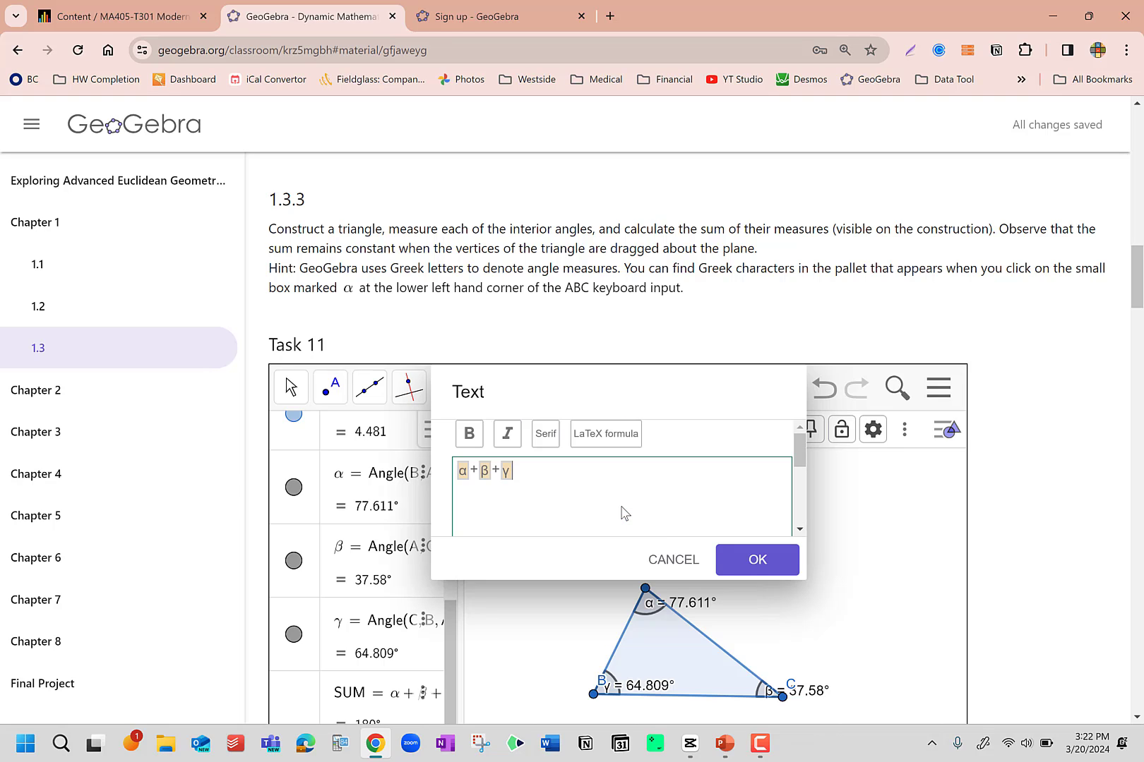
Step: Append "=" and the linked SUM object to the text, and confirm it
text(=)
scroll(623, 516, down, 5)
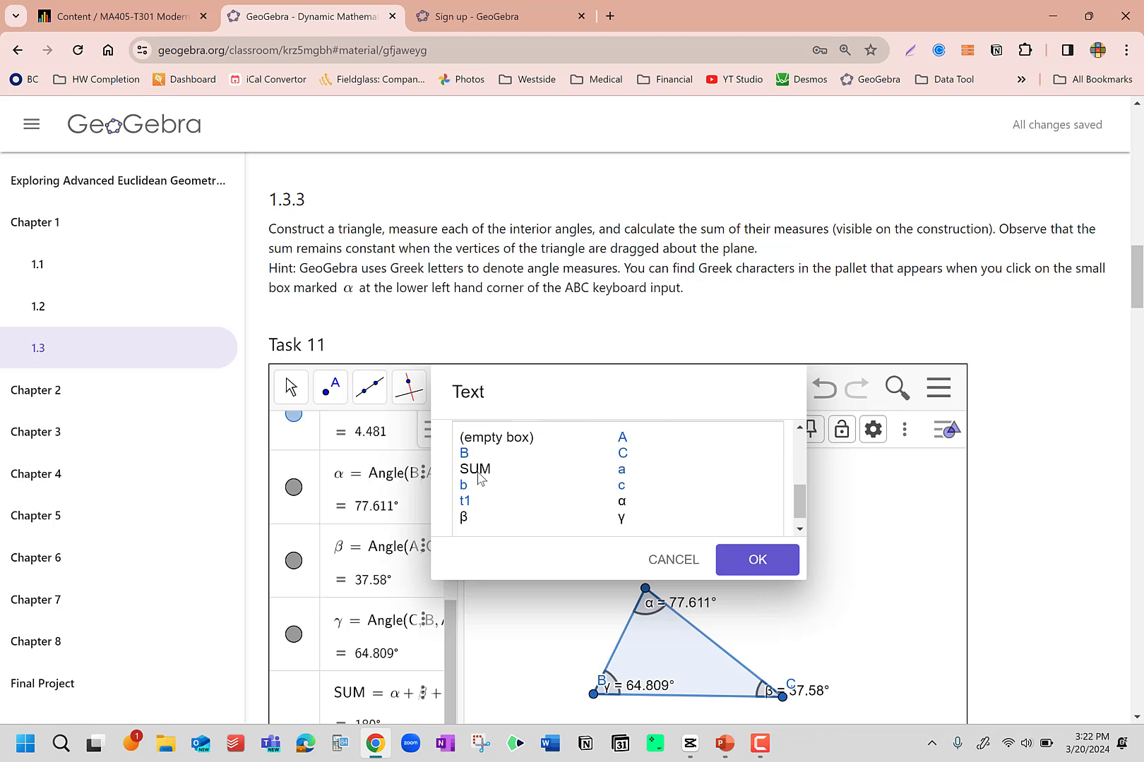
click(477, 470)
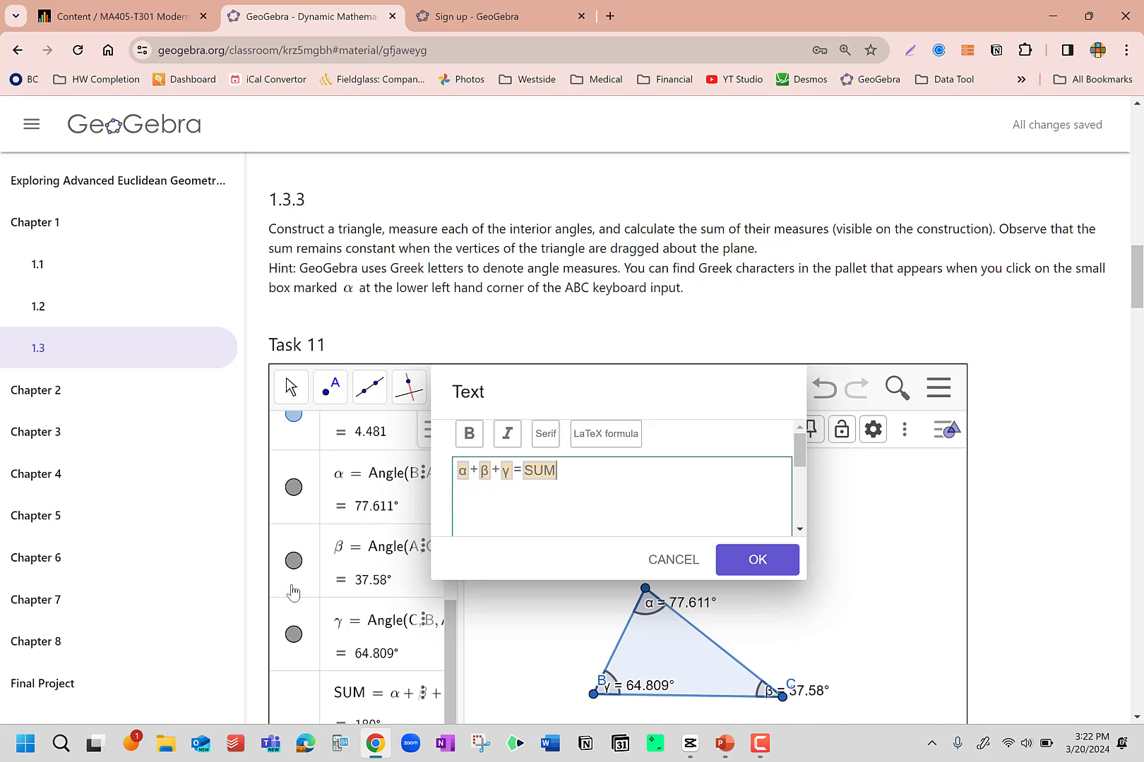
click(754, 562)
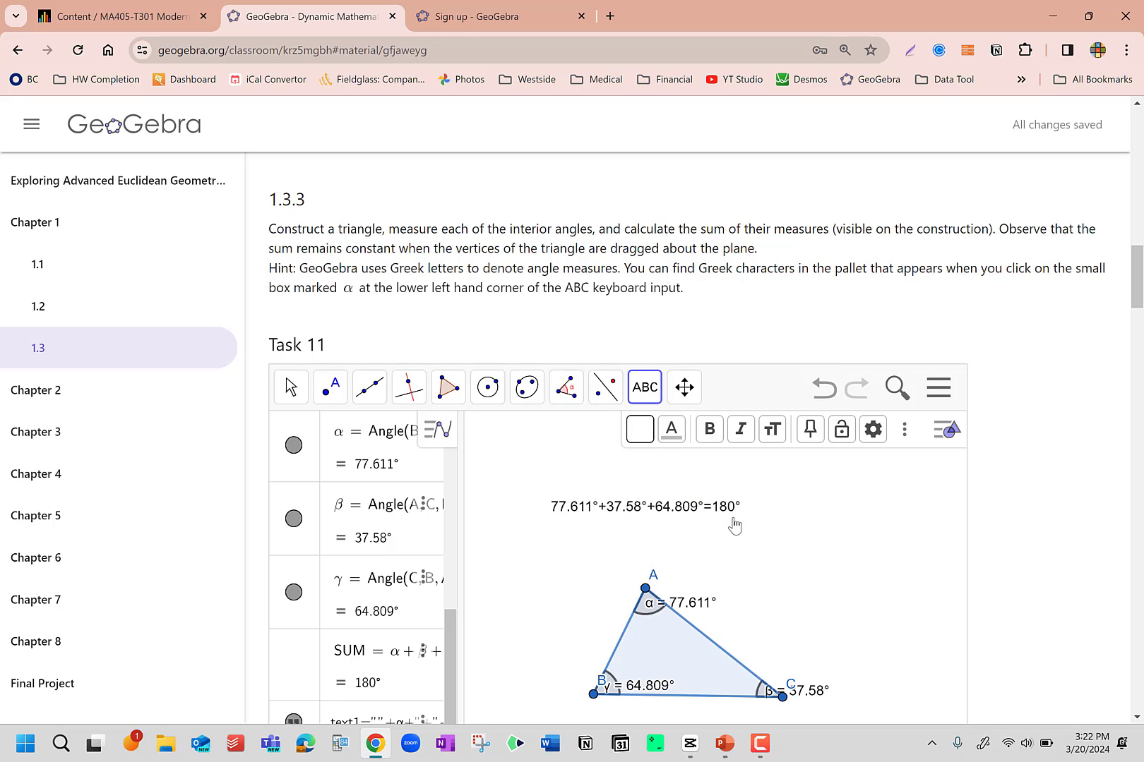
Step: Reshape the triangle with the Move tool by shifting vertex A up and to the left and vertex B down and to the left
click(290, 388)
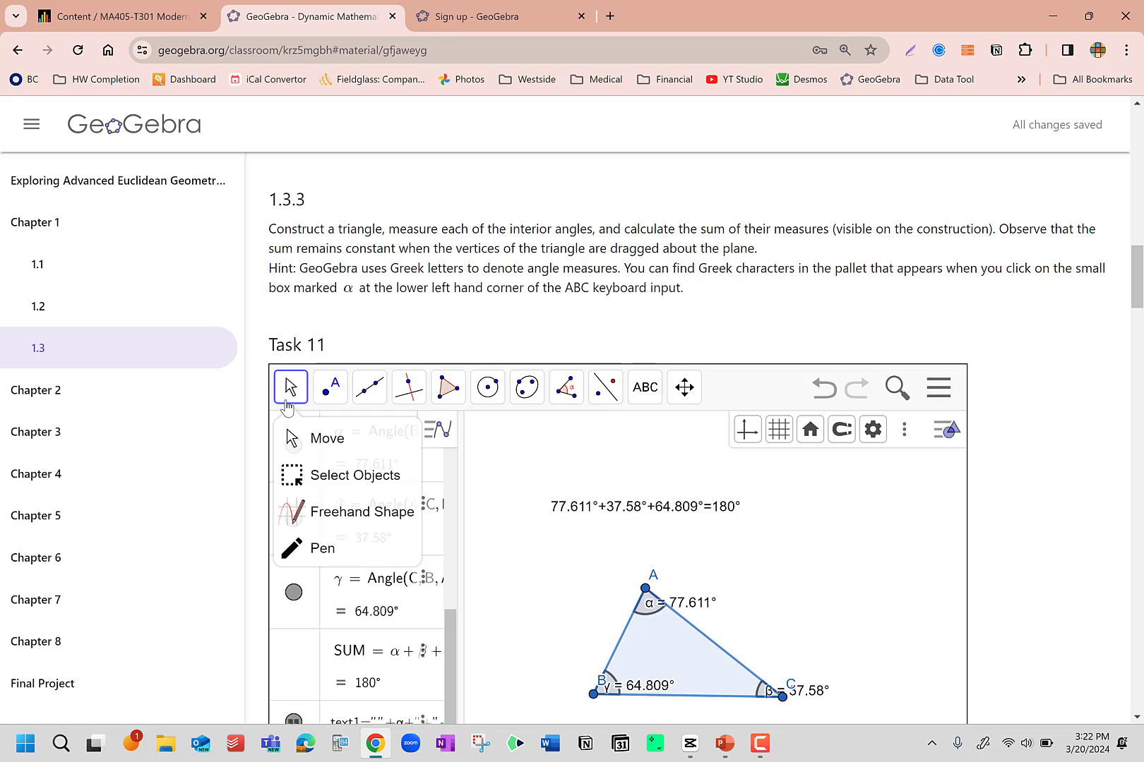
click(315, 446)
drag(644, 588, 520, 560)
drag(593, 694, 538, 718)
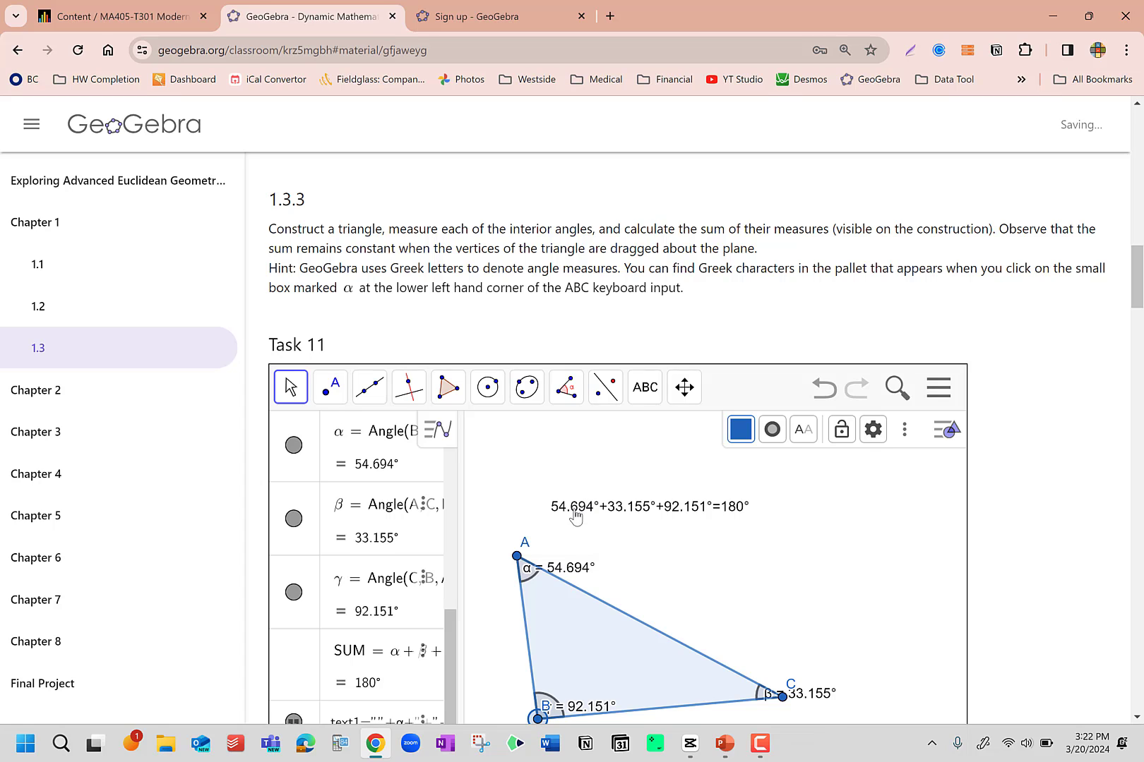
Step: Move vertex B across side AC to the other side of the triangle to test the displayed angle sum
scroll(799, 593, down, 5)
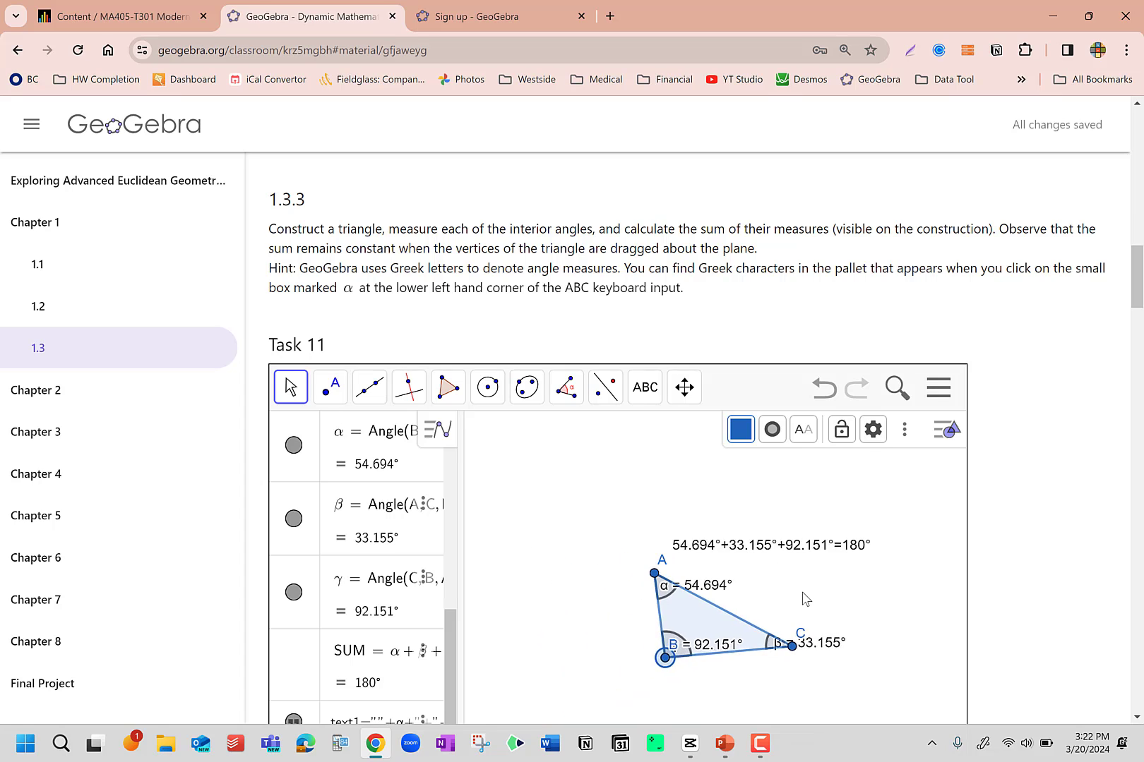
scroll(800, 593, up, 3)
scroll(799, 593, down, 1)
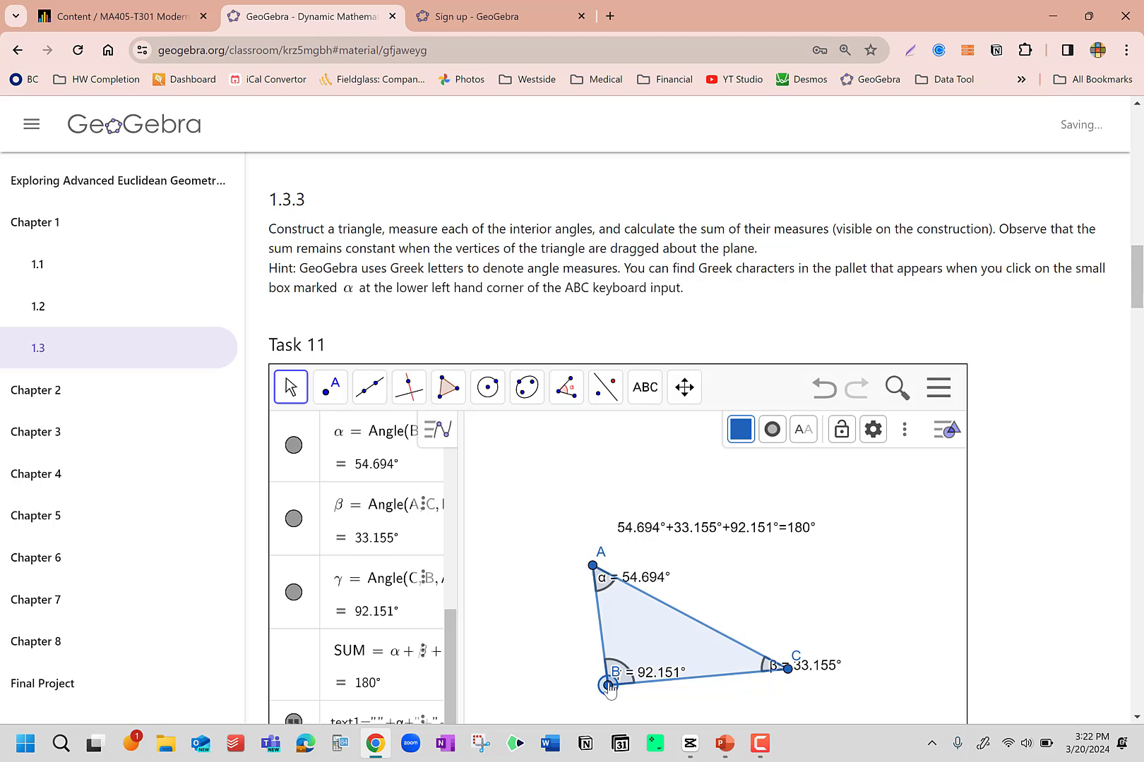
drag(608, 685, 739, 571)
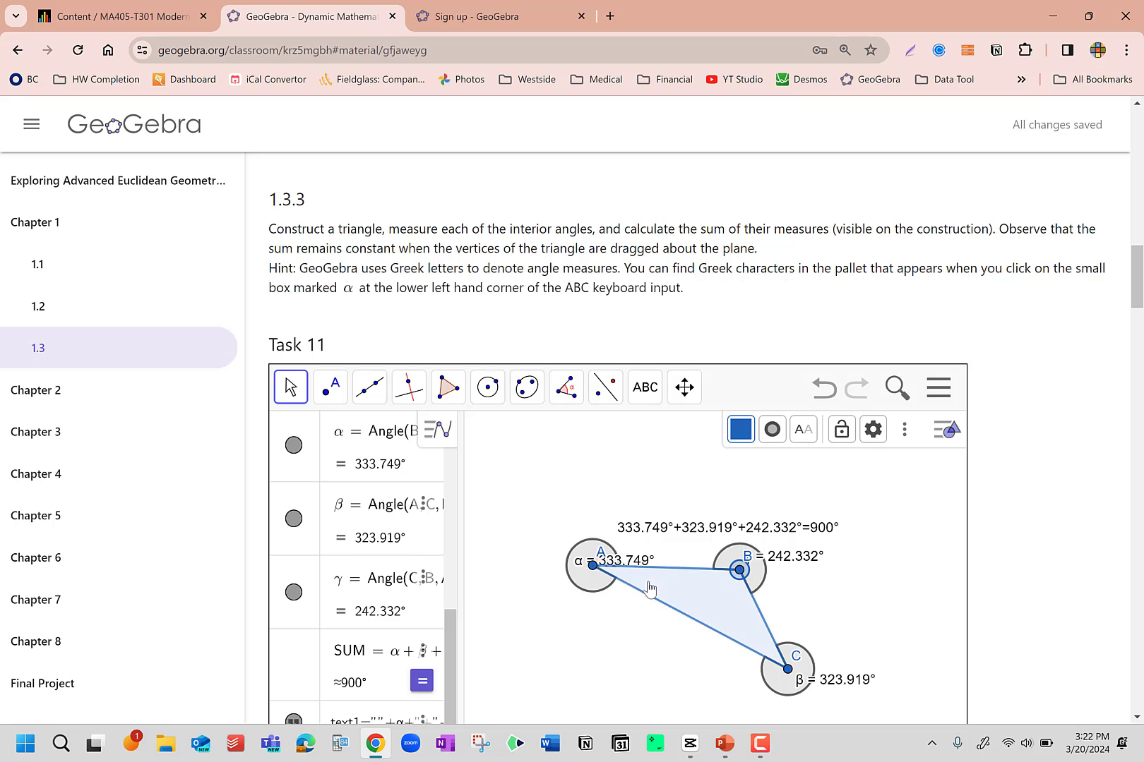
Step: Restrict the angle measures at vertices A, B and C to the 0° to 180° range
click(586, 593)
click(809, 430)
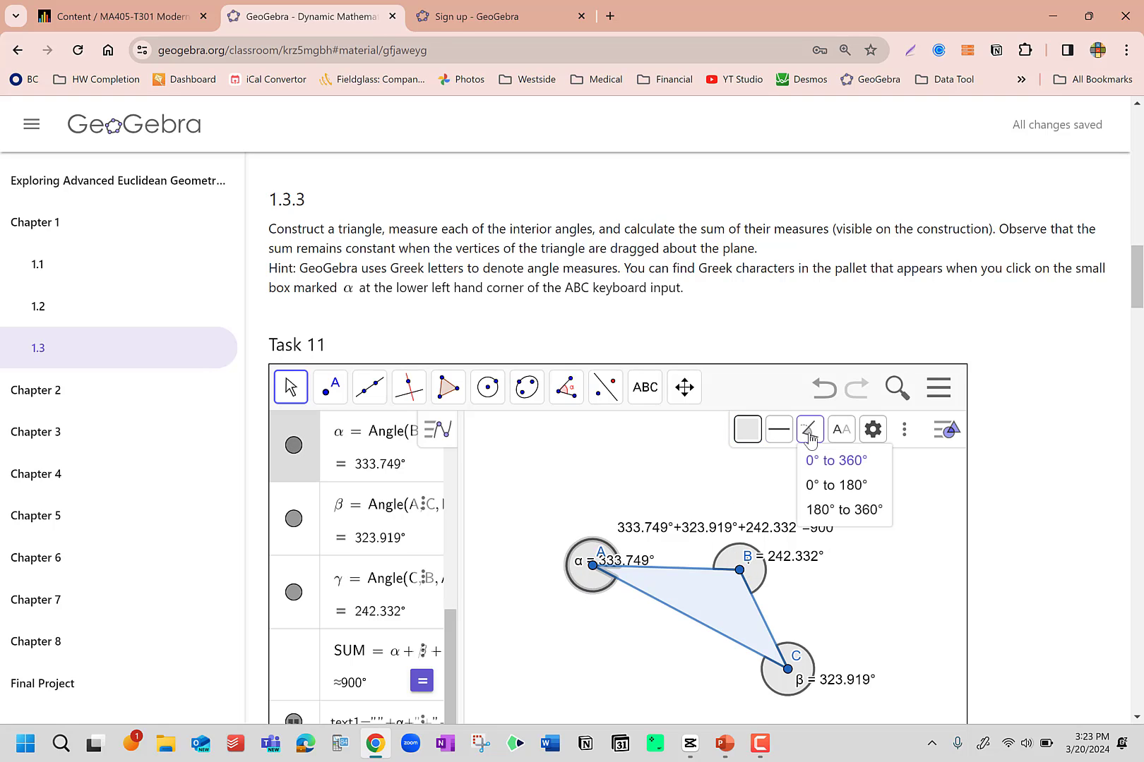
click(833, 486)
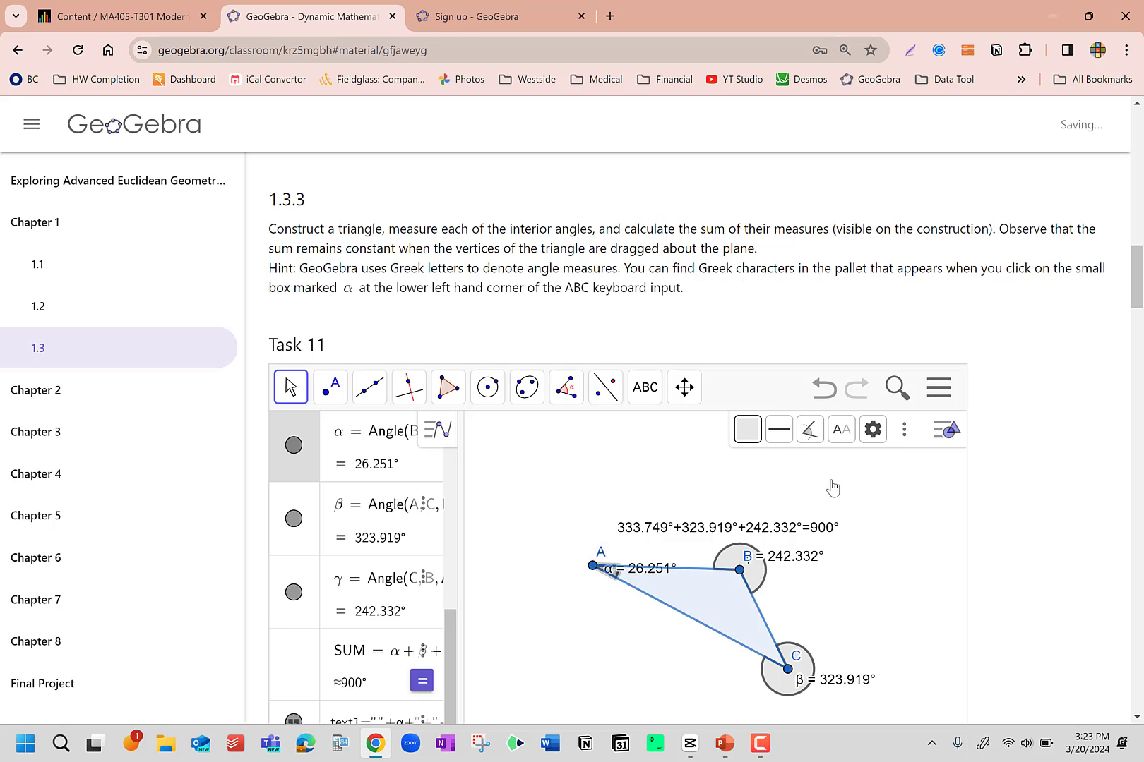
click(739, 572)
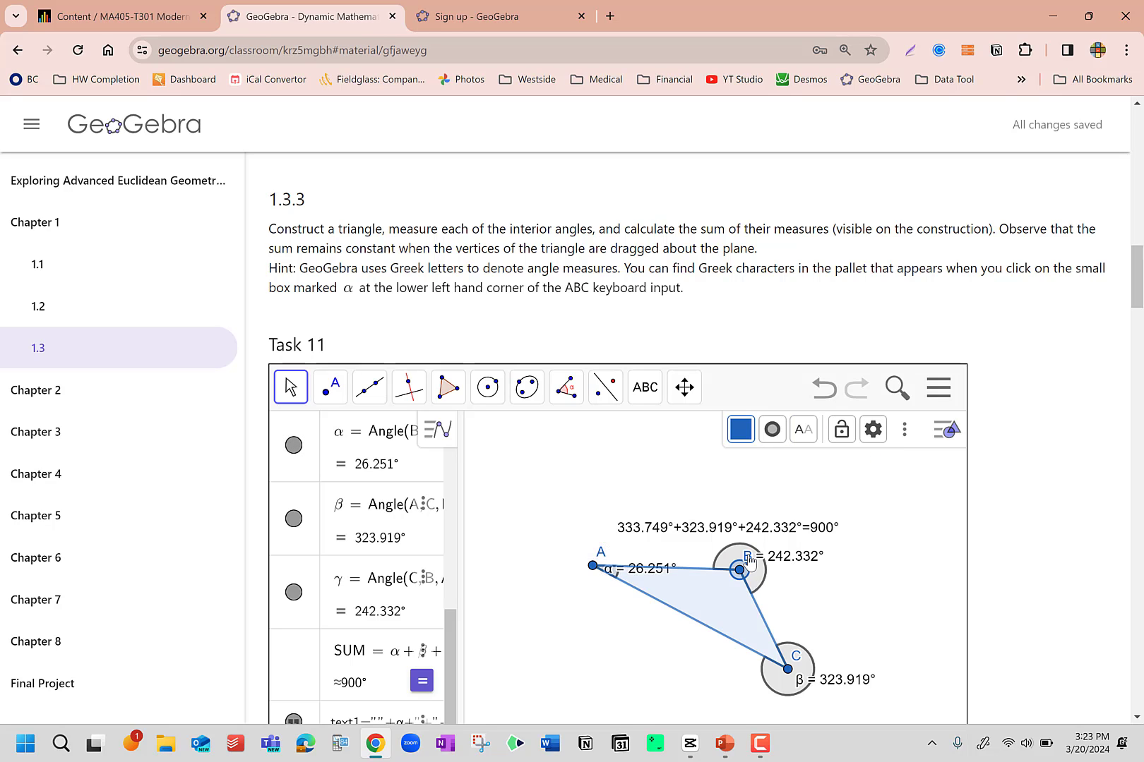
click(756, 582)
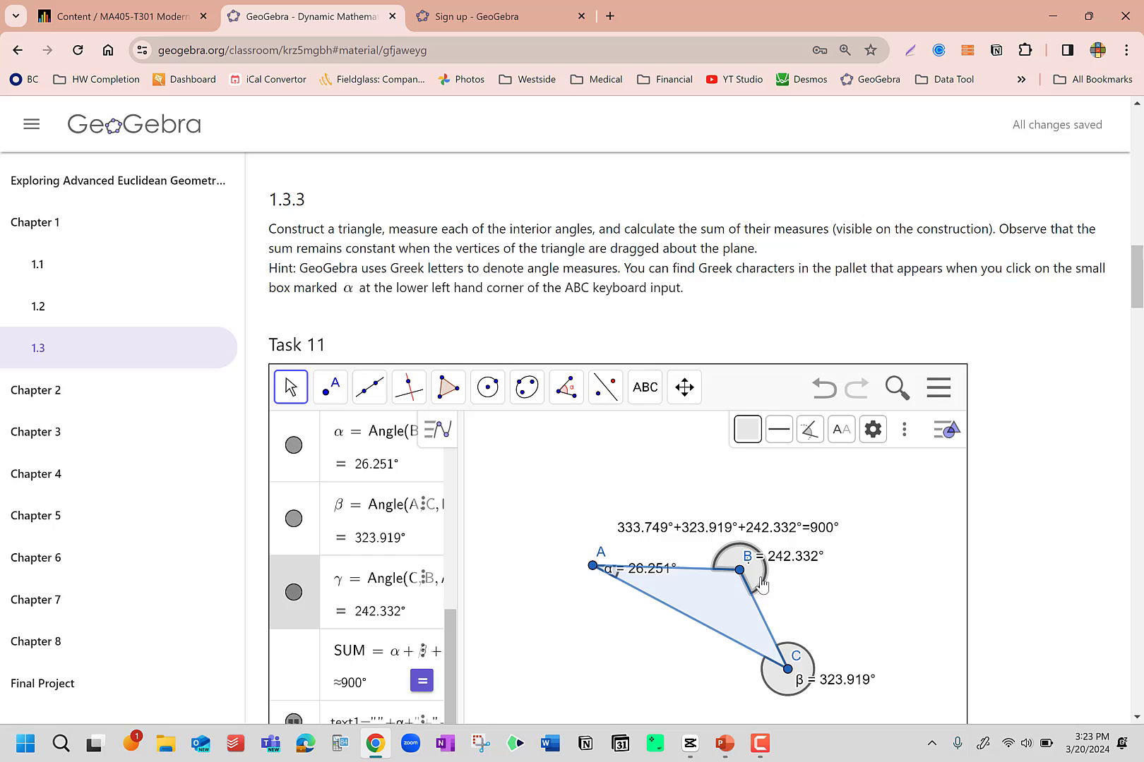
click(809, 431)
click(821, 485)
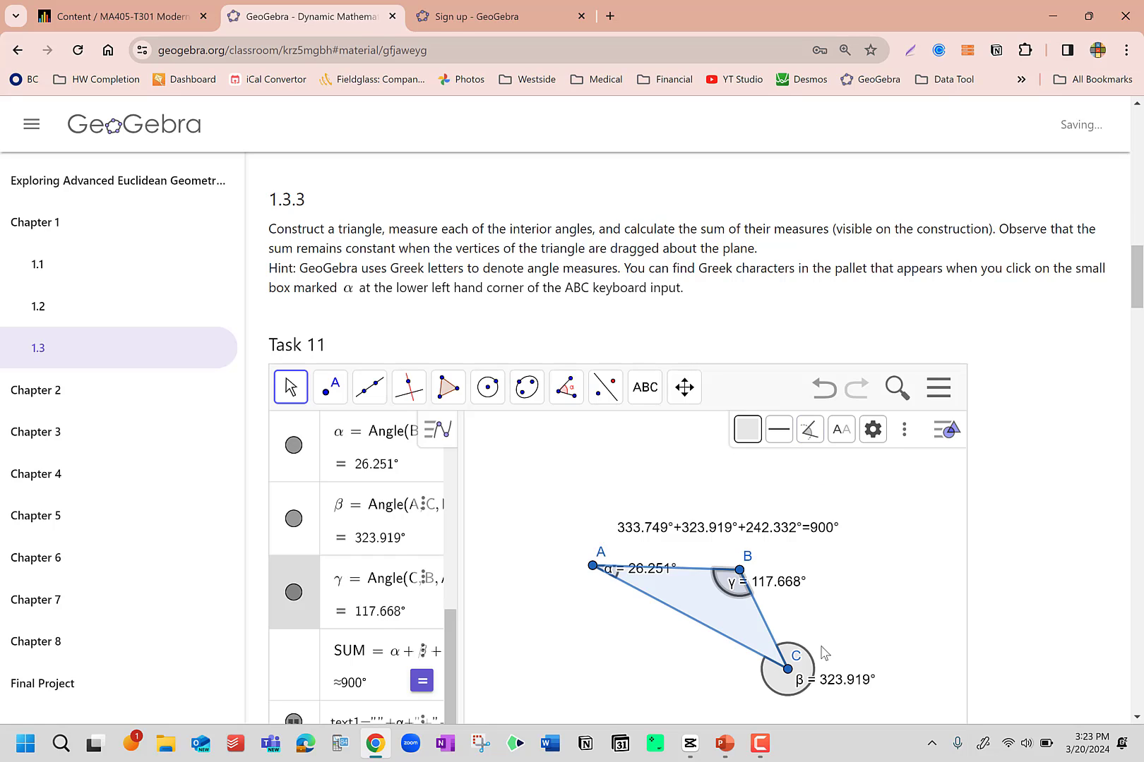
click(799, 679)
click(813, 435)
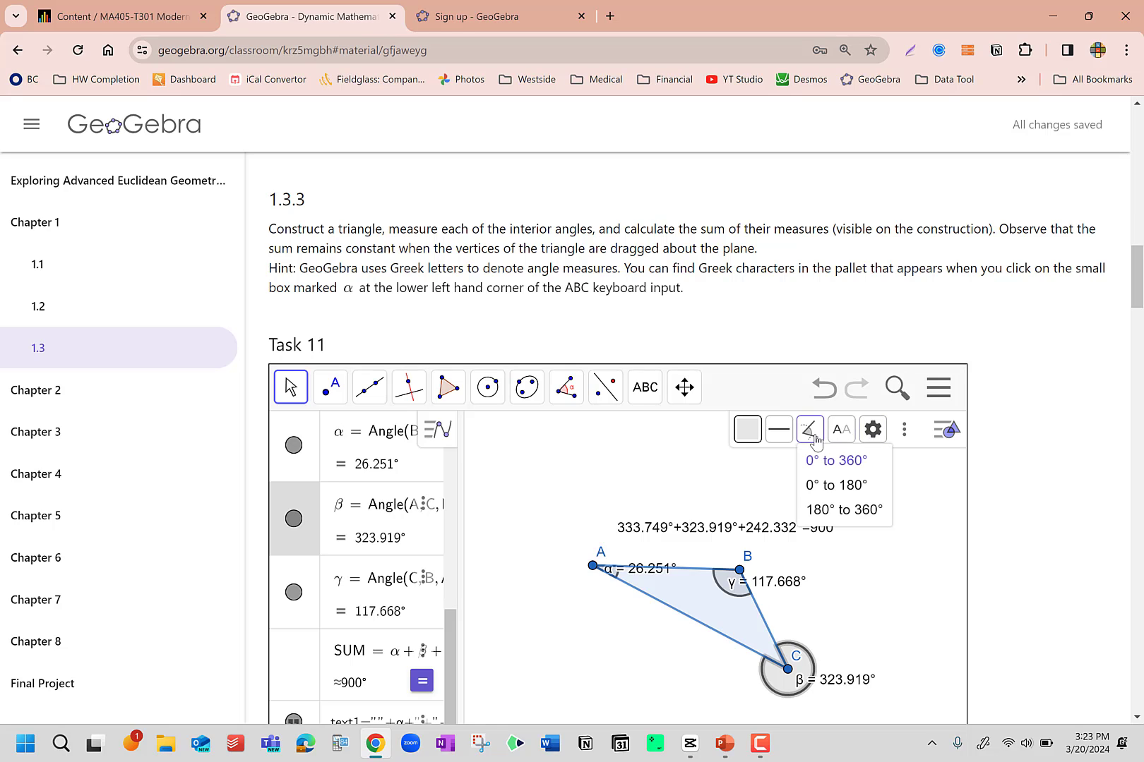
click(837, 487)
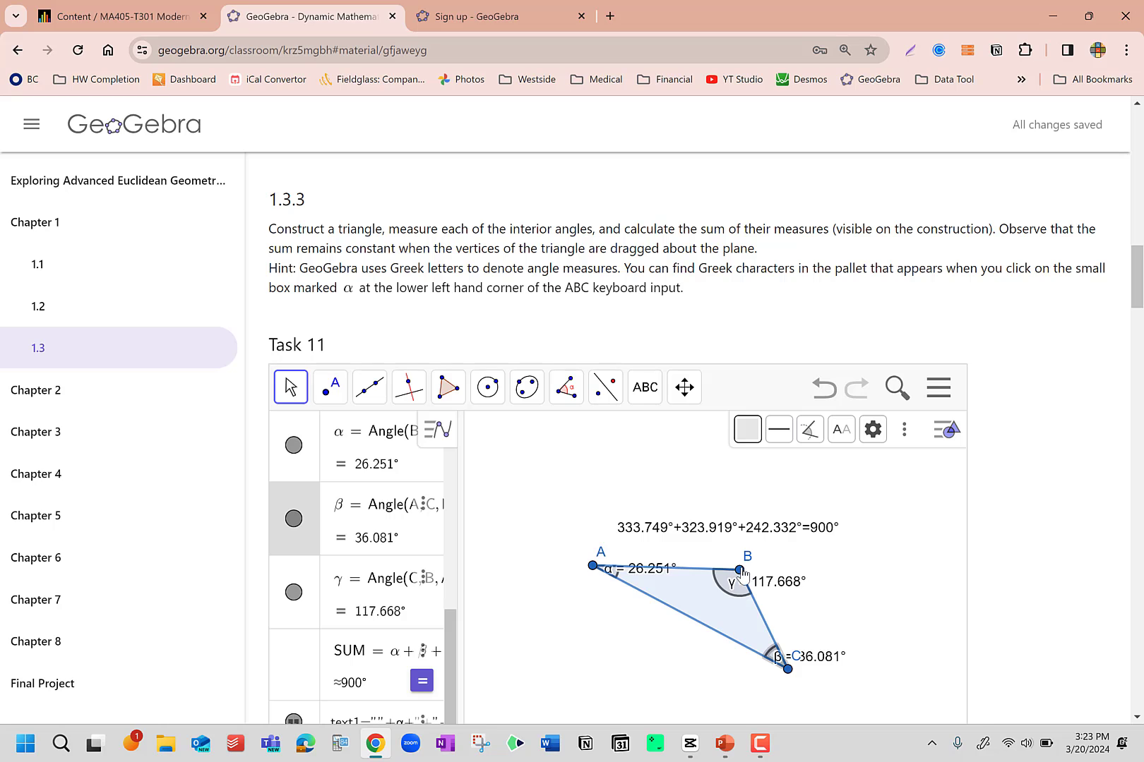
Step: Move vertex B back across side AC to the lower left of A, and shift vertex A to the right
drag(740, 572, 561, 680)
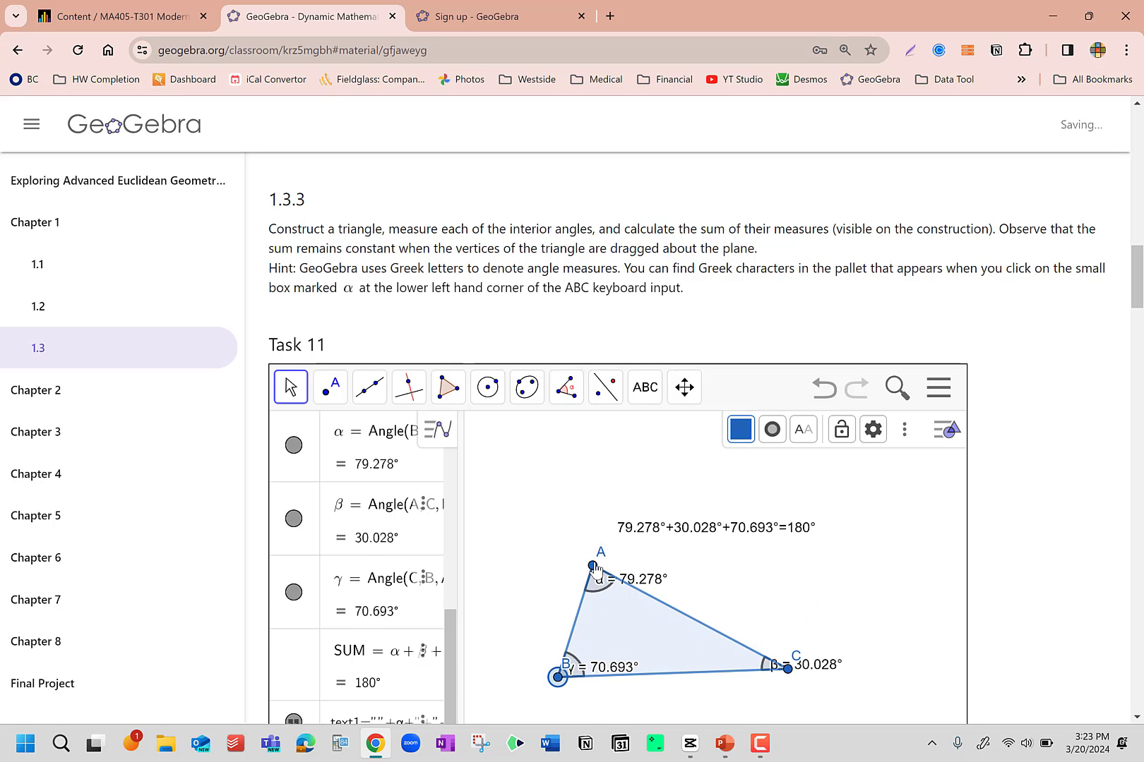
drag(595, 567, 653, 565)
scroll(1035, 593, down, 1)
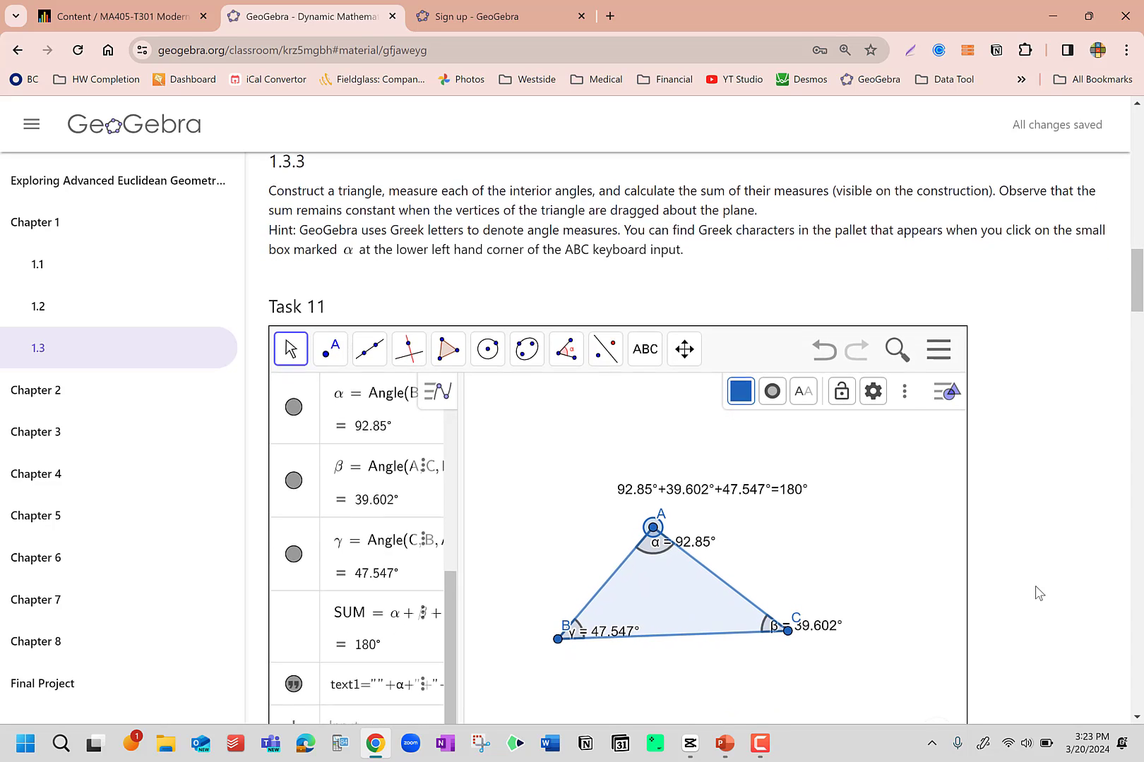